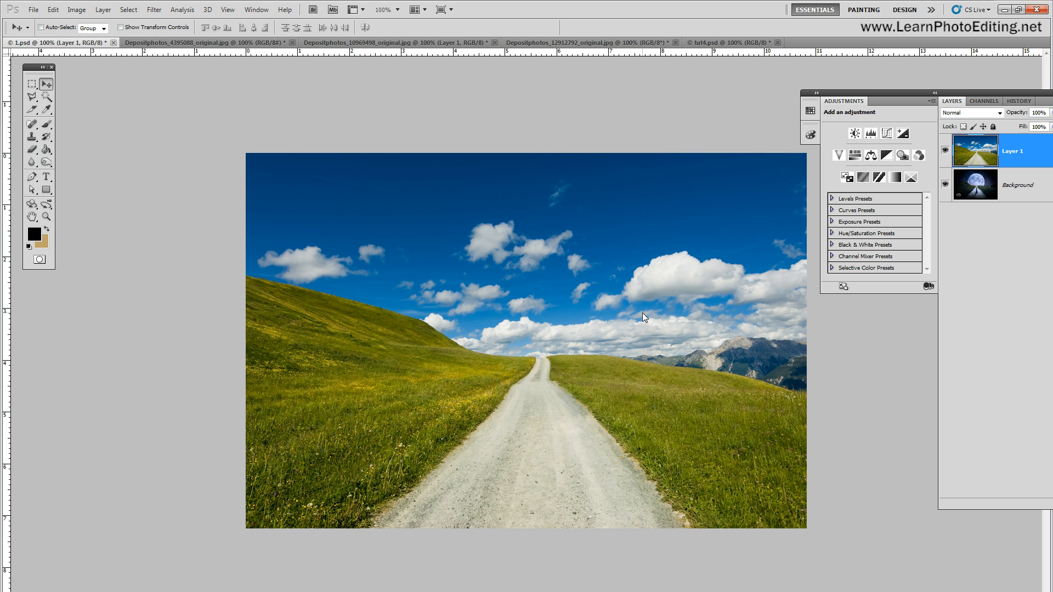
Hide Layer 1 to view the moonlit composite underneath
left_click(945, 151)
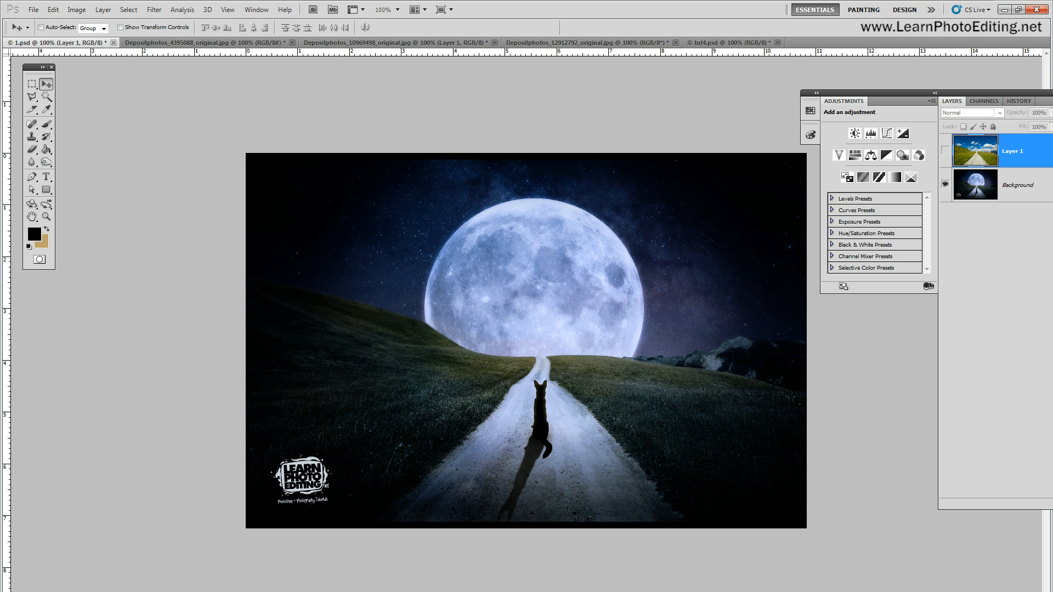
Switch to the browser and look through the example tutorials on the learnphotoediting.net page
key("alt+Tab")
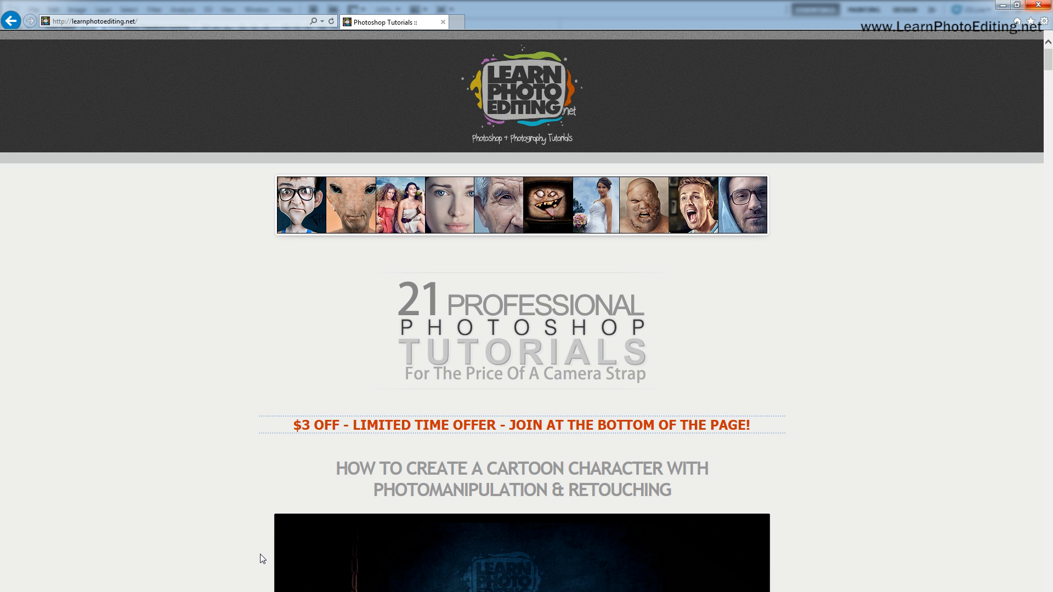
scroll(260, 558, "down", 20)
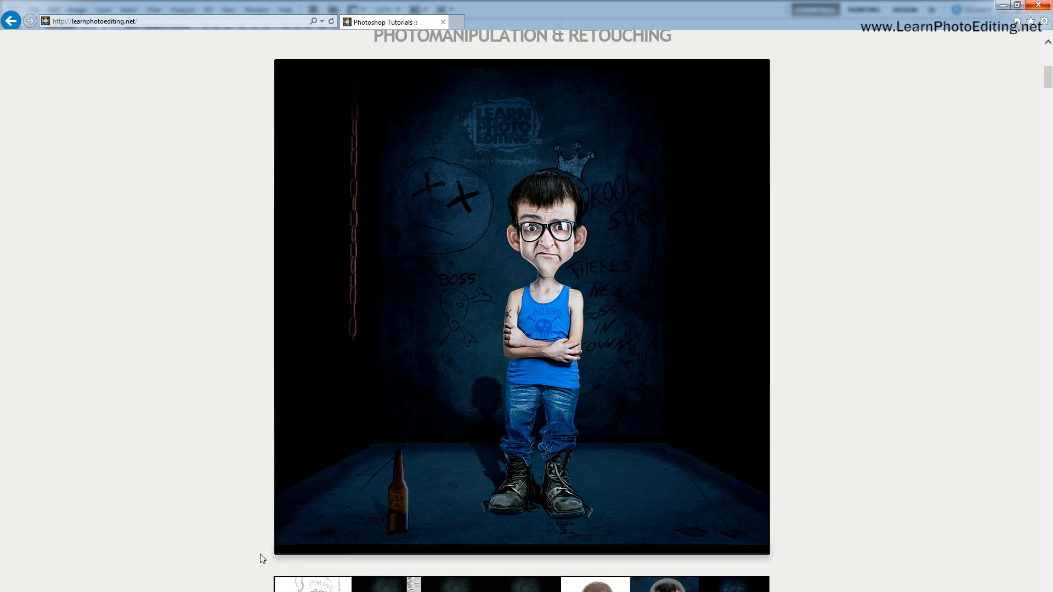
scroll(260, 555, "down", 20)
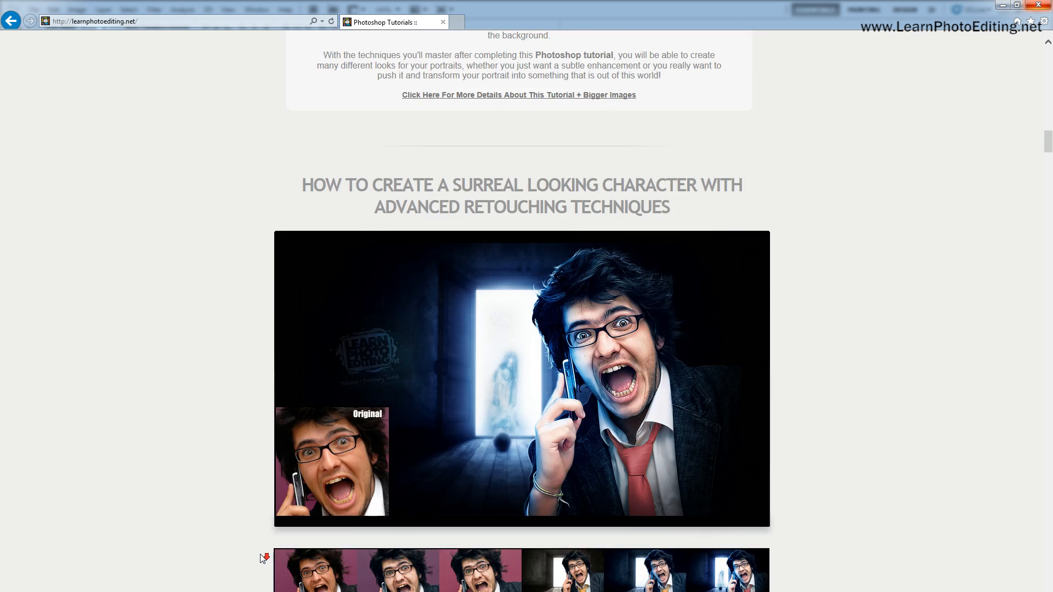
scroll(260, 557, "down", 20)
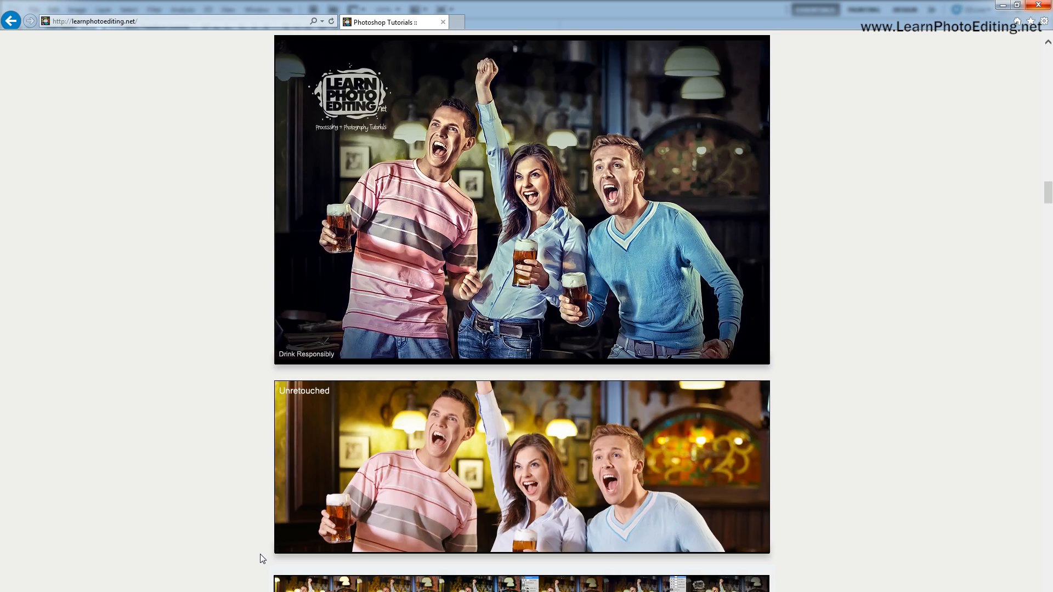
scroll(260, 559, "down", 20)
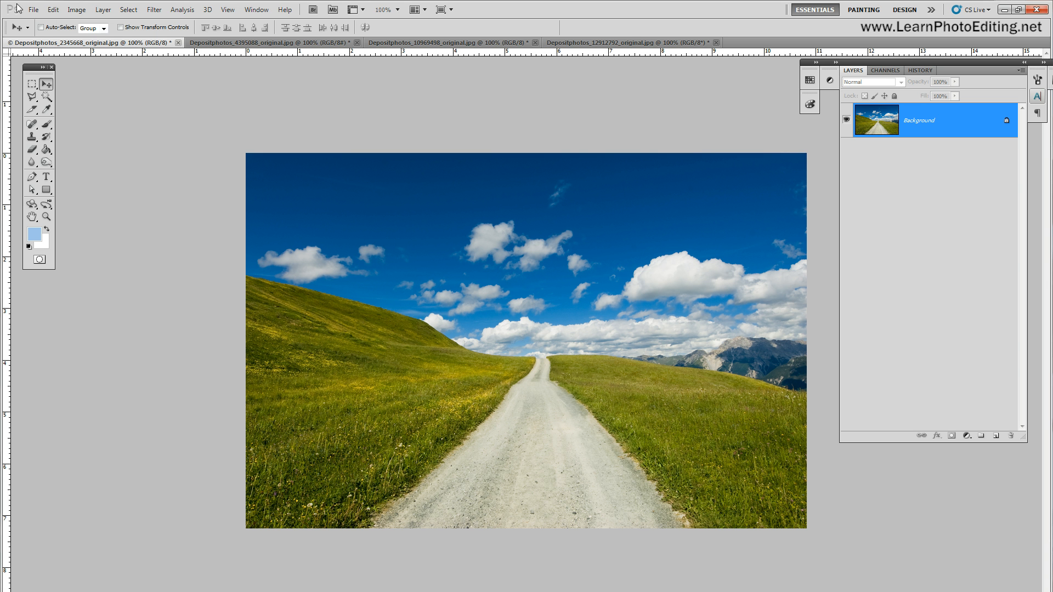
Duplicate the Background layer of the road photo as "Background copy"
left_click(104, 10)
left_click(110, 32)
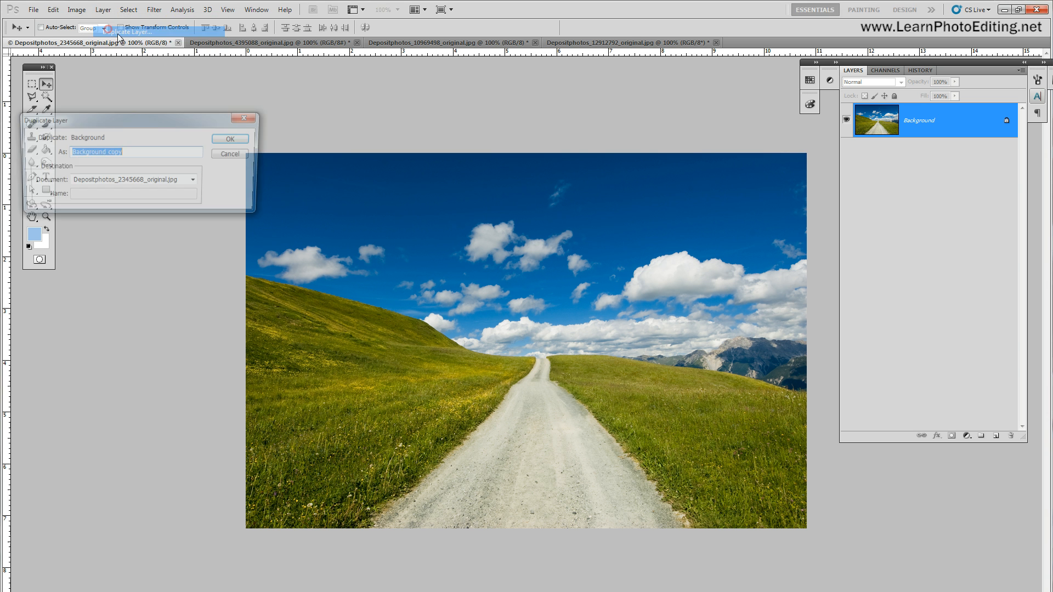
left_click(235, 137)
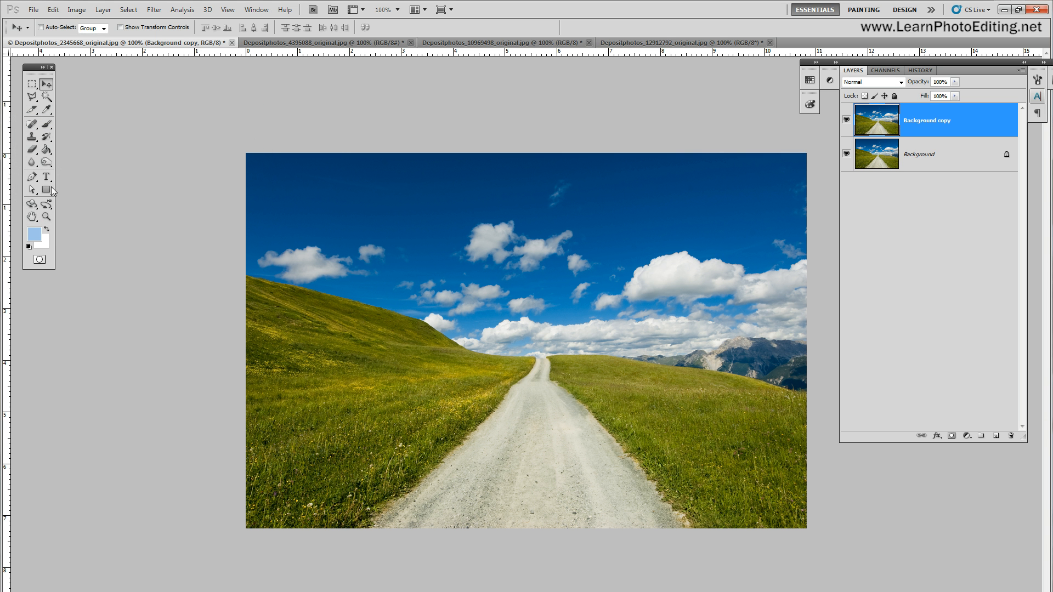
Start a Pen tool path just outside the photo's left edge and trace the left hill's crest down its slope
left_click(31, 177)
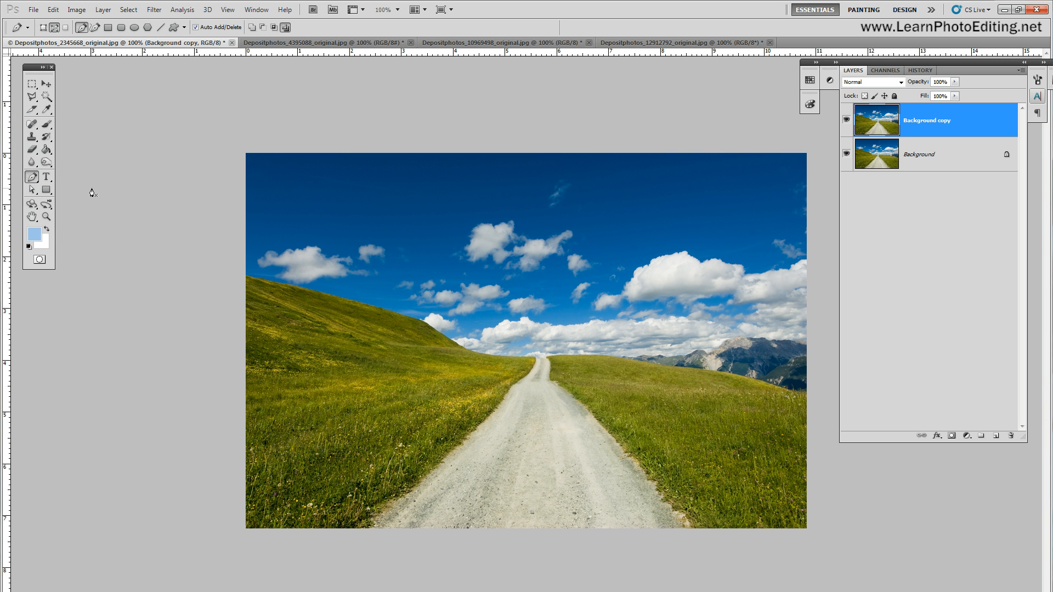
left_click(227, 15)
left_click(242, 87)
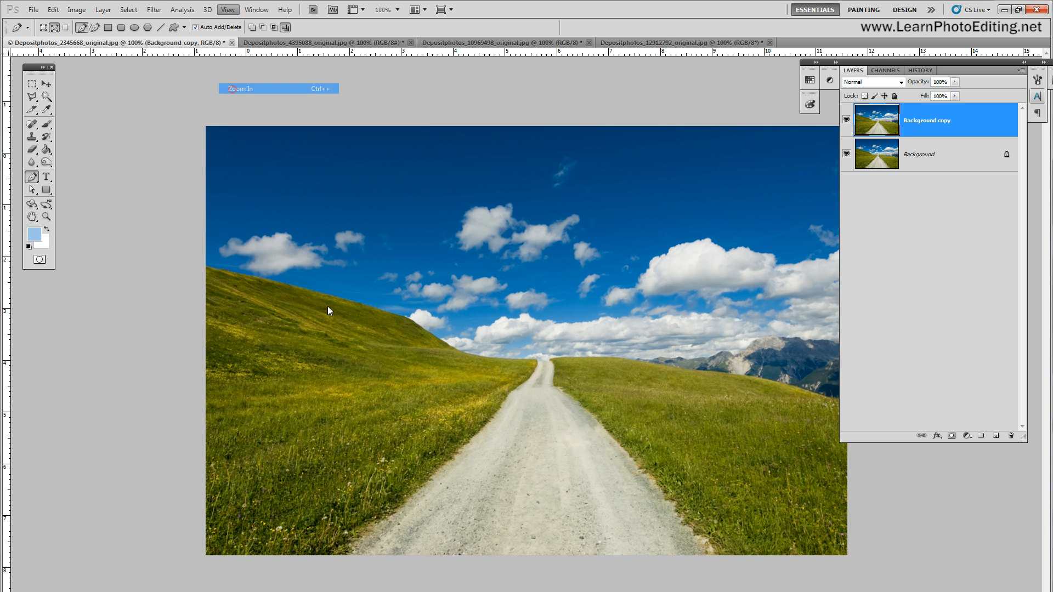
left_click_drag(550, 591, 408, 591)
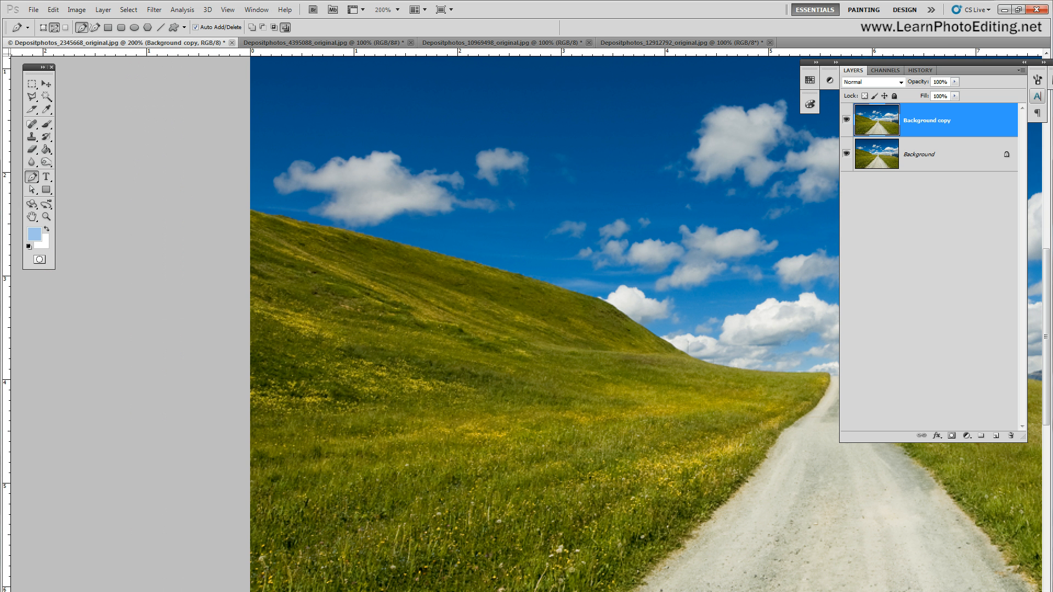
left_click(245, 211)
left_click_drag(387, 239, 396, 242)
left_click_drag(537, 279, 601, 299)
left_click_drag(672, 345, 683, 350)
Continue the path along the horizon, across the top of the road, to where the right meadow meets the mountains
left_click_drag(576, 498, 266, 498)
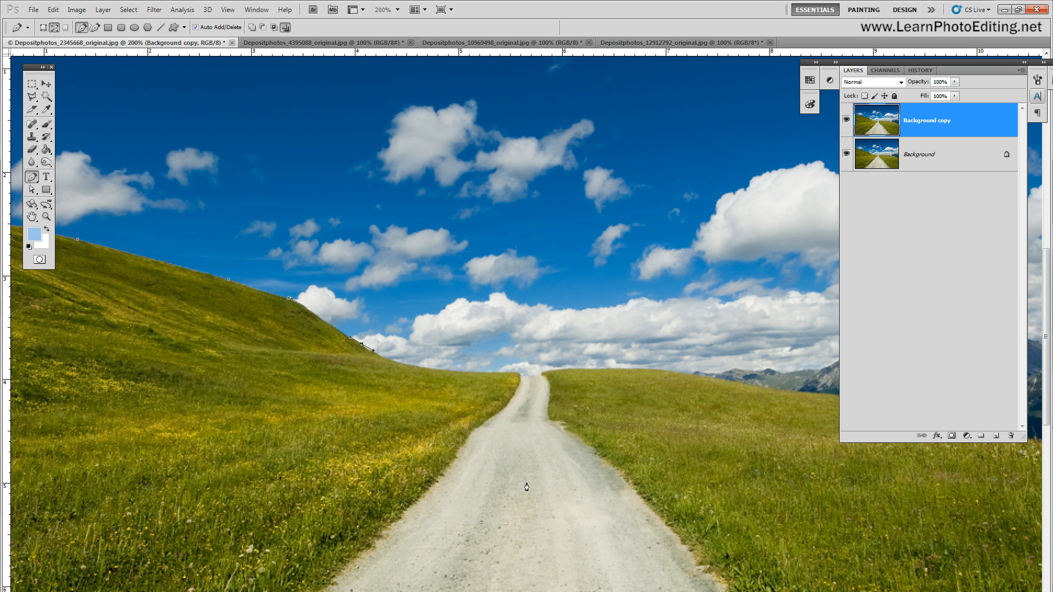
left_click_drag(464, 371, 523, 373)
left_click_drag(587, 369, 601, 371)
scroll(577, 501, "right", 3)
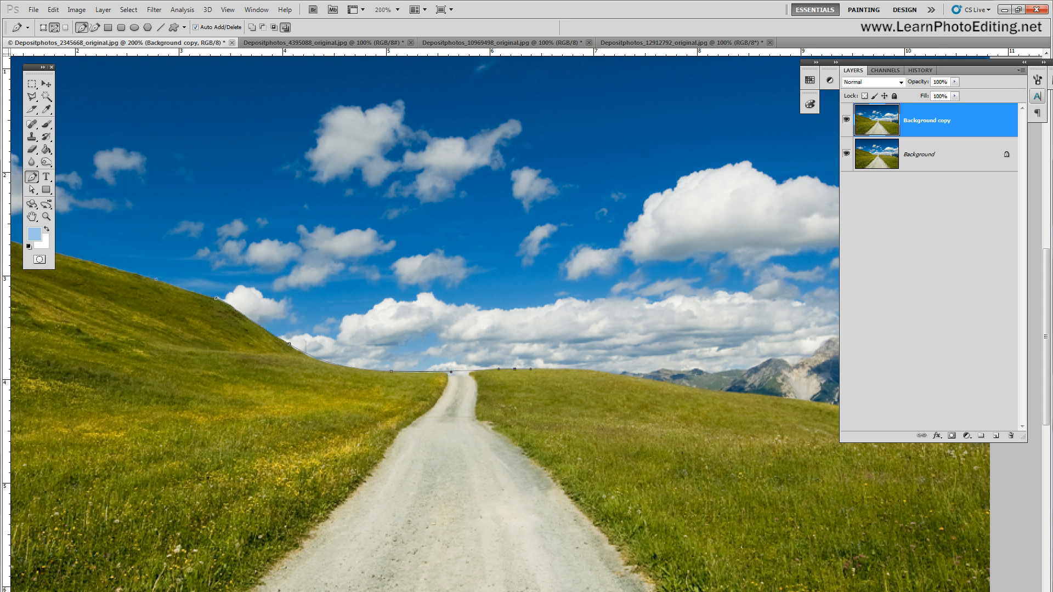
scroll(543, 359, "right", 3)
left_click(544, 375)
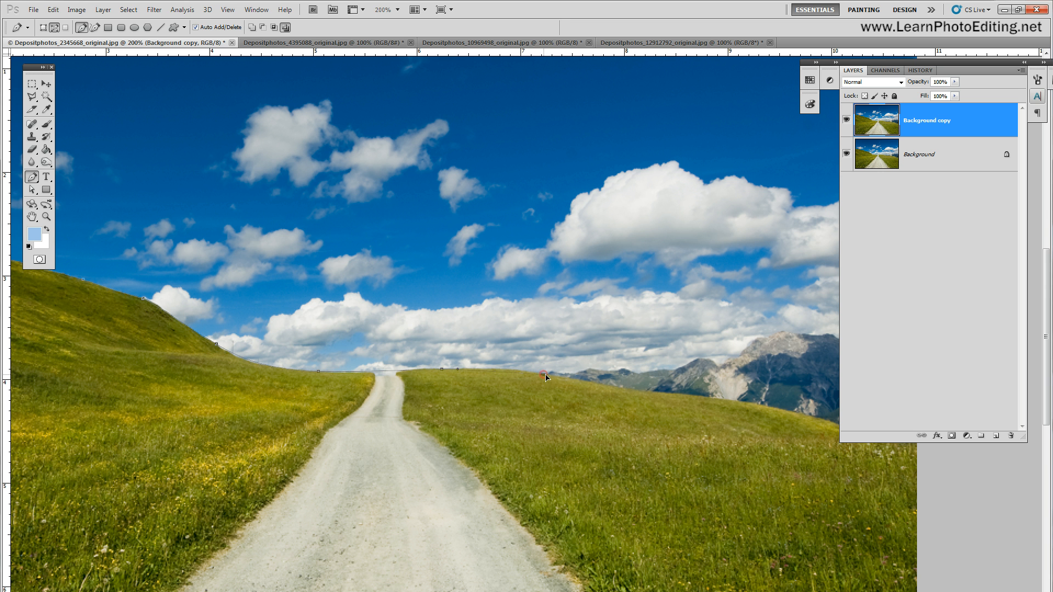
Run the path loosely above the mountains, past the photo's right edge, and around its upper-right corner
left_click_drag(675, 343, 600, 312)
left_click_drag(734, 287, 784, 192)
scroll(757, 184, "up", 5)
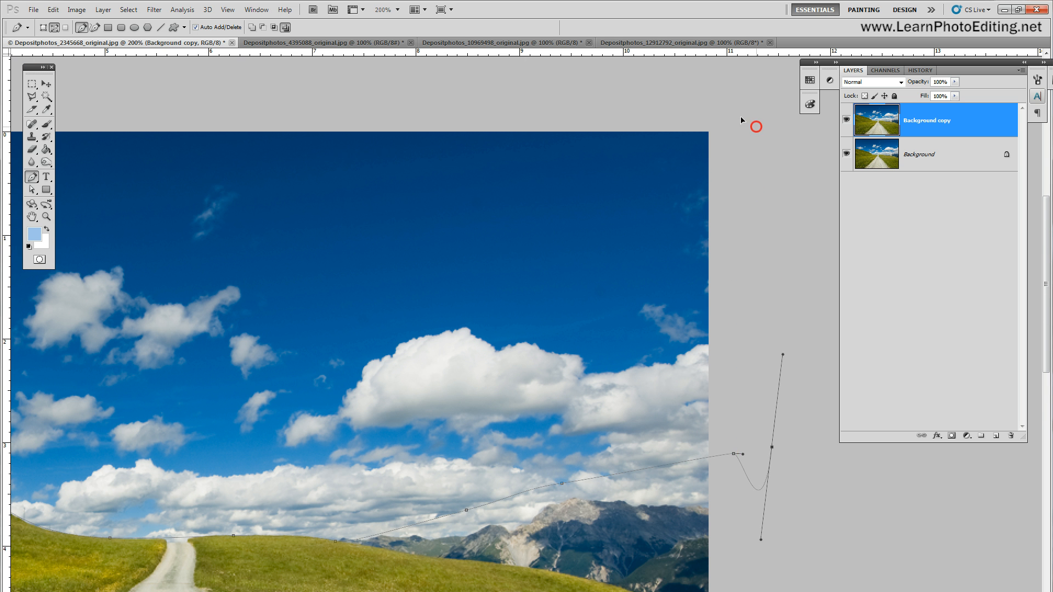
left_click_drag(741, 120, 715, 111)
left_click_drag(503, 61, 595, 62)
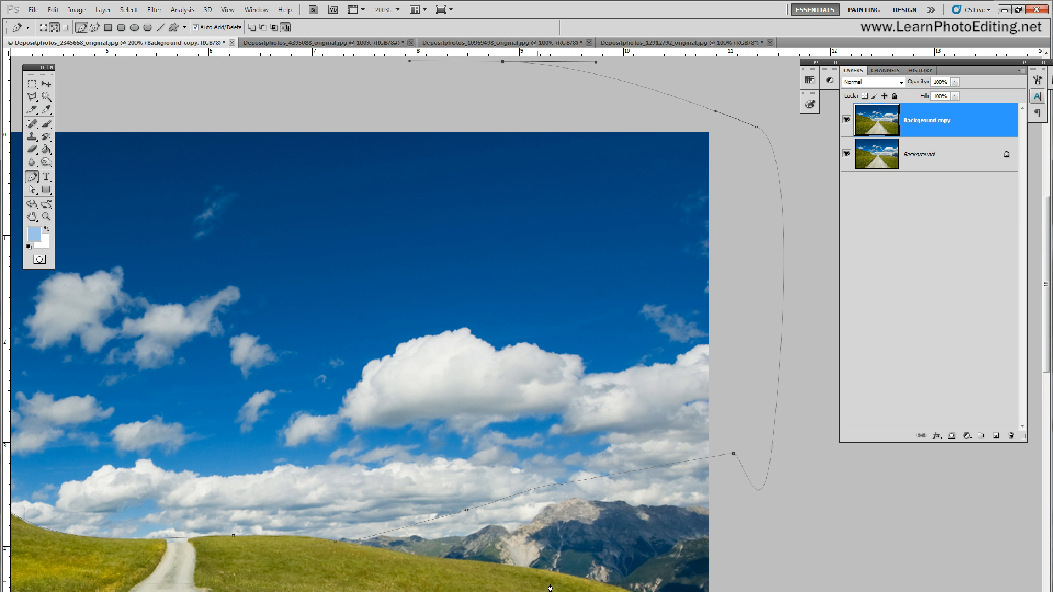
Close the path by running it above the photo's top edge and outside its left edge back to the starting anchor
scroll(561, 62, "left", 1)
scroll(130, 183, "left", 7)
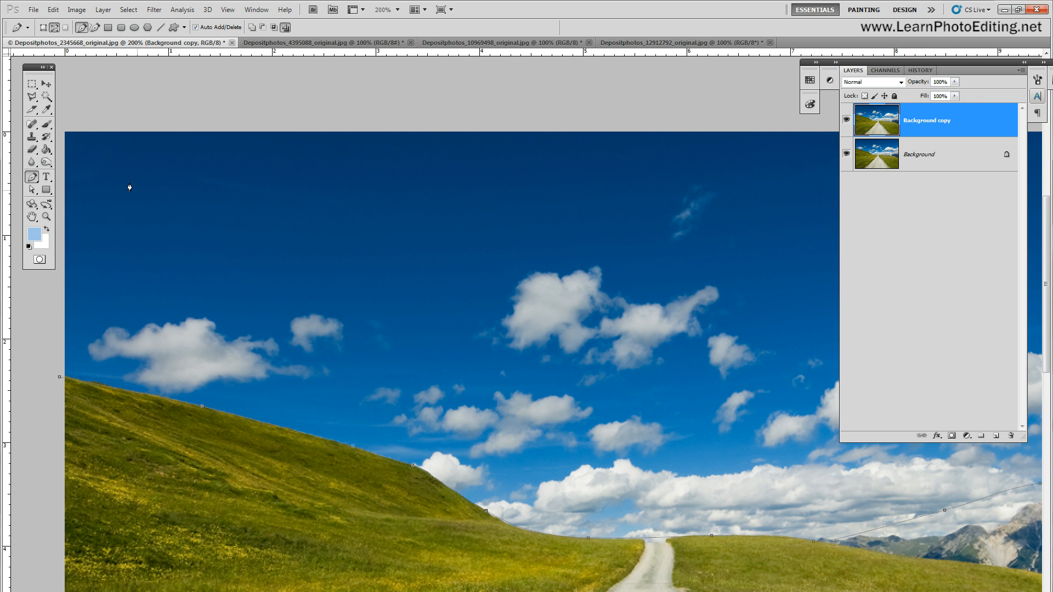
left_click(107, 113)
scroll(220, 302, "left", 4)
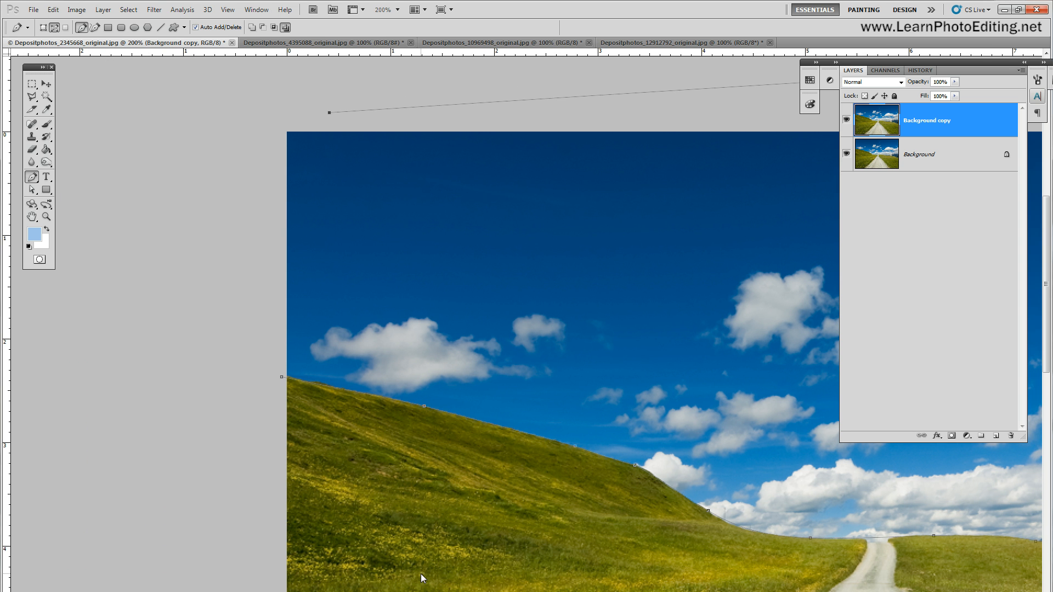
left_click(219, 302)
left_click(283, 378)
Refine the path along the left hill with the Direct Selection tool so it follows the lower slope
left_click(33, 190)
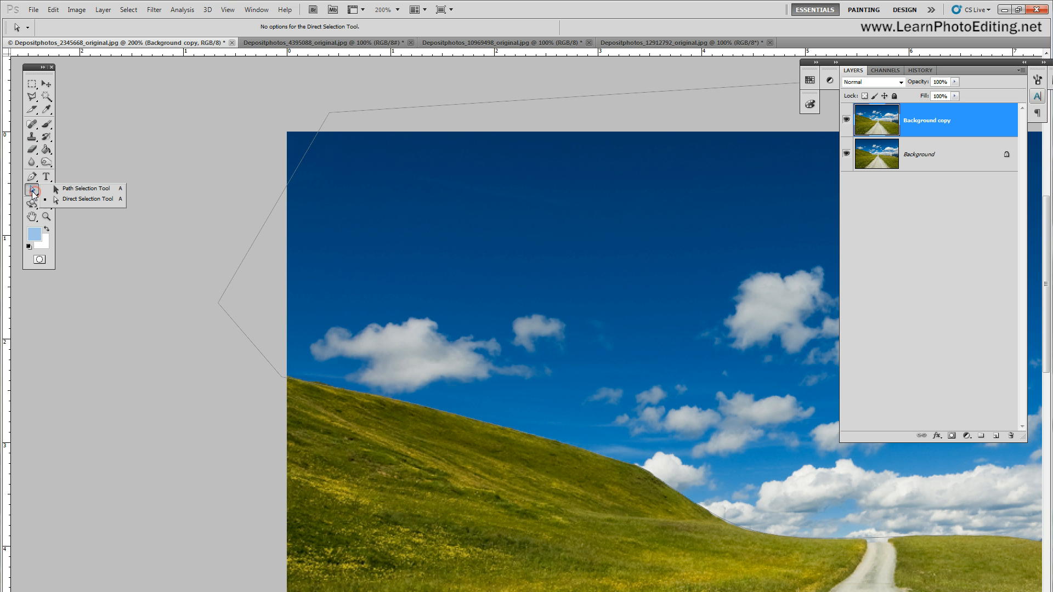
left_click(31, 189)
left_click(398, 407)
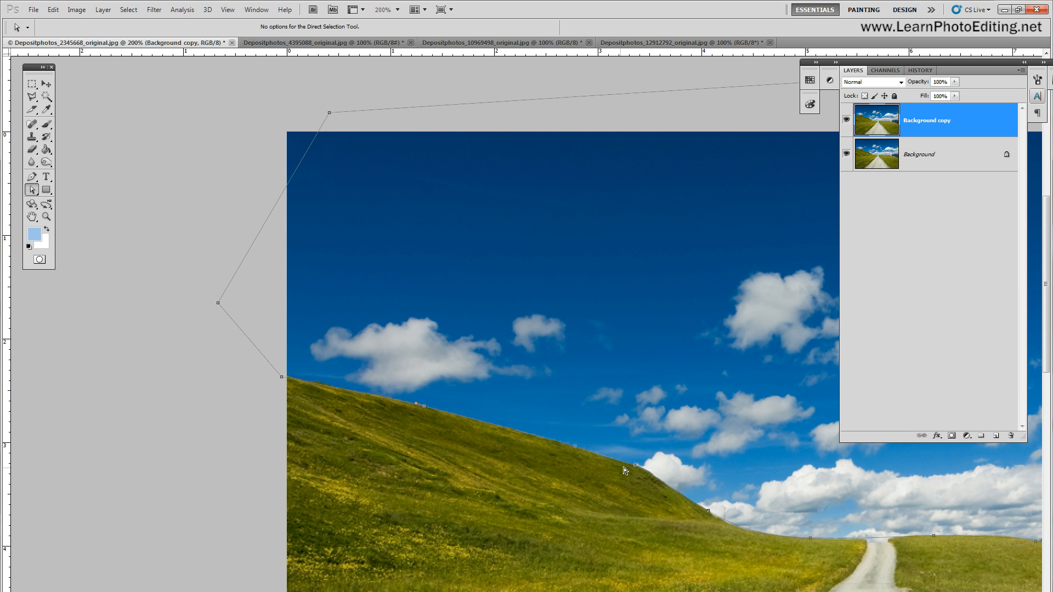
left_click(708, 511)
left_click_drag(707, 511, 725, 524)
left_click(635, 466)
Adjust the path's anchors on both sides of the road and raise the anchor above the mountains into the clouds
scroll(549, 329, "right", 5)
left_click(684, 537)
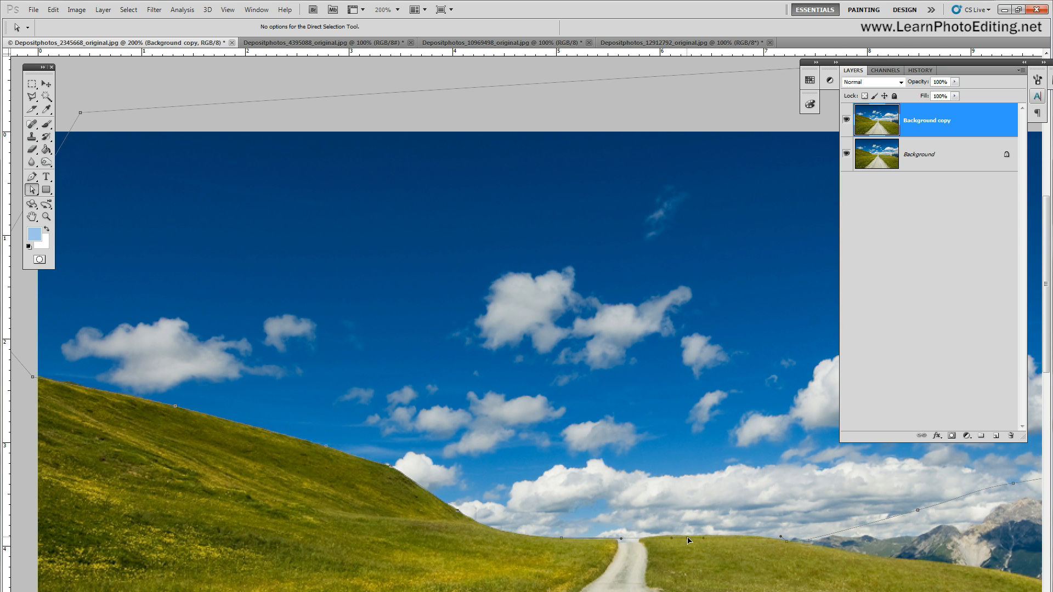
left_click_drag(688, 537, 686, 536)
left_click_drag(564, 540, 570, 540)
left_click_drag(917, 511, 876, 464)
Return the view to 100% and convert the closed sky path into a selection
left_click(227, 9)
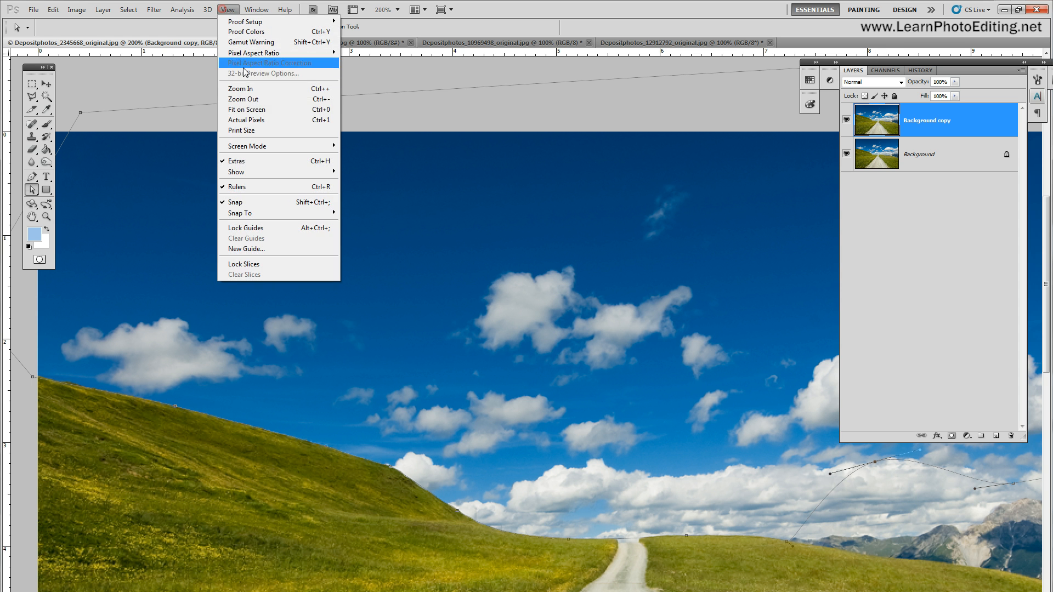
left_click(255, 100)
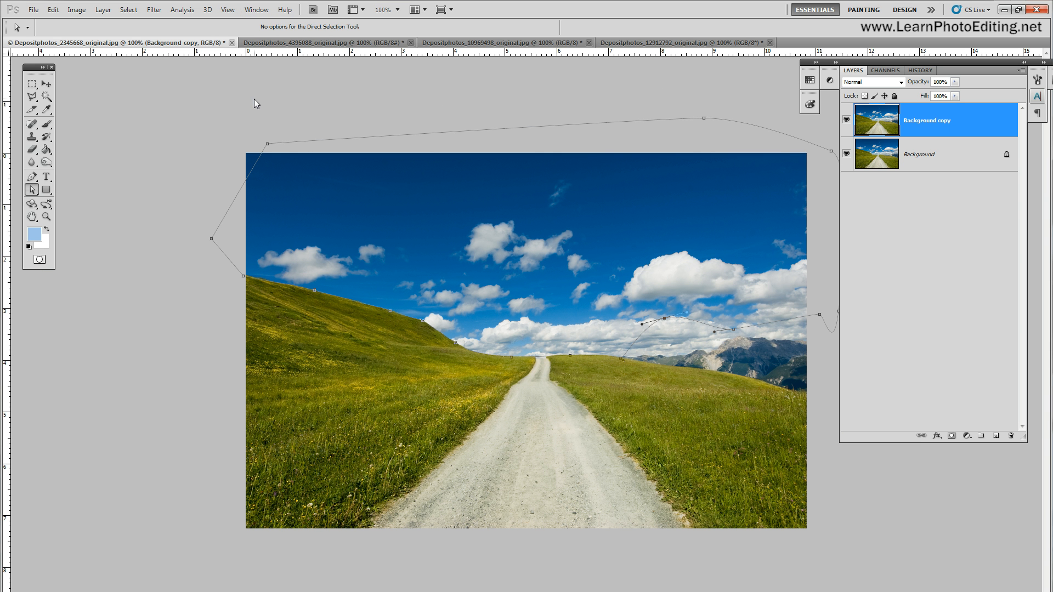
key("ctrl+Return")
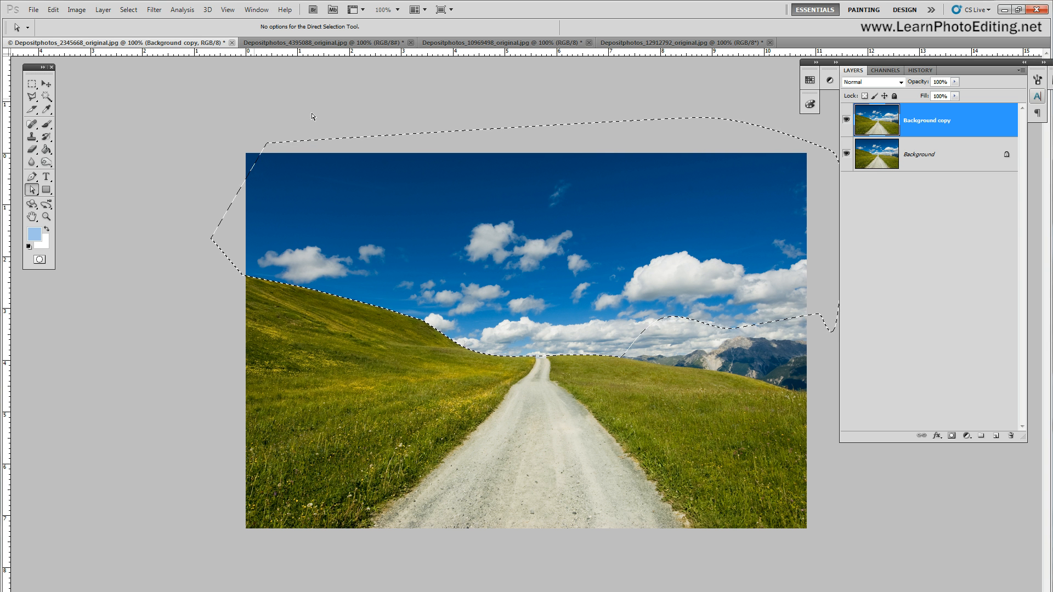
Add the missed upper-left corner of the sky to the selection with the Polygonal Lasso
key("l")
left_click(255, 185)
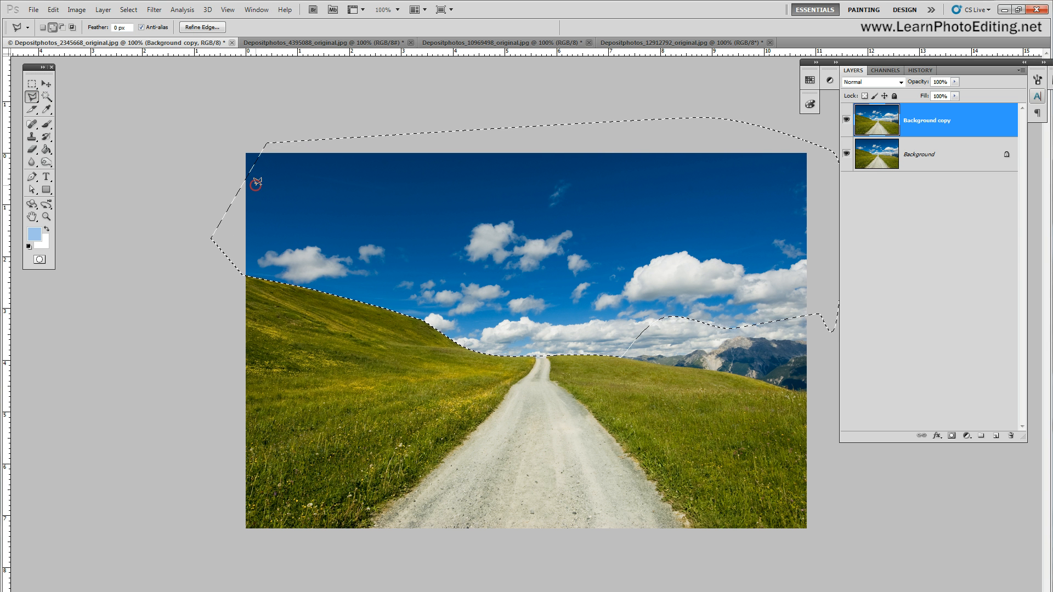
left_click(225, 167)
left_click(250, 130)
left_click(280, 136)
left_click(281, 170)
double_click(275, 180)
Invert the sky selection and add a layer mask from it to Background copy
left_click(129, 11)
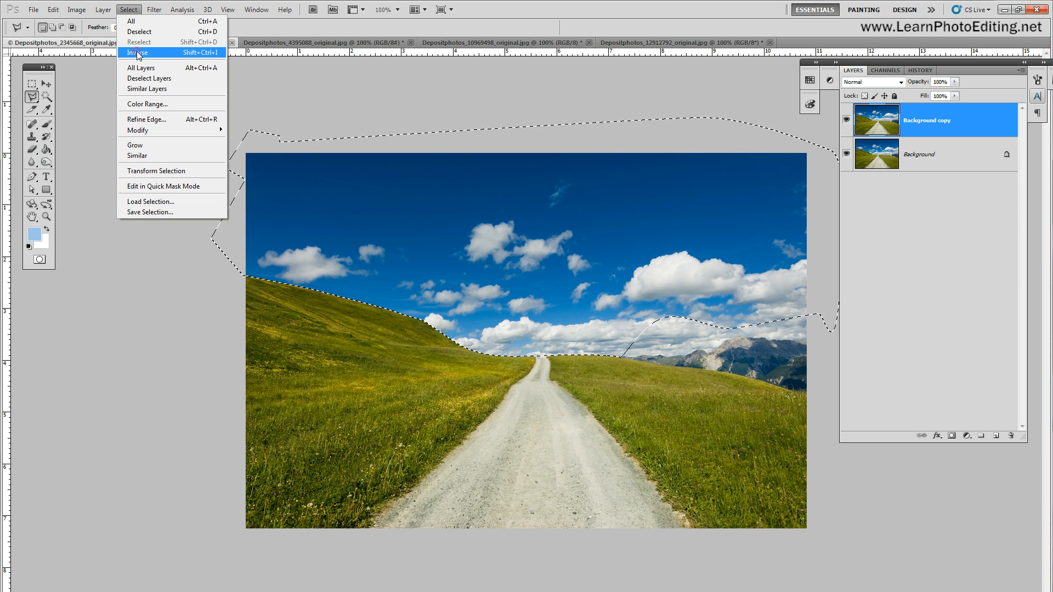
left_click(137, 52)
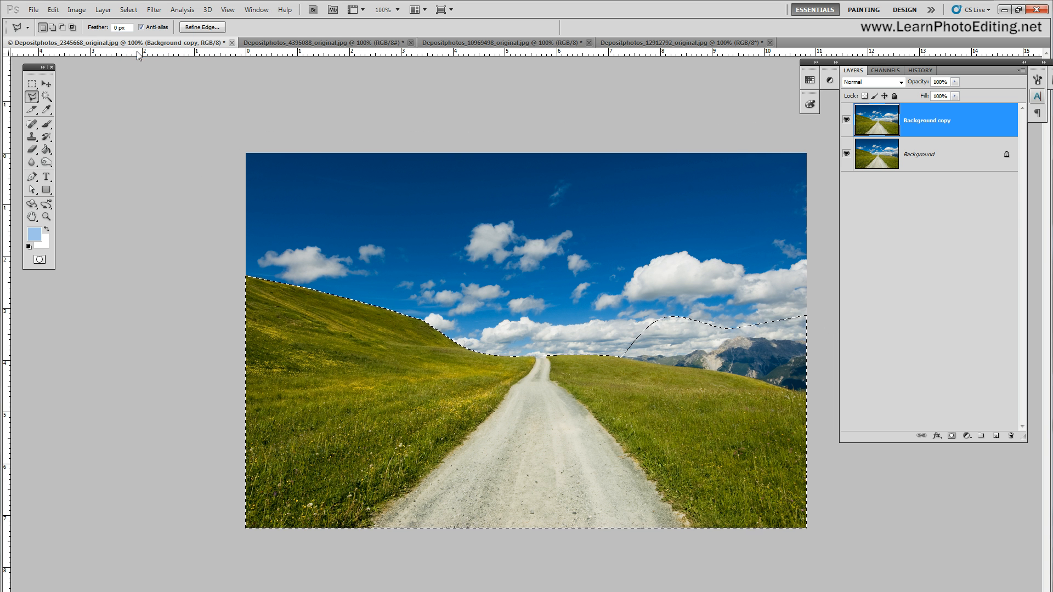
left_click(952, 438)
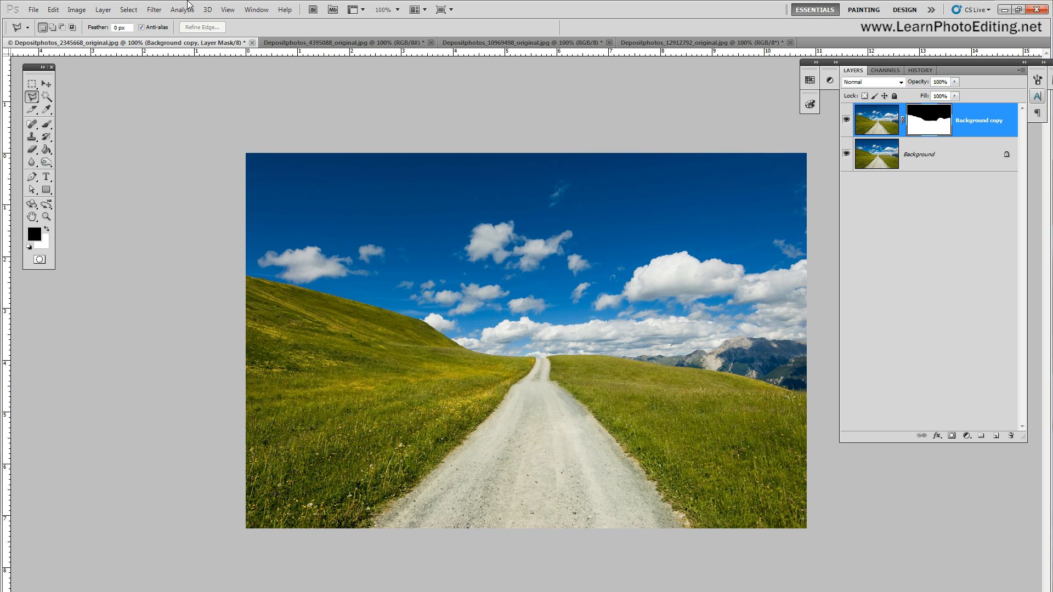
Enlarge the view to 300% around the mountains at the photo's right edge
left_click(228, 9)
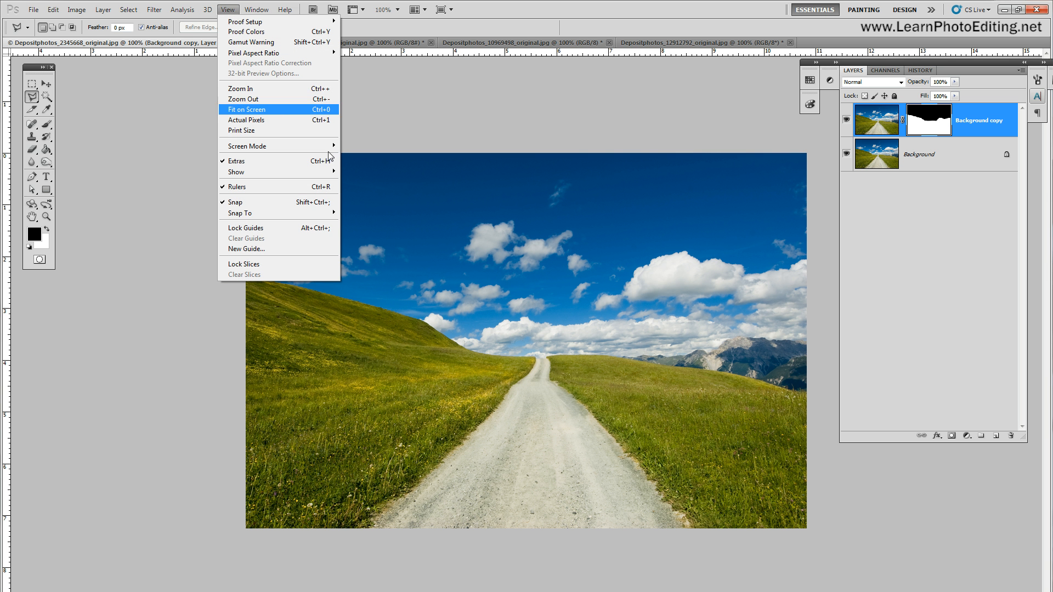
left_click(275, 88)
left_click_drag(383, 591, 516, 591)
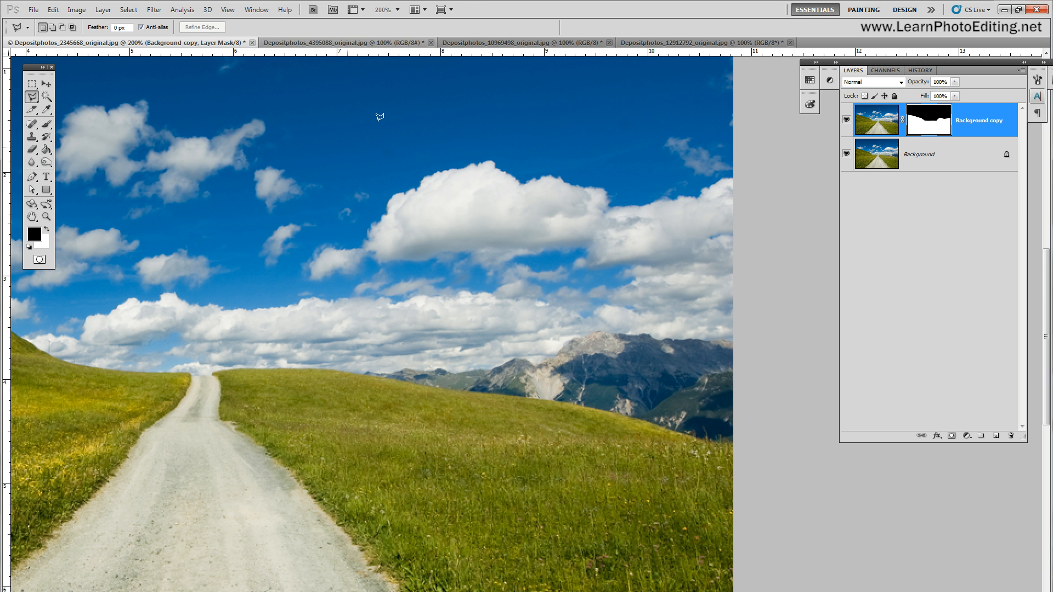
left_click(227, 10)
left_click(238, 83)
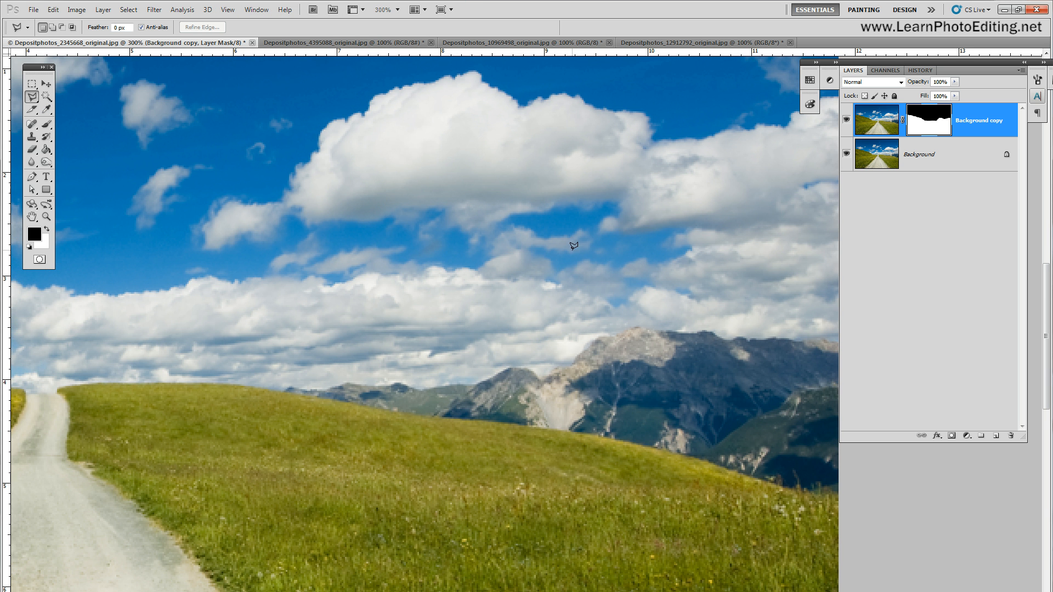
scroll(425, 323, "right", 4)
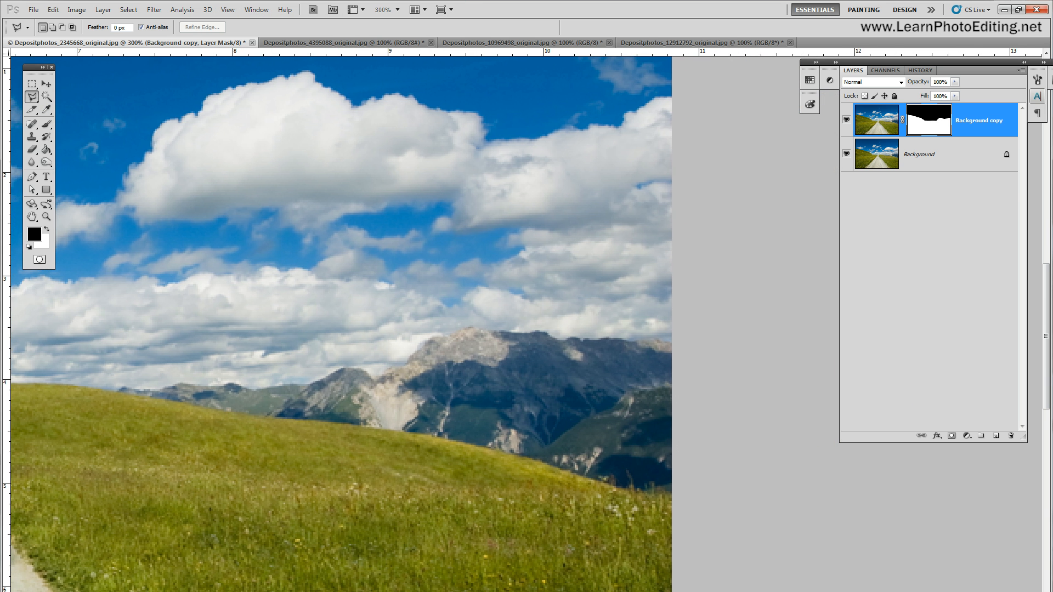
left_click(674, 343)
left_click(658, 339)
left_click(598, 337)
double_click(582, 339)
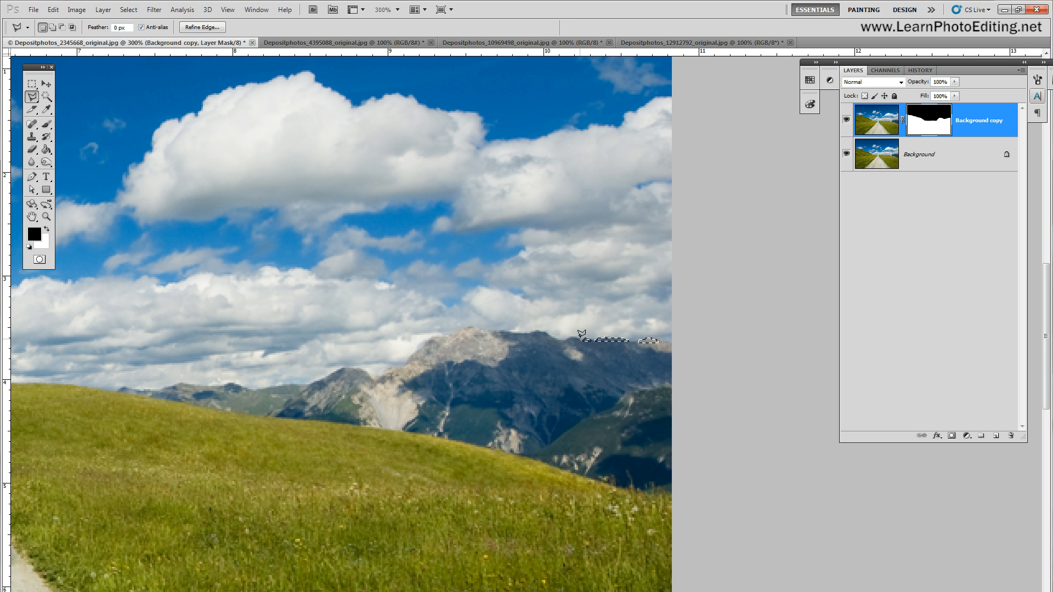
Trace the mountain skyline with the Polygonal Lasso, from the photo's right edge along the peaks to the low distant ridge
left_click(680, 345)
left_click(656, 339)
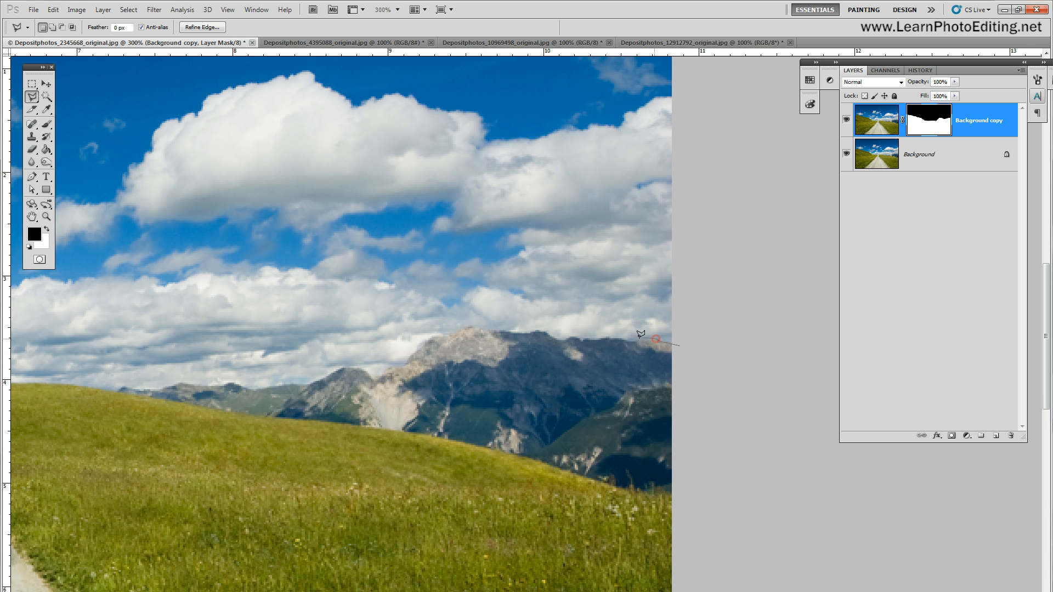
left_click(608, 340)
left_click(578, 335)
left_click(565, 340)
left_click(488, 330)
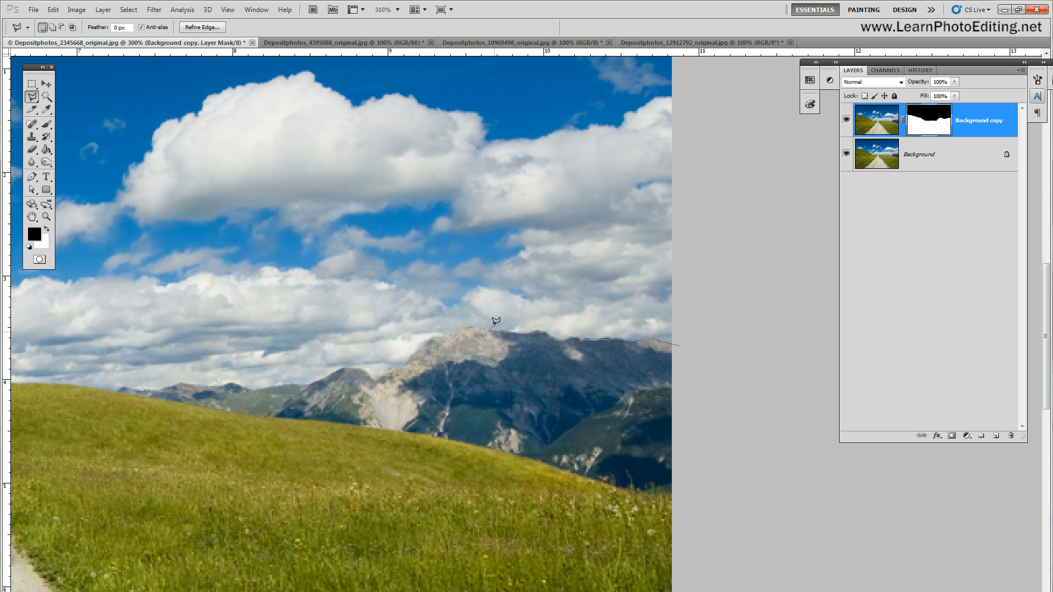
left_click(462, 328)
left_click(447, 336)
left_click(430, 337)
left_click(395, 366)
left_click(375, 379)
left_click(349, 367)
left_click(250, 389)
left_click(176, 383)
left_click(157, 391)
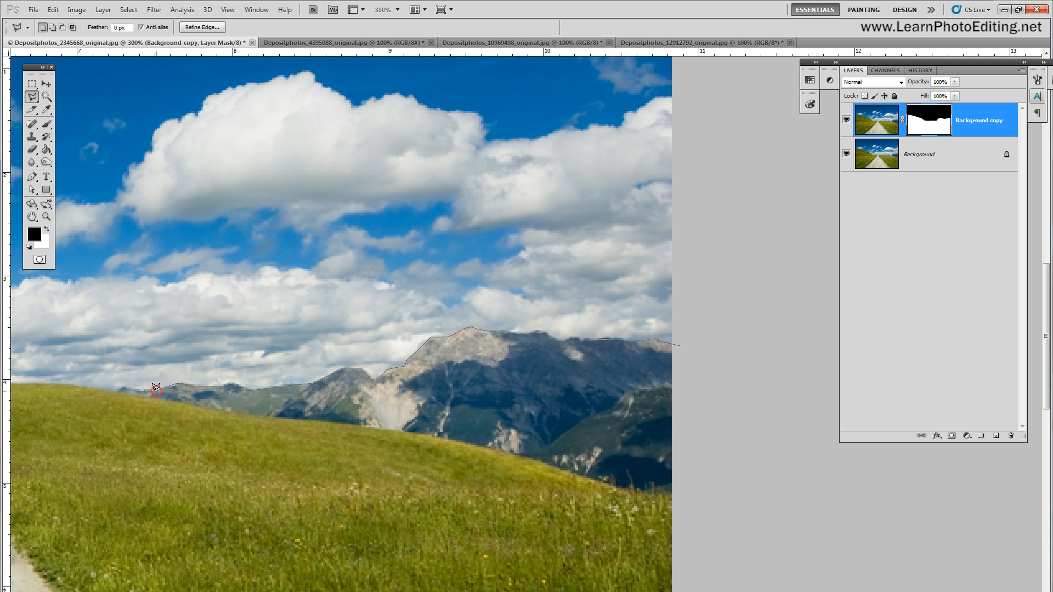
Continue the lasso outline along the grassy hilltop and close it through the sky and beyond the photo's right edge
left_click(122, 387)
left_click(75, 381)
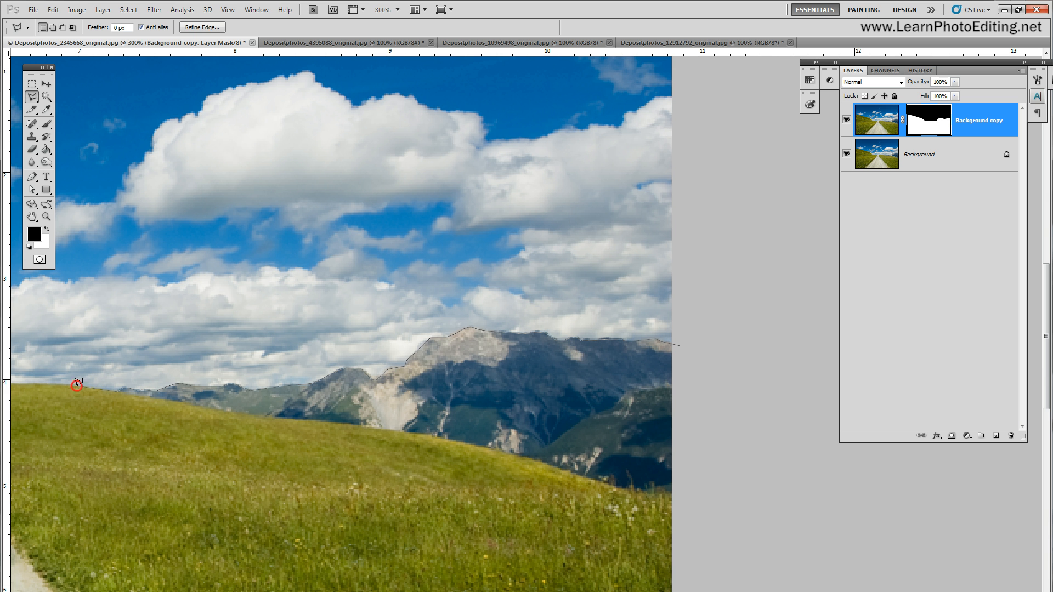
left_click(41, 383)
left_click(28, 377)
left_click(136, 216)
left_click(635, 116)
left_click(743, 185)
left_click(741, 262)
left_click(679, 346)
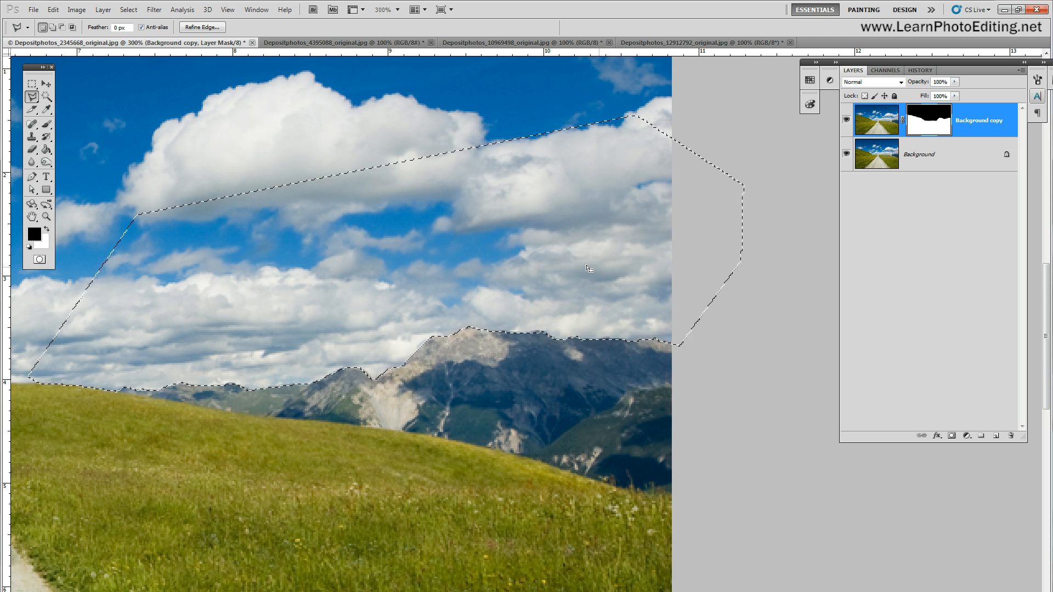
Paint the selected sky black on Background copy's mask with the 200 px Brush at 100% opacity, and deselect
left_click(228, 10)
left_click(248, 100)
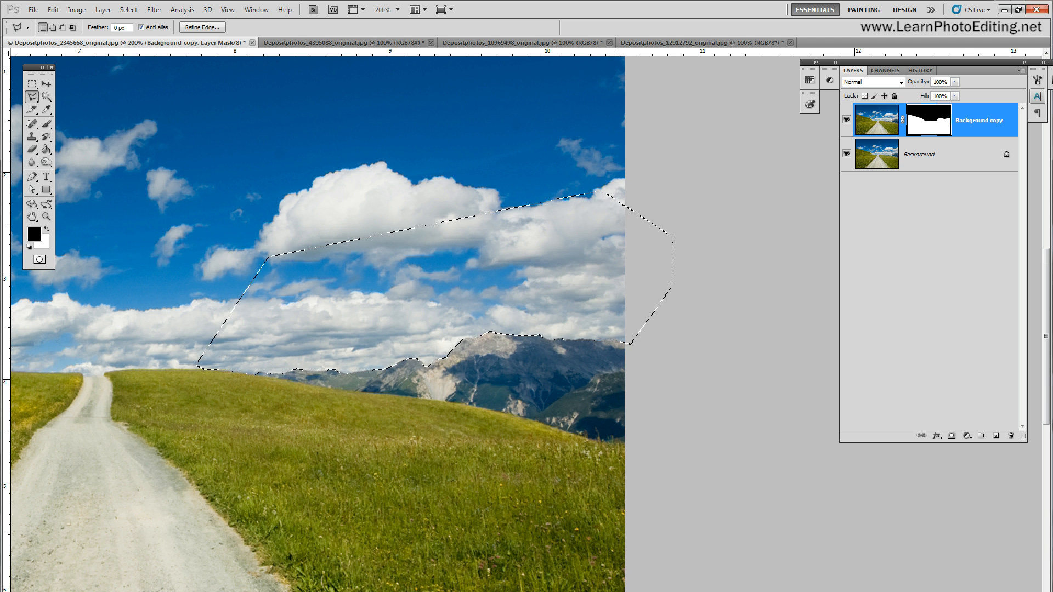
scroll(426, 320, "left", 5)
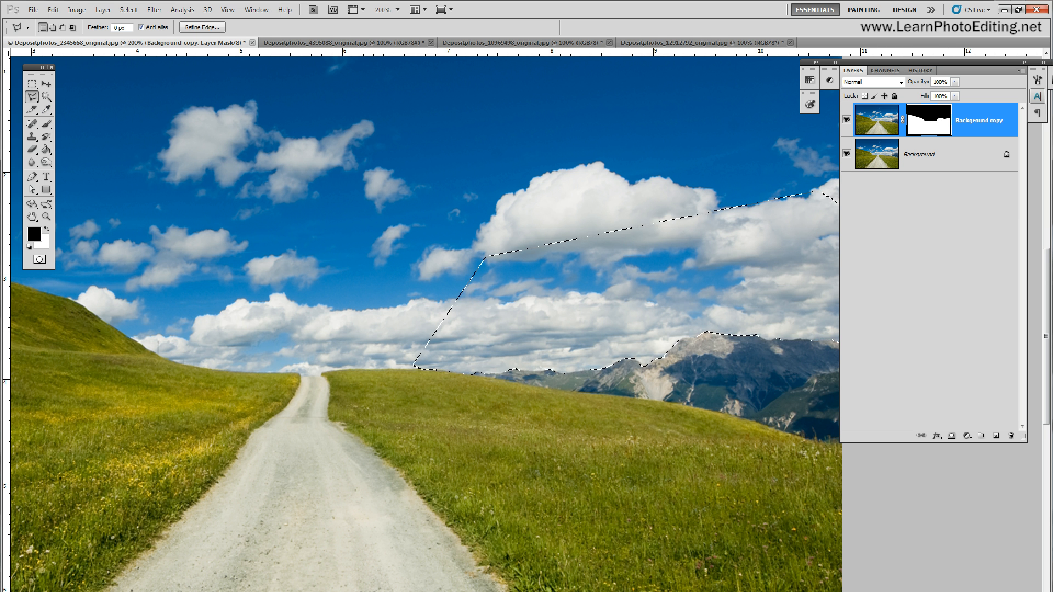
scroll(694, 305, "right", 3)
scroll(615, 590, "right", 1)
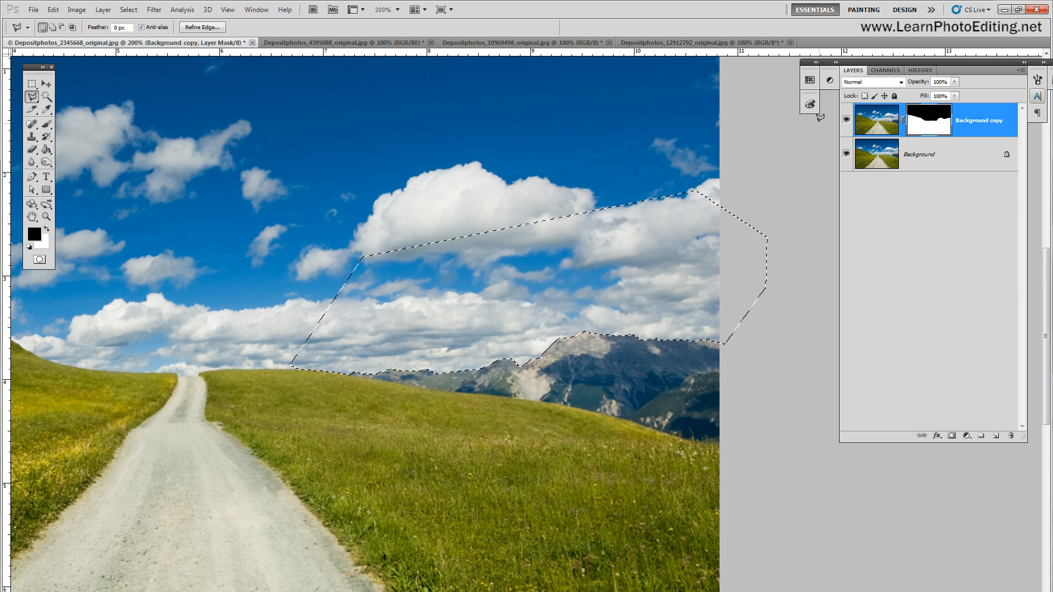
left_click(48, 128)
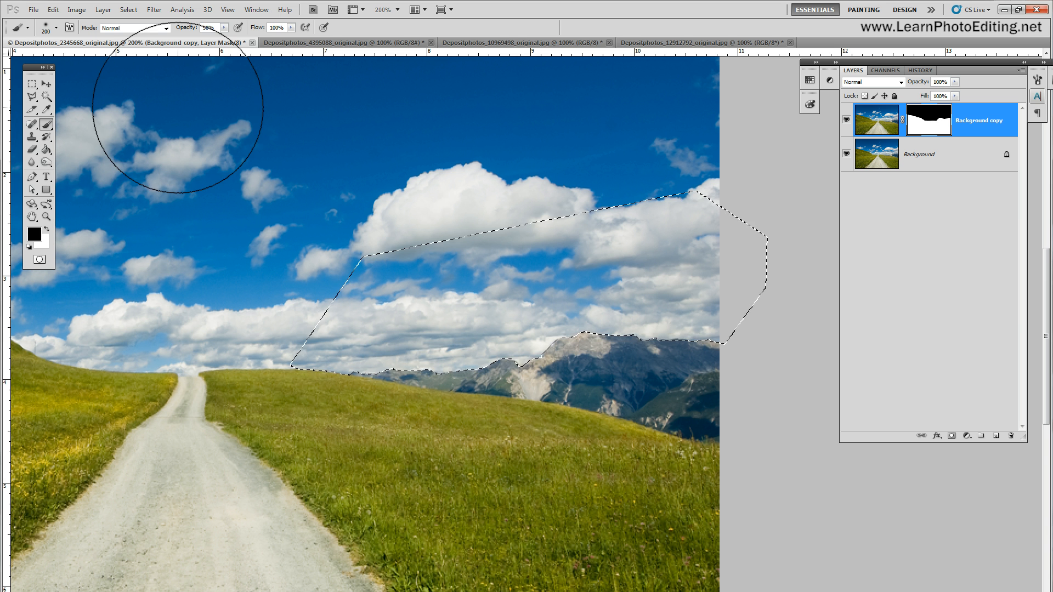
key("0")
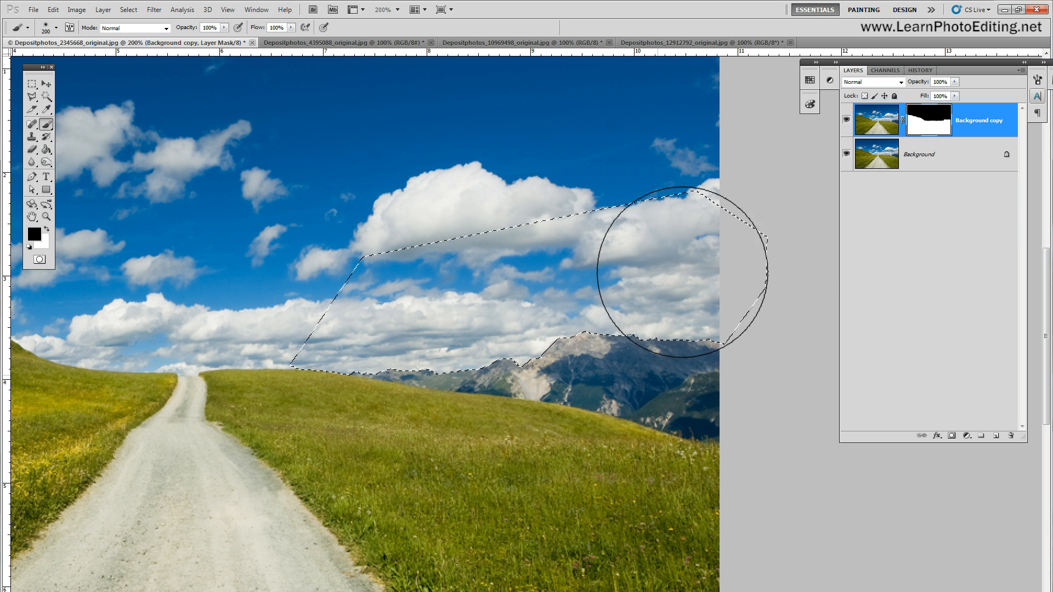
left_click(128, 9)
left_click(138, 30)
Add a new empty layer with the default name and settings directly above the Background layer
left_click(227, 9)
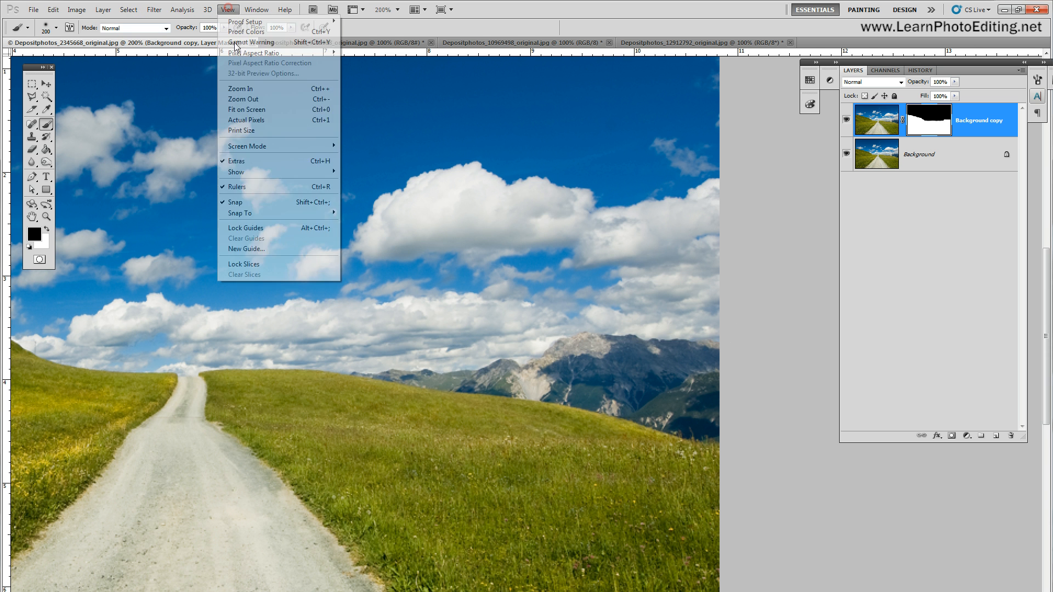
left_click(269, 94)
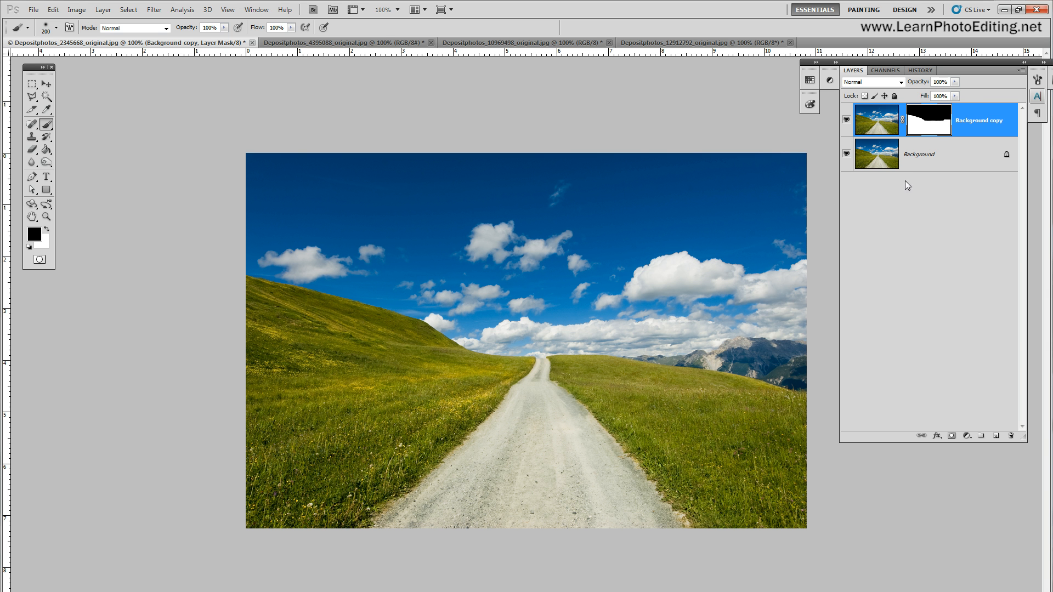
left_click(926, 154)
left_click(103, 9)
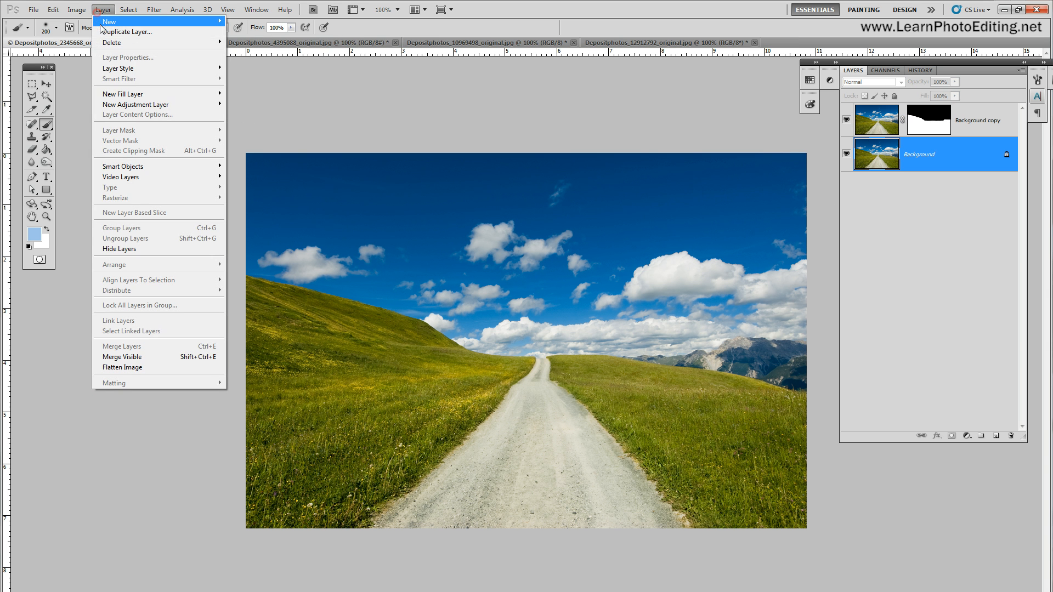
mouse_move(102, 21)
left_click(244, 21)
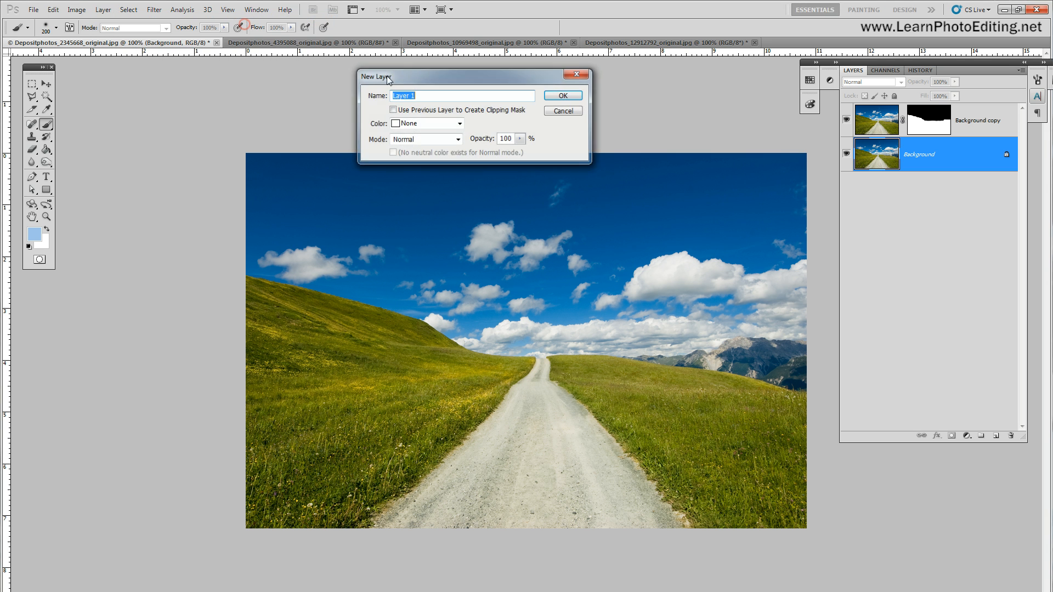
left_click(552, 94)
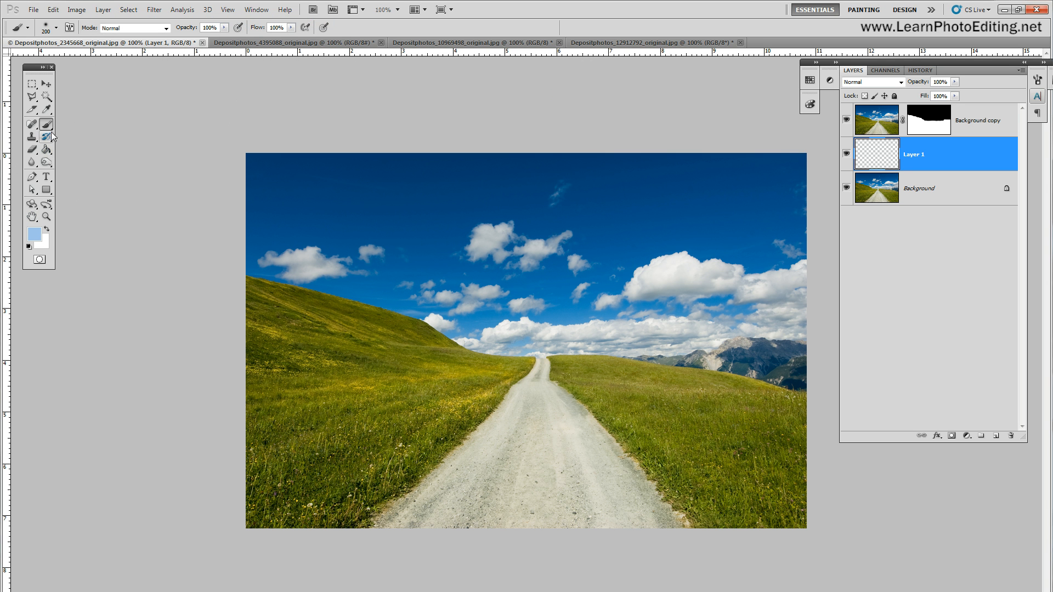
Set the foreground color to purple 643a71
left_click(34, 234)
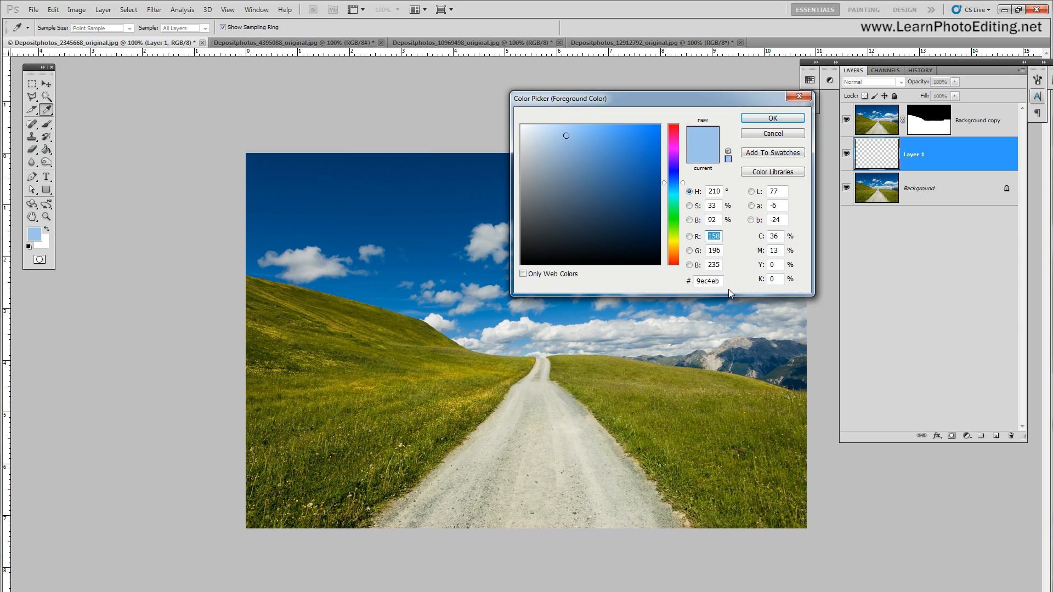
left_click(714, 281)
type("6")
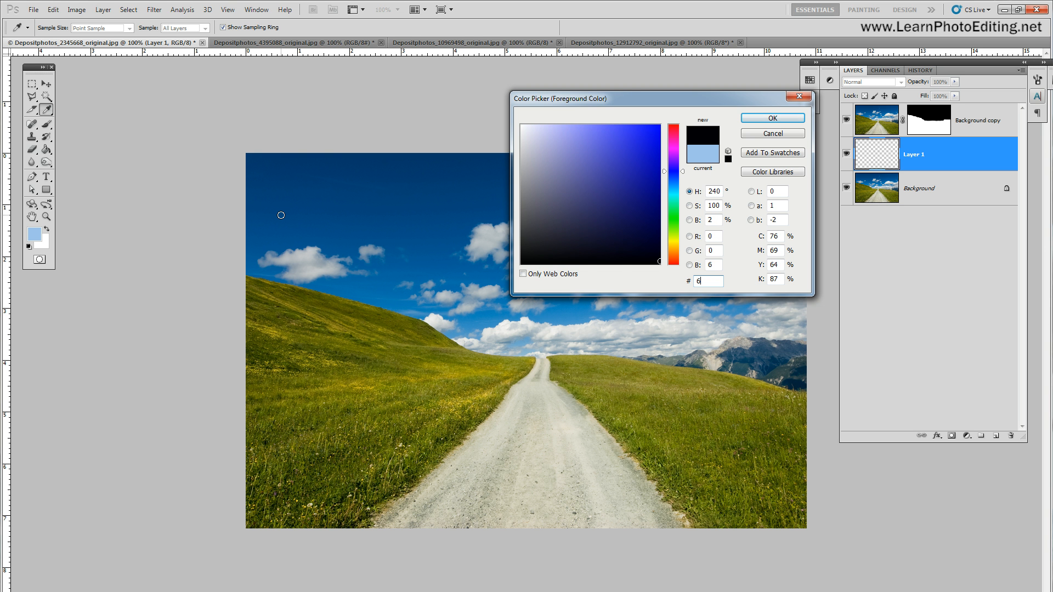
type("43")
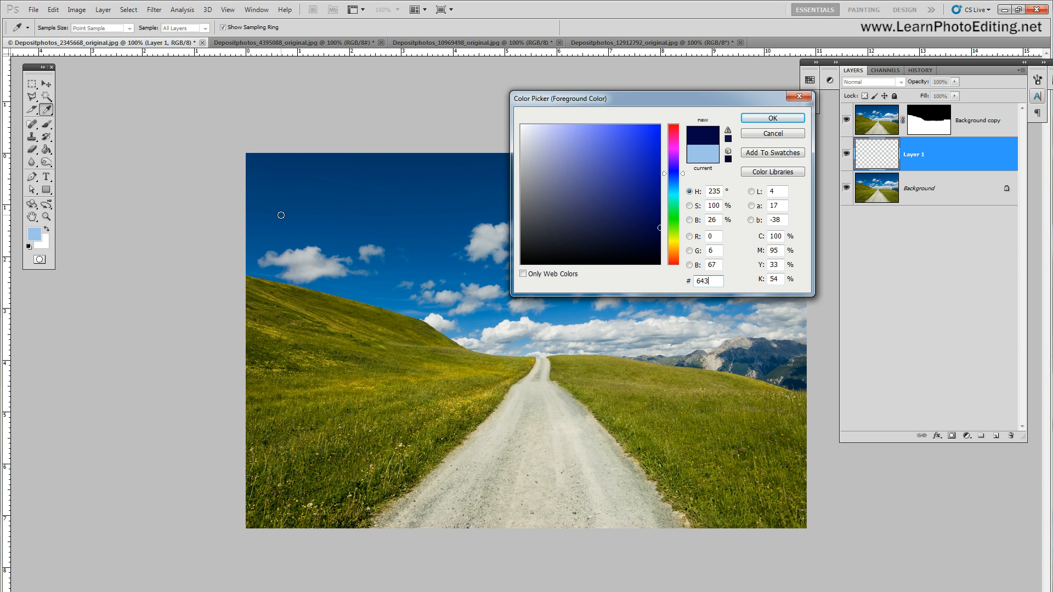
type("a71")
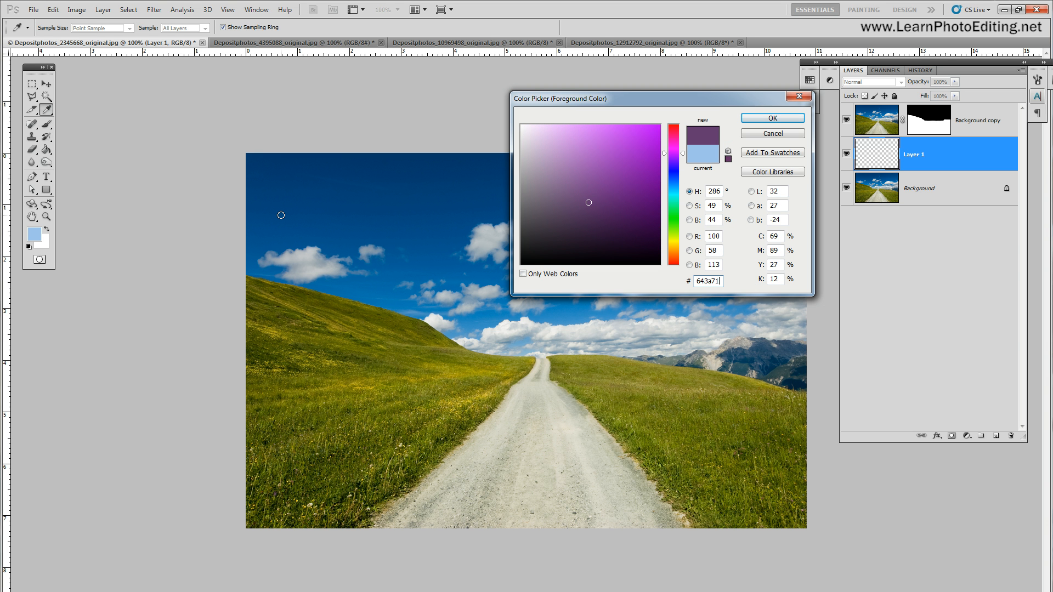
left_click(768, 118)
key("b")
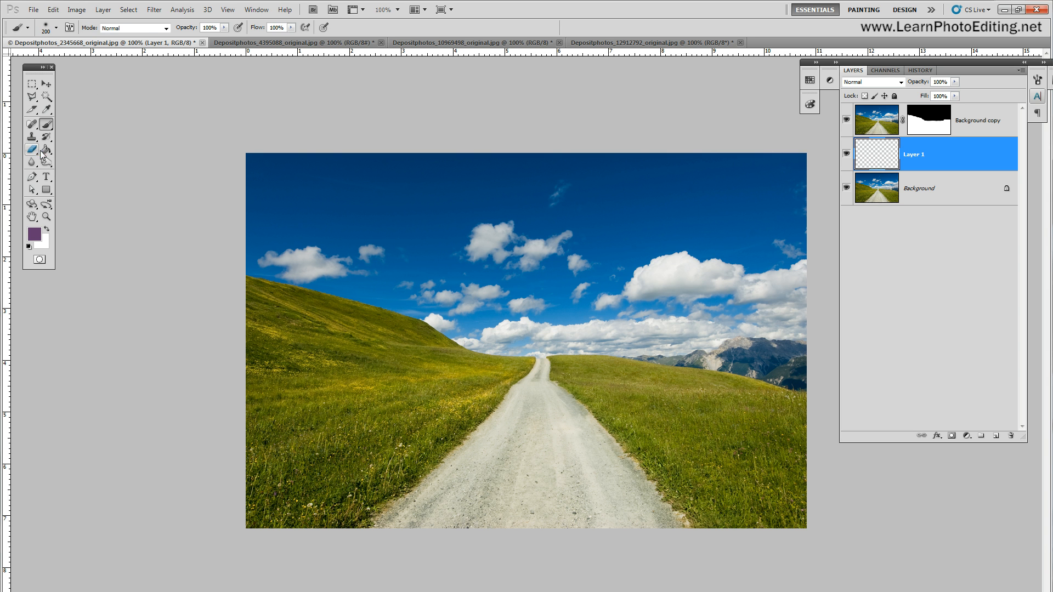
Fill Layer 1 with the purple foreground color using the Paint Bucket, and toggle Background copy off and on to compare
left_click(46, 150)
left_click(499, 283)
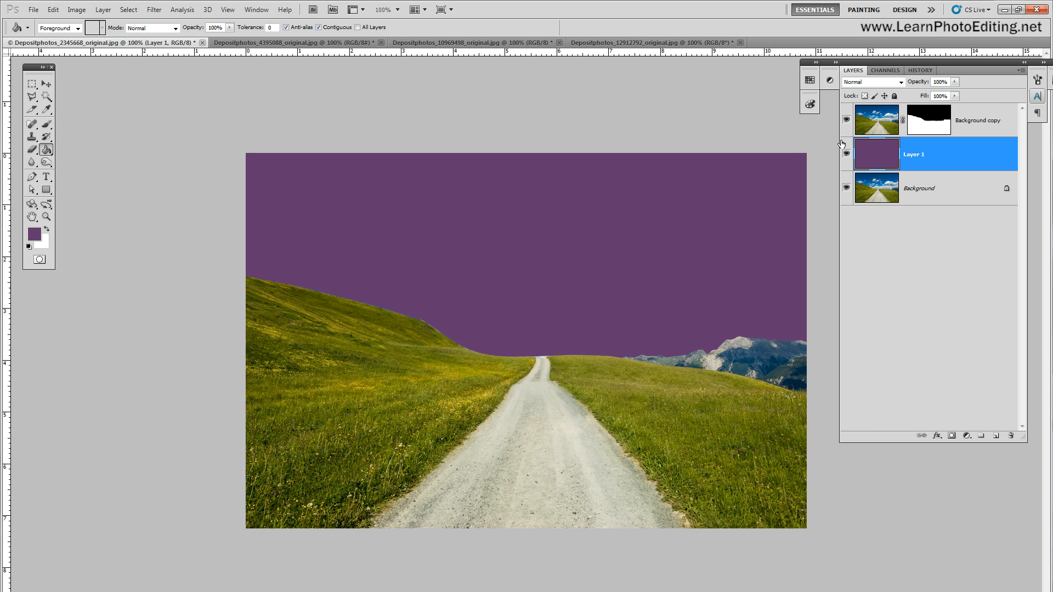
left_click(847, 120)
left_click(847, 119)
Set the Brush size to 10 px and make Background copy's layer mask the painting target
left_click(228, 9)
left_click(244, 88)
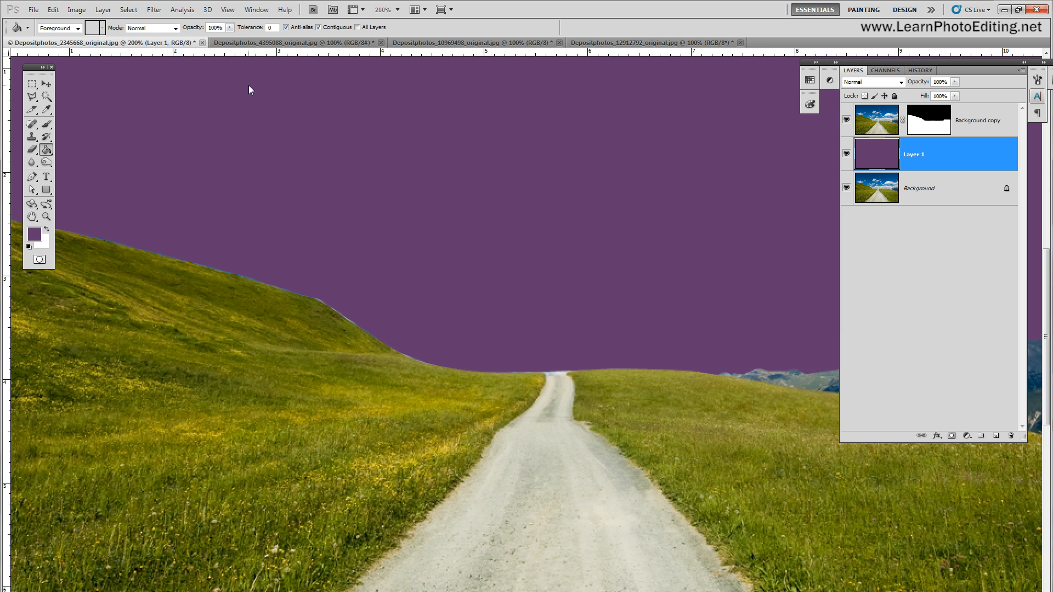
scroll(526, 323, "left", 3)
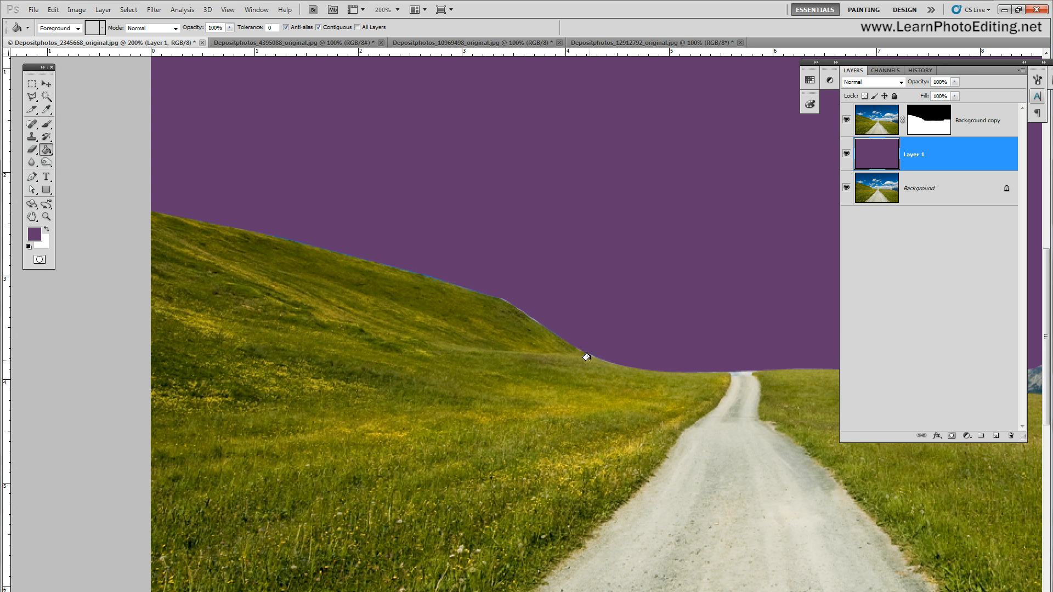
left_click(46, 125)
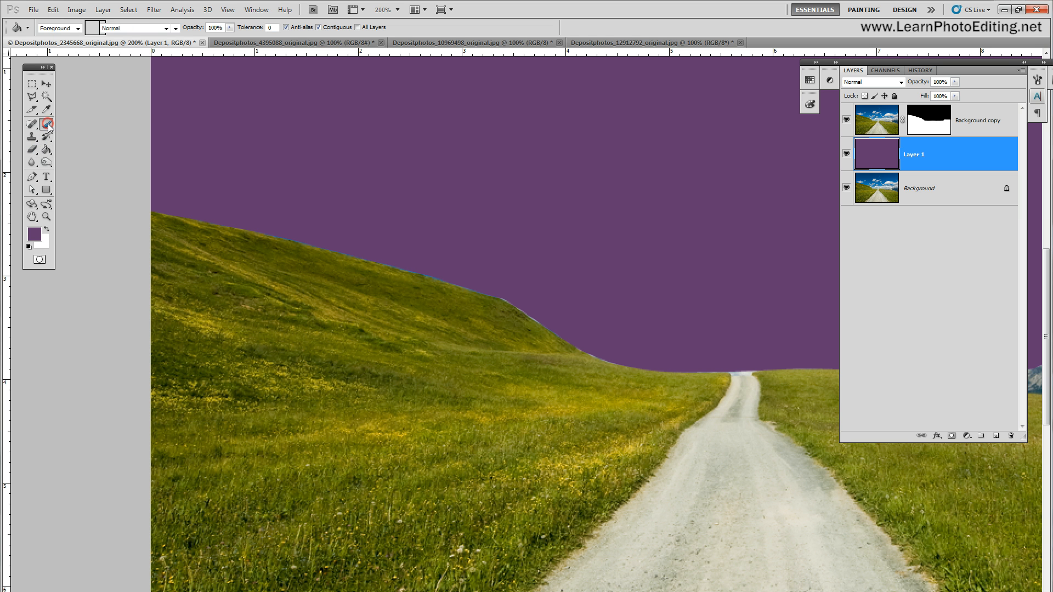
left_click(57, 28)
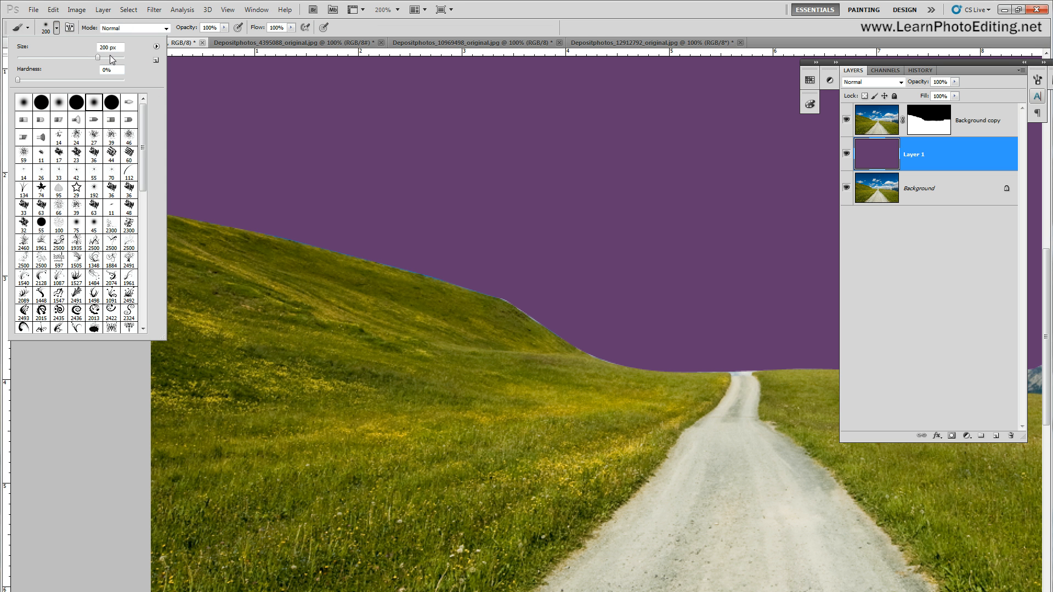
left_click_drag(107, 48, 22, 29)
type("5")
type("10")
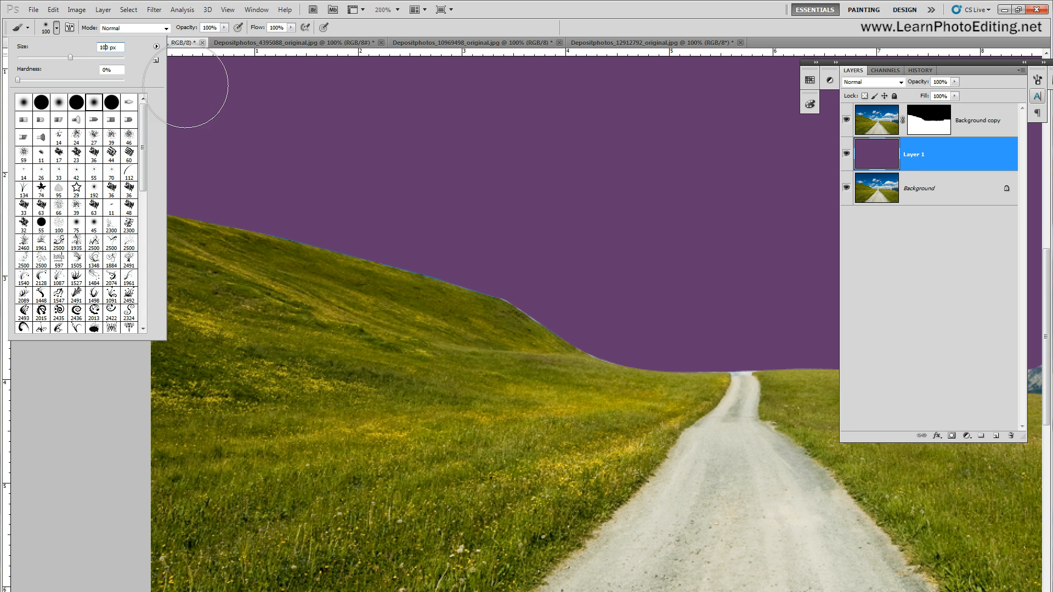
left_click_drag(109, 47, 33, 49)
type("10")
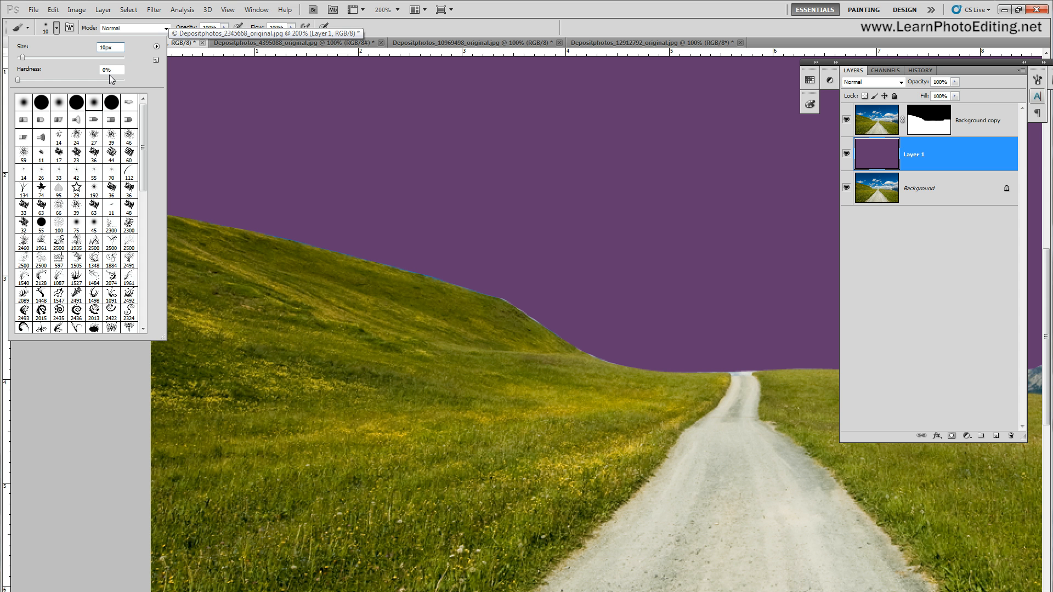
left_click(520, 4)
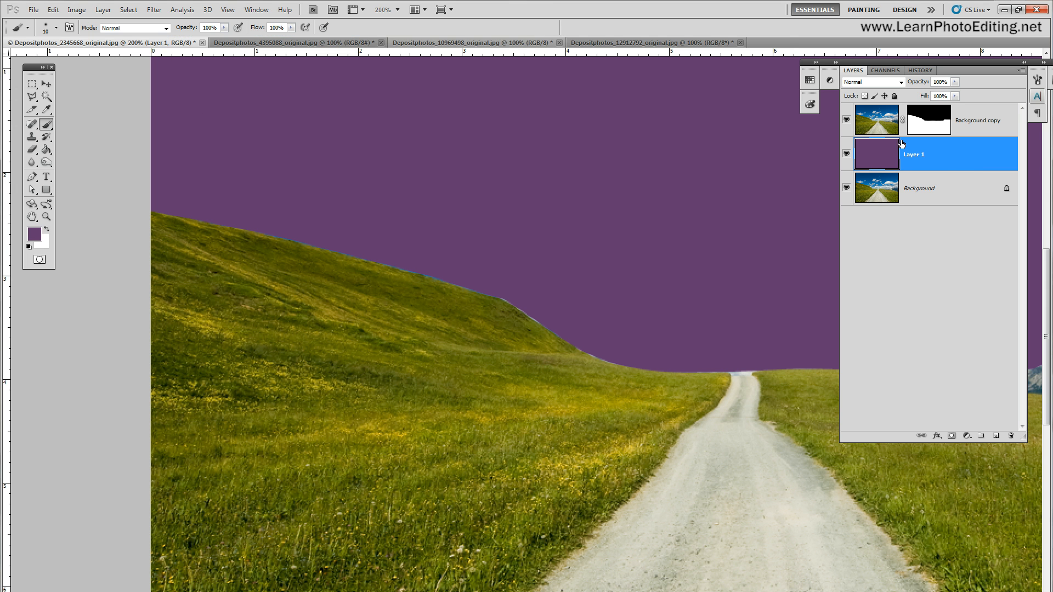
left_click(930, 133)
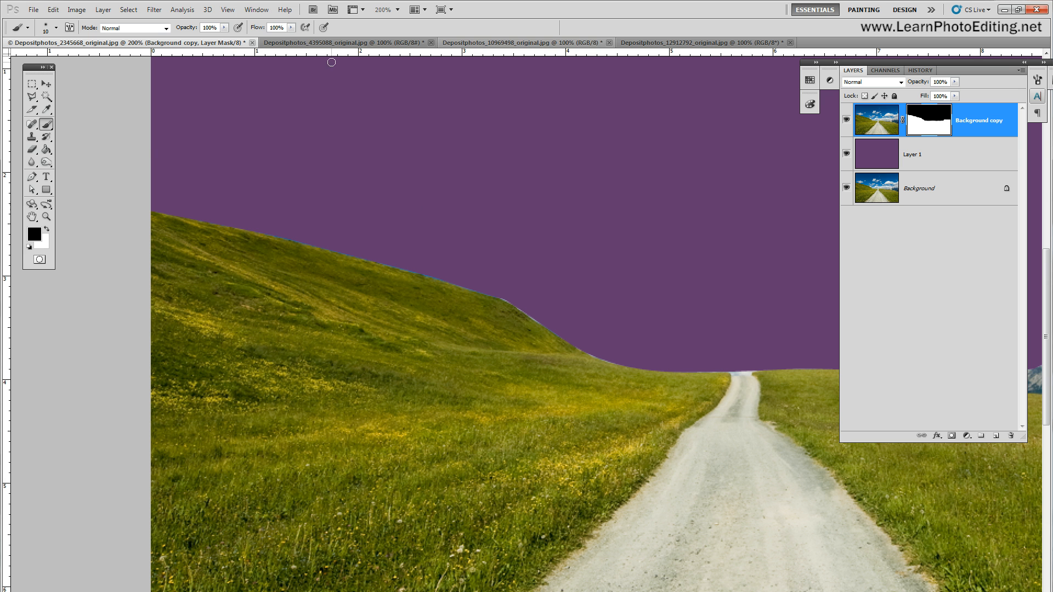
Try a soft 10 px brush stroke on the mask along the left hill's lower edge, and undo it
left_click(227, 10)
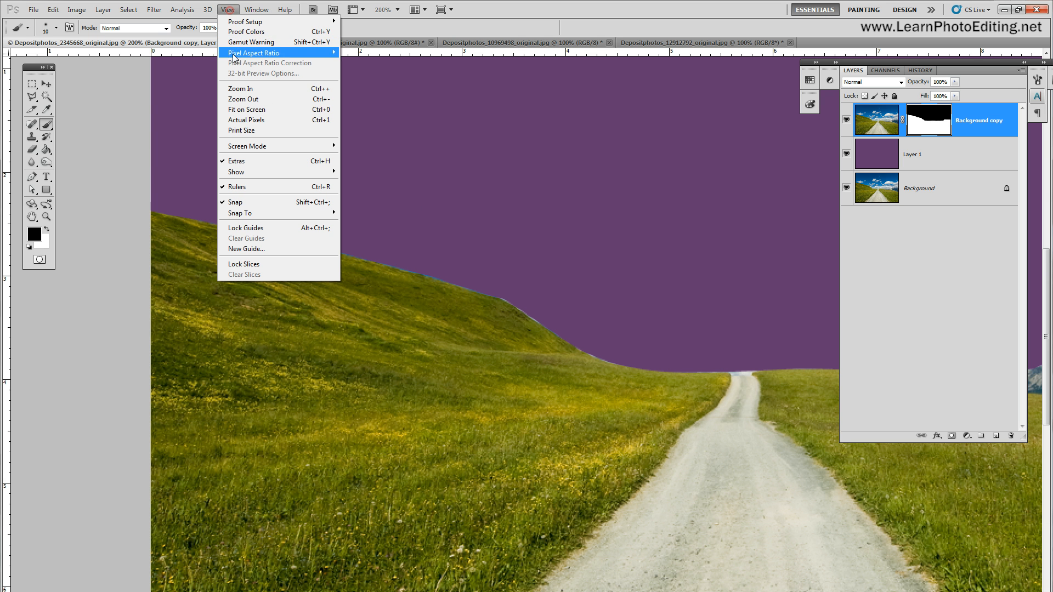
left_click(244, 88)
mouse_move(672, 356)
left_mouse_down()
mouse_move(667, 367)
mouse_move(648, 363)
left_mouse_up()
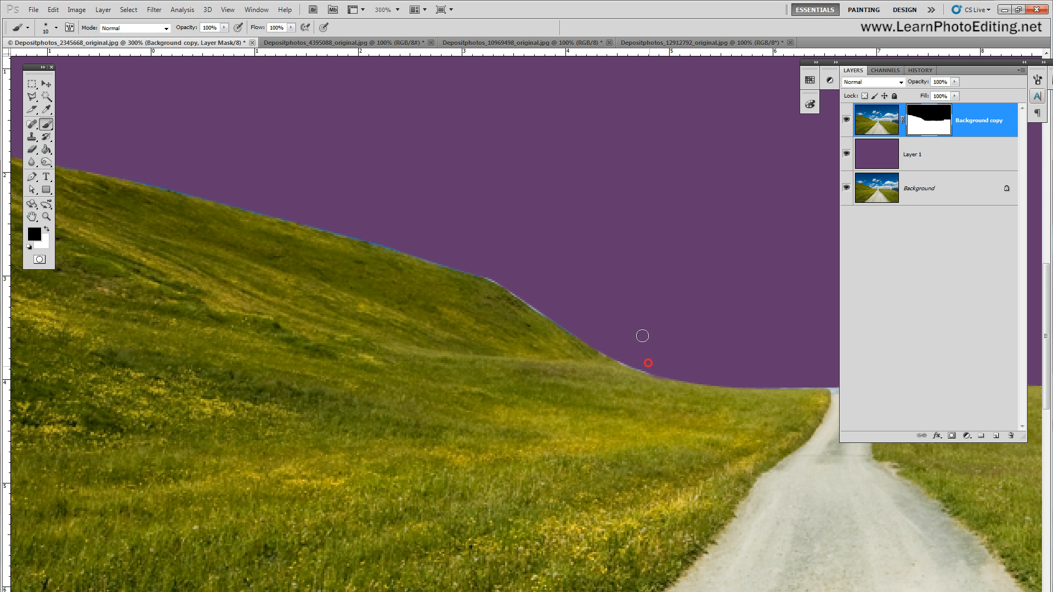
left_click(53, 10)
left_click(95, 30)
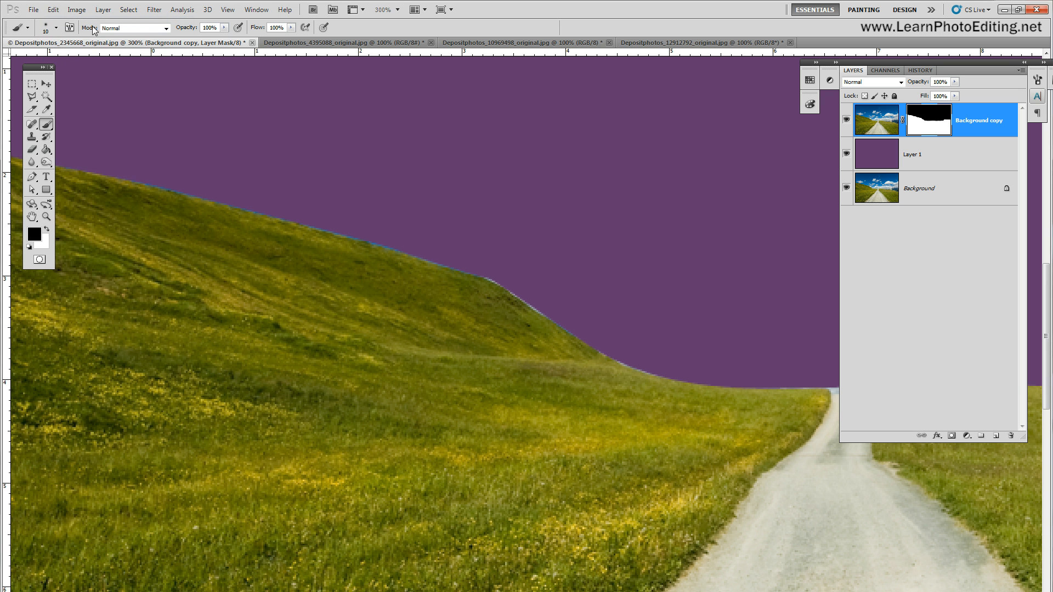
Set the Brush hardness to 40%
left_click(56, 28)
type("40")
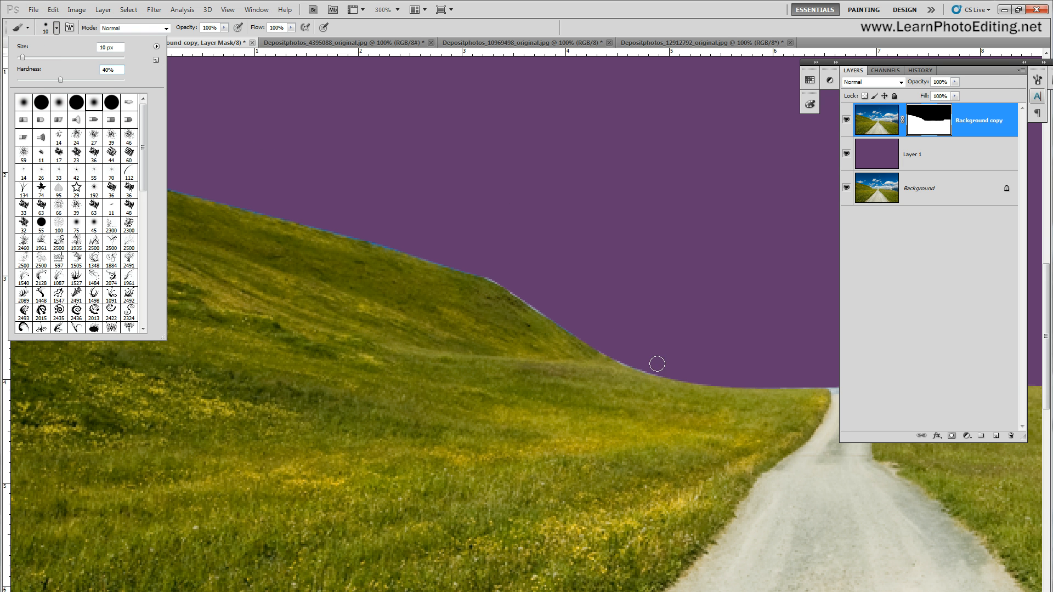
key("Return")
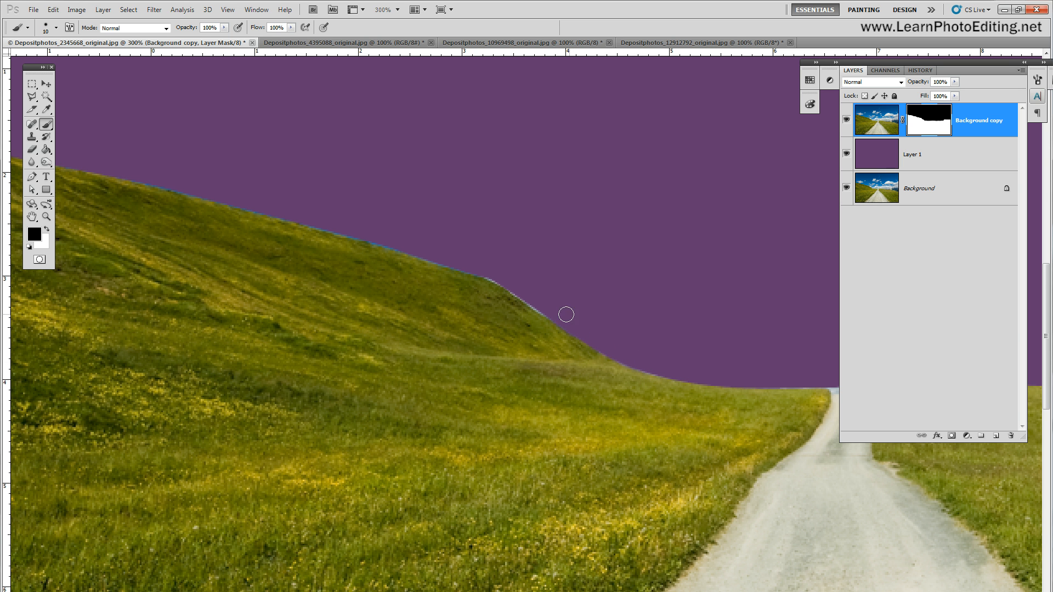
Paint black with the 10 px brush on Background copy's mask along the left hill's ridge to remove the blue and white fringe
left_click(542, 302)
left_click(33, 9)
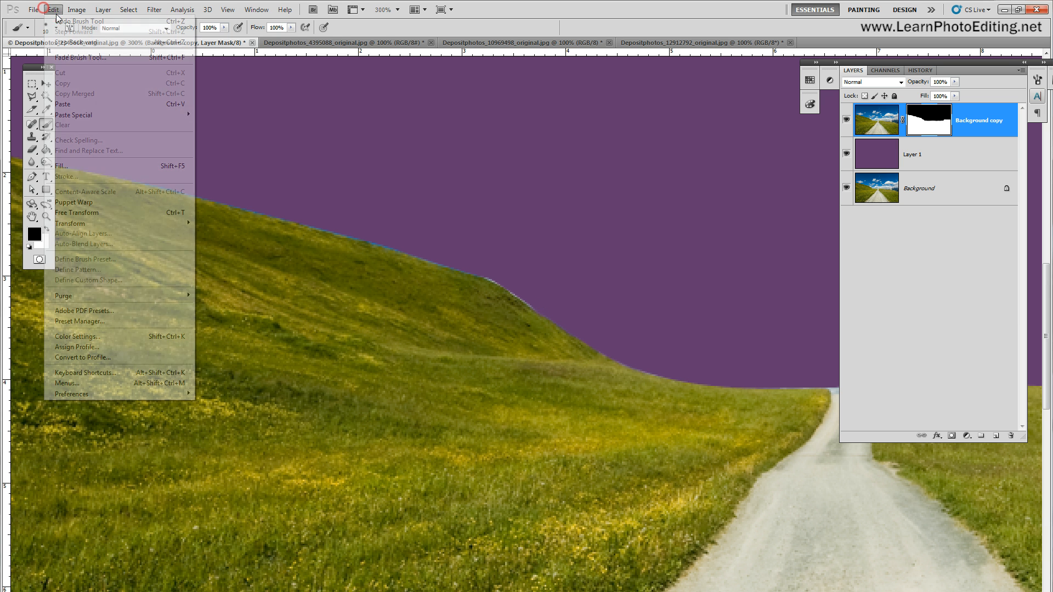
left_click(381, 219)
mouse_move(565, 318)
left_mouse_down()
mouse_move(494, 272)
mouse_move(369, 225)
mouse_move(419, 237)
mouse_move(404, 244)
mouse_move(341, 229)
mouse_move(327, 209)
mouse_move(334, 226)
mouse_move(102, 168)
left_mouse_up()
left_click(548, 311)
left_click_drag(293, 212, 279, 210)
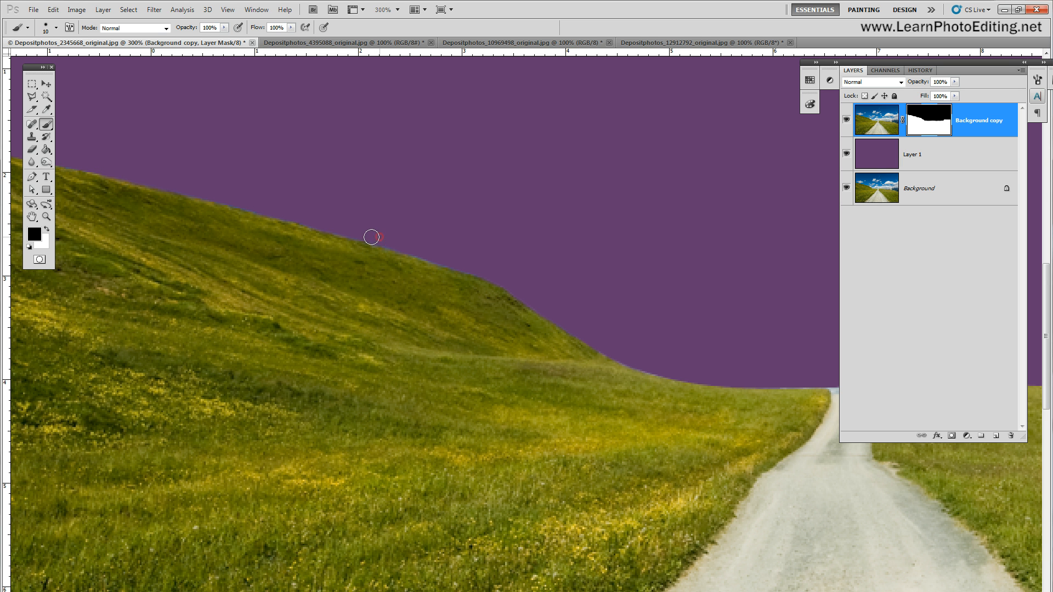
mouse_move(395, 242)
left_mouse_down()
mouse_move(476, 269)
mouse_move(433, 251)
left_mouse_up()
Paint out the remaining fringe on the mask where the hill's ridge nears the photo's left border, and return to actual pixels
scroll(510, 464, "left", 8)
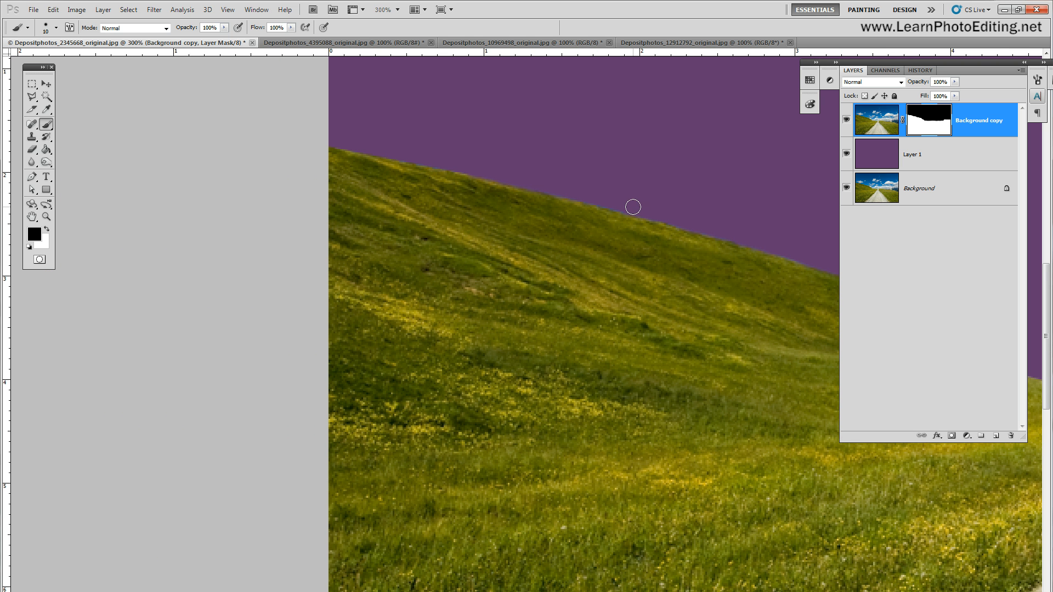
left_click_drag(633, 206, 585, 193)
mouse_move(451, 163)
left_mouse_down()
mouse_move(401, 153)
mouse_move(427, 159)
left_mouse_up()
left_click(228, 9)
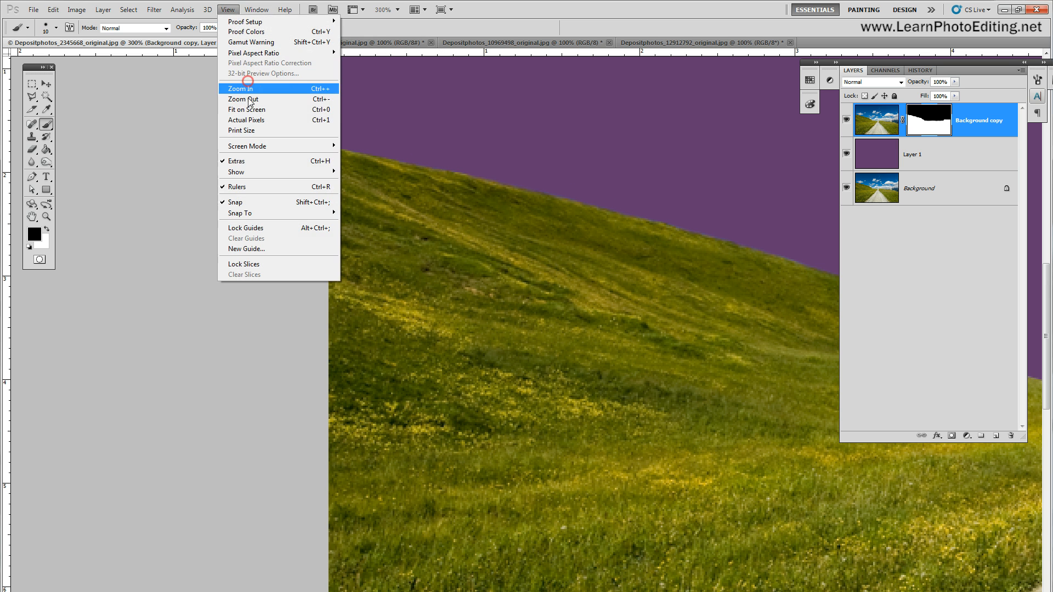
left_click(245, 120)
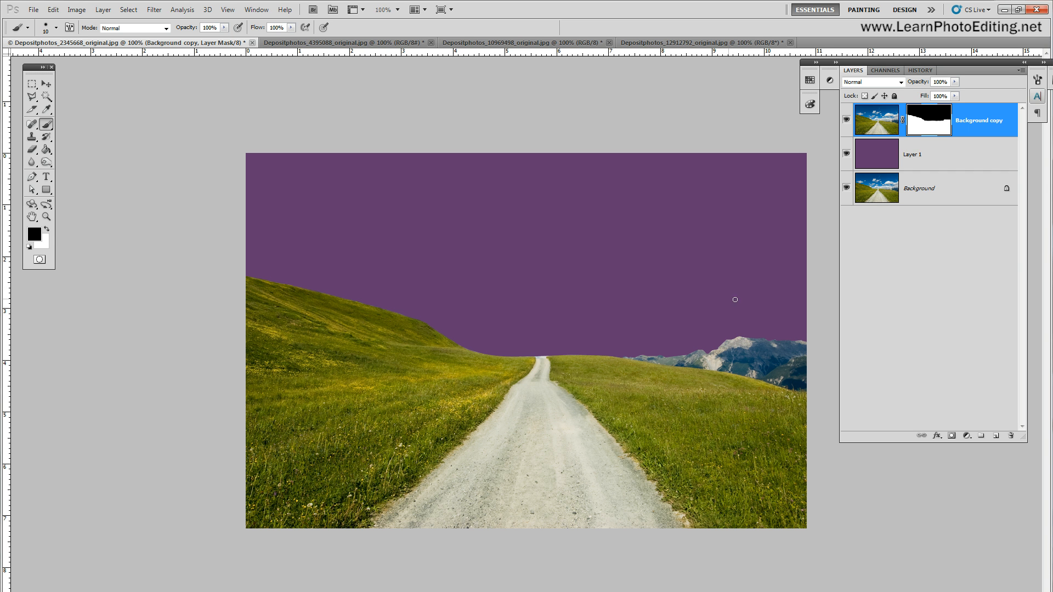
Copy the entire starry-sky photo Depositphotos_12912792_original.jpg and paste it directly above Layer 1 in the road image
left_click(916, 157)
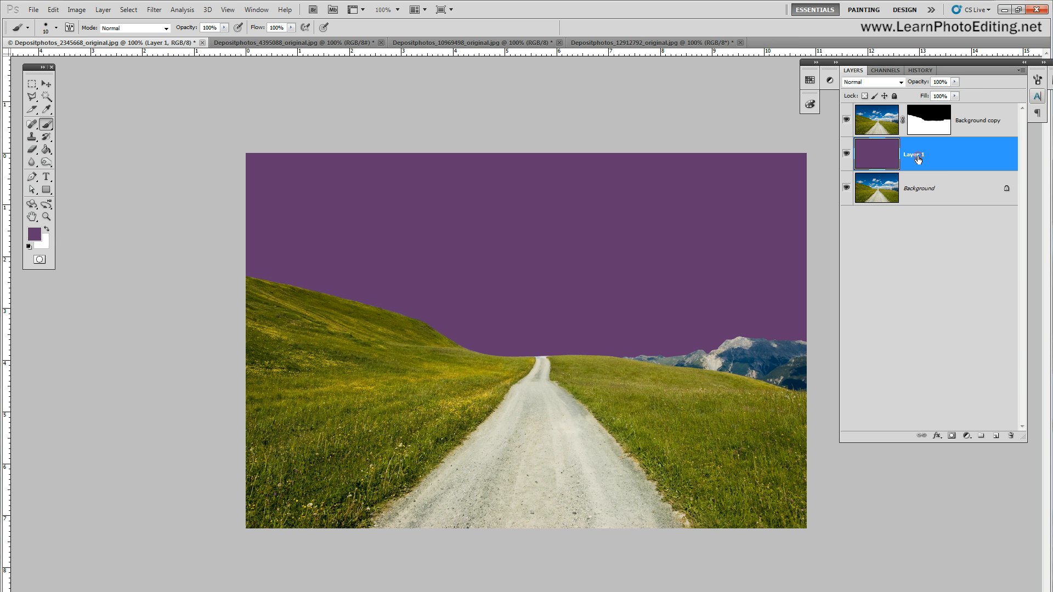
left_click(969, 121)
left_click(957, 150)
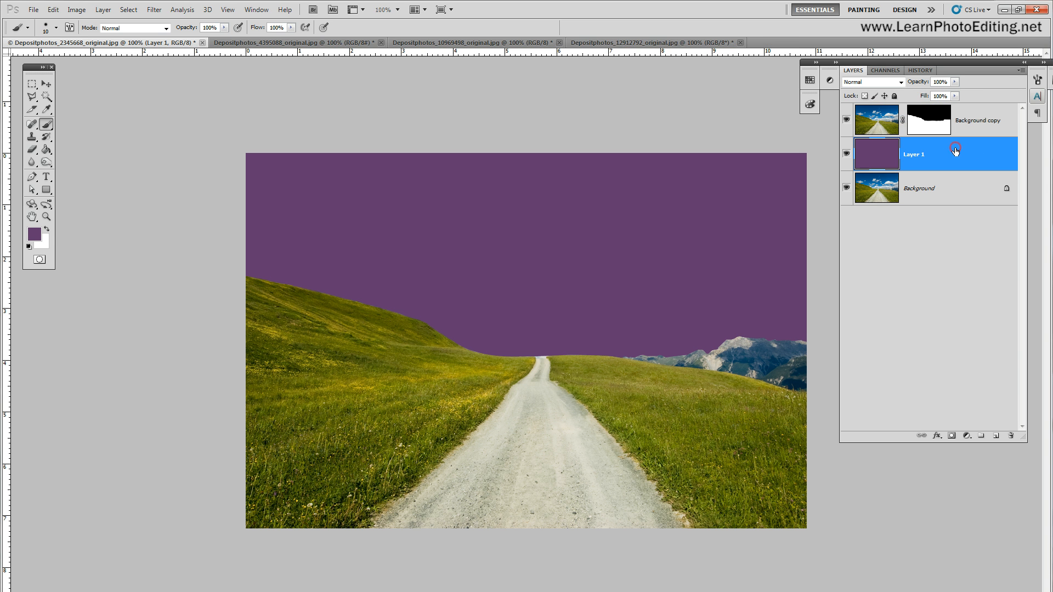
left_click(606, 44)
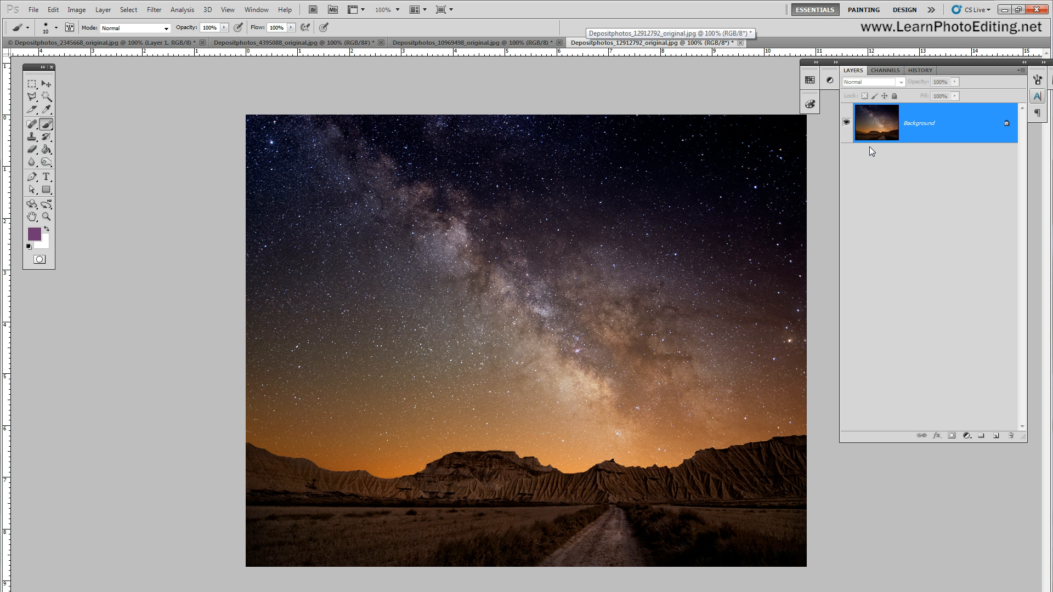
left_click(129, 10)
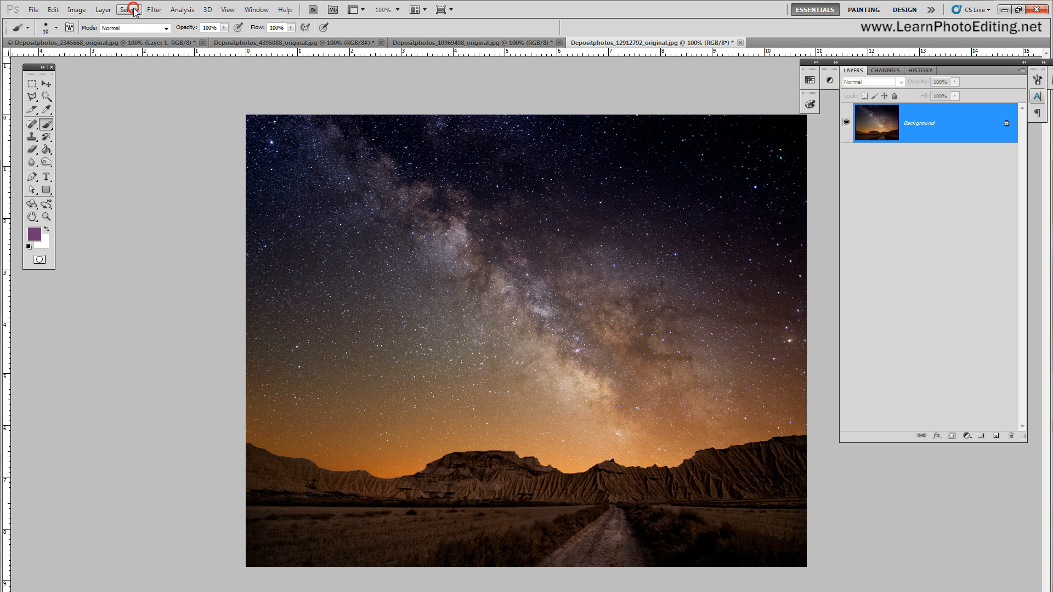
left_click(137, 21)
left_click(53, 10)
left_click(63, 83)
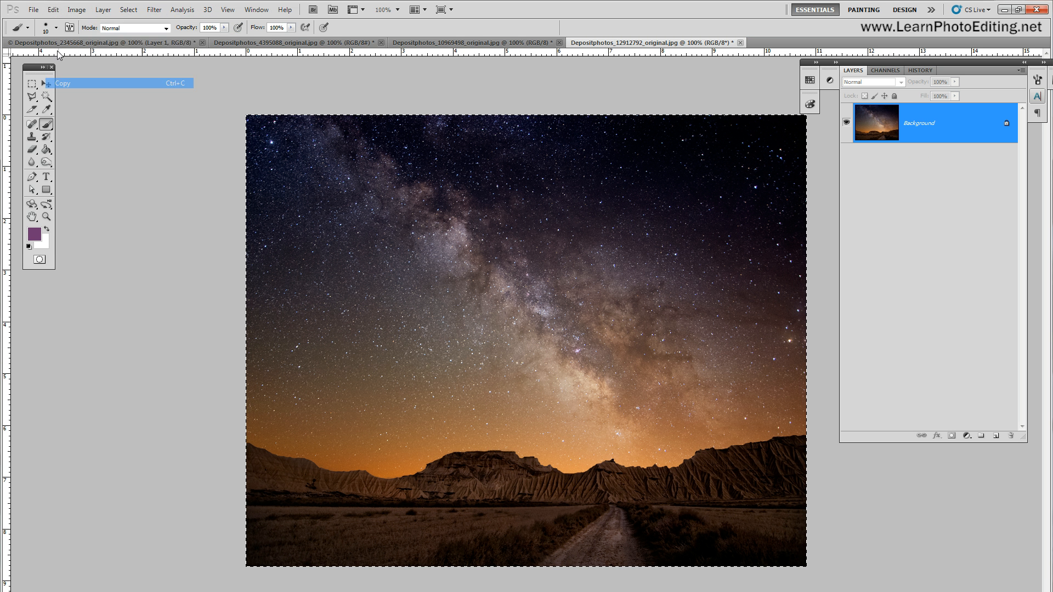
left_click(55, 43)
left_click(52, 9)
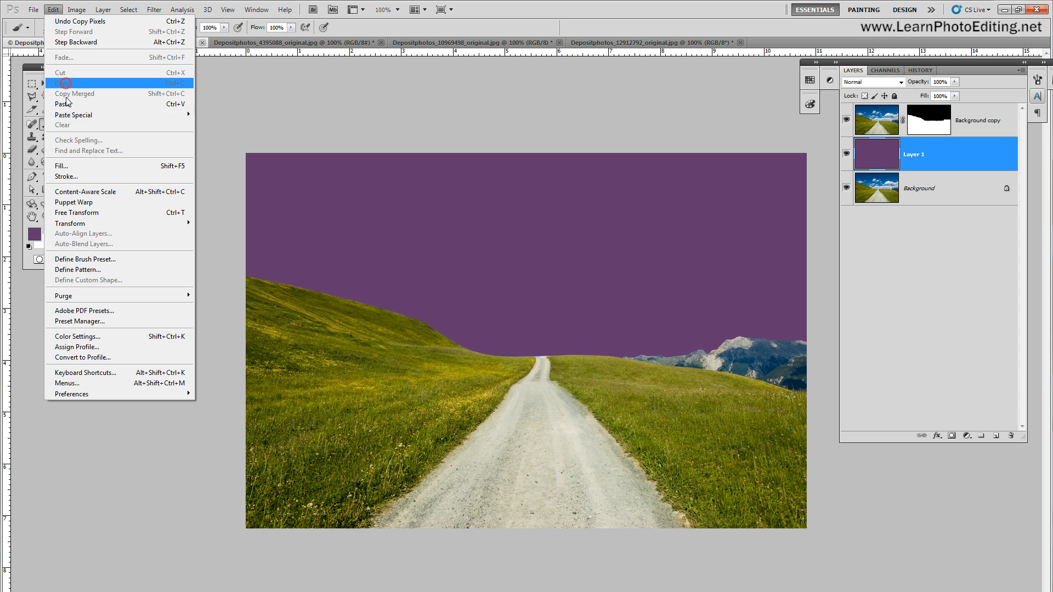
left_click(63, 104)
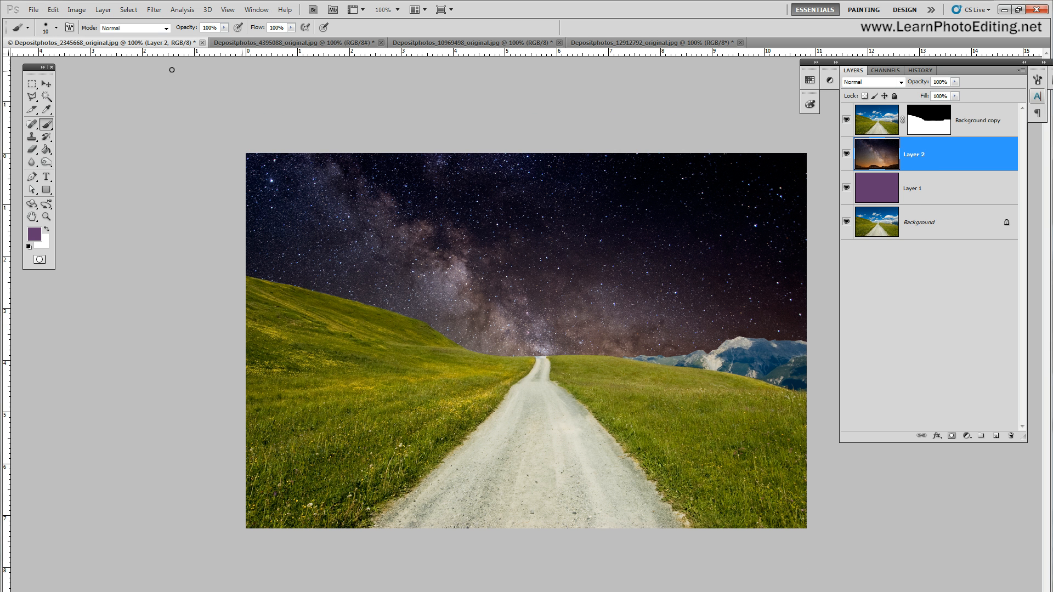
Move Layer 2 up so its desert mountains hide behind the hills and the orange horizon meets the road, and toggle its visibility to compare
left_click(46, 84)
mouse_move(531, 218)
left_mouse_down()
mouse_move(542, 184)
mouse_move(547, 226)
mouse_move(553, 169)
left_mouse_up()
left_click_drag(556, 260, 555, 219)
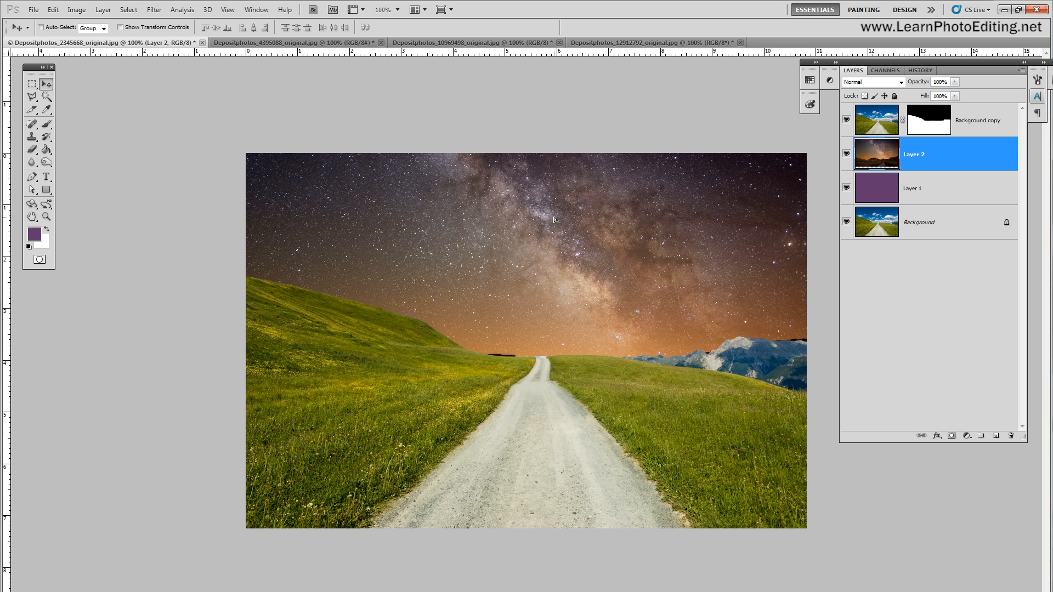
left_click_drag(554, 219, 554, 221)
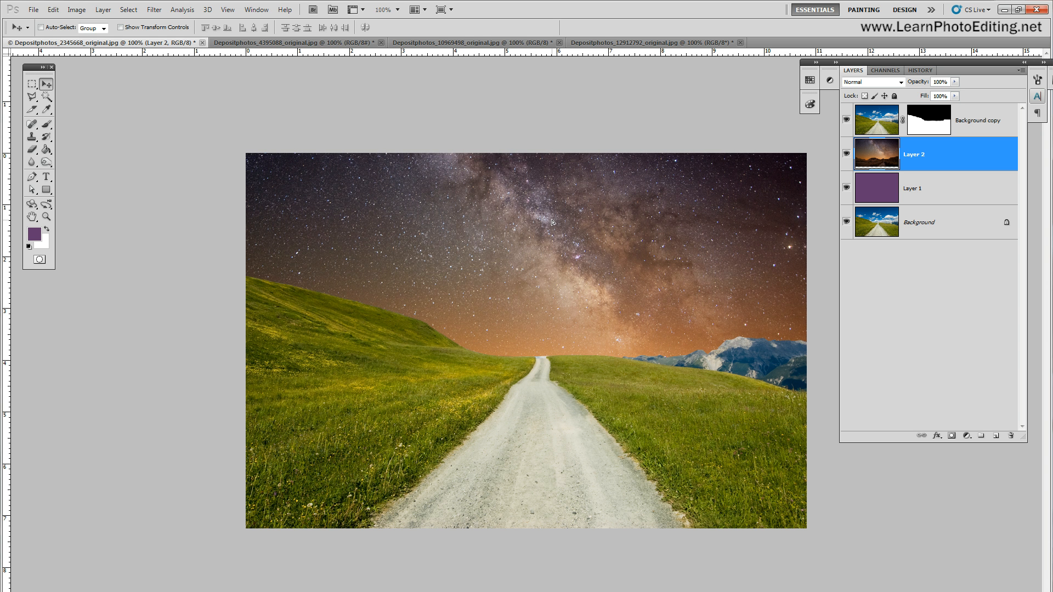
left_click(552, 221)
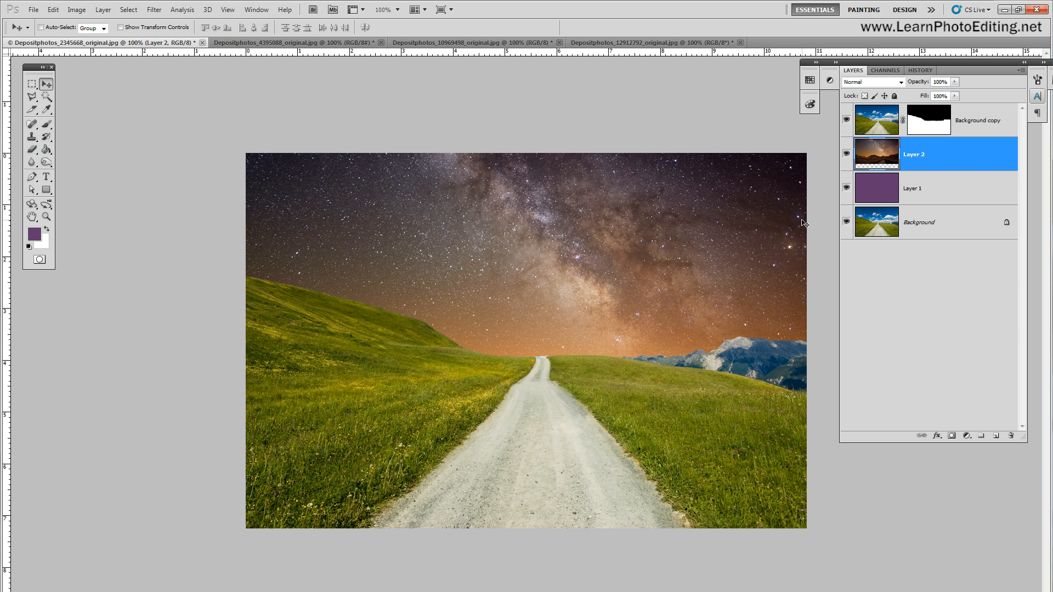
left_click(846, 156)
left_click(846, 157)
Add a Color Balance adjustment layer directly above Layer 2
left_click(103, 9)
mouse_move(122, 105)
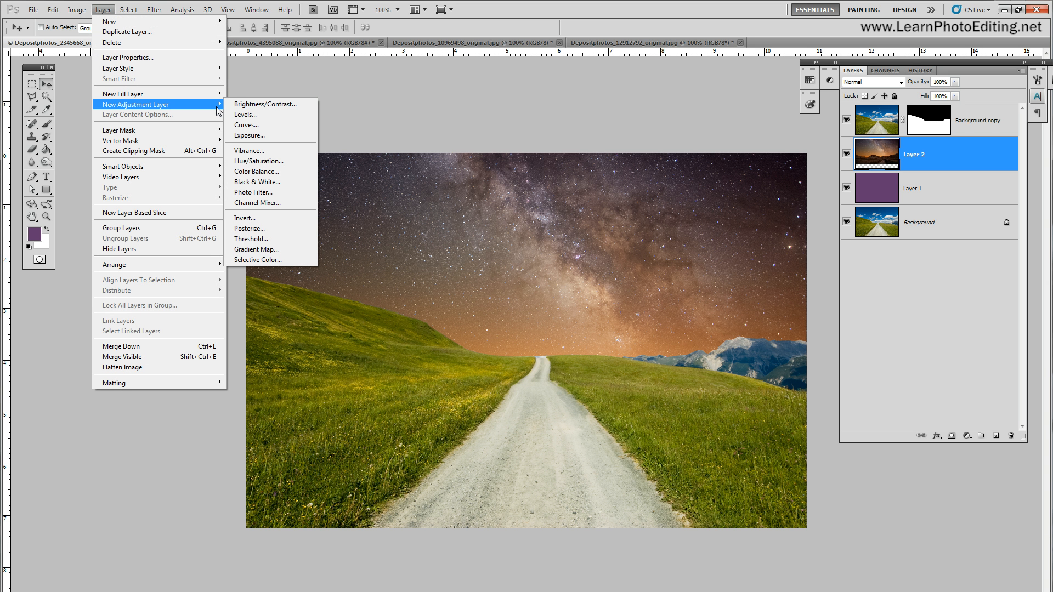
left_click(269, 172)
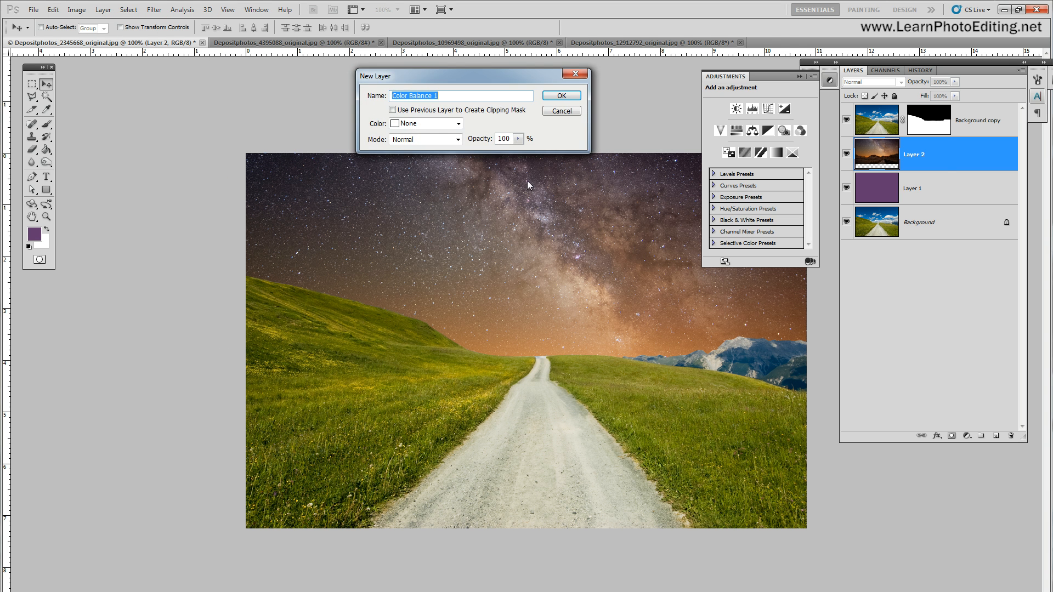
left_click(562, 96)
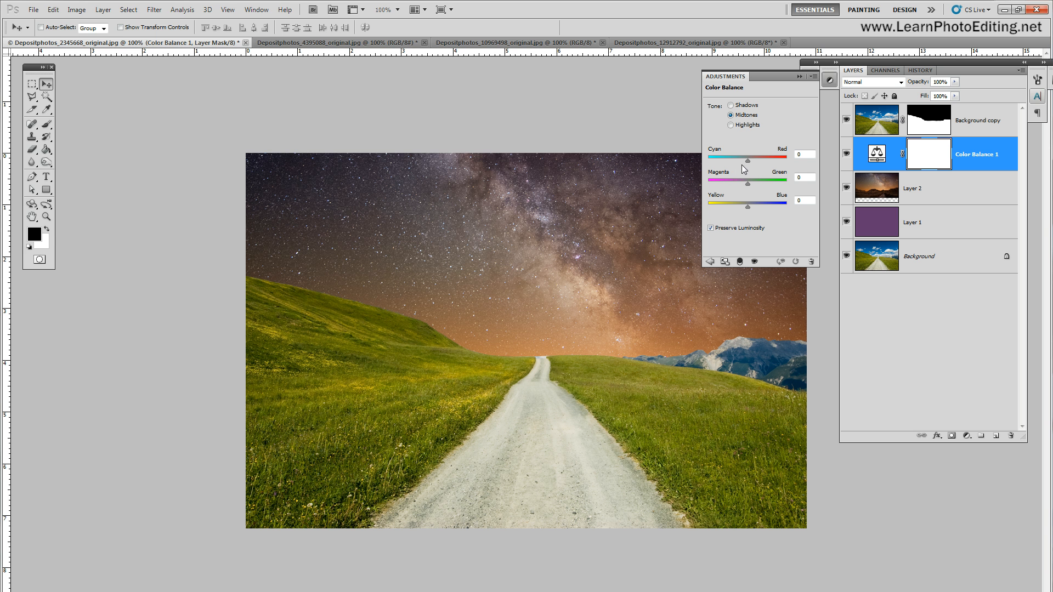
Set the Color Balance midtones to Cyan/Red -5, Magenta/Green -20 and Yellow/Blue +38
left_click_drag(747, 161, 750, 167)
left_click(745, 165)
left_click_drag(749, 182, 743, 183)
left_click_drag(747, 206, 762, 207)
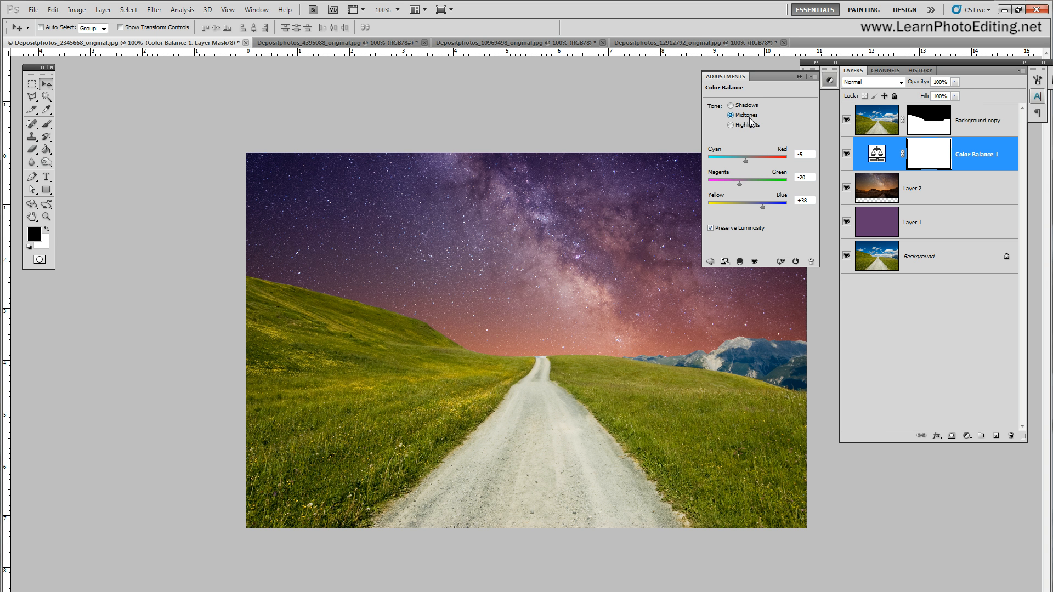
Set the Color Balance shadows to Cyan/Red -27, Magenta/Green +12 and Yellow/Blue +19
left_click(731, 106)
left_click_drag(748, 160, 742, 160)
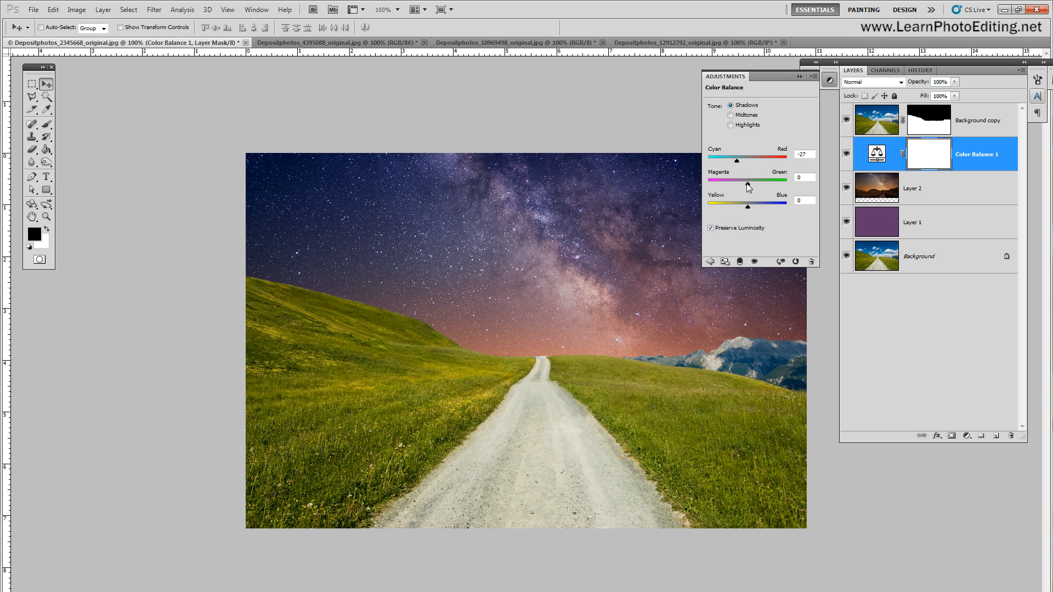
left_click_drag(747, 183, 739, 184)
left_click_drag(752, 185, 753, 207)
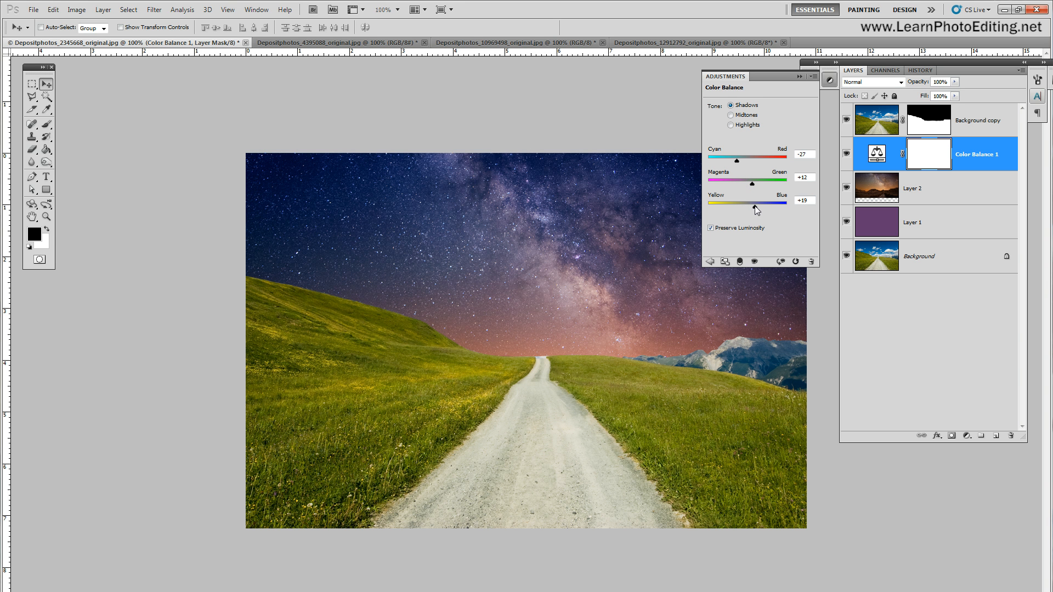
Set the Color Balance highlights to Cyan/Red -19, Magenta/Green -2 and Yellow/Blue +12
left_click(731, 126)
left_click_drag(748, 162, 753, 188)
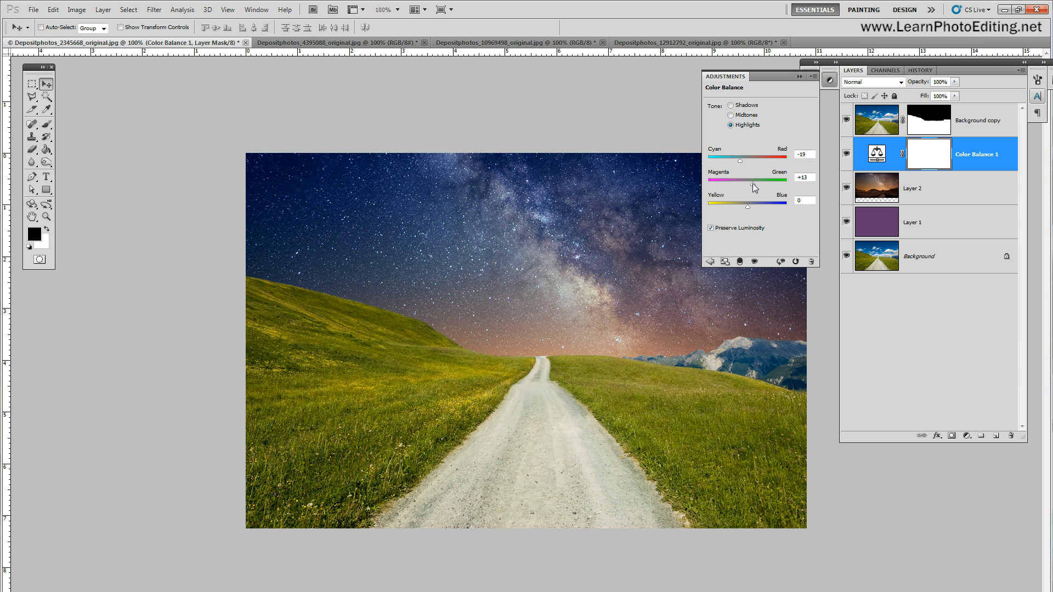
left_click_drag(747, 205, 753, 206)
left_click_drag(752, 185, 745, 185)
left_click_drag(755, 206, 751, 207)
left_click(754, 208)
Toggle the Color Balance 1 layer off and on to compare the sky's original and adjusted colors
left_click(846, 157)
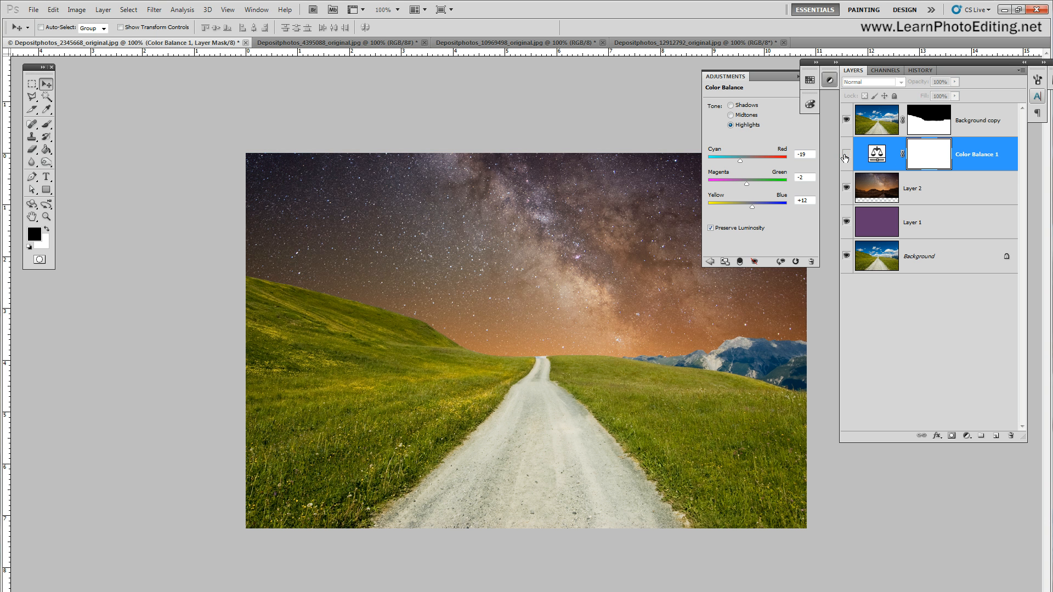
left_click(845, 157)
left_click(845, 156)
left_click(846, 156)
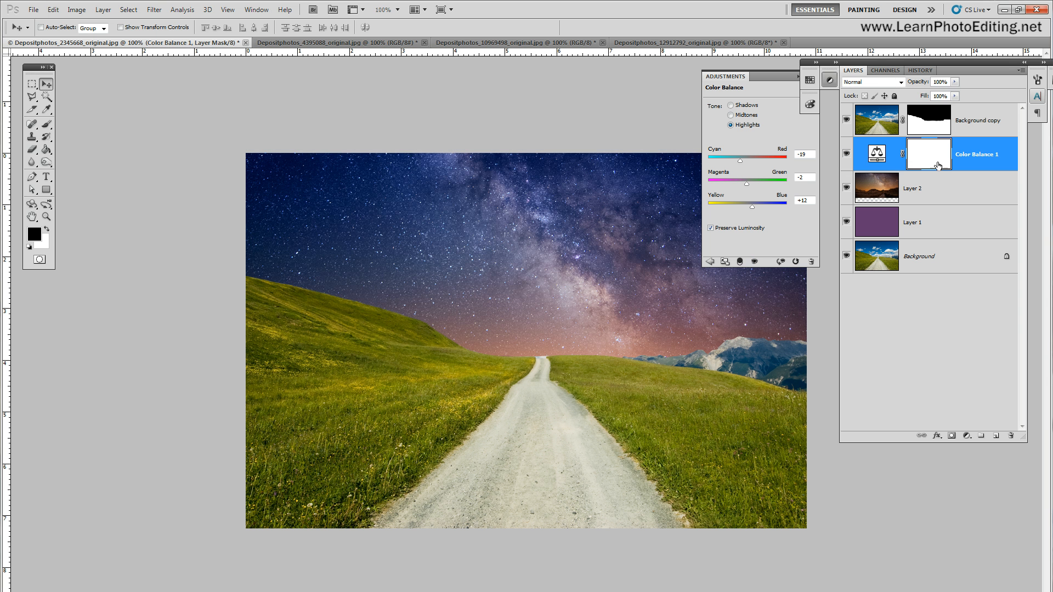
left_click(846, 157)
left_click(846, 156)
Clip the Color Balance 1 layer to Layer 2 with a clipping mask
right_click(973, 154)
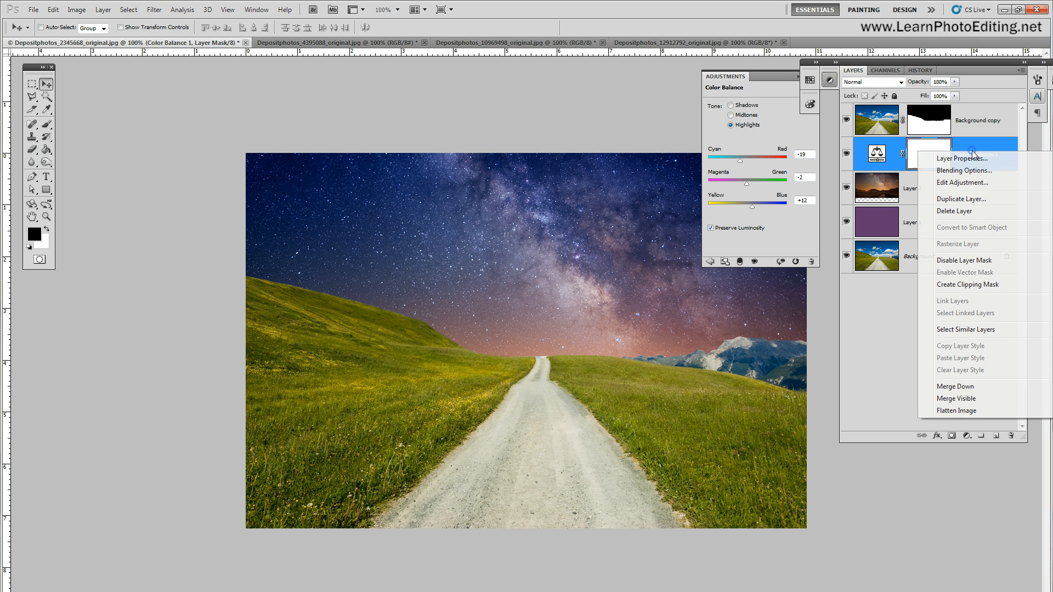
left_click(969, 284)
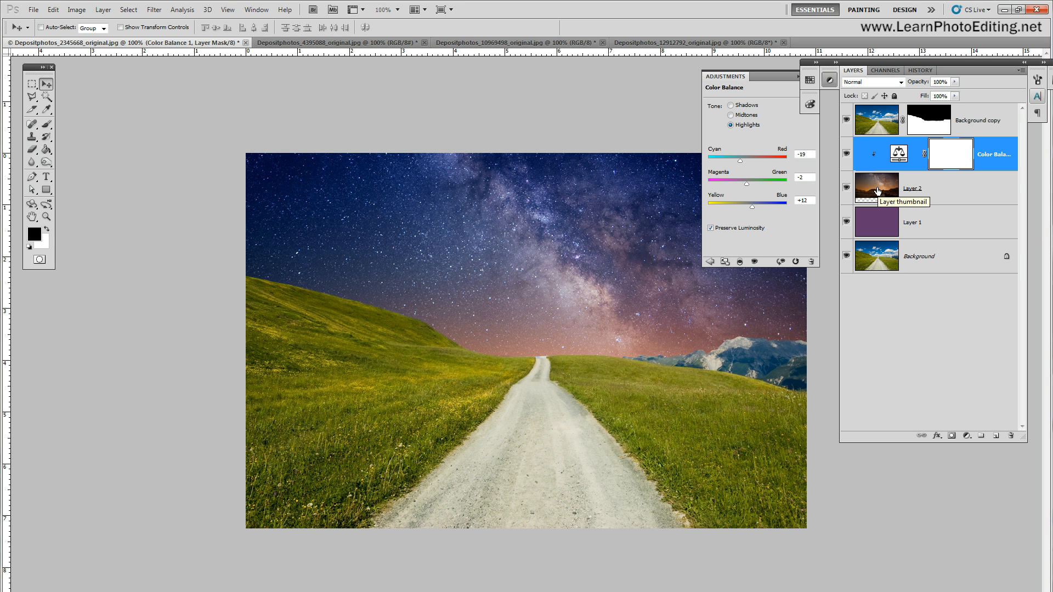
right_click(984, 156)
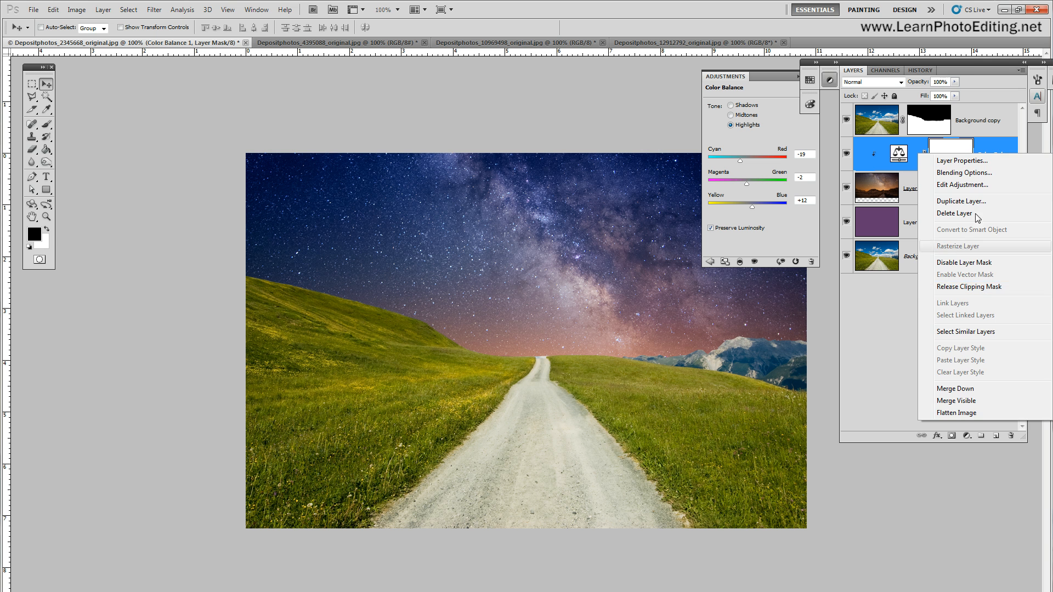
left_click(970, 66)
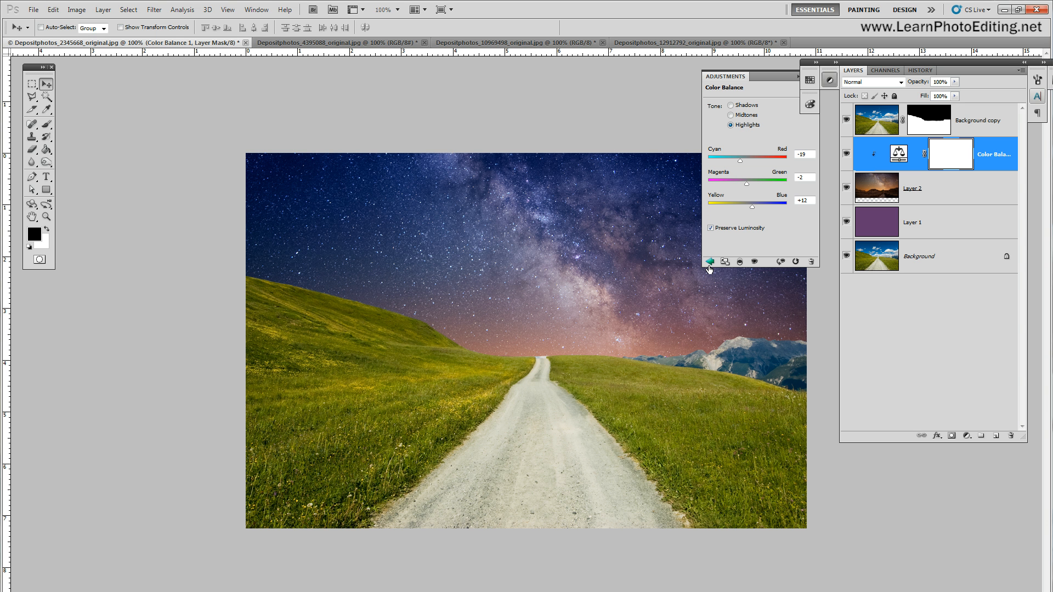
Add a Hue/Saturation adjustment layer above Color Balance 1 and clip it to Layer 2 with a clipping mask
left_click(103, 9)
mouse_move(144, 104)
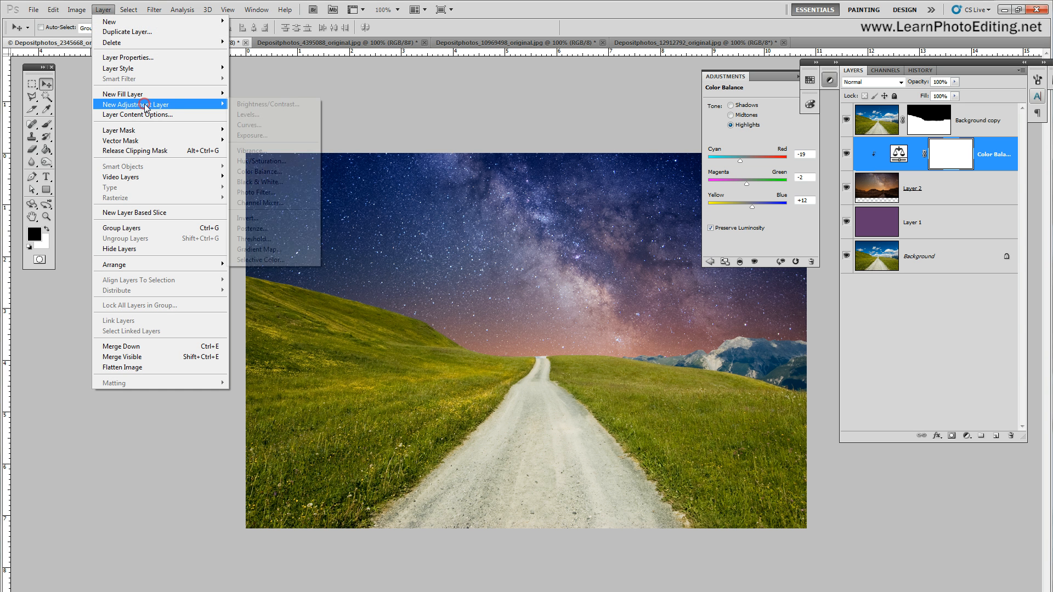
left_click(286, 164)
left_click(565, 94)
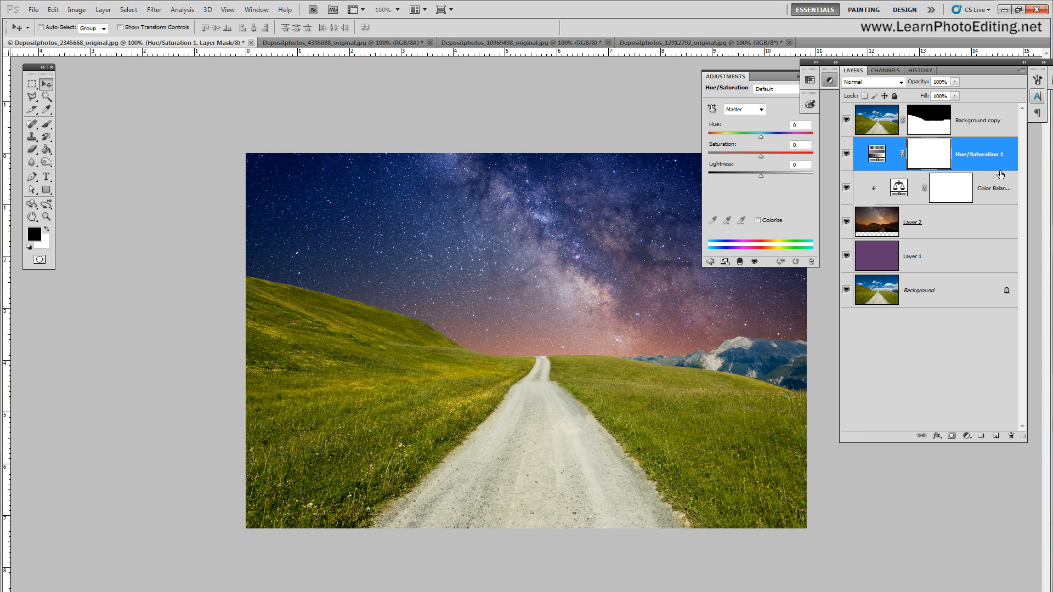
right_click(1007, 160)
left_click(968, 292)
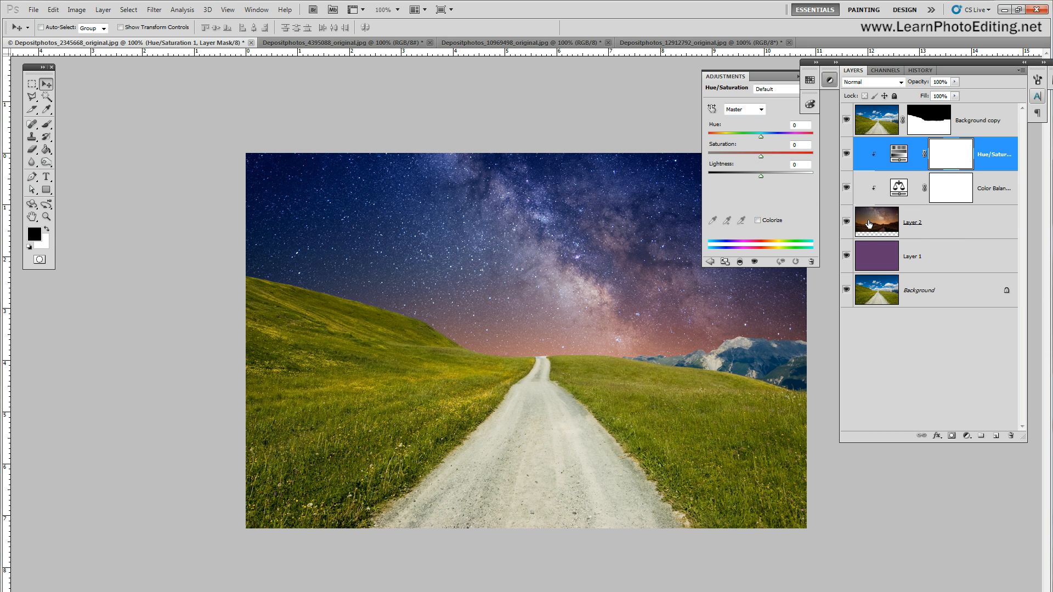
Rename Layer 2 as sky
double_click(912, 222)
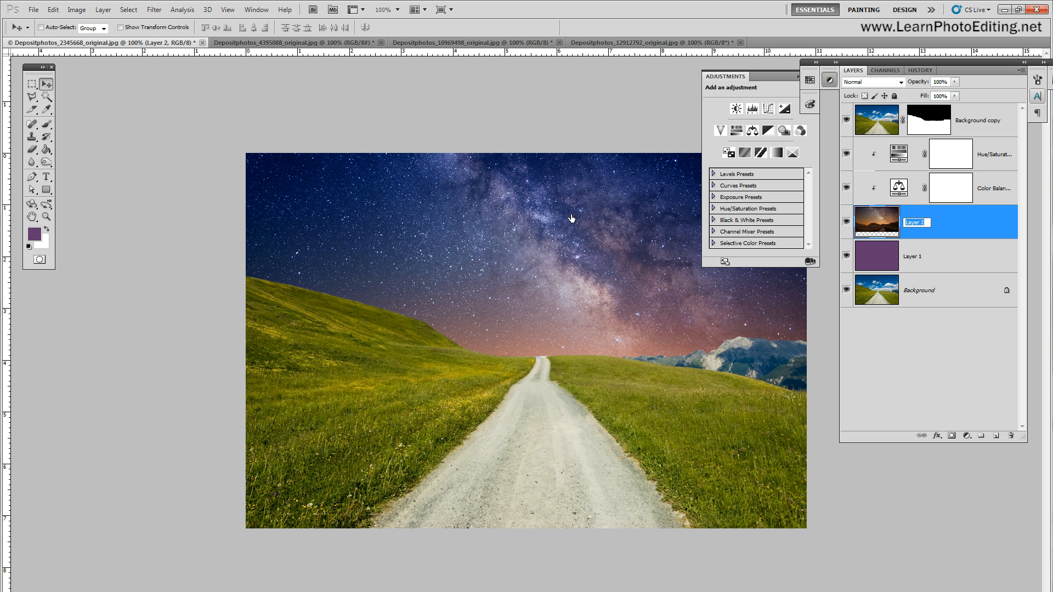
type("sky")
key("Return")
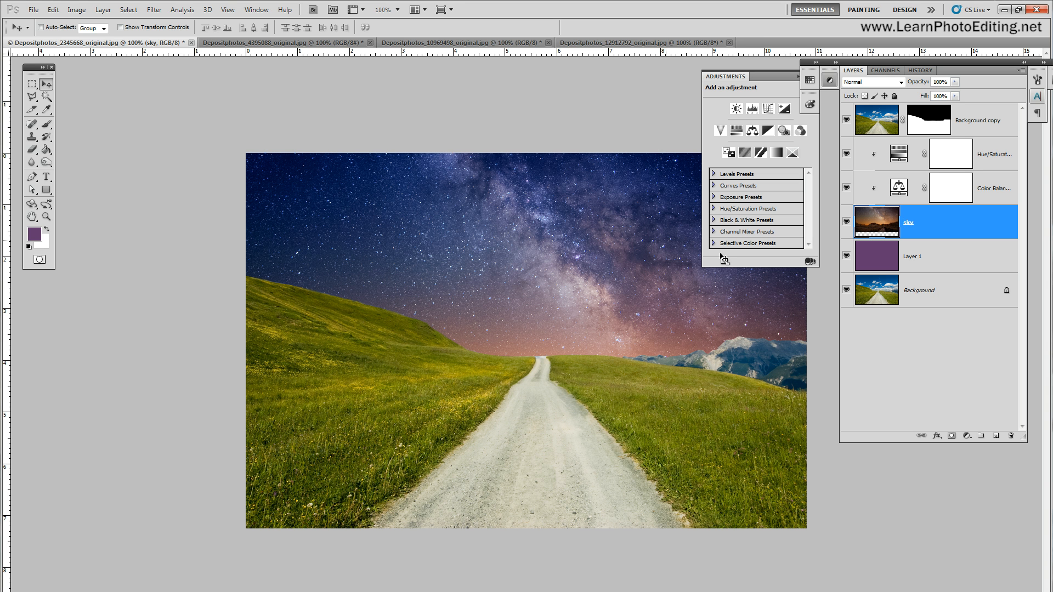
Convert the locked Background into a regular layer named foreground and rename the purple Layer 1 as background
double_click(916, 291)
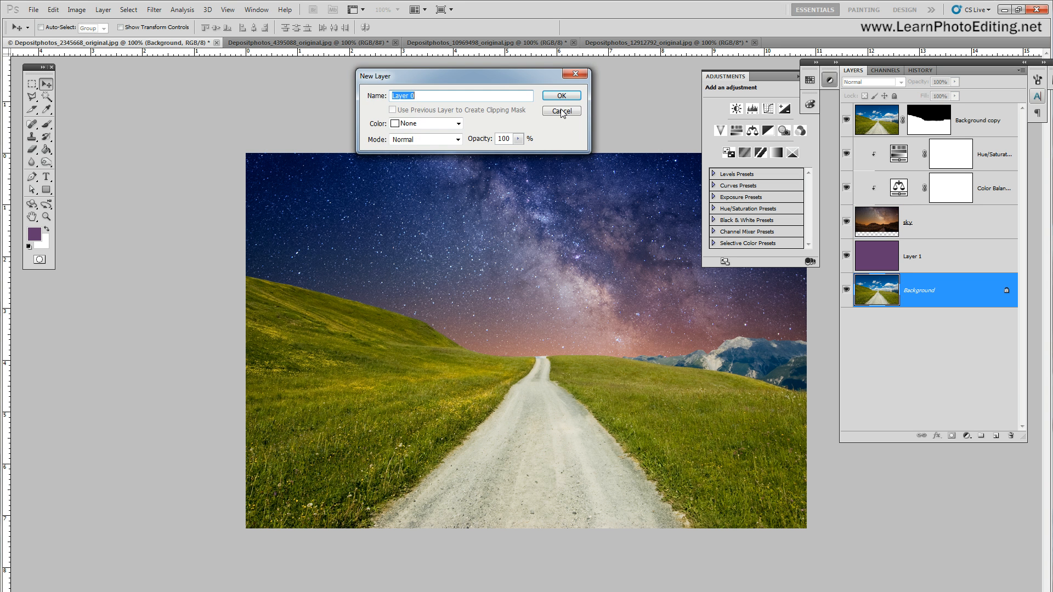
type("foreground")
key("Return")
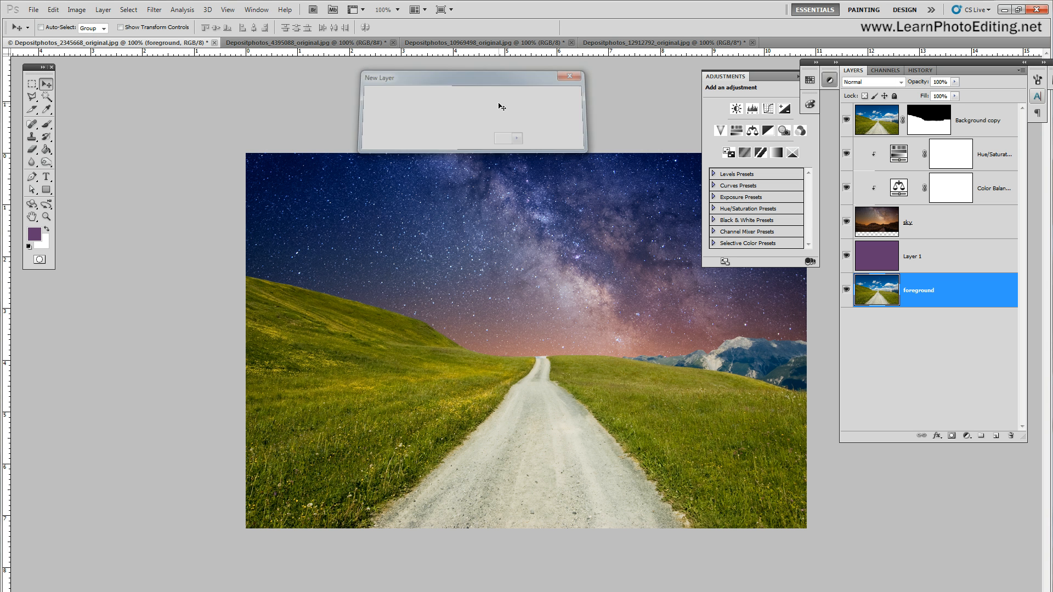
double_click(913, 256)
type("ba")
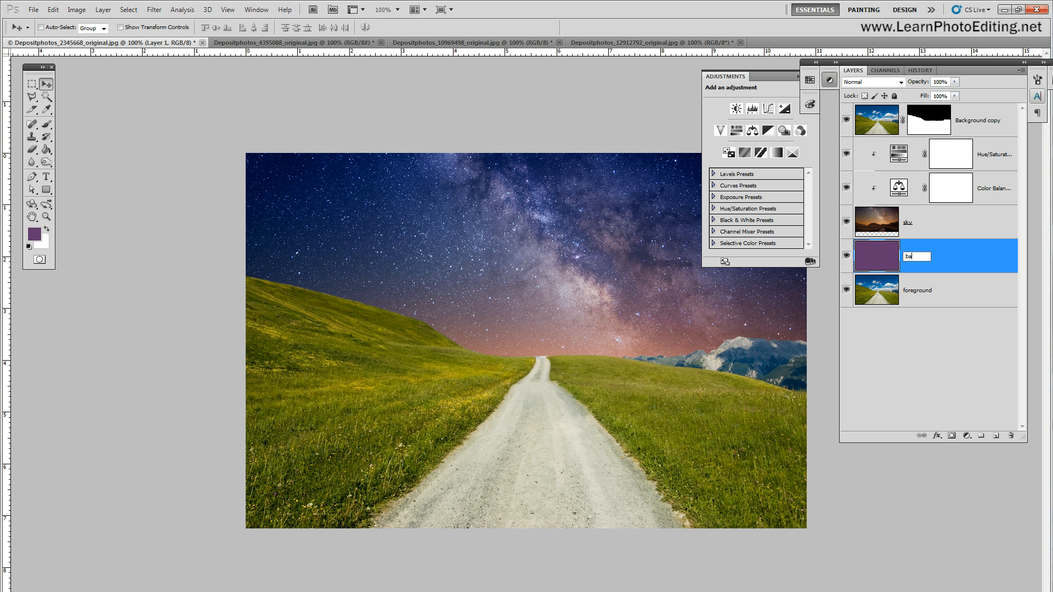
type("ckground")
key("Return")
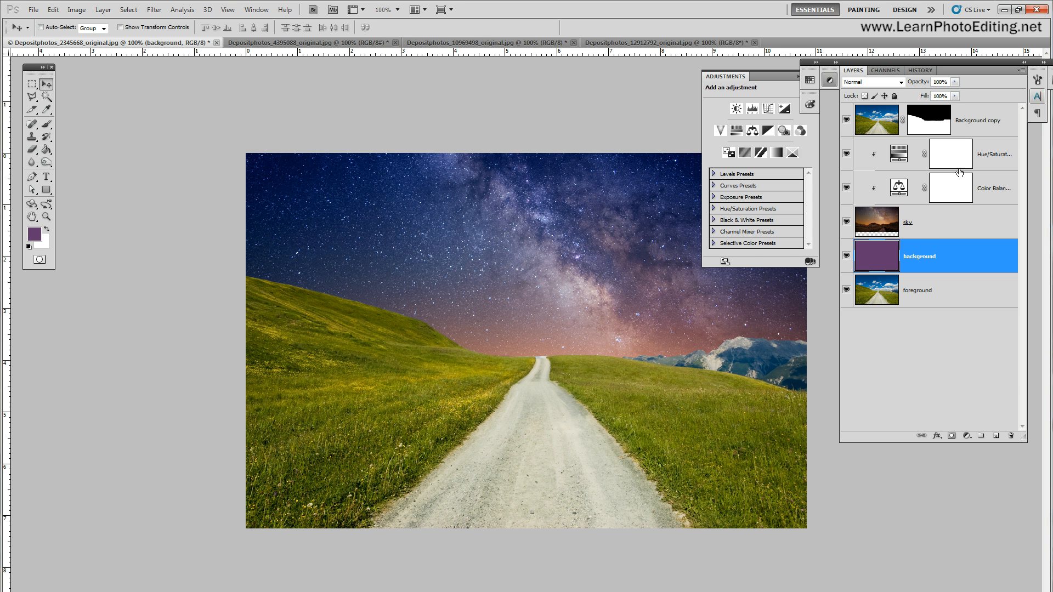
Set the Reds in the Hue/Saturation layer to hue -40 and saturation -50, and compare the sky with and without it
left_click(991, 155)
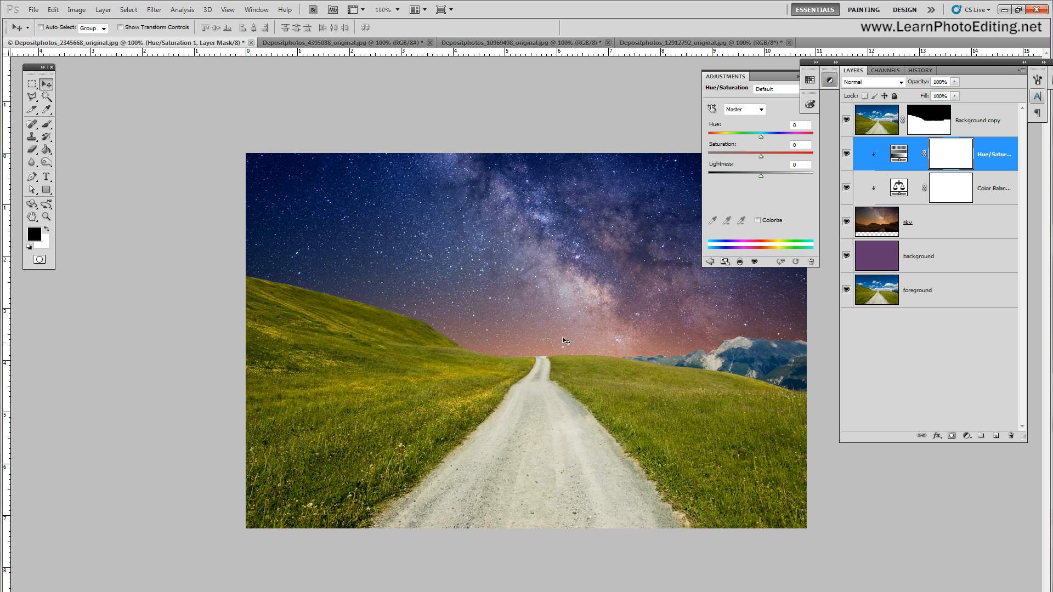
left_click(761, 110)
left_click(752, 130)
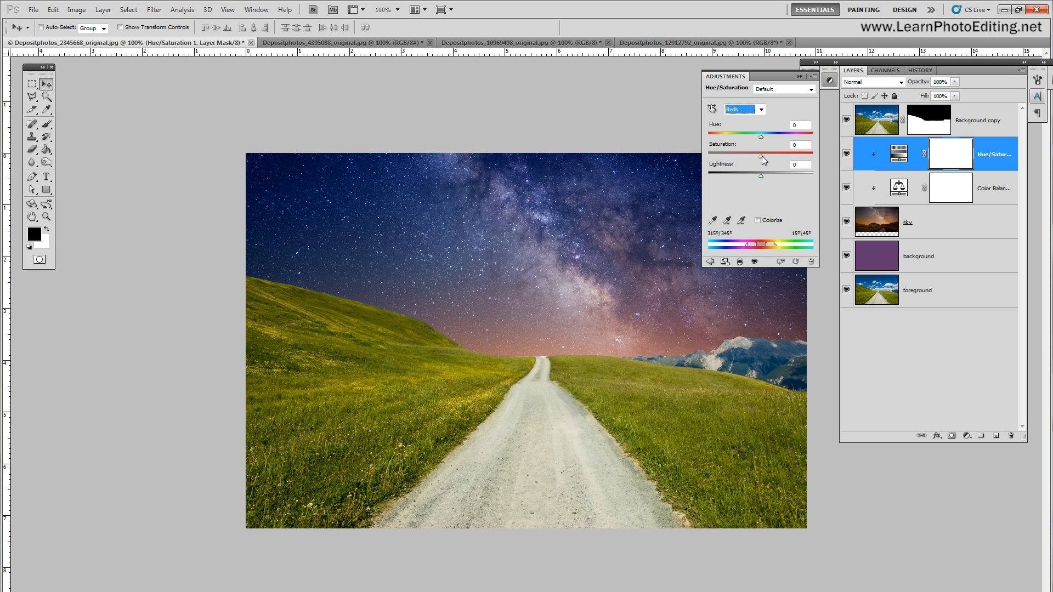
left_click_drag(761, 136, 743, 141)
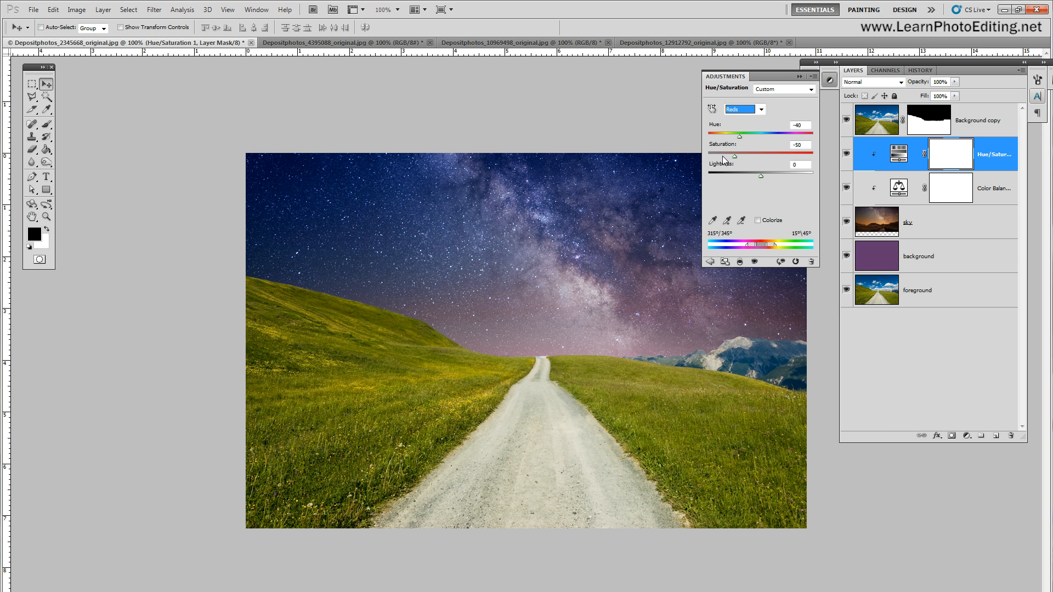
left_click(846, 155)
left_click(846, 155)
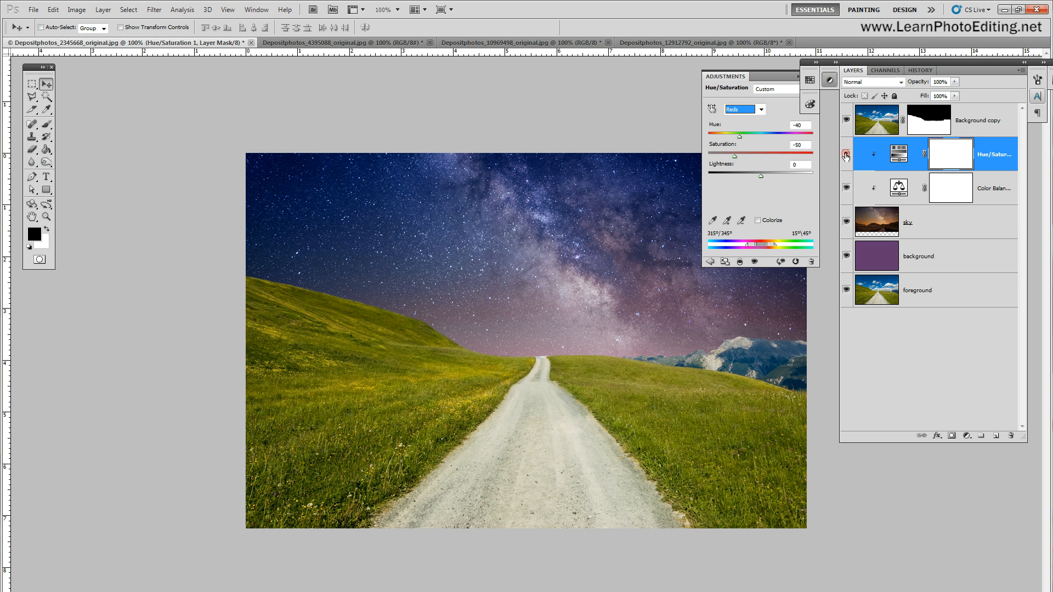
In the moon photo, select the black surroundings with the Magic Wand, invert the selection and copy the moon
left_click_drag(856, 63, 872, 80)
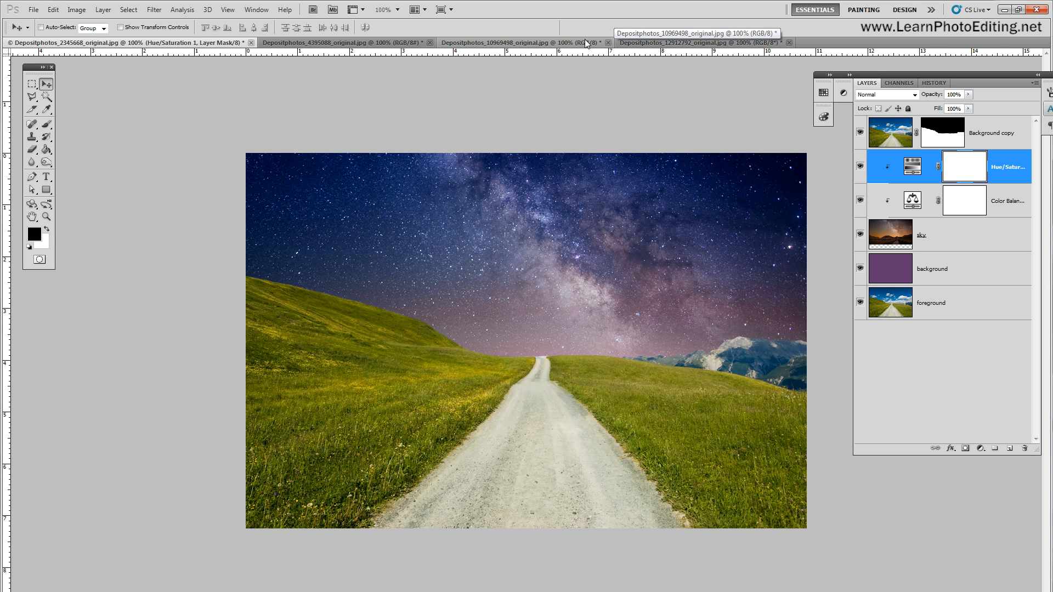
left_click(561, 44)
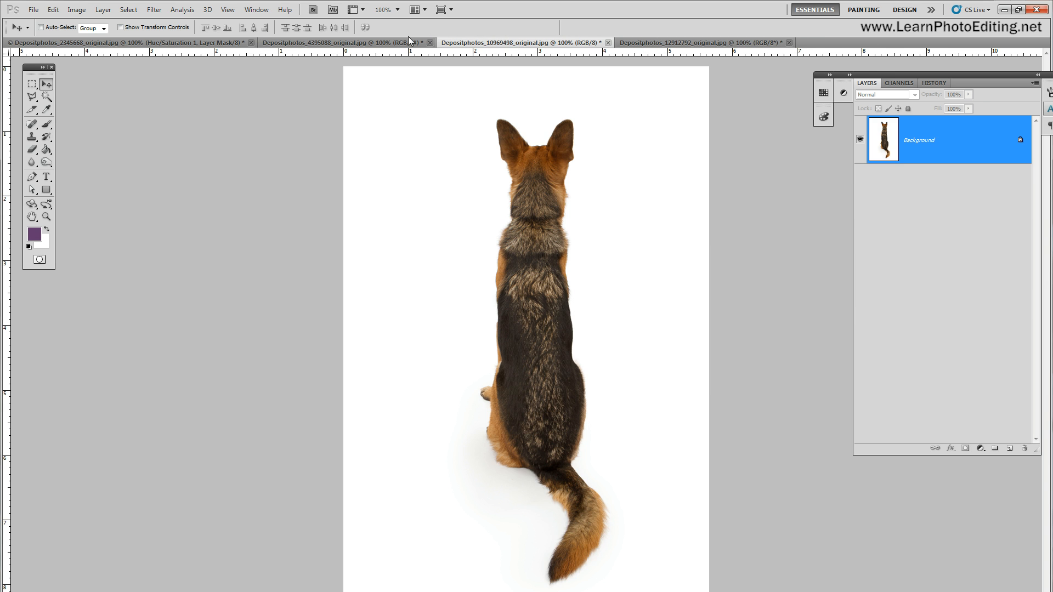
left_click(397, 43)
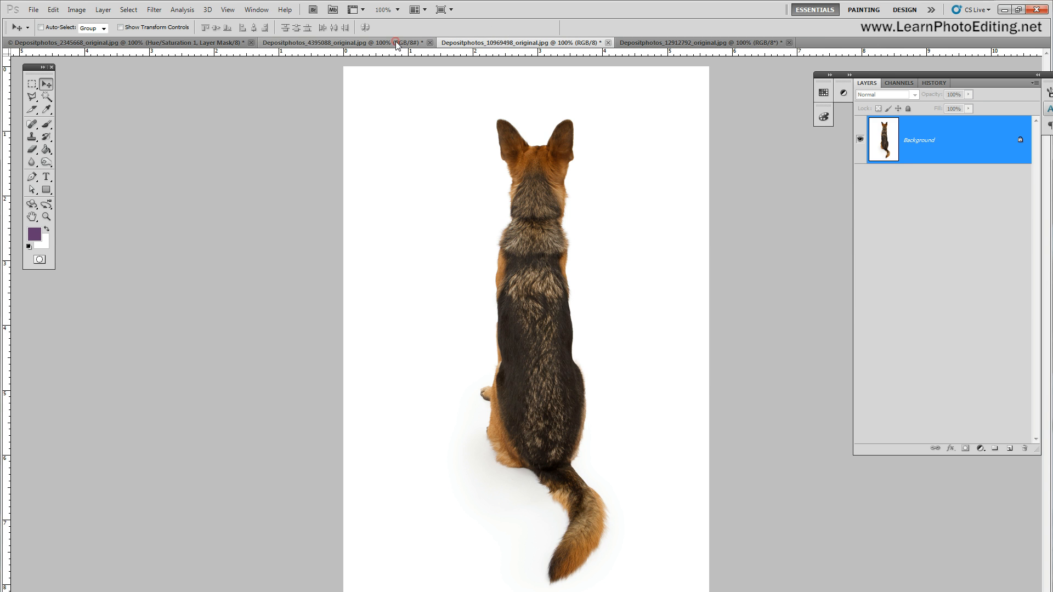
left_click(47, 97)
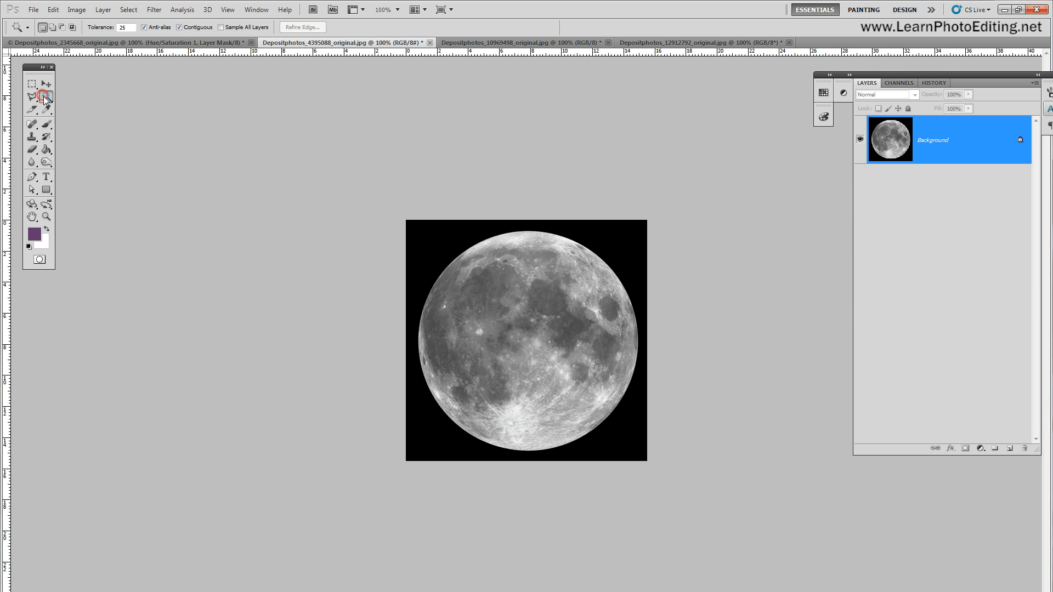
left_click(438, 234)
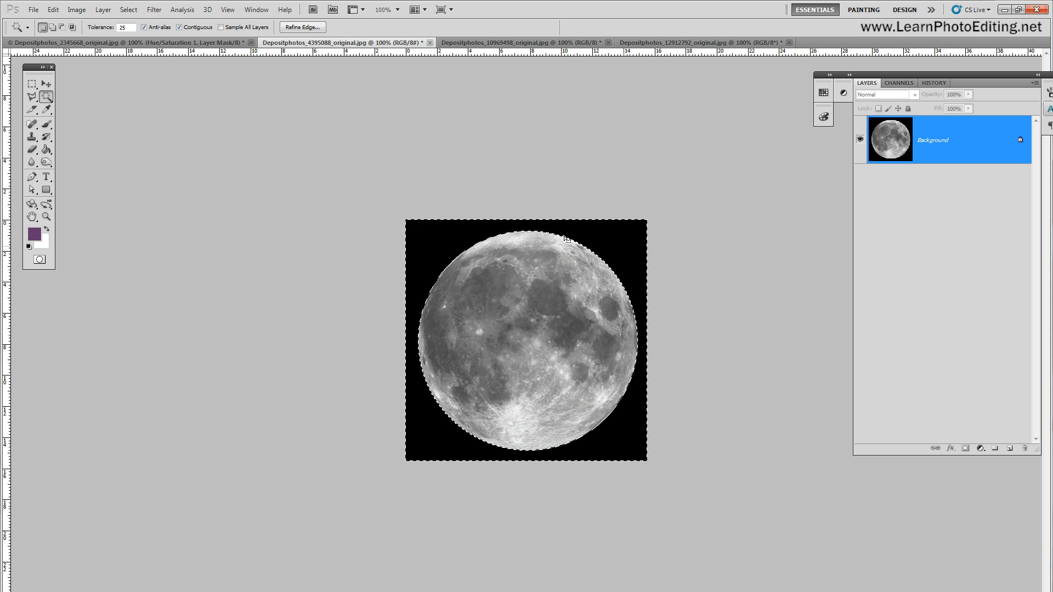
left_click(128, 9)
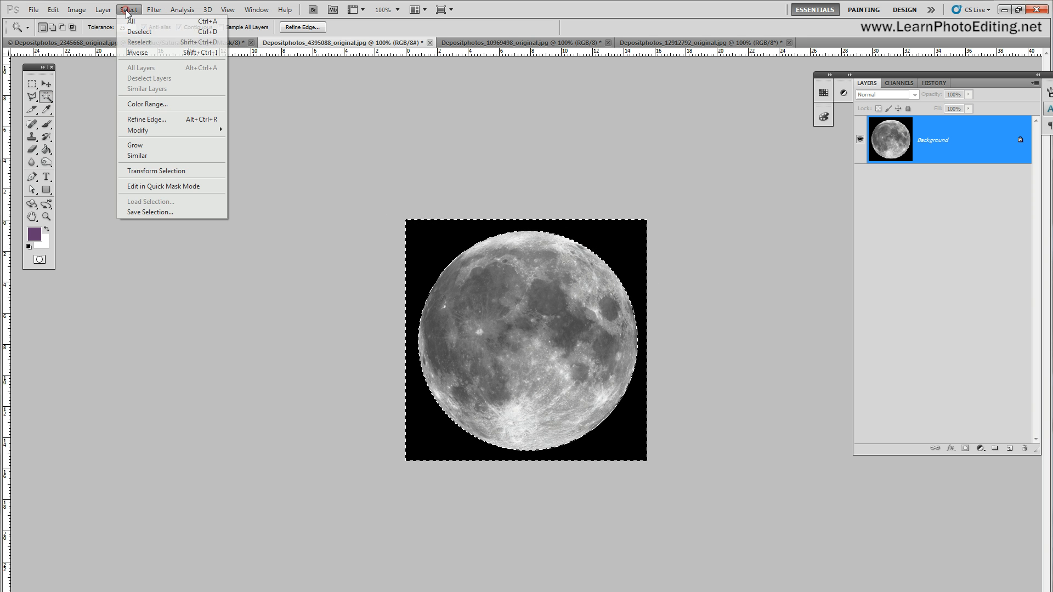
left_click(137, 52)
left_click(55, 9)
left_click(62, 83)
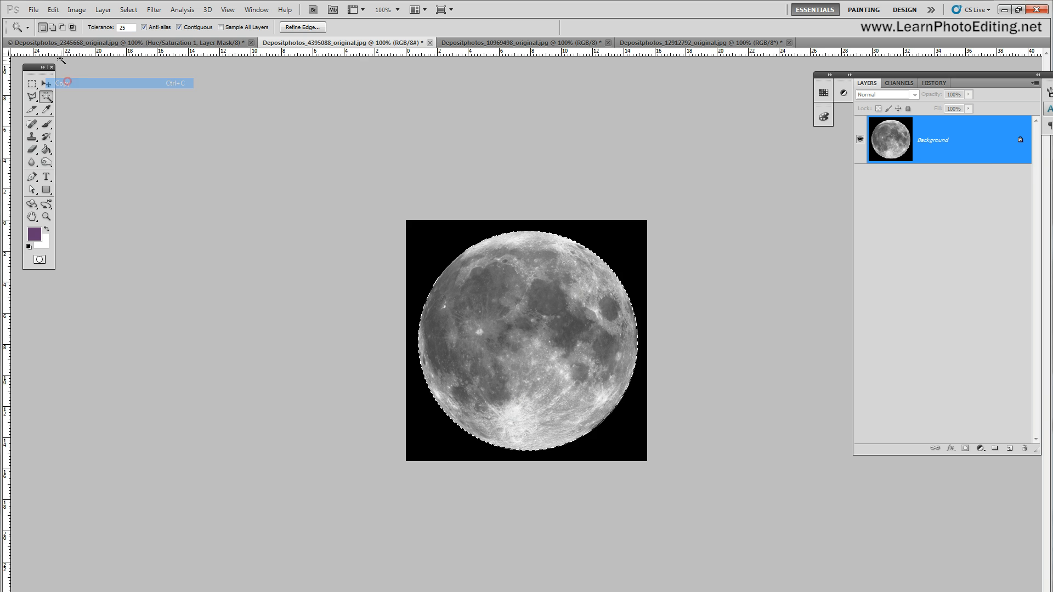
Return to the road document and rename the Background copy layer as foreground
left_click(126, 42)
left_click(51, 10)
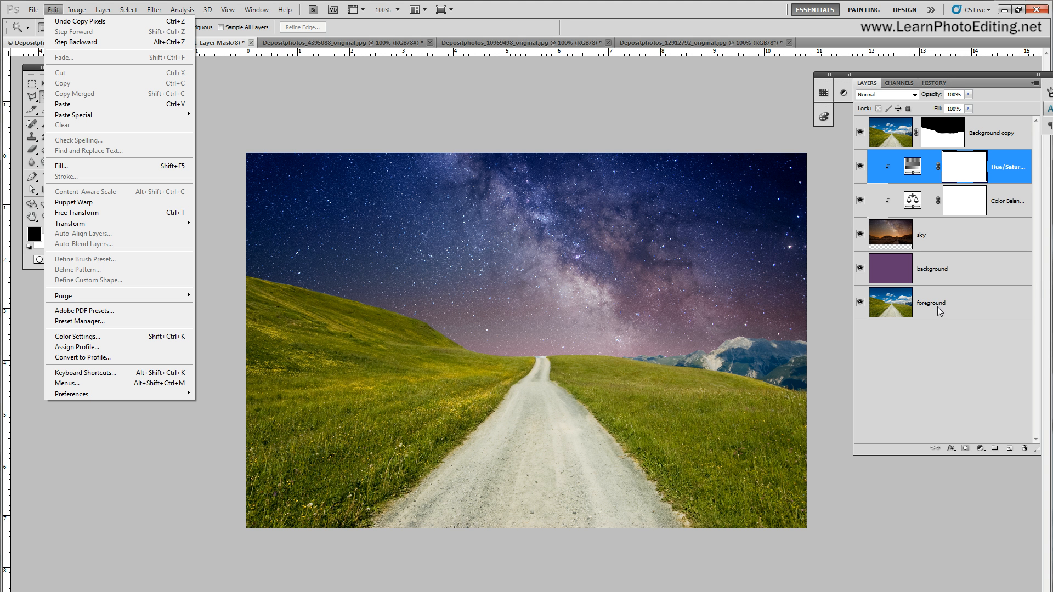
left_click(983, 140)
double_click(983, 139)
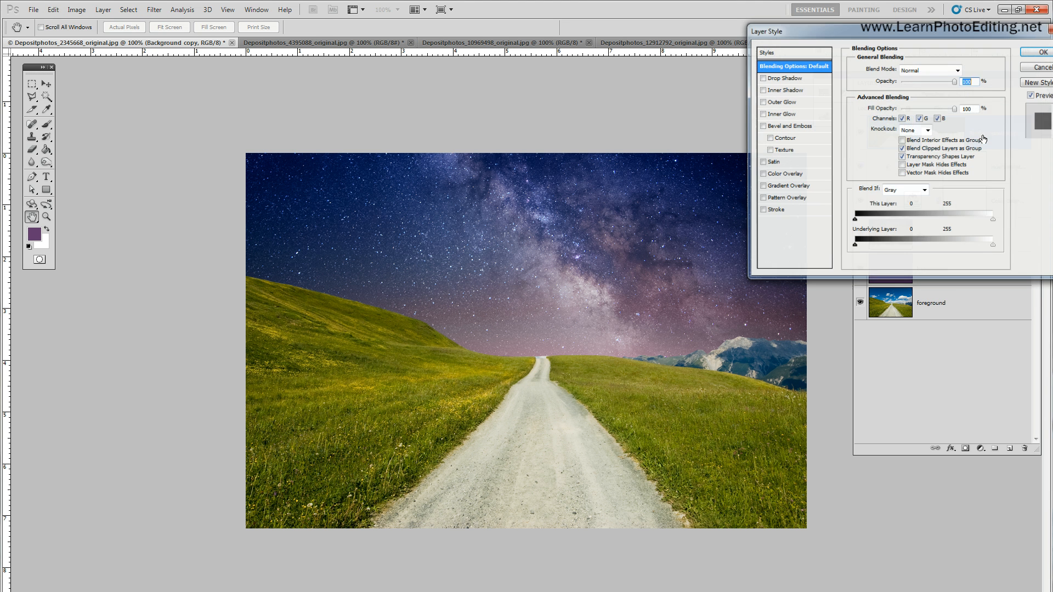
left_click(1031, 68)
double_click(981, 134)
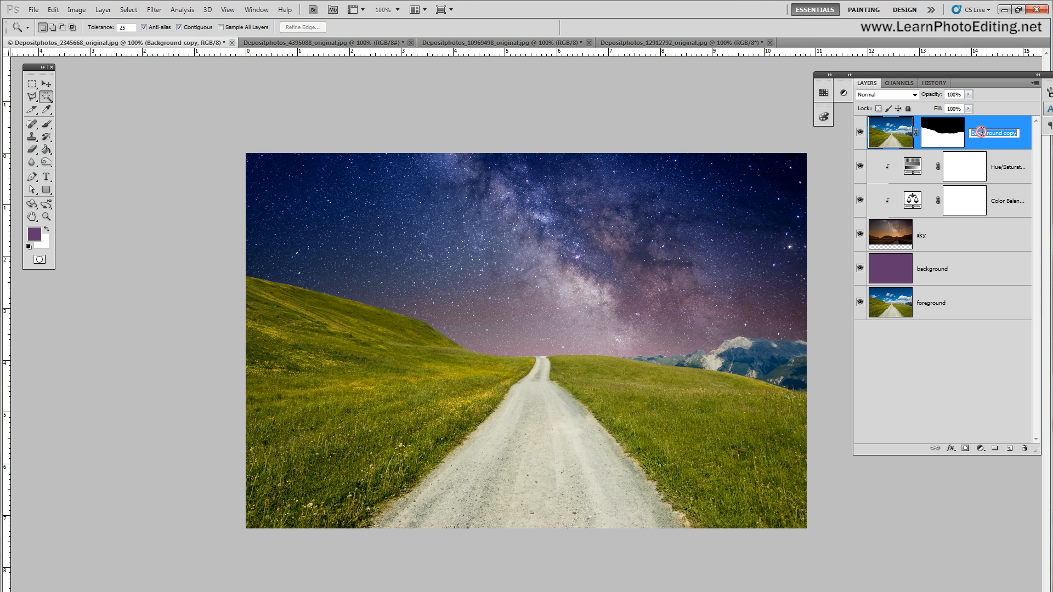
type("foreground")
key("Return")
Paste the moon directly above the Hue/Saturation layer and move it to the horizon above the end of the road
left_click(931, 314)
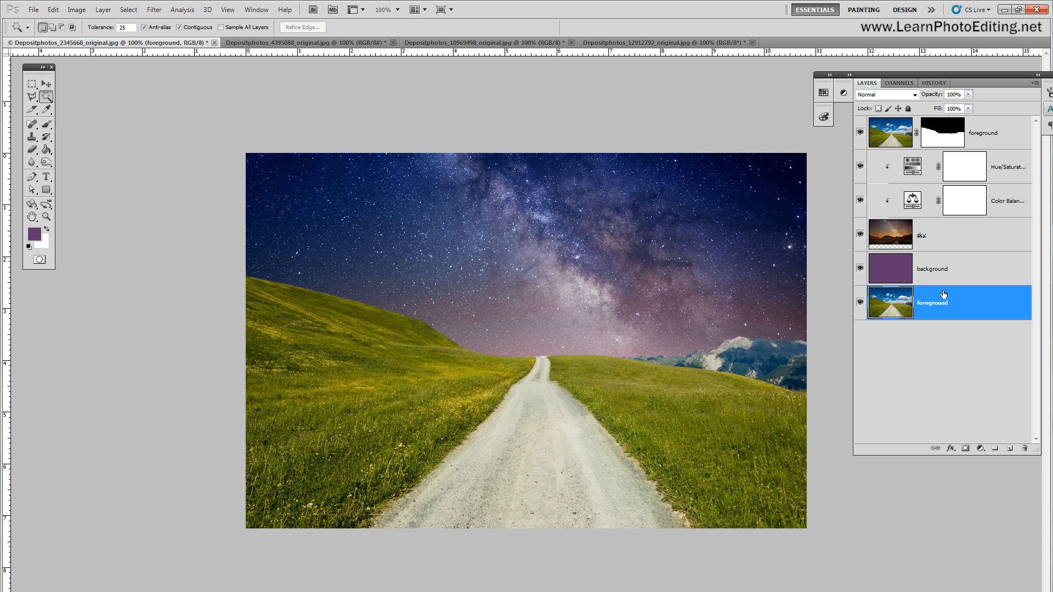
left_click(992, 130)
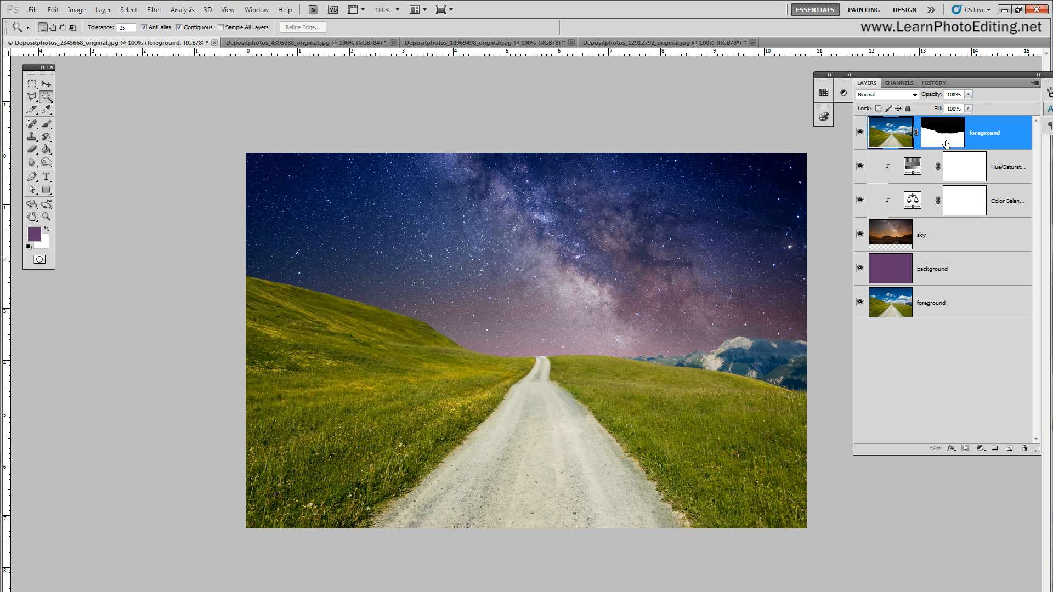
left_click(1009, 166)
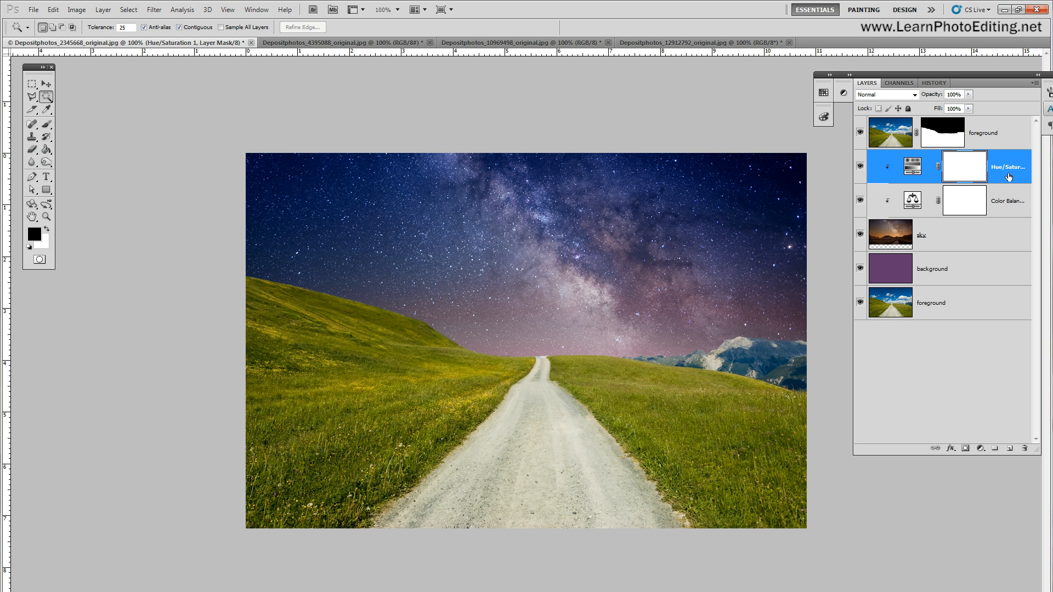
left_click(53, 9)
left_click(83, 105)
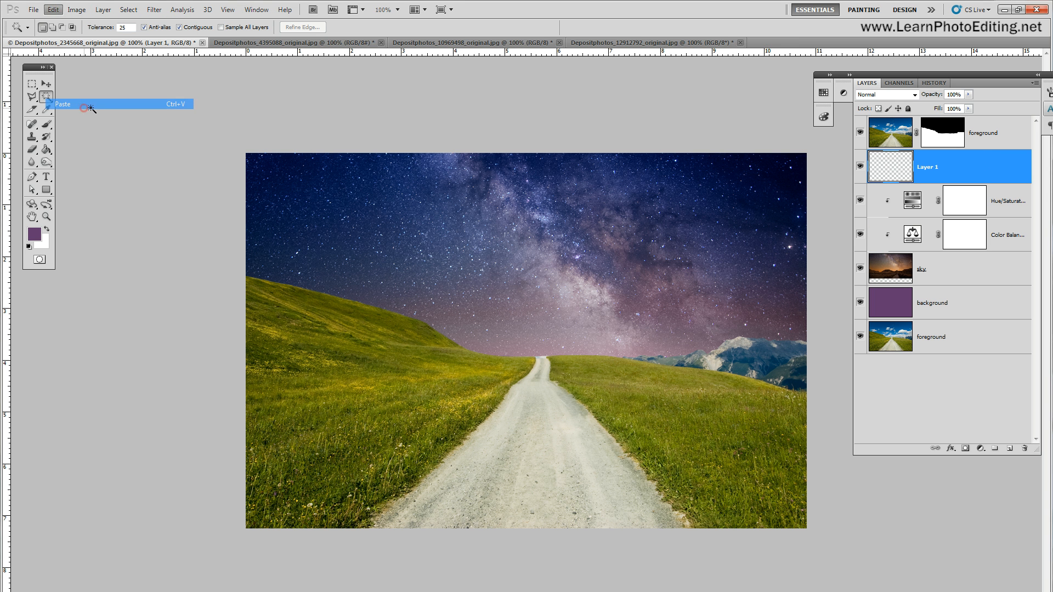
left_click(46, 83)
left_click_drag(663, 266, 652, 244)
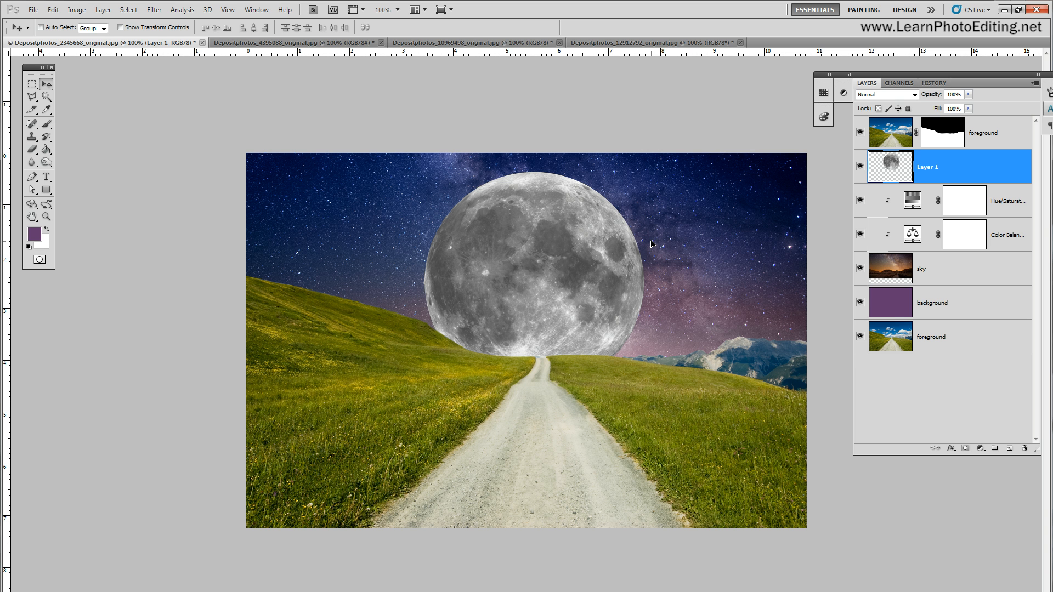
Set the moon layer's blend mode to Screen and move the moon lower behind the hills
left_click(889, 94)
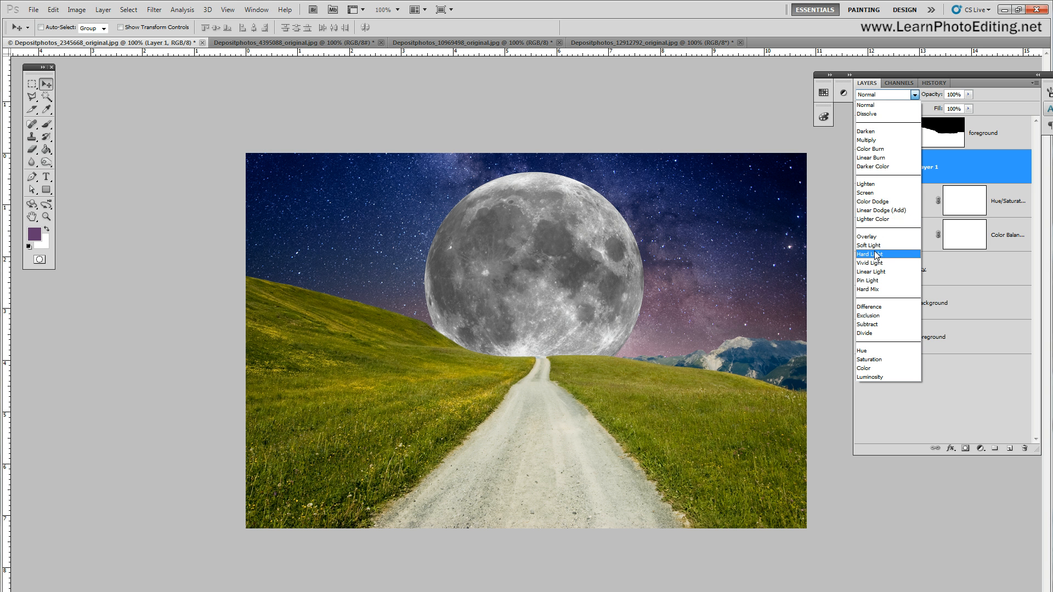
left_click(876, 194)
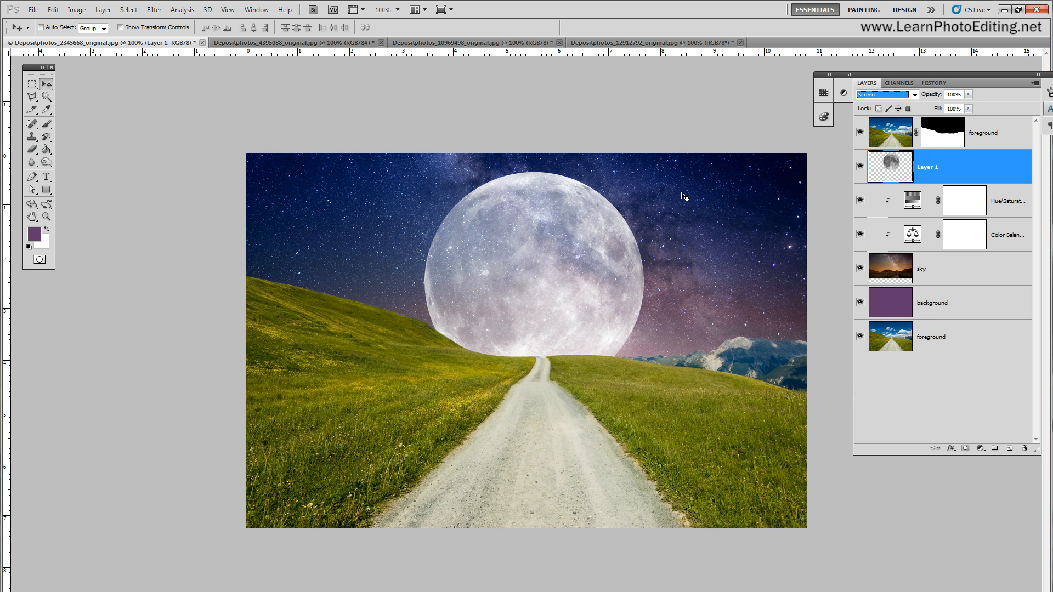
left_click_drag(684, 196, 681, 222)
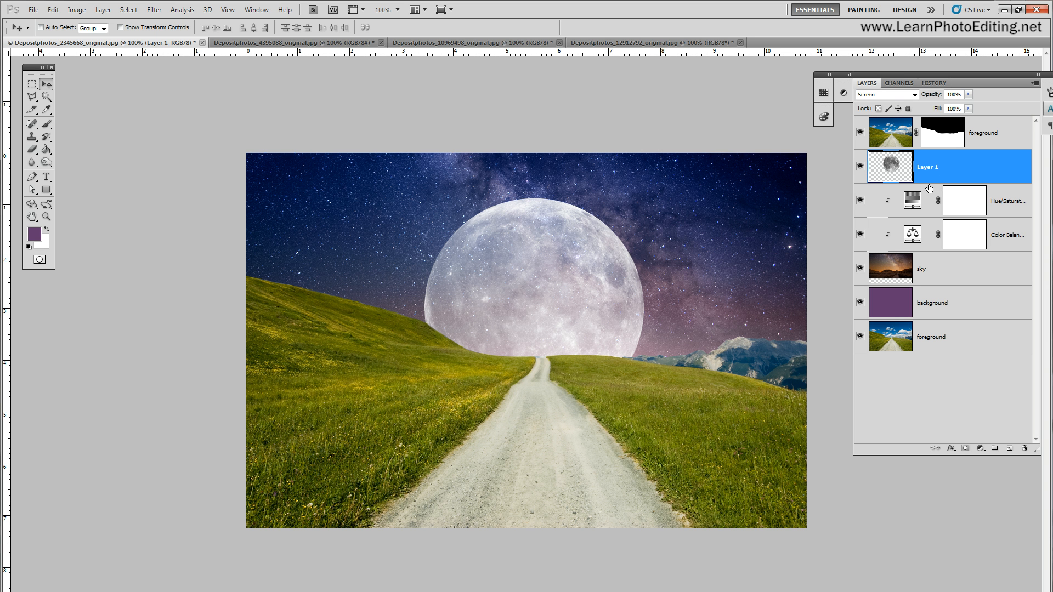
Duplicate the moon layer and set the copy's blend mode to Soft Light
left_click(103, 9)
left_click(124, 31)
left_click(239, 139)
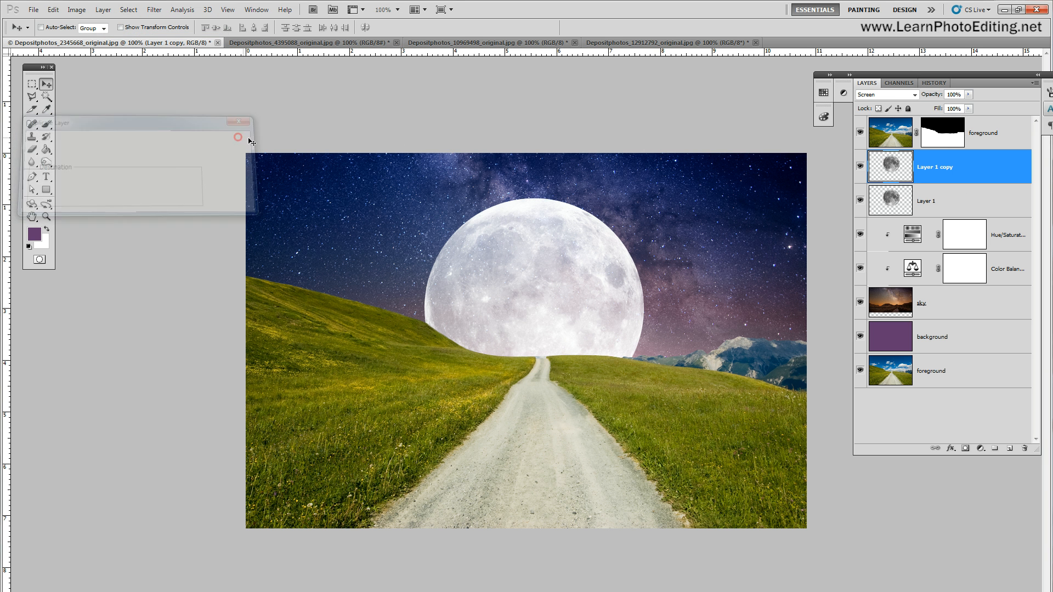
left_click(906, 96)
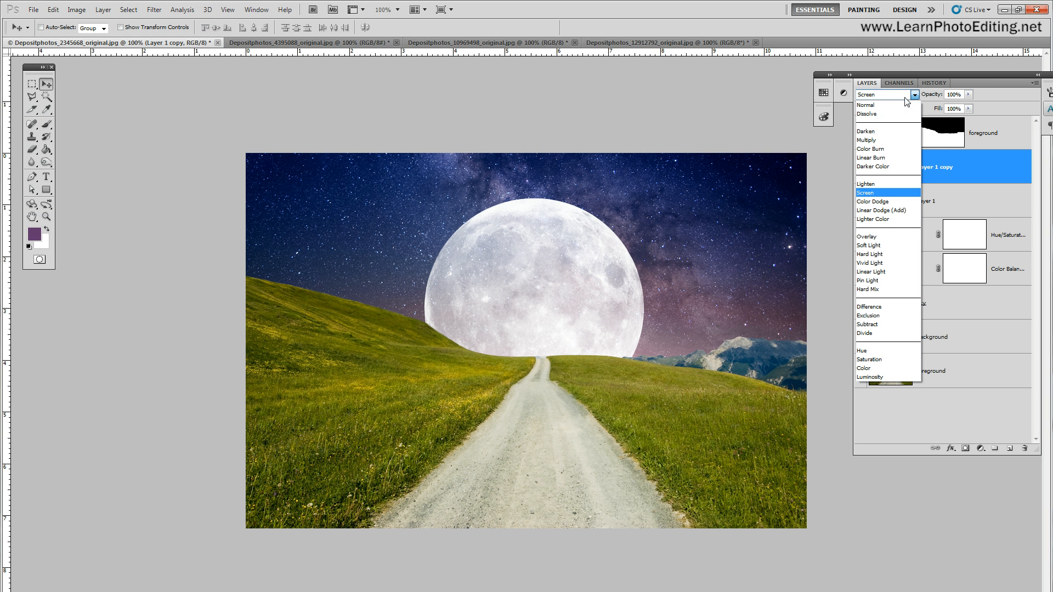
left_click(875, 246)
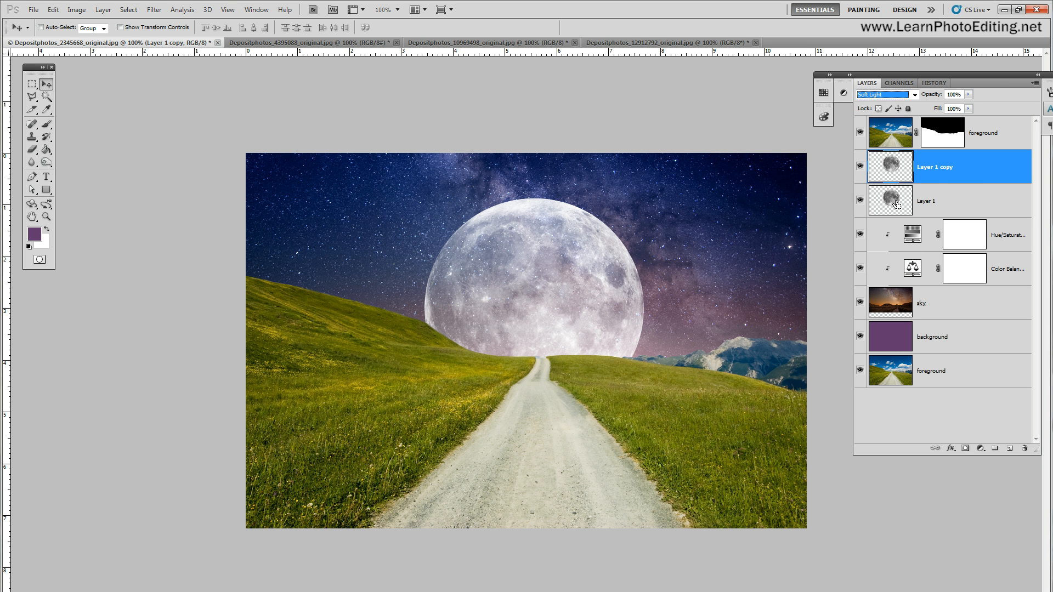
Load the moon's outline from Layer 1 copy as a selection and hide both moon layers
left_click(894, 166, "ctrl")
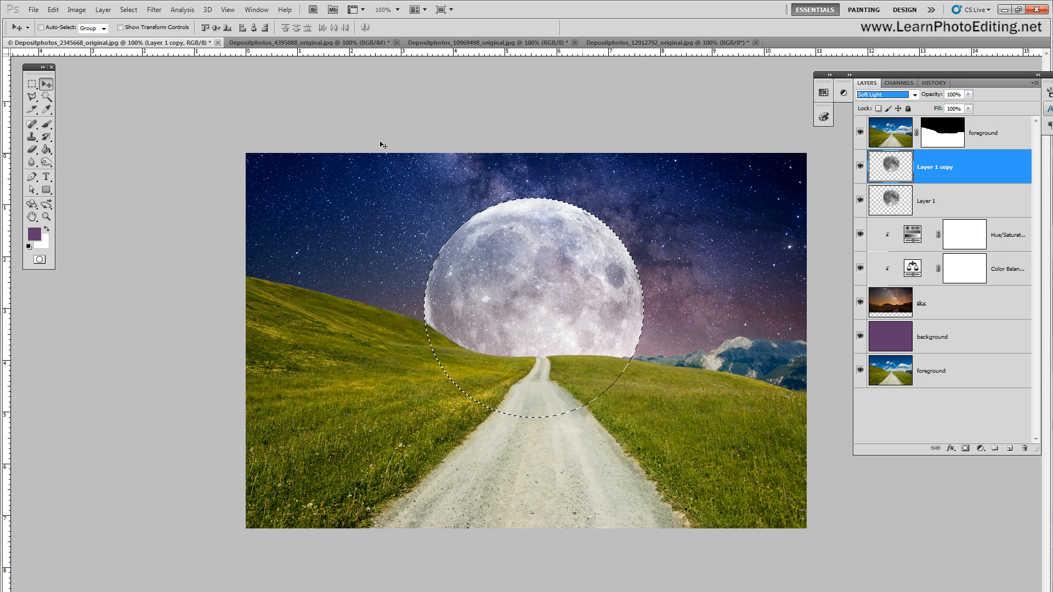
left_click(860, 166)
left_click(860, 201)
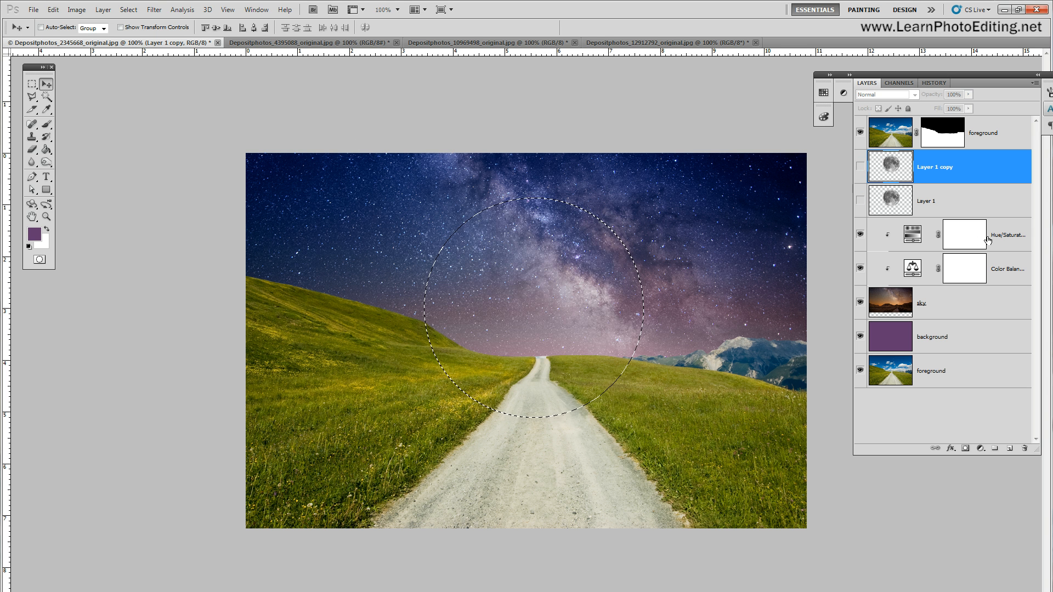
Create a new layer above the Hue/Saturation layer and fill the moon-shaped selection with white using the Paint Bucket
left_click(996, 233)
left_click(103, 10)
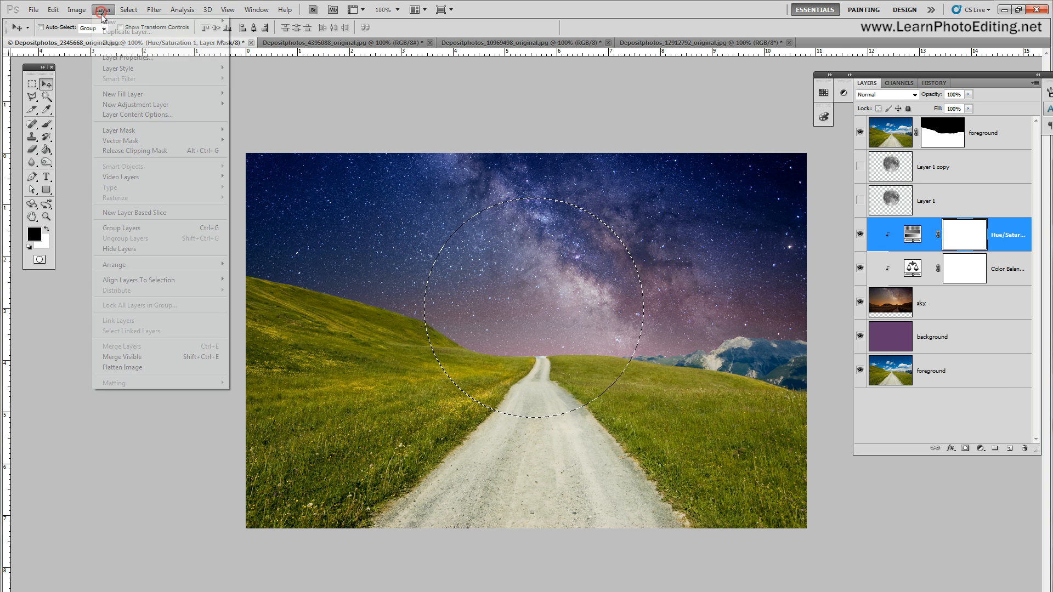
mouse_move(120, 17)
left_click(244, 20)
left_click(567, 95)
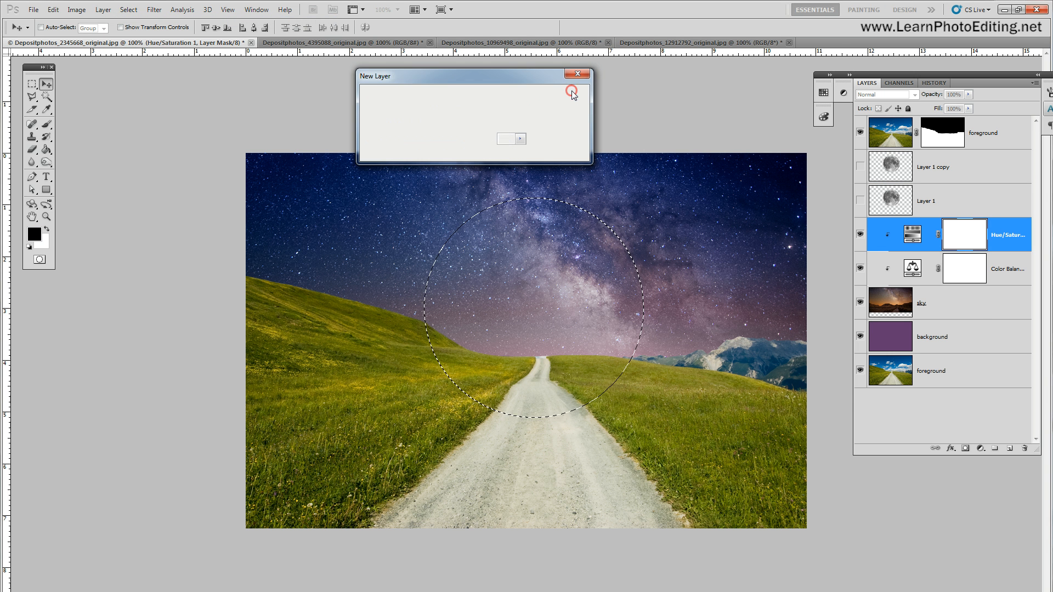
left_click(48, 226)
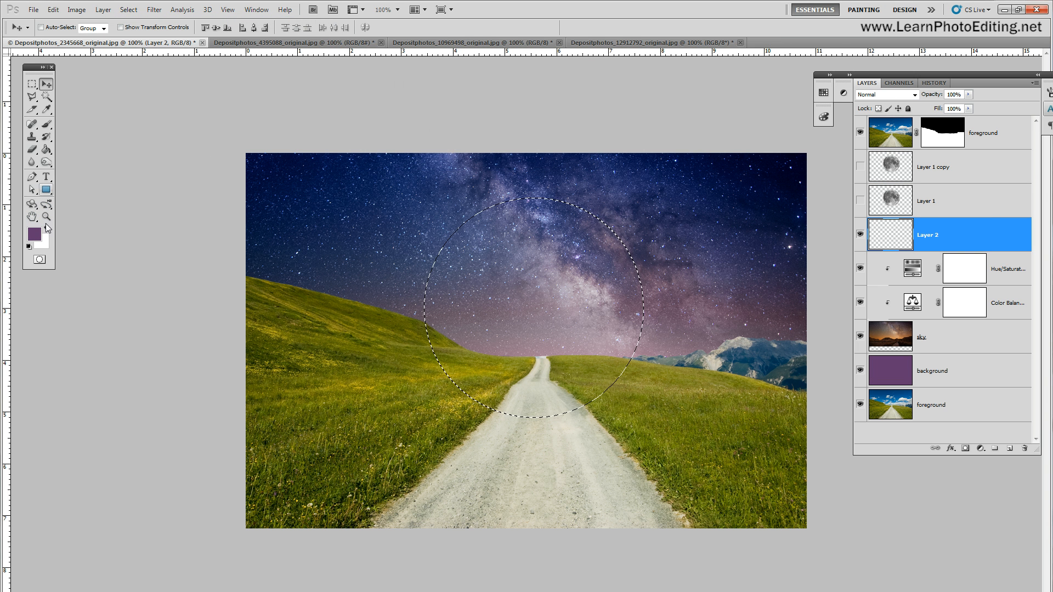
left_click(46, 149)
left_click(466, 256)
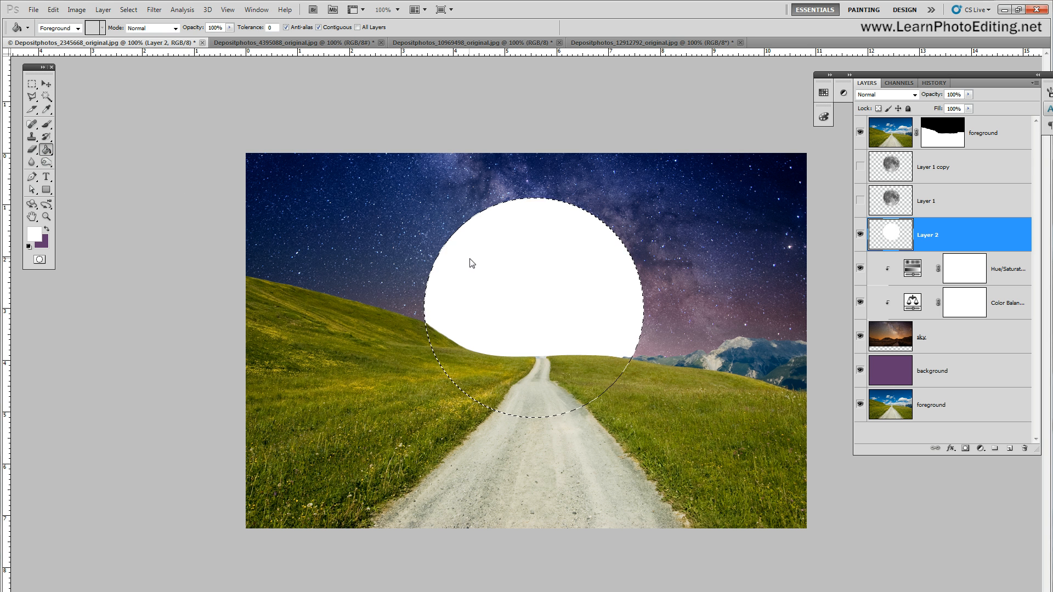
left_click(128, 10)
left_click(135, 32)
left_click(54, 10)
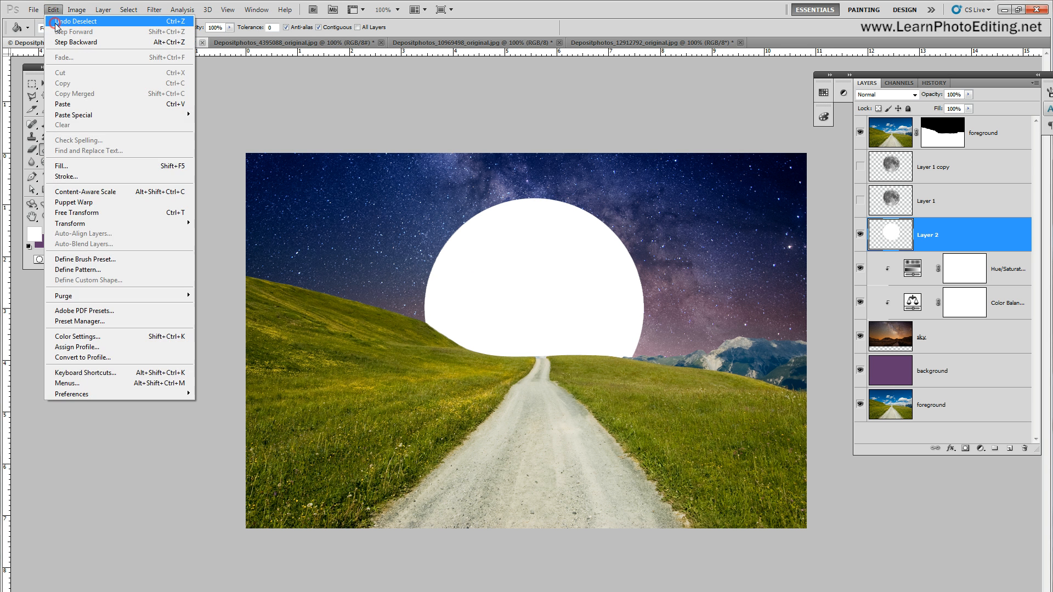
left_click(56, 18)
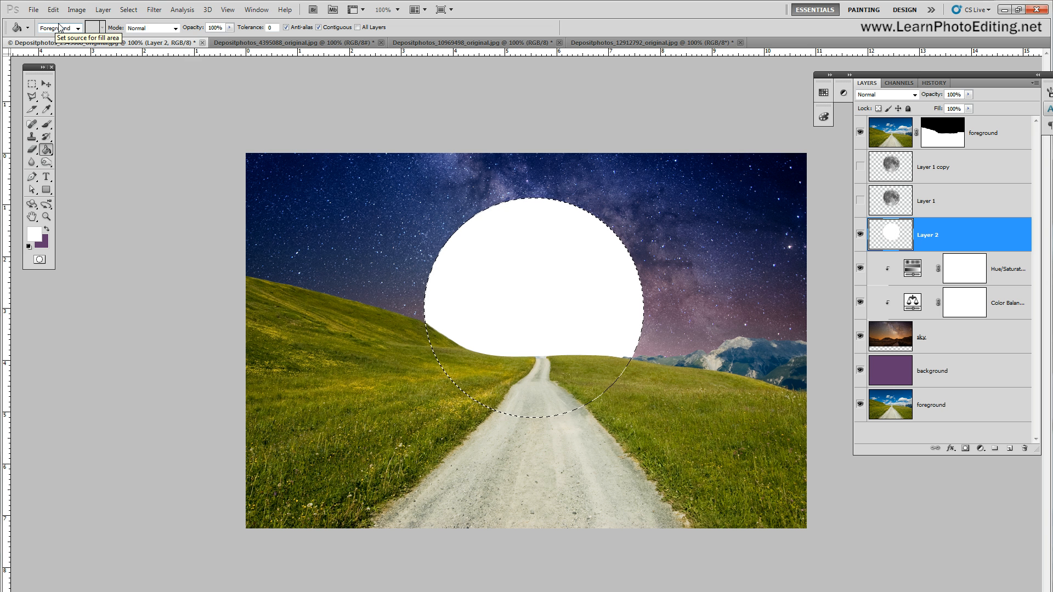
Contract the moon-shaped selection by 6 pixels, delete the white inside it to leave a thin ring on Layer 2, and deselect
left_click(128, 9)
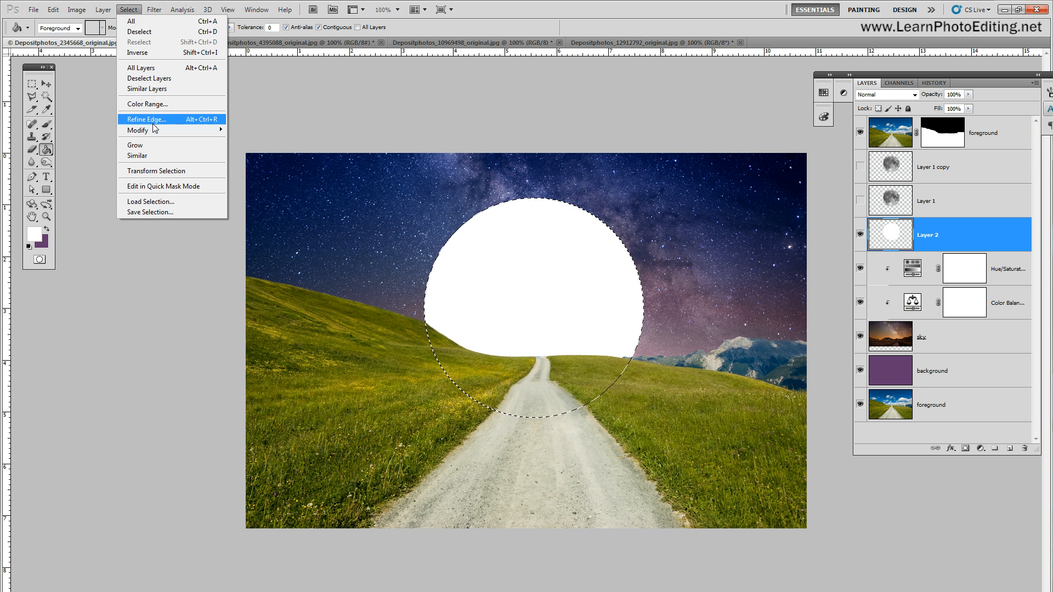
mouse_move(148, 131)
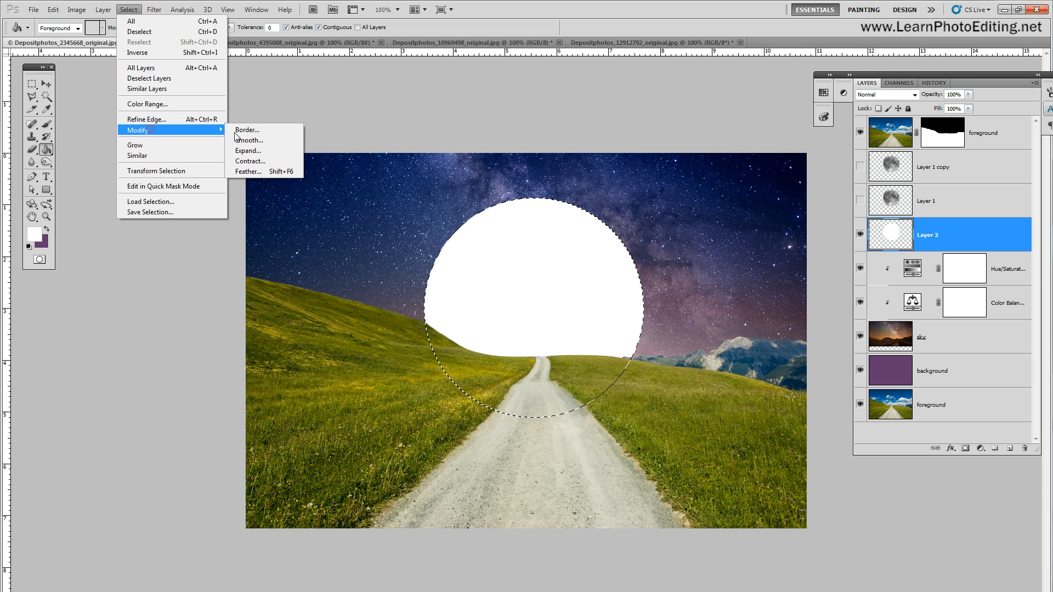
left_click(253, 162)
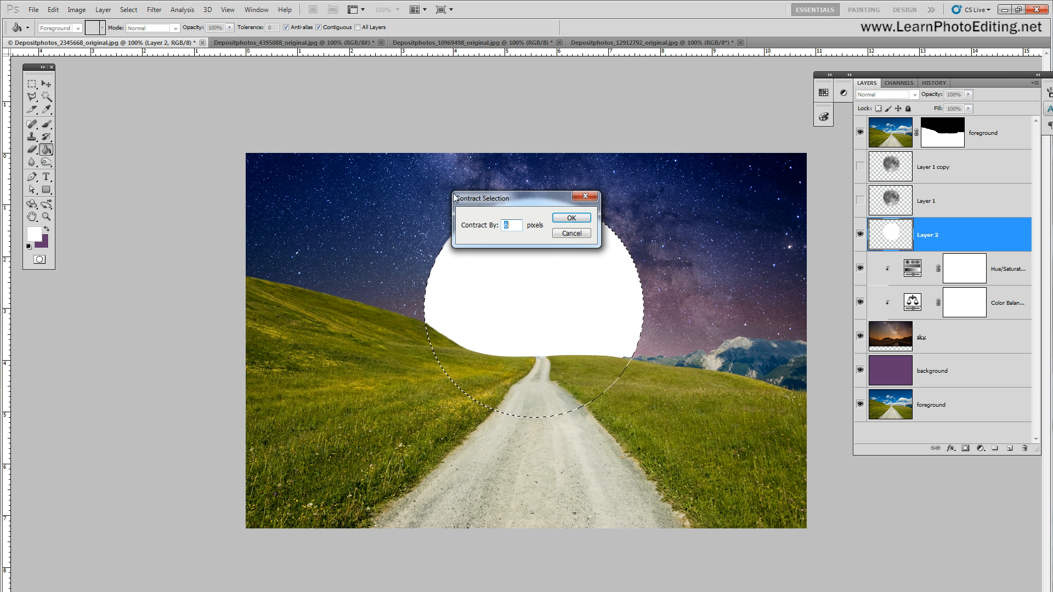
left_click(572, 218)
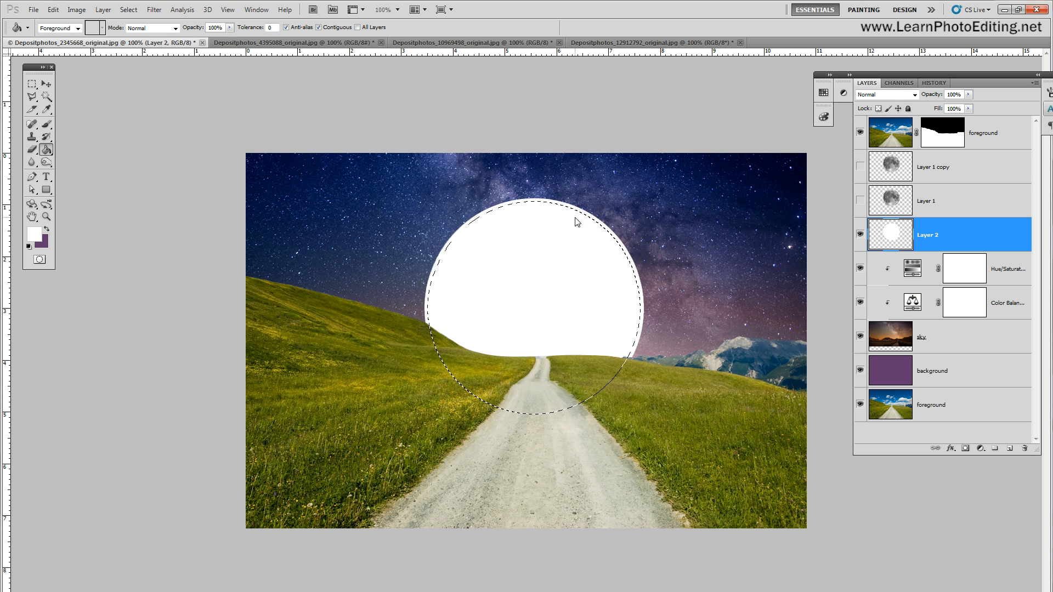
key("Delete")
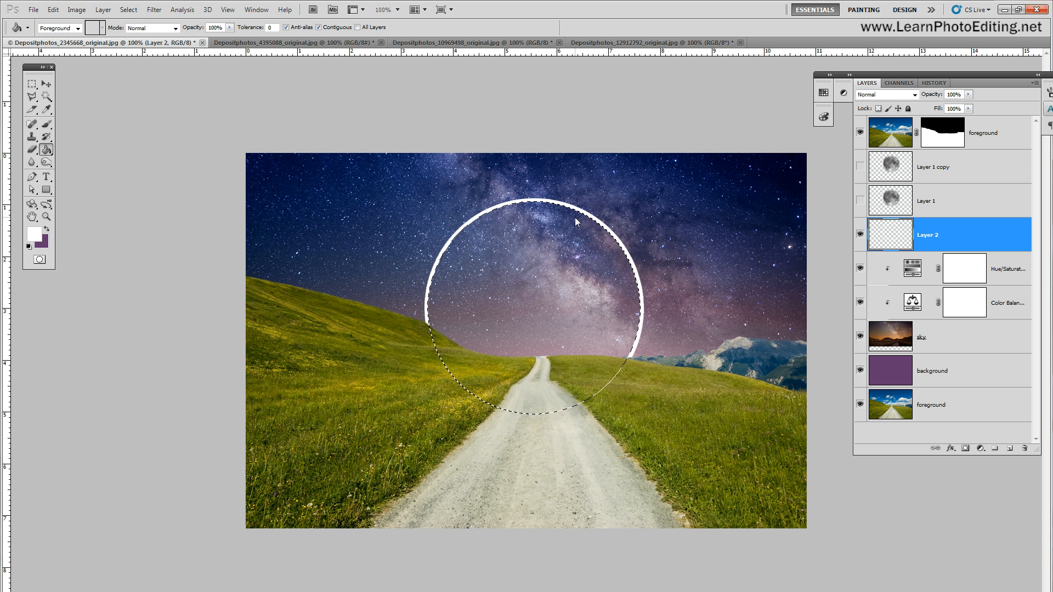
left_click(53, 10)
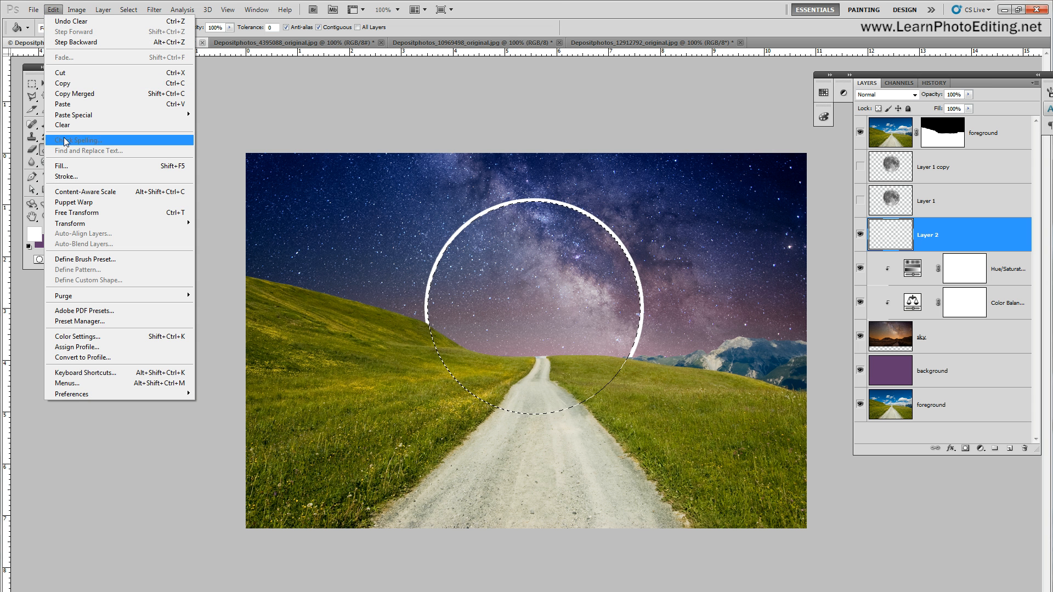
left_click(382, 39)
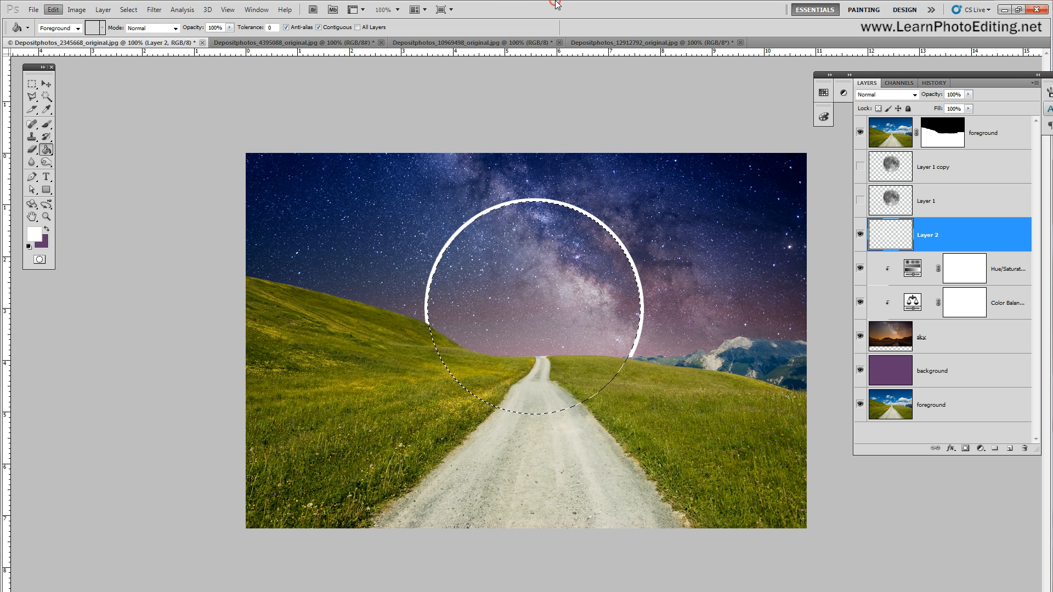
left_click(128, 10)
left_click(130, 32)
Set the blend mode of the white ring on Layer 2 to Overlay
left_click(154, 10)
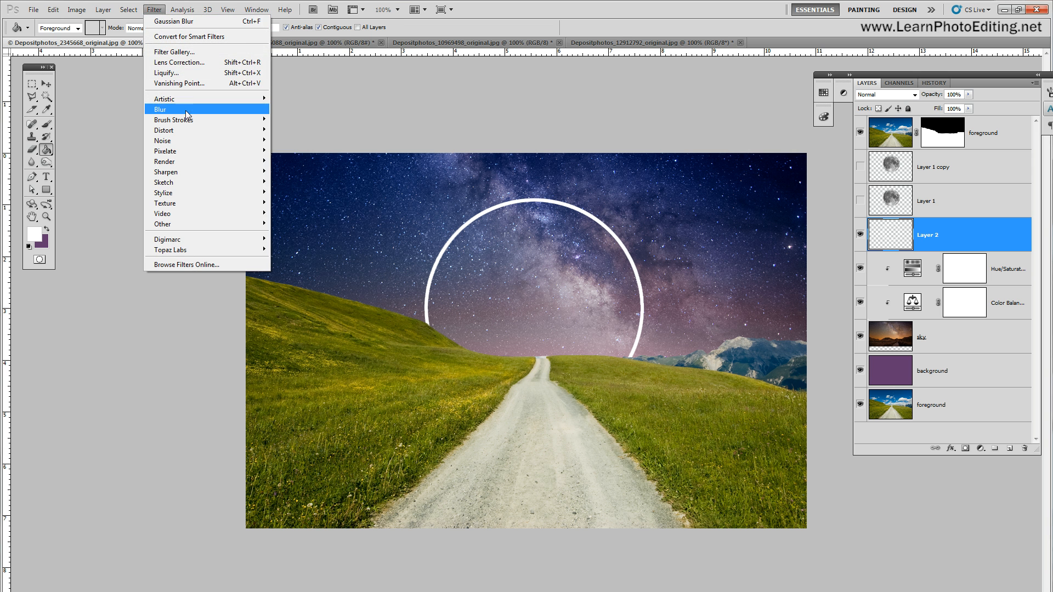
mouse_move(186, 113)
left_click(311, 6)
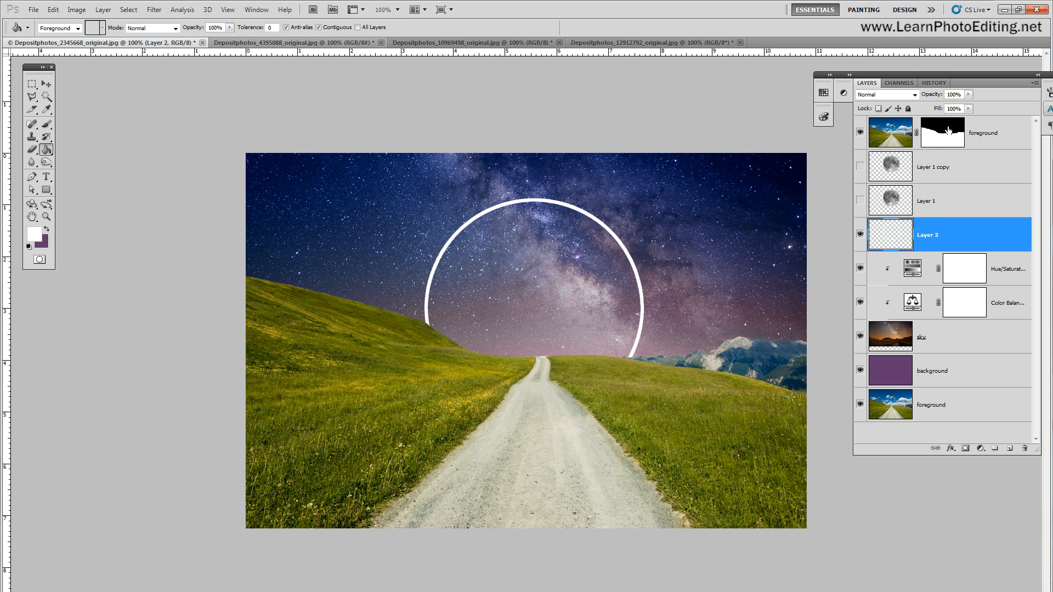
left_click(911, 95)
left_click(872, 233)
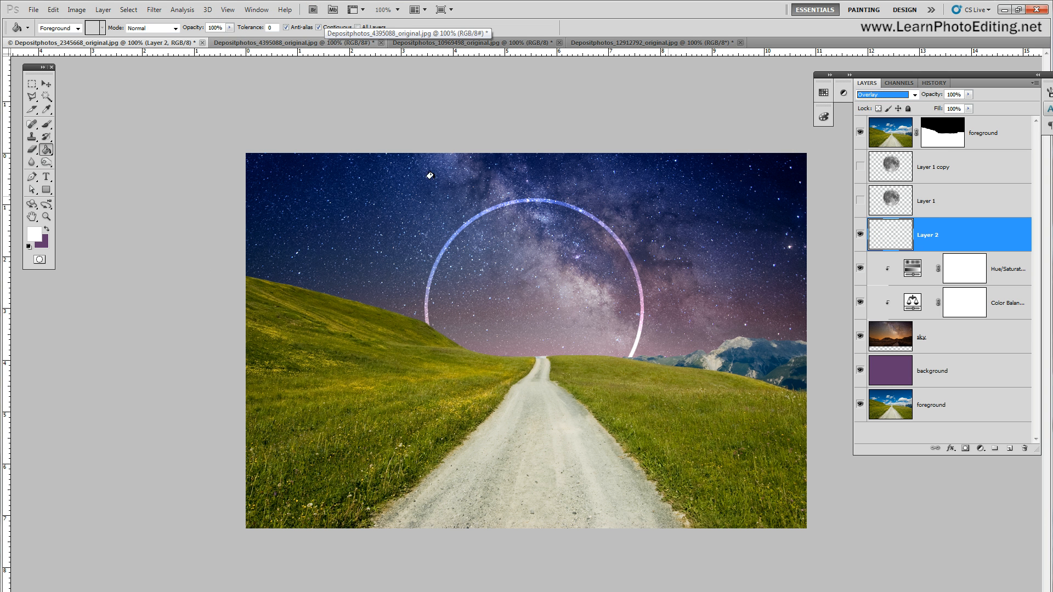
Apply a Gaussian Blur with a radius of 5.0 pixels to the ring on Layer 2
left_click(155, 10)
mouse_move(189, 110)
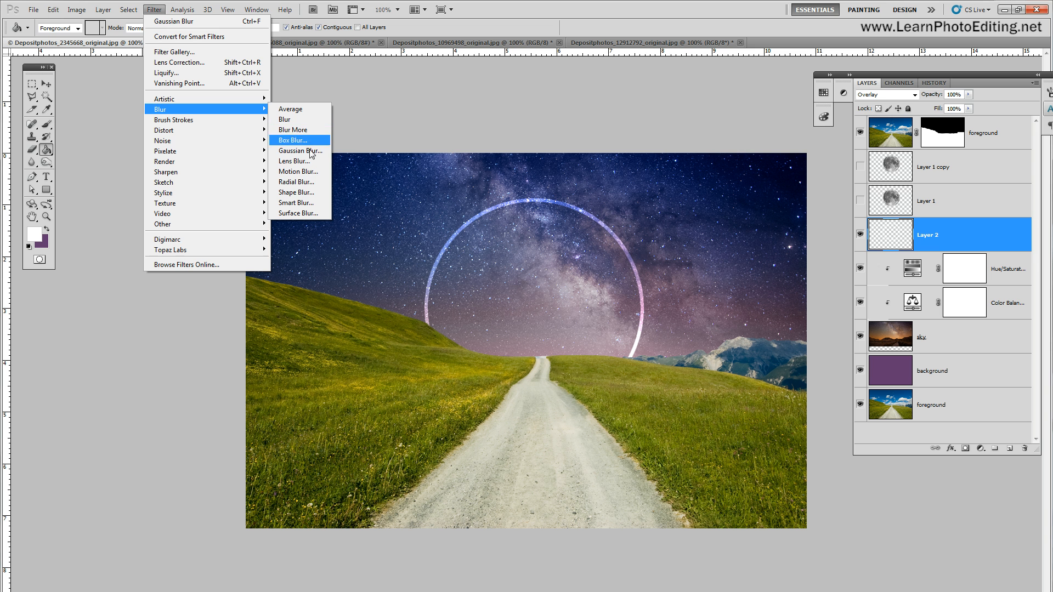
left_click(308, 151)
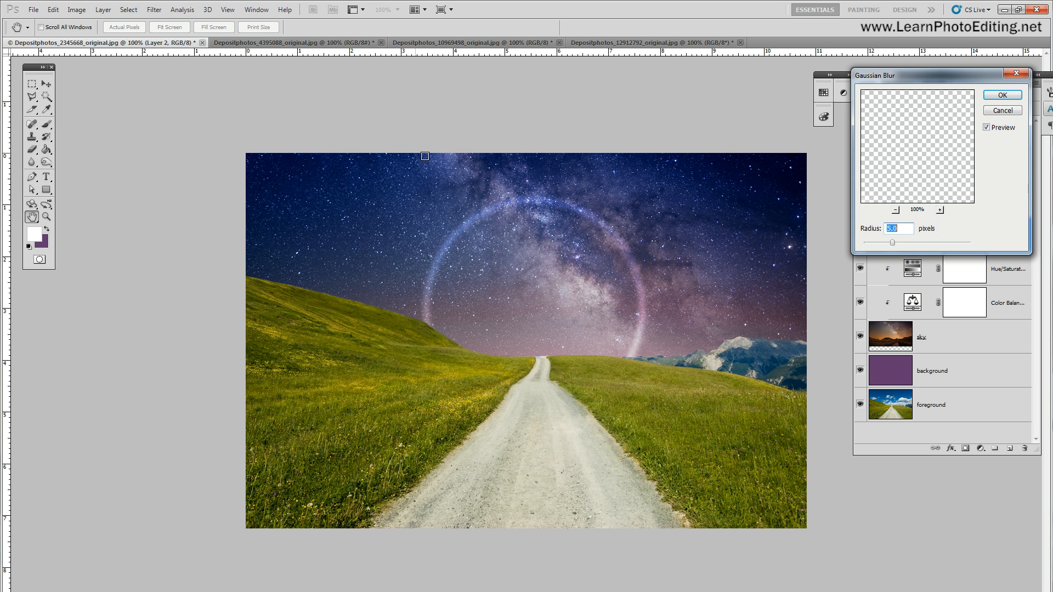
left_click(1012, 95)
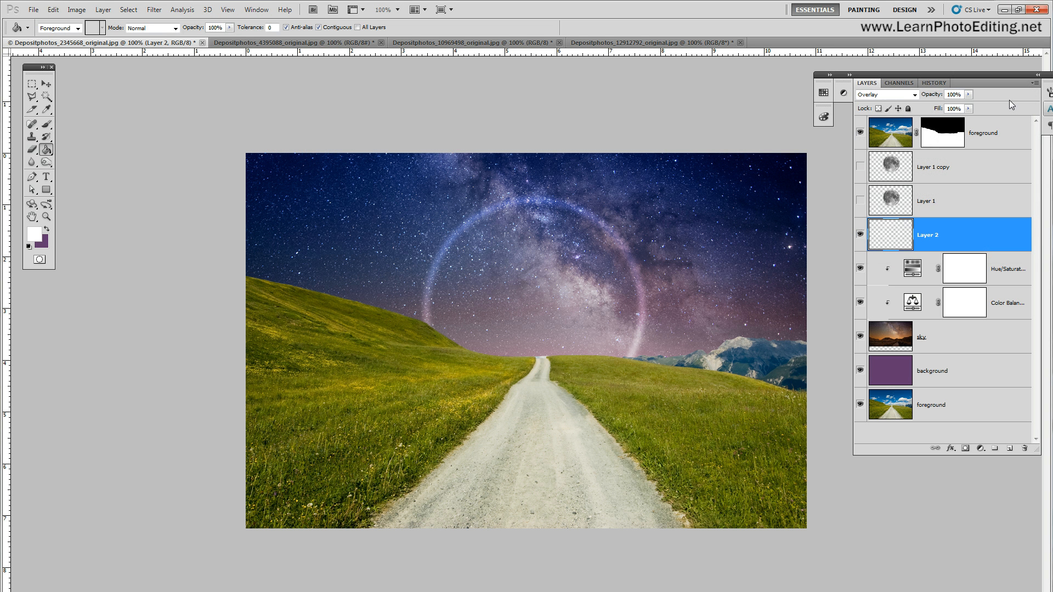
Show both moon layers again and toggle Layer 2's visibility to compare the moon with and without its glowing edge
left_click(860, 200)
left_click(860, 167)
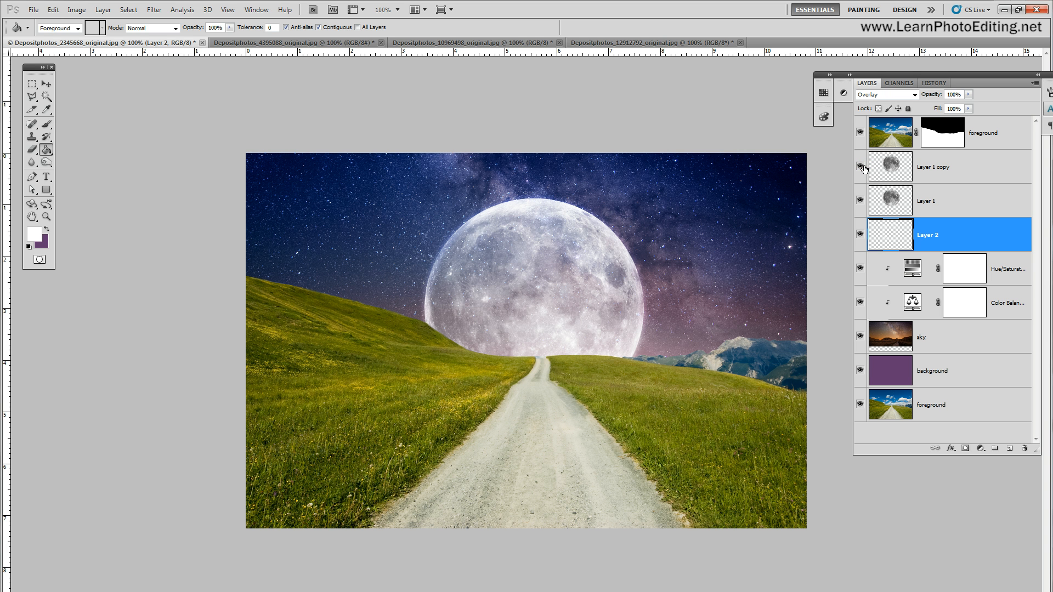
left_click(861, 235)
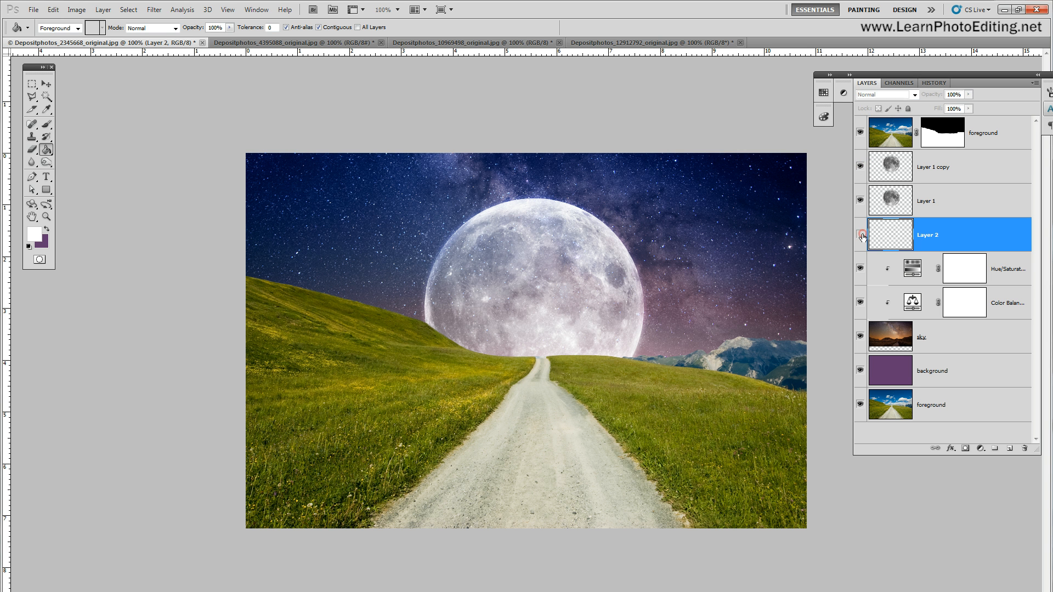
left_click(860, 235)
left_click(860, 236)
left_click(860, 235)
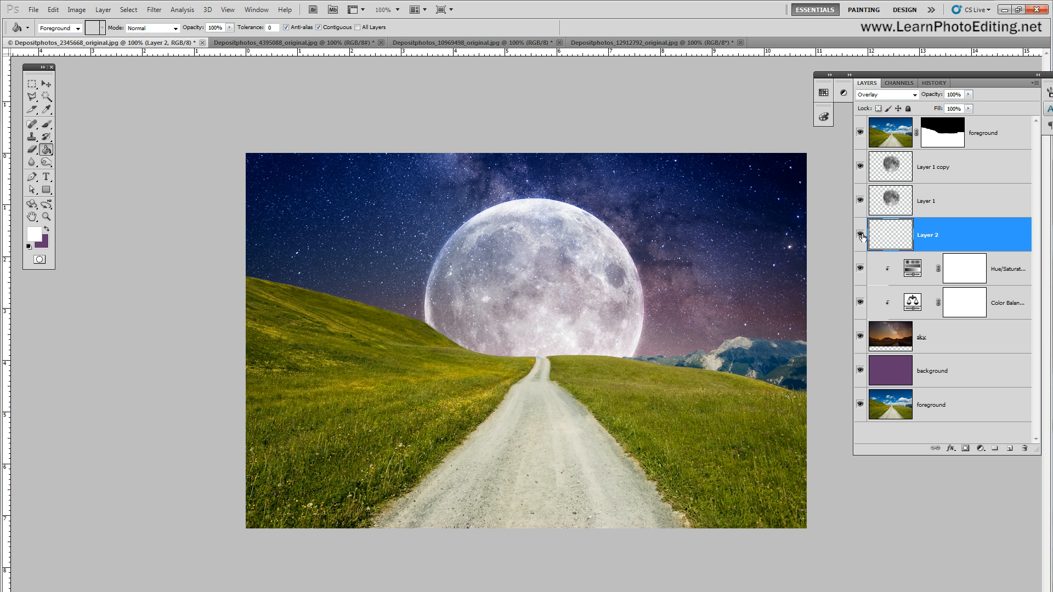
left_click(861, 235)
left_click(860, 235)
Add a Levels adjustment layer above the masked foreground layer and clip it to that layer
left_click(988, 133)
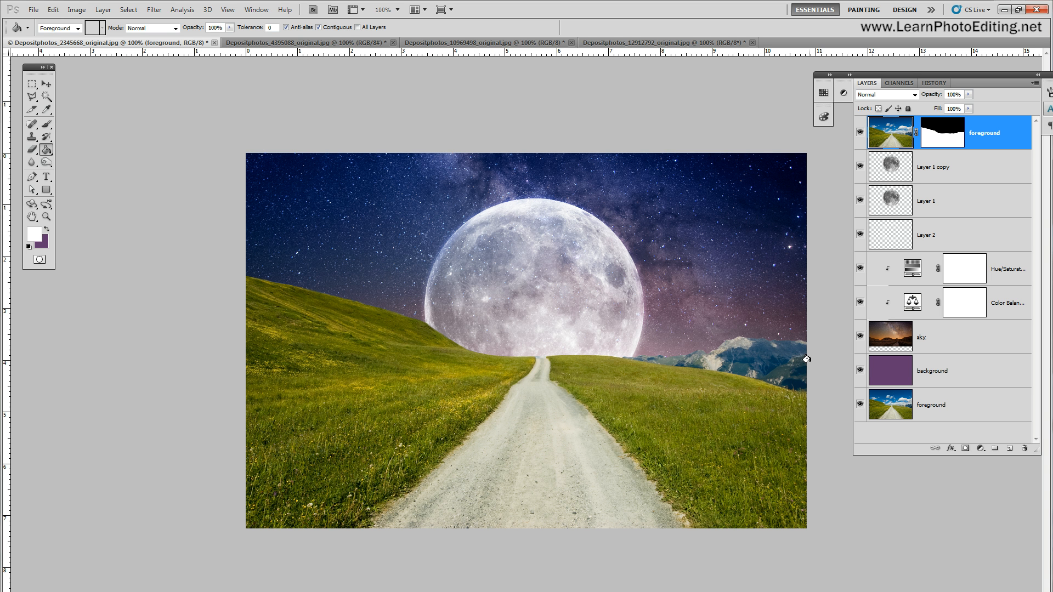
left_click(101, 10)
mouse_move(144, 106)
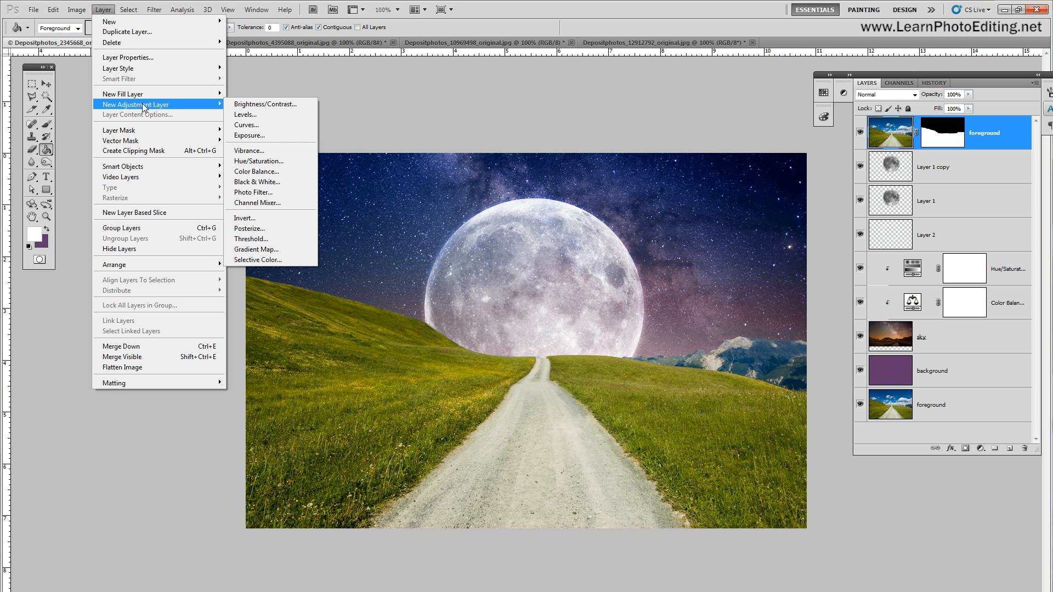
left_click(263, 120)
left_click(568, 96)
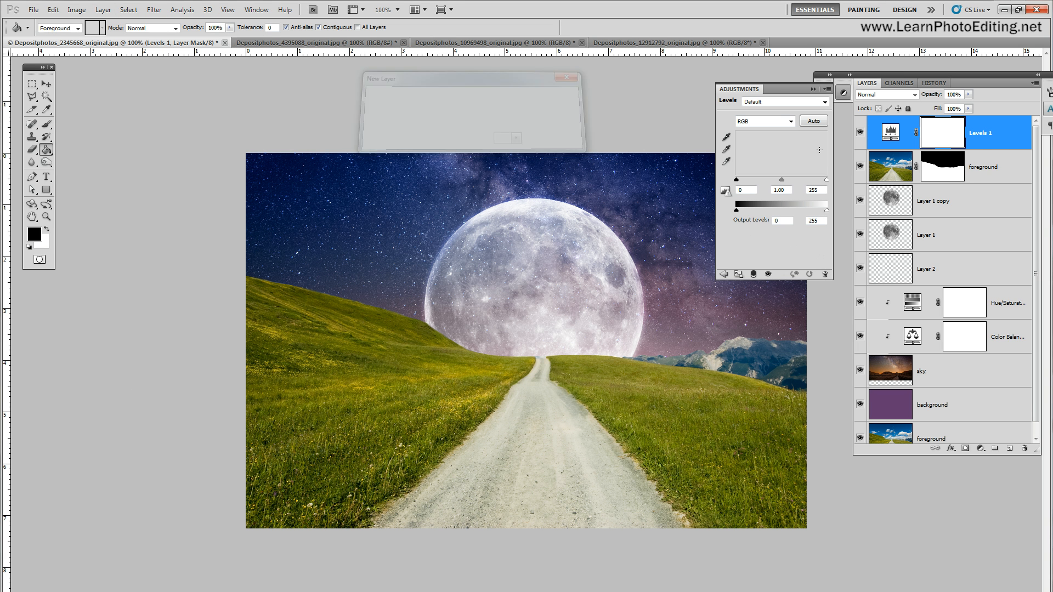
right_click(994, 134)
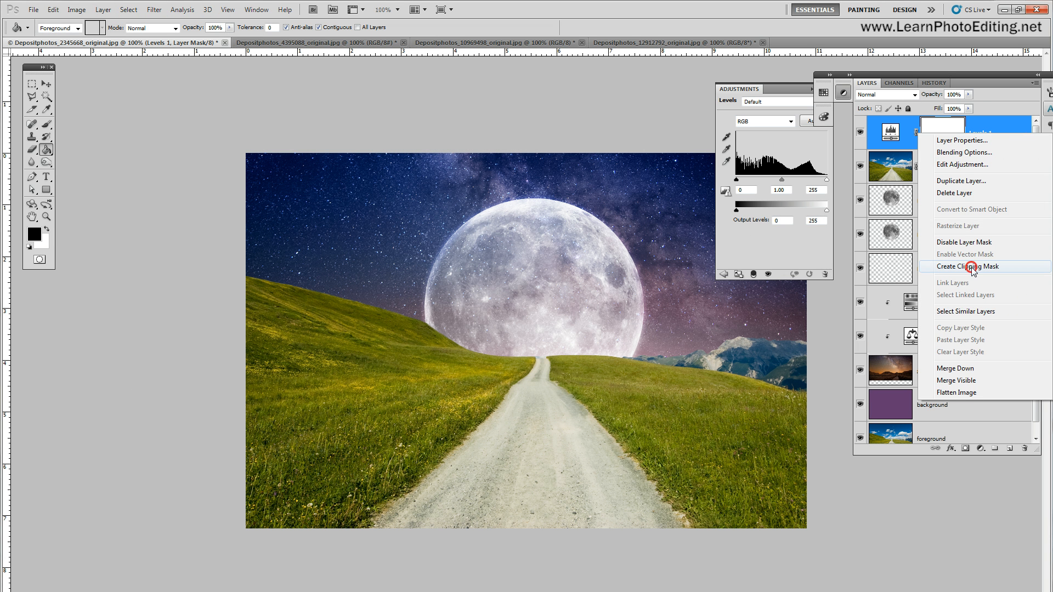
left_click(972, 268)
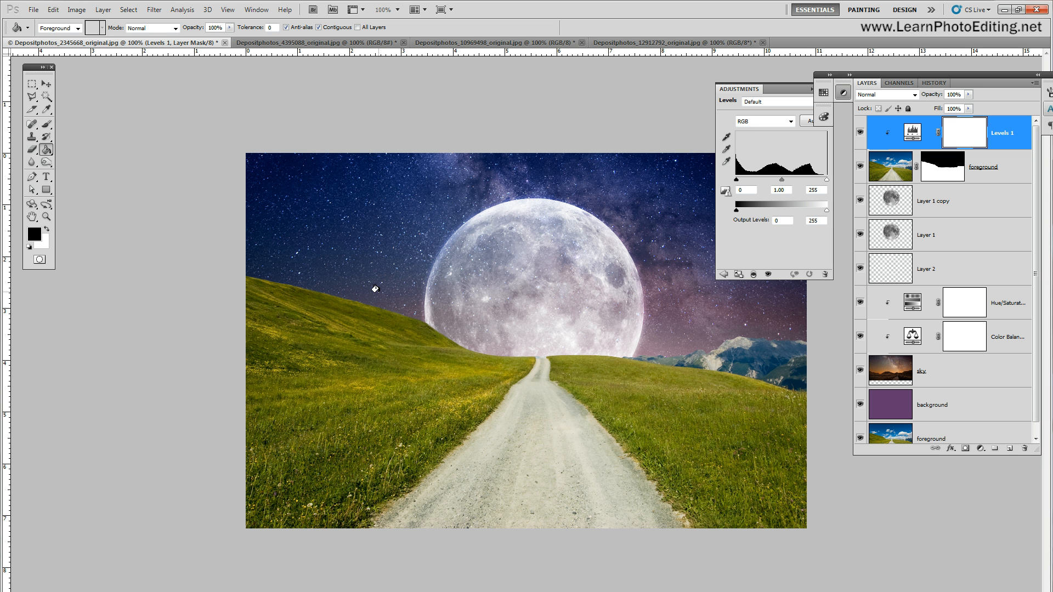
Fill the Levels 1 mask with black and begin painting white over the distant mountains with the Brush tool
left_click(396, 256)
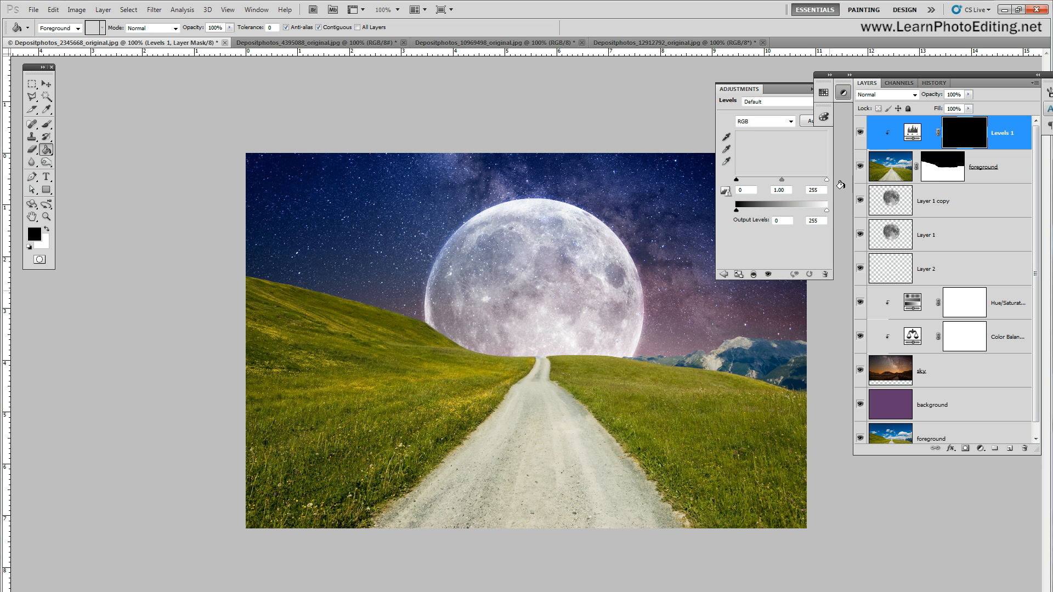
left_click(50, 134)
left_click(46, 124)
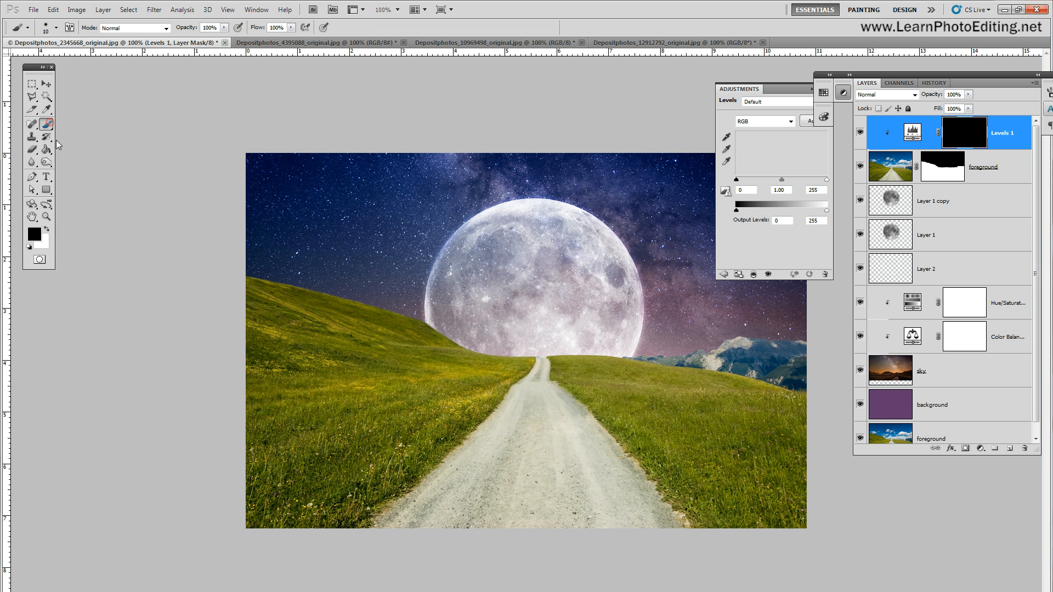
left_click(46, 229)
left_click(230, 10)
left_click(270, 6)
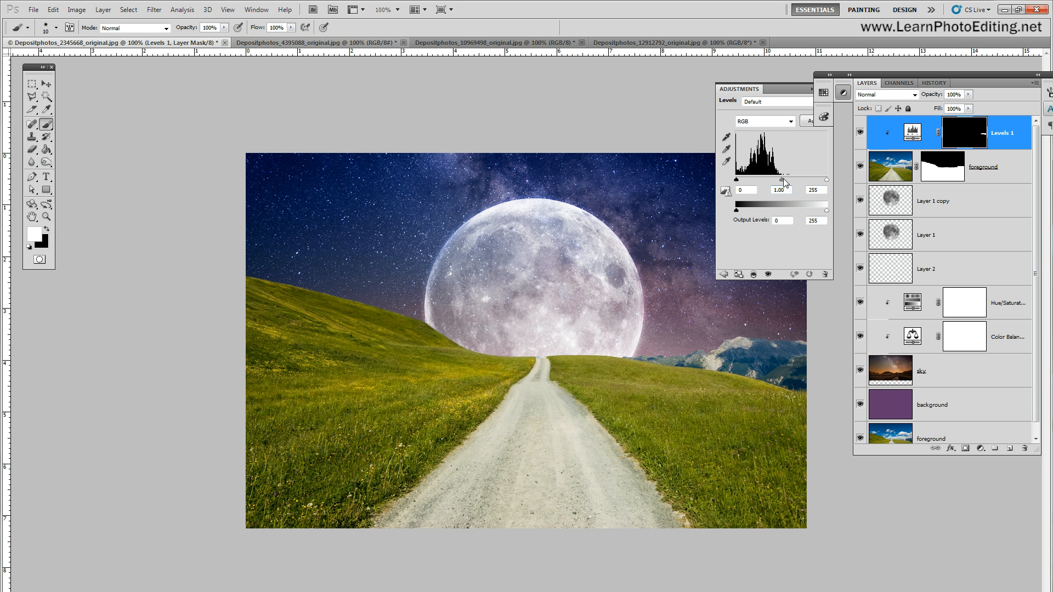
Set the Levels 1 midtone input to 0.50 and paint white on its mask over the whole distant mountain range
left_click_drag(781, 179, 795, 180)
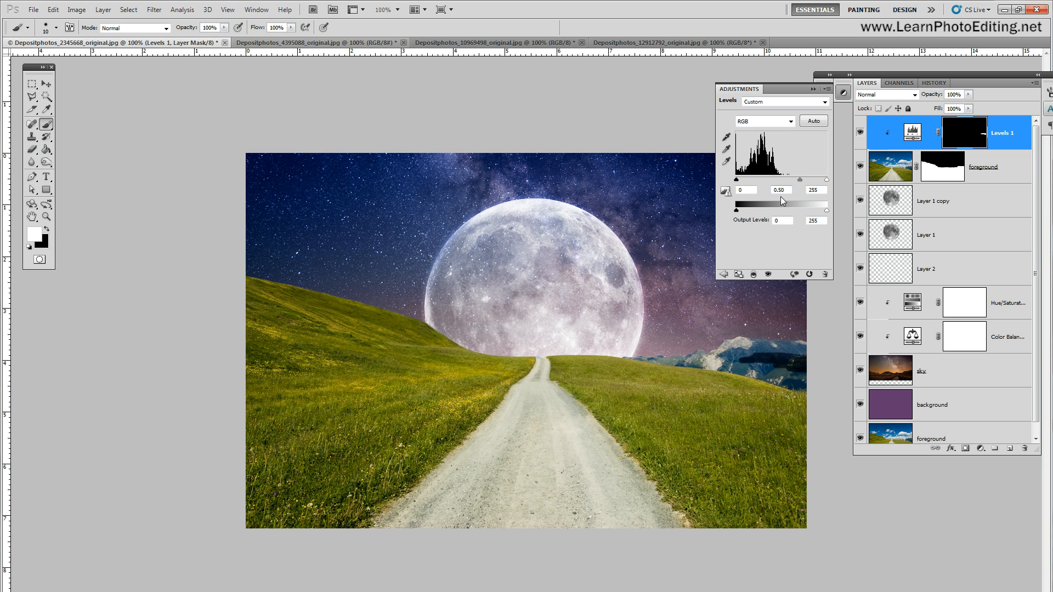
left_click(227, 9)
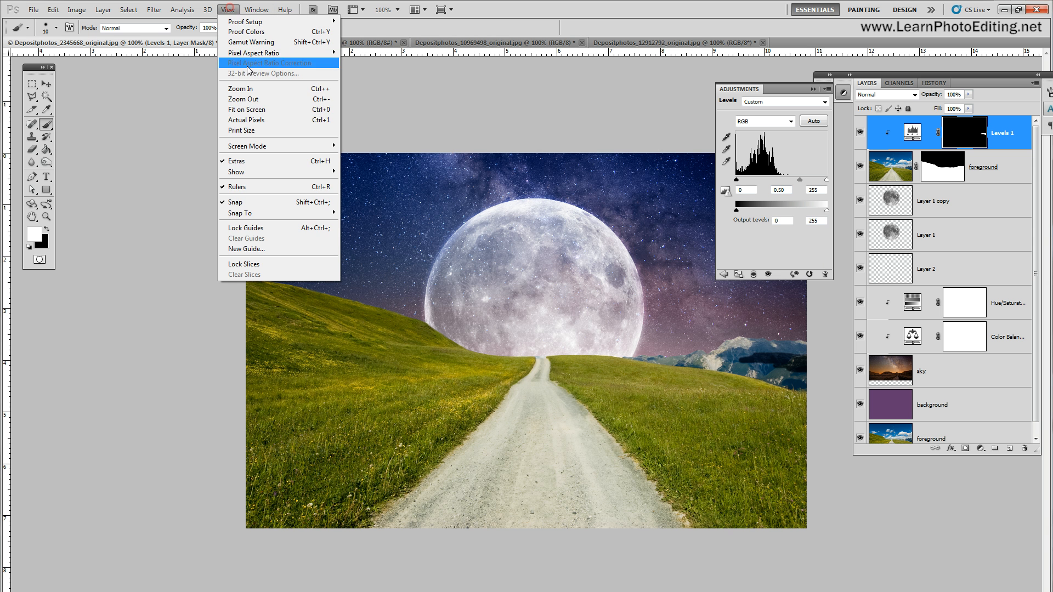
left_click(244, 88)
scroll(527, 324, "right", 8)
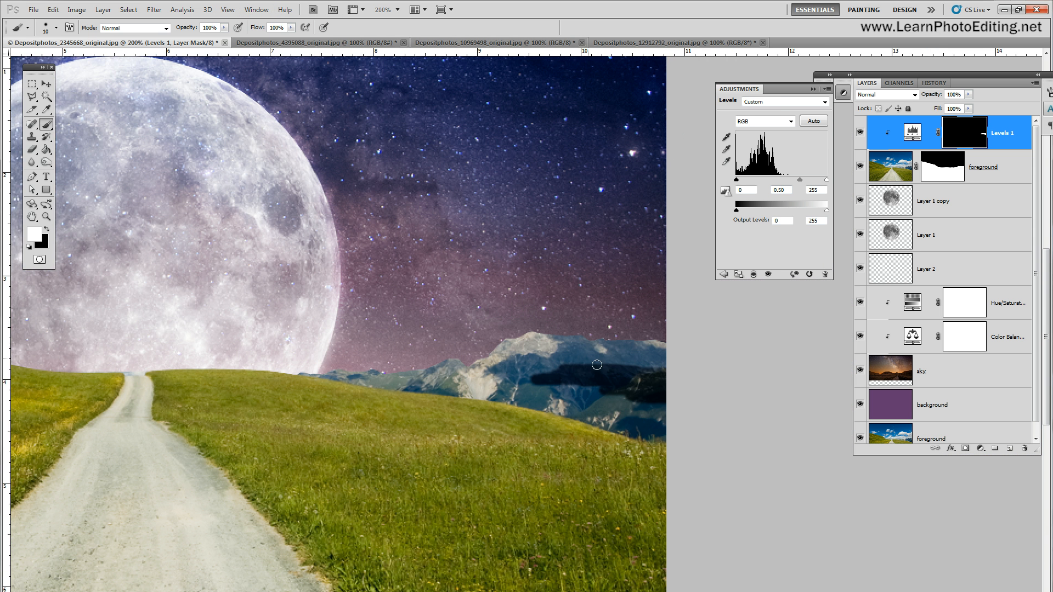
mouse_move(596, 364)
left_mouse_down()
mouse_move(663, 370)
mouse_move(554, 351)
mouse_move(599, 361)
mouse_move(578, 366)
mouse_move(644, 366)
mouse_move(527, 383)
mouse_move(526, 364)
mouse_move(508, 363)
mouse_move(552, 357)
mouse_move(545, 344)
mouse_move(609, 354)
mouse_move(598, 344)
mouse_move(656, 345)
mouse_move(638, 419)
mouse_move(652, 420)
mouse_move(619, 418)
mouse_move(632, 404)
mouse_move(575, 386)
mouse_move(587, 399)
mouse_move(575, 385)
mouse_move(571, 340)
mouse_move(508, 344)
left_mouse_up()
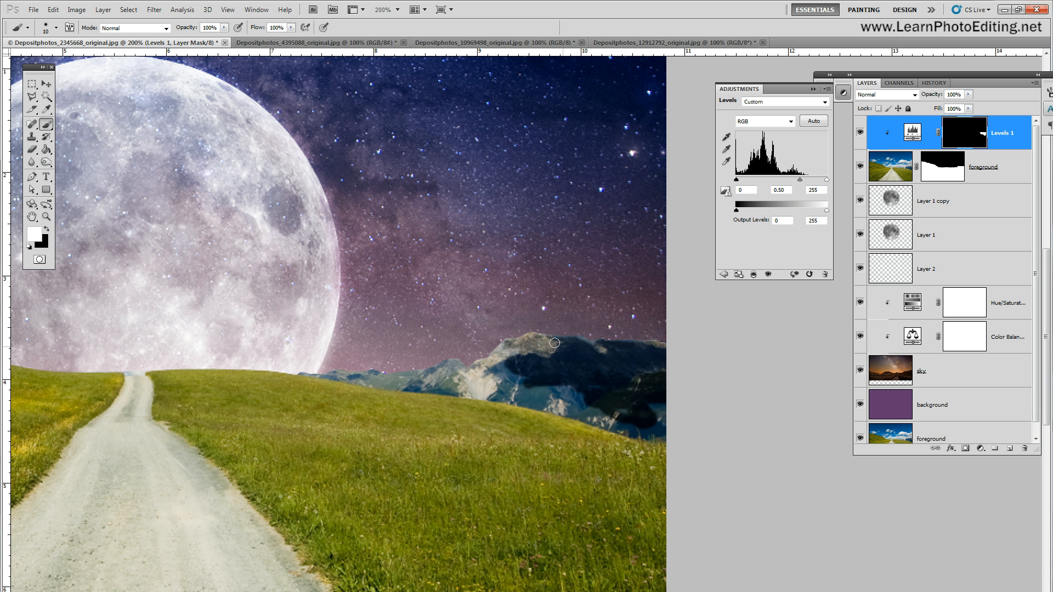
mouse_move(554, 341)
left_mouse_down()
mouse_move(629, 344)
mouse_move(558, 327)
mouse_move(540, 340)
mouse_move(565, 340)
mouse_move(492, 356)
mouse_move(478, 349)
mouse_move(513, 349)
mouse_move(494, 341)
mouse_move(459, 358)
mouse_move(478, 366)
mouse_move(454, 366)
mouse_move(486, 354)
mouse_move(299, 369)
mouse_move(494, 395)
mouse_move(480, 394)
mouse_move(641, 434)
mouse_move(655, 434)
mouse_move(672, 402)
mouse_move(643, 413)
left_mouse_up()
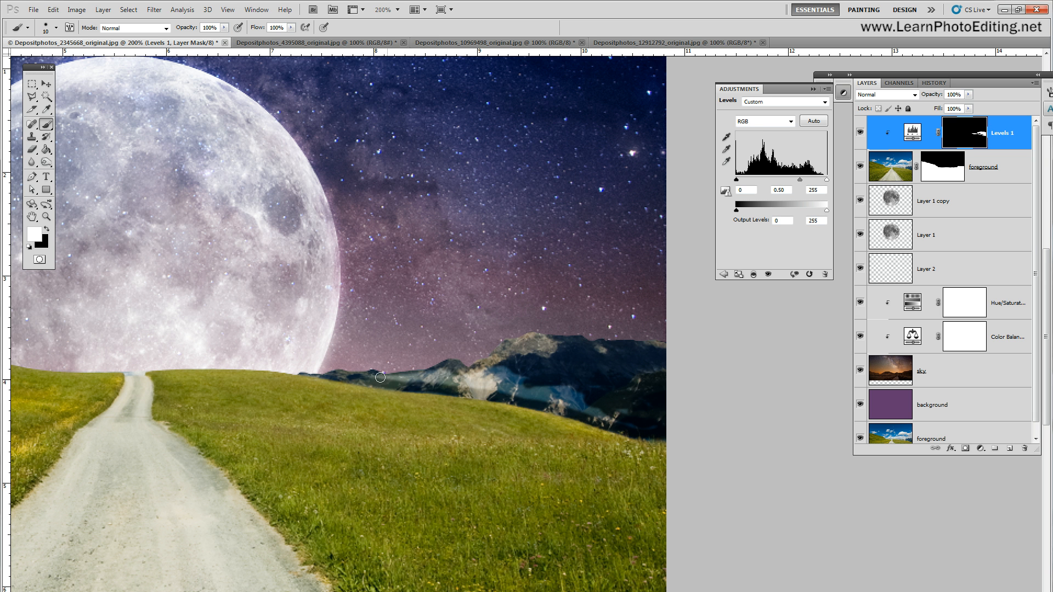
mouse_move(359, 373)
left_mouse_down()
mouse_move(448, 375)
mouse_move(335, 369)
mouse_move(503, 381)
mouse_move(445, 372)
mouse_move(493, 373)
mouse_move(447, 384)
mouse_move(517, 394)
mouse_move(505, 376)
mouse_move(480, 370)
mouse_move(575, 371)
mouse_move(597, 361)
mouse_move(589, 355)
mouse_move(540, 380)
mouse_move(546, 399)
mouse_move(620, 418)
mouse_move(587, 393)
mouse_move(562, 386)
mouse_move(650, 430)
mouse_move(636, 405)
mouse_move(657, 394)
mouse_move(658, 363)
mouse_move(680, 370)
mouse_move(589, 371)
left_mouse_up()
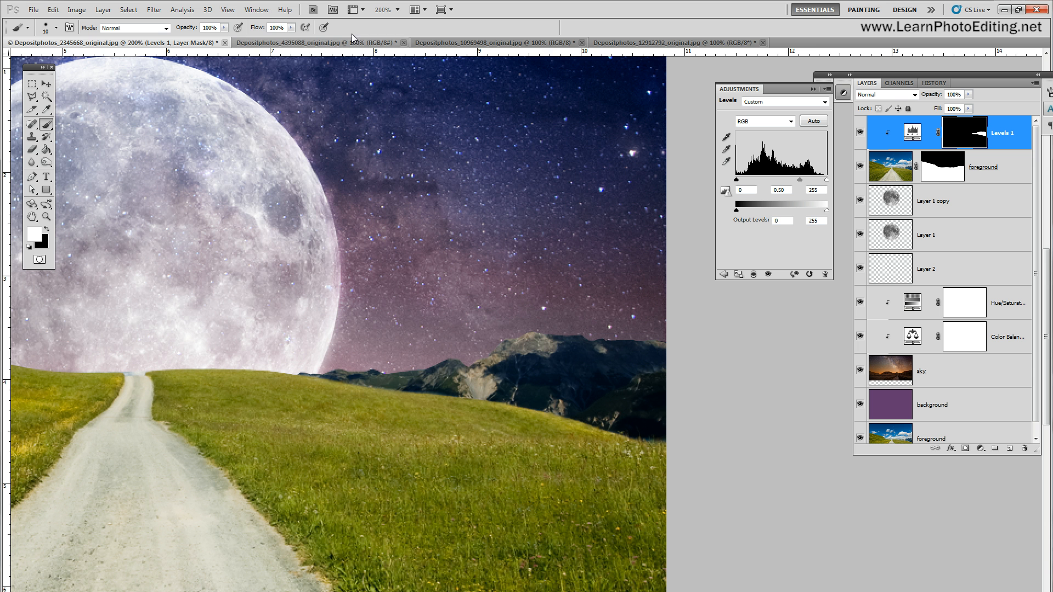
left_click(228, 9)
left_click(248, 120)
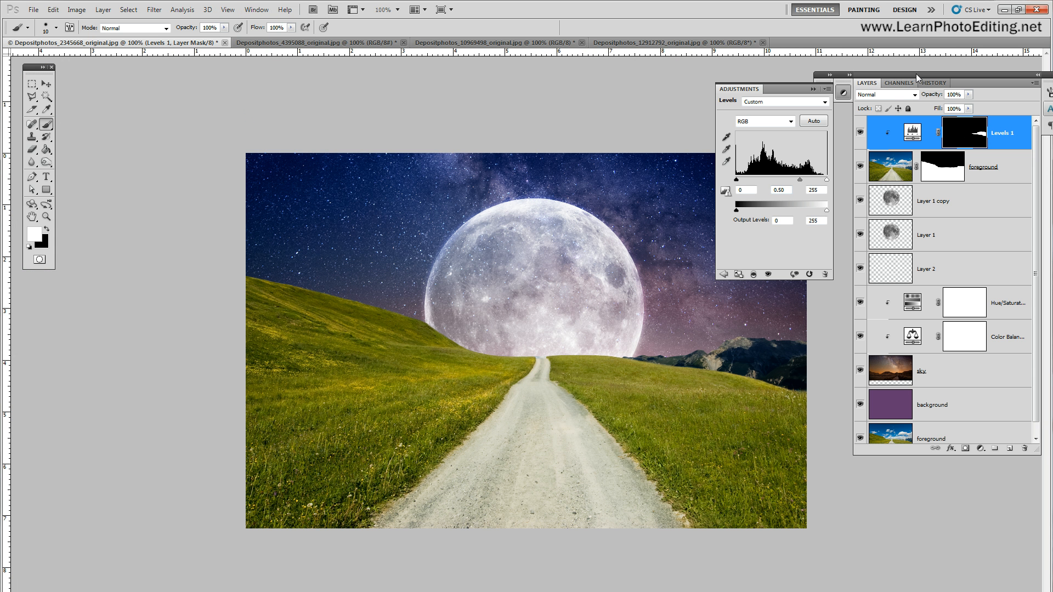
Reposition the Layers panel group and reopen the Levels 1 adjustment settings beside it
mouse_move(916, 76)
left_mouse_down()
mouse_move(938, 64)
mouse_move(929, 63)
left_mouse_up()
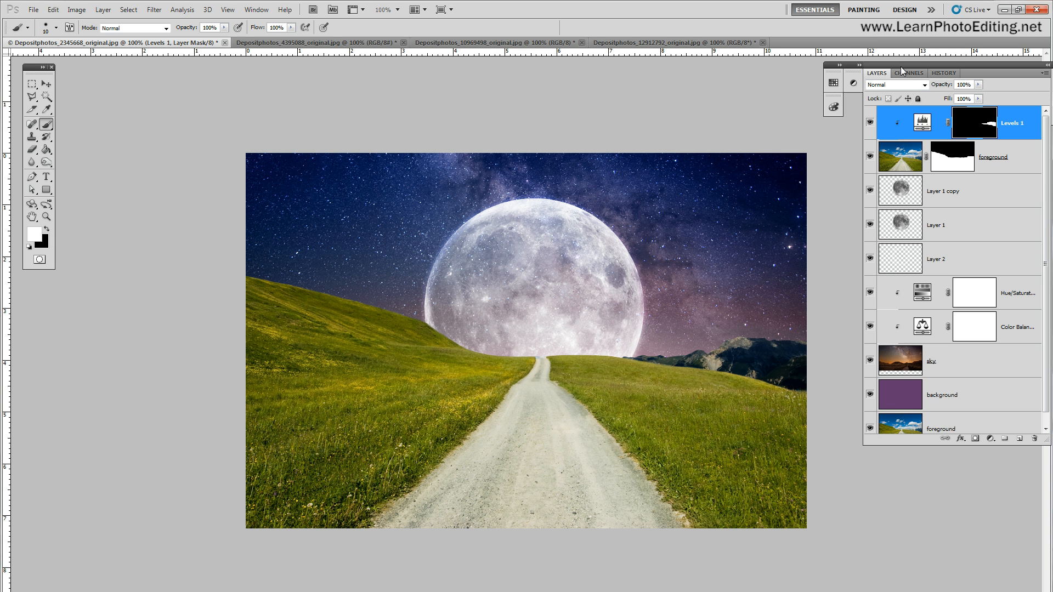
left_click_drag(901, 66, 904, 105)
left_click(824, 115)
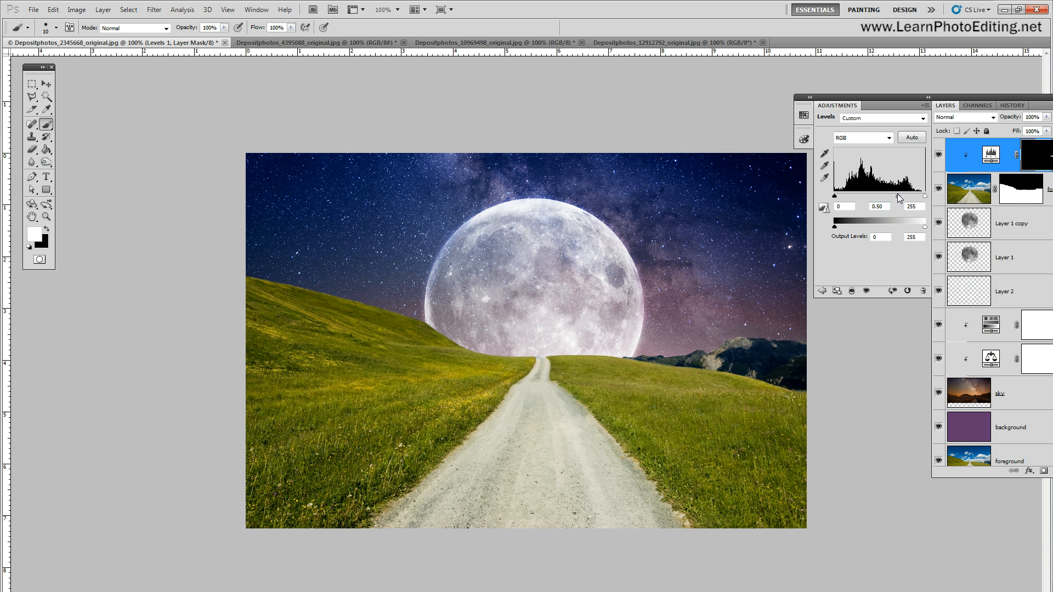
Set the Levels 1 midtone input to 0.76 and the white input to 244, and compare the mountains with and without it
left_click_drag(898, 196, 887, 196)
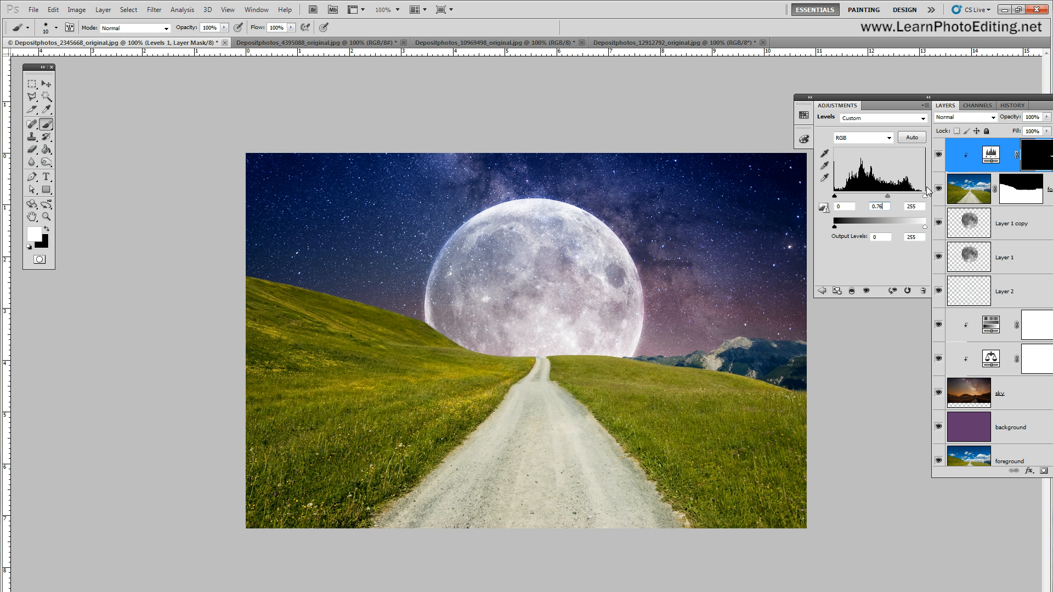
left_click_drag(924, 196, 922, 198)
left_click_drag(835, 197, 797, 196)
left_click(938, 156)
left_click(938, 156)
Add a Hue/Saturation adjustment layer above Levels 1 and clip it to the foreground layer
left_click_drag(975, 98, 950, 75)
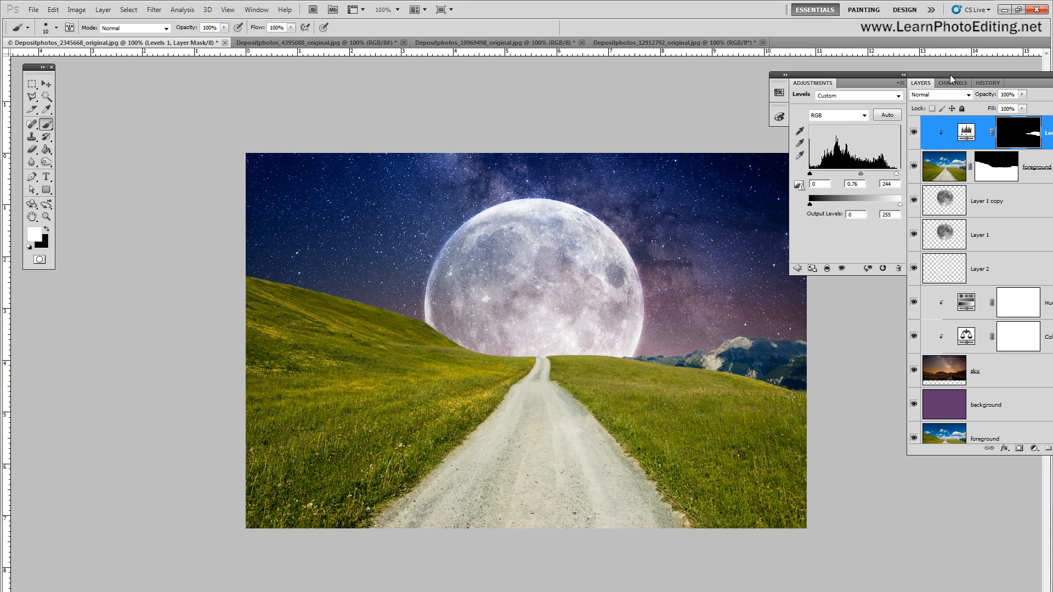
left_click(103, 10)
mouse_move(143, 106)
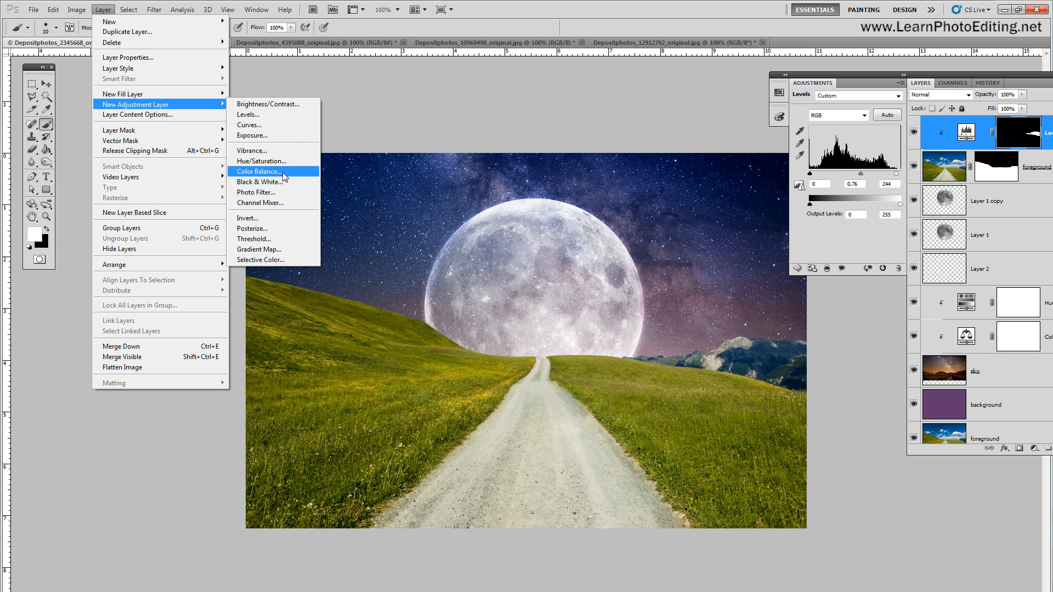
left_click(284, 163)
left_click(559, 95)
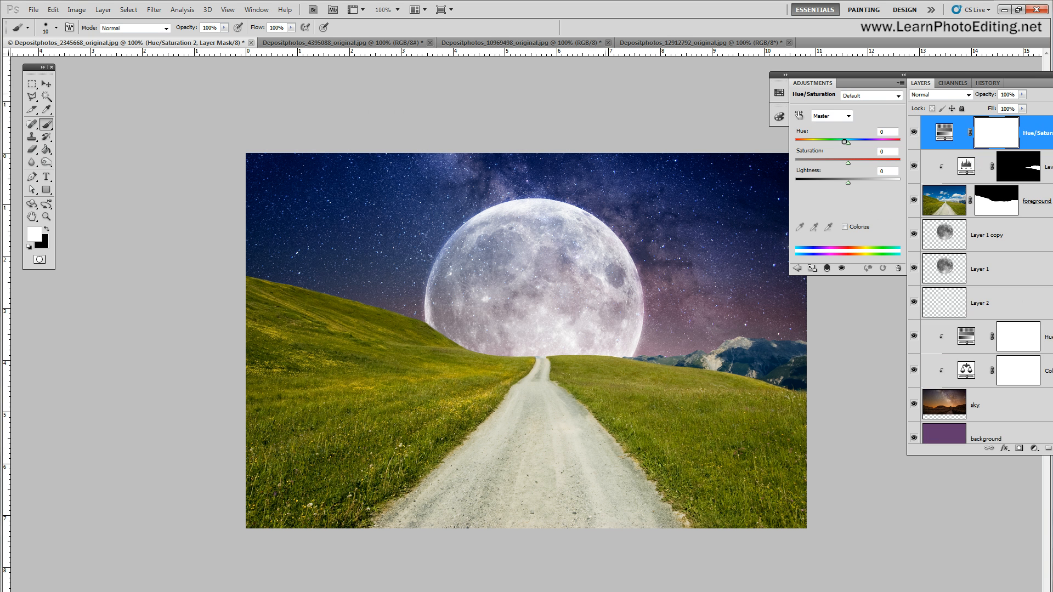
right_click(1031, 133)
left_click(970, 268)
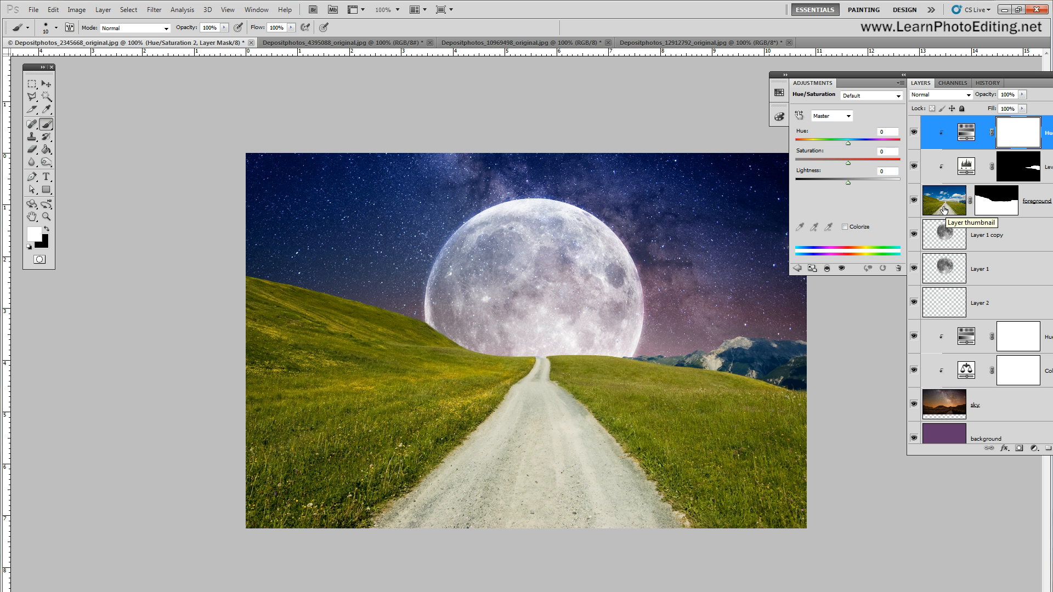
Bring the whole Layers panel group into view and set the clipped Hue/Saturation layer's Saturation to -40
left_click_drag(955, 76, 899, 67)
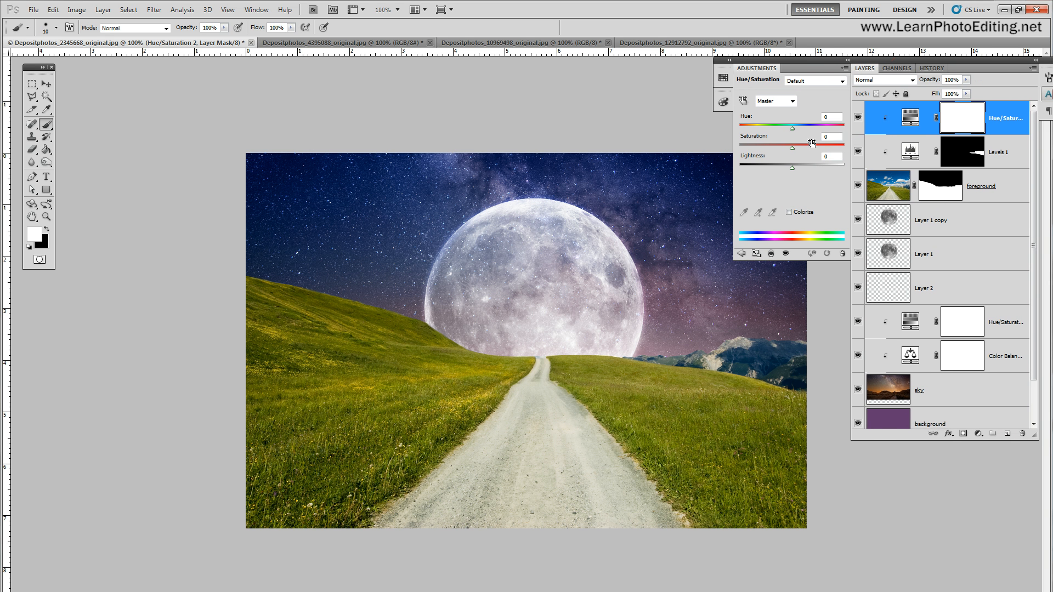
left_click_drag(829, 137, 746, 135)
type("-40")
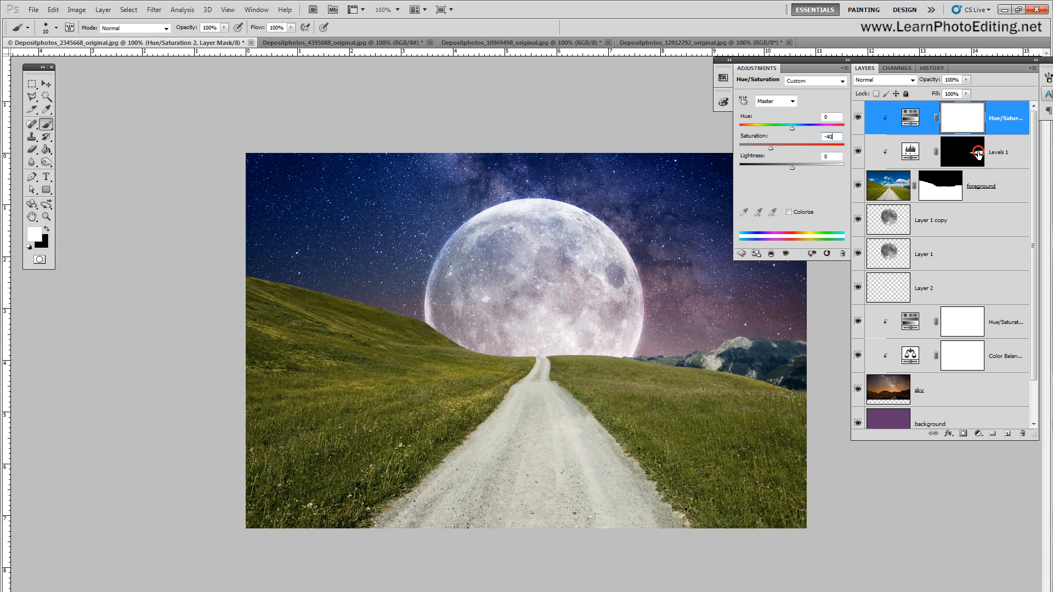
Load the Levels 1 mask as a selection of the distant mountains and make the topmost Hue/Saturation layer active
left_click(971, 157)
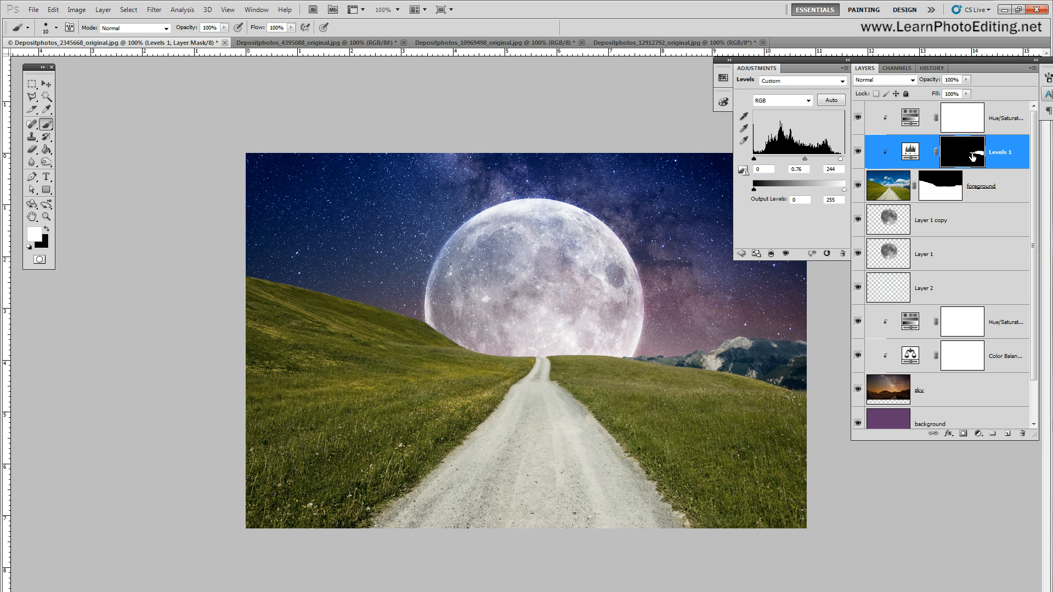
left_click(965, 155, "ctrl")
left_click(1006, 119)
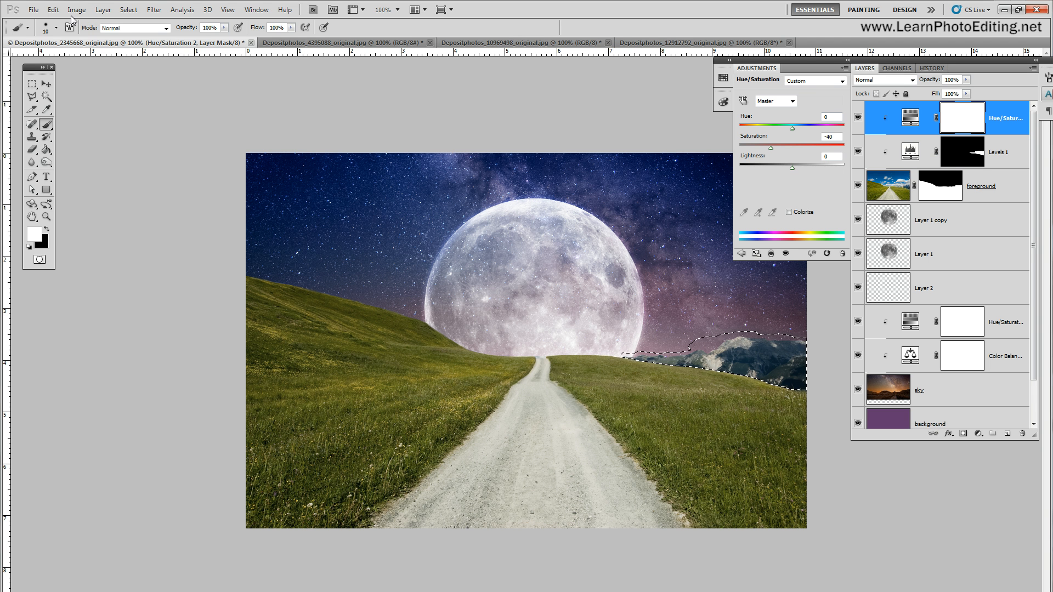
Add another Hue/Saturation adjustment layer masked by the mountain selection and clip it to the foreground layer
left_click(104, 9)
mouse_move(164, 104)
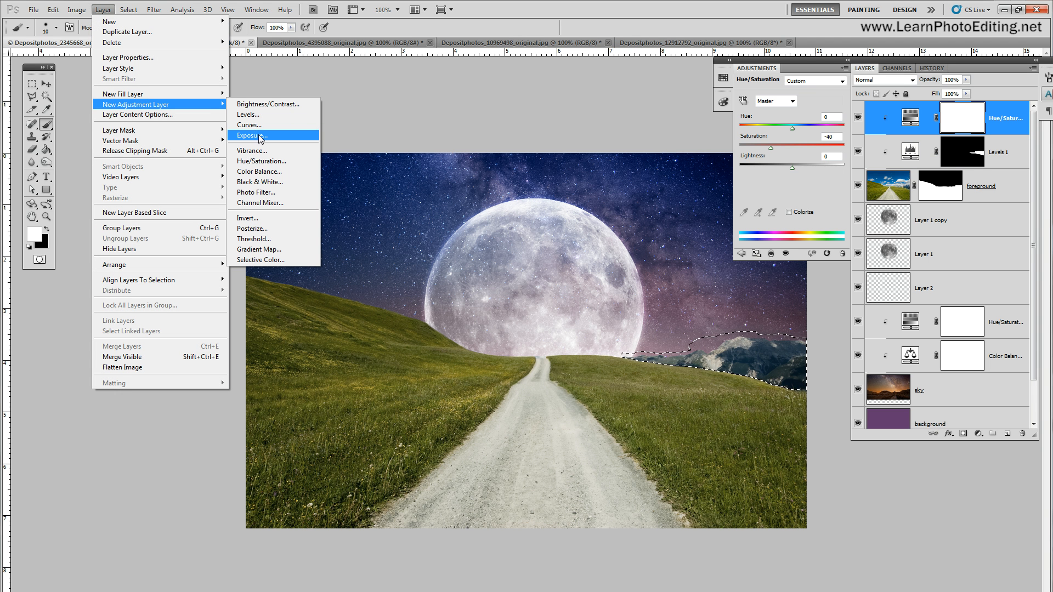
left_click(264, 160)
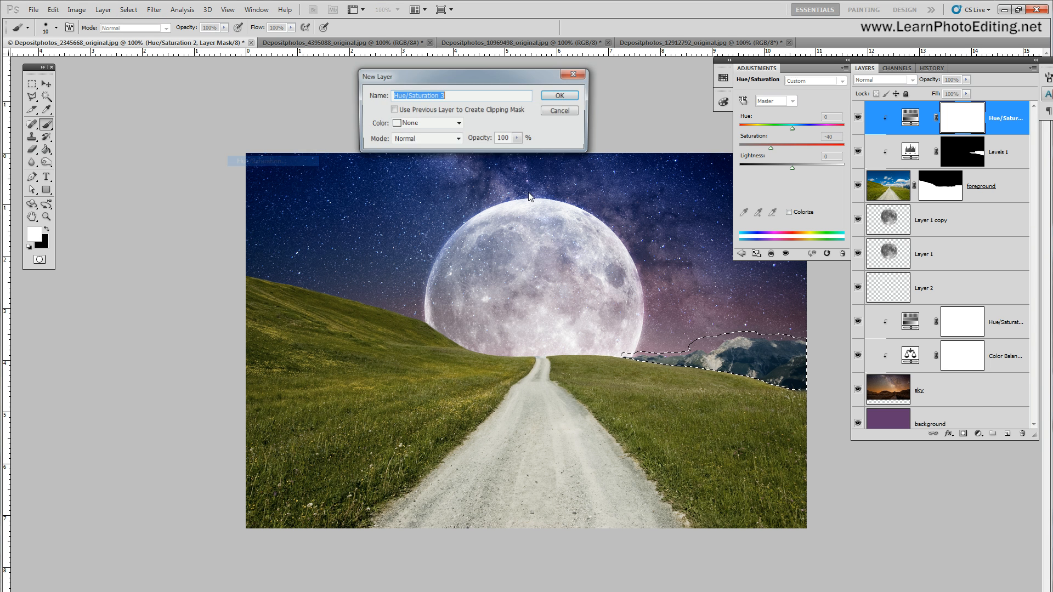
left_click(561, 98)
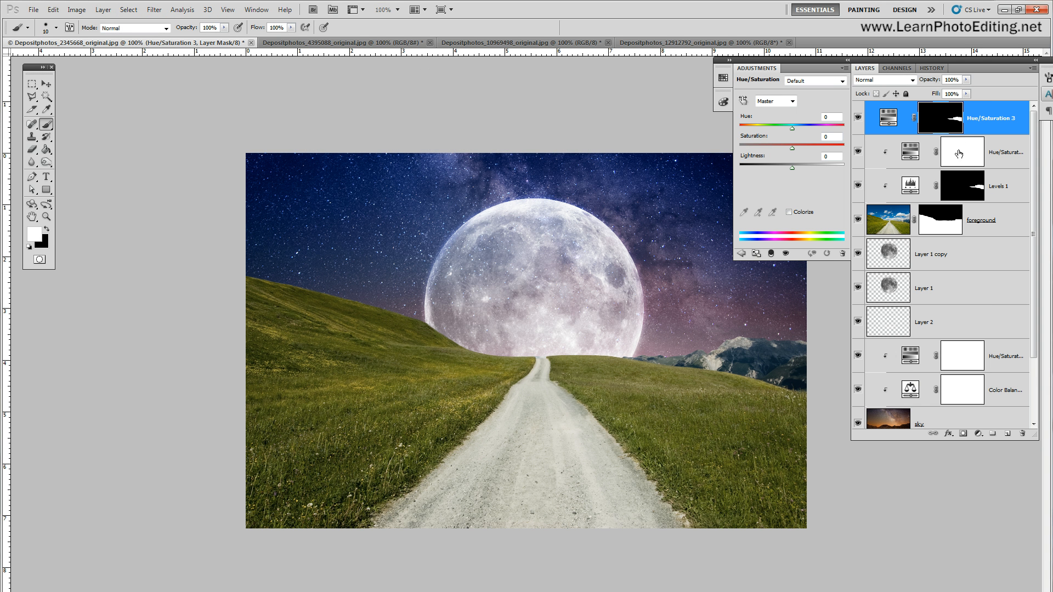
right_click(1003, 119)
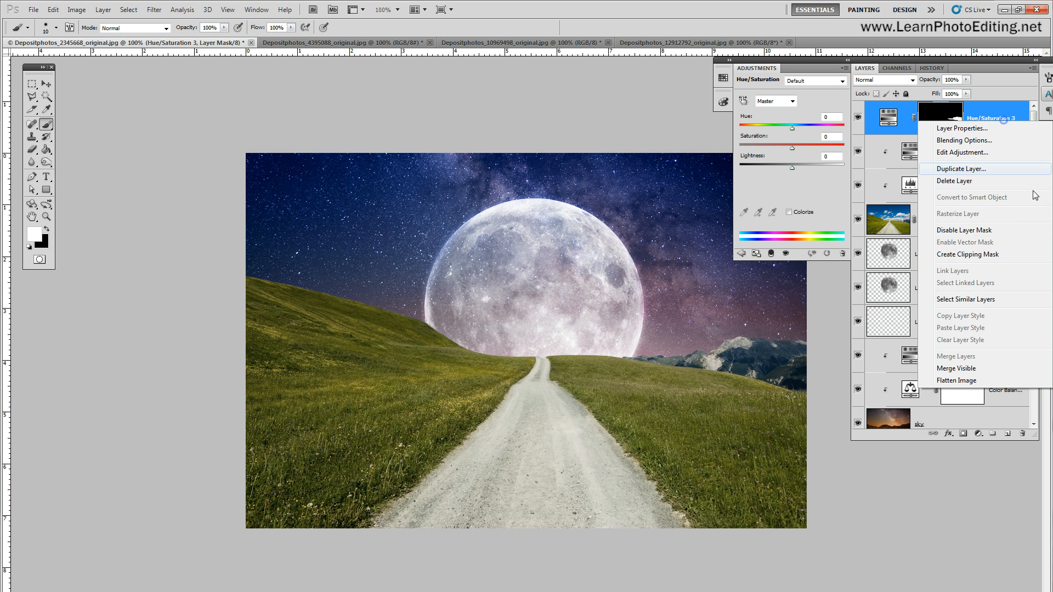
left_click(967, 255)
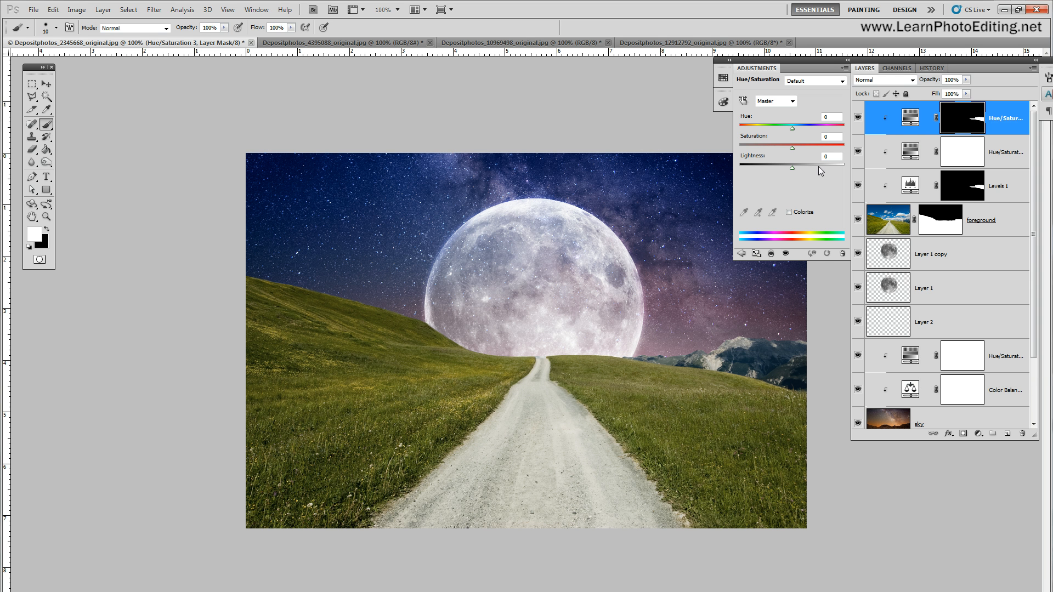
Set the mountain Hue/Saturation layer's Lightness to -15 and compare the result with and without the layer
left_click(832, 157)
type("-1")
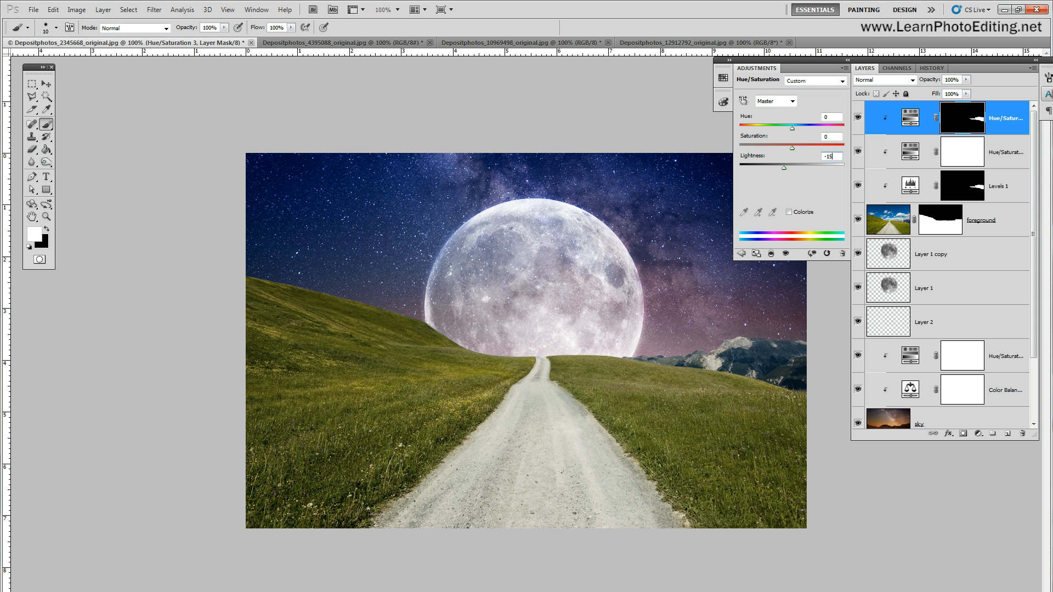
type("5")
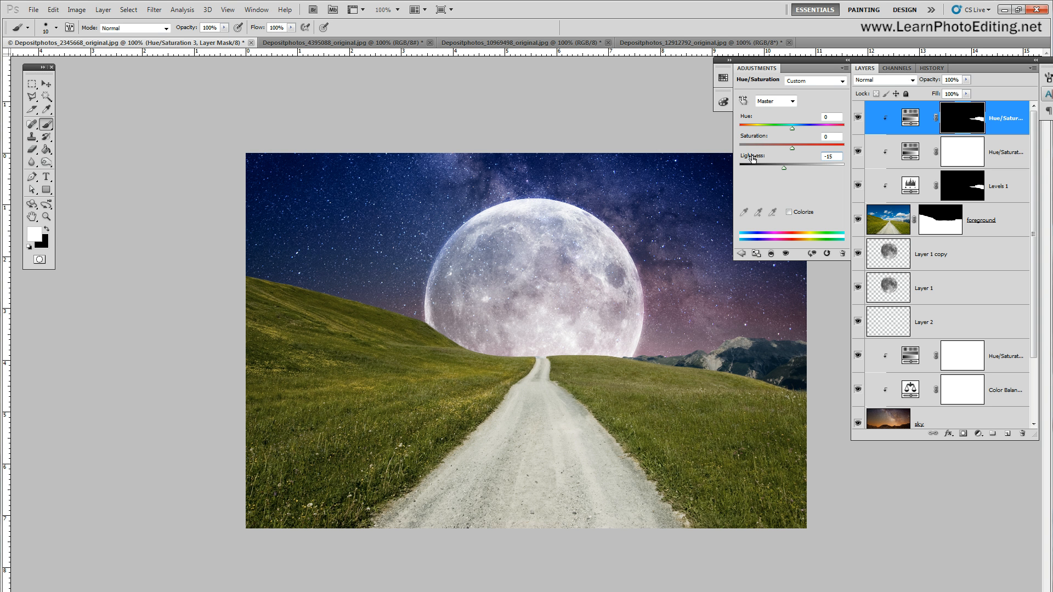
left_click(857, 118)
left_click(858, 119)
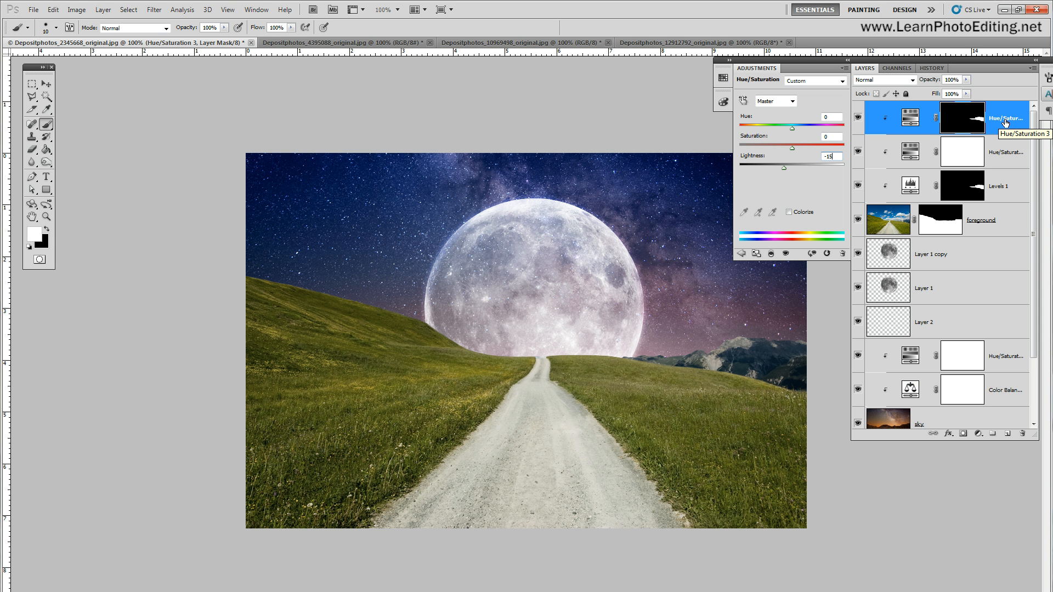
Add an unclipped Hue/Saturation adjustment layer at the top of the layer stack
left_click(103, 9)
mouse_move(145, 109)
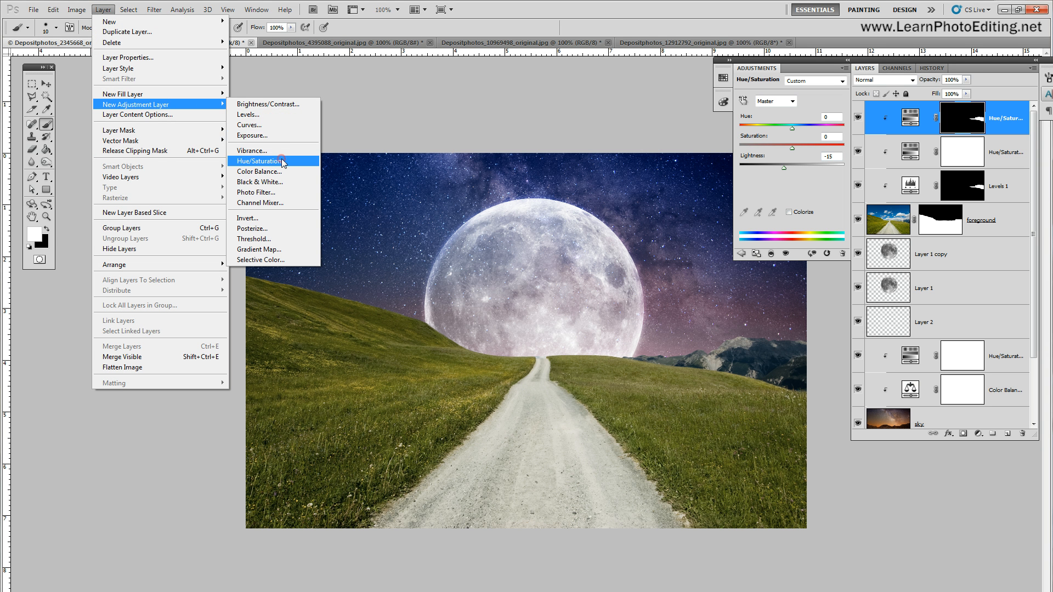
left_click(261, 161)
left_click(553, 94)
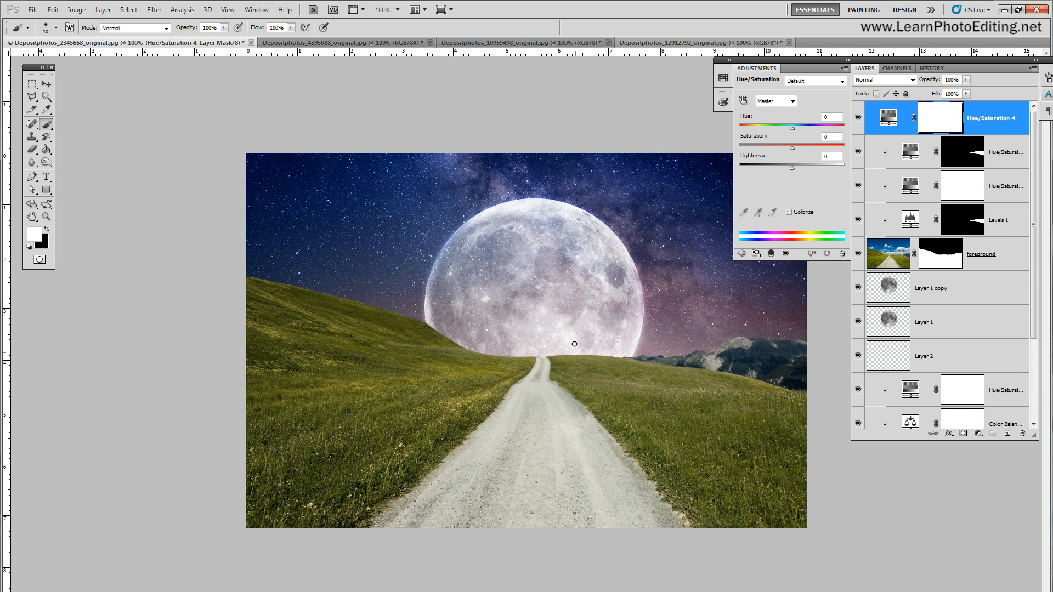
Set the top Hue/Saturation layer's Lightness to -25 and compare the whole image with and without it
left_click(832, 155)
type("-25")
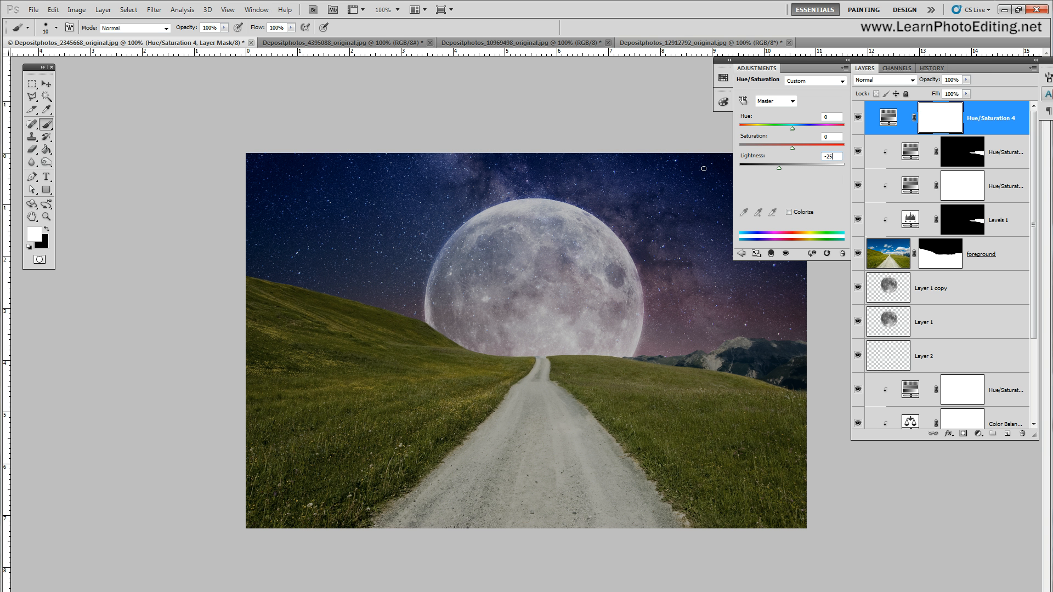
left_click(858, 118)
left_click(859, 117)
left_click(858, 118)
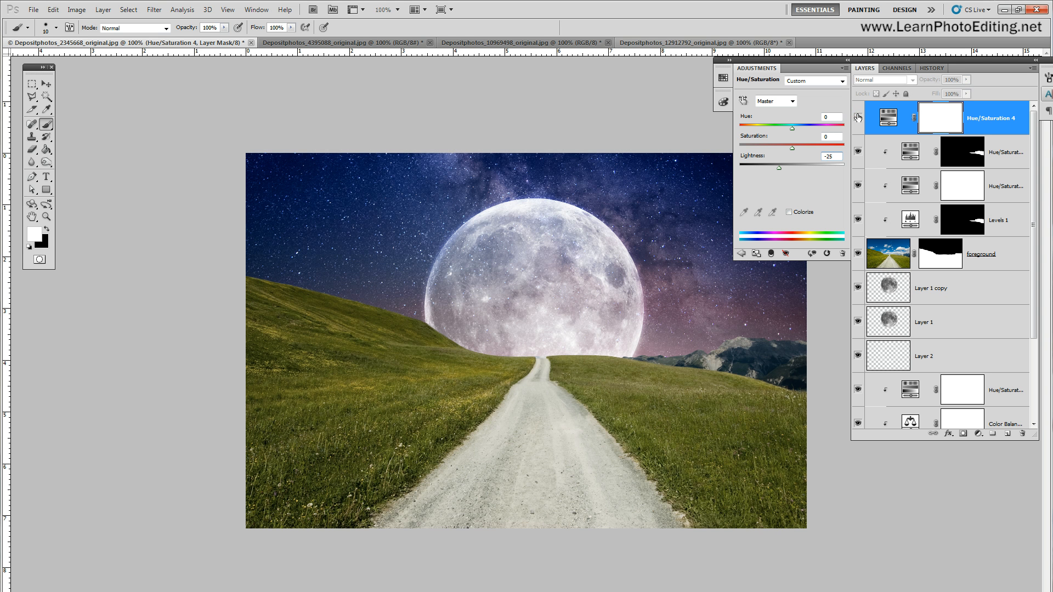
left_click(859, 117)
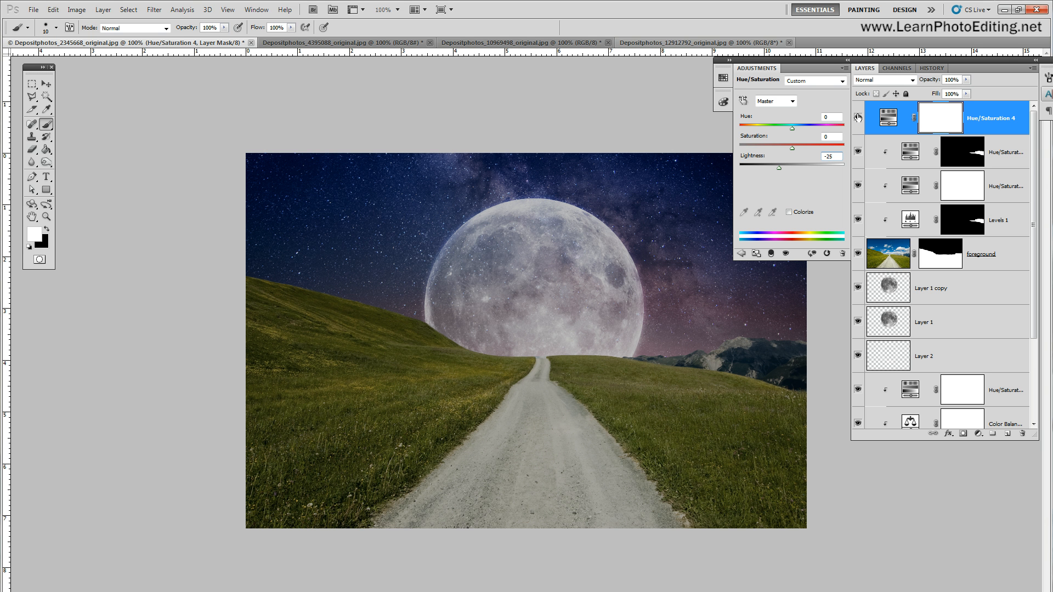
left_click(859, 117)
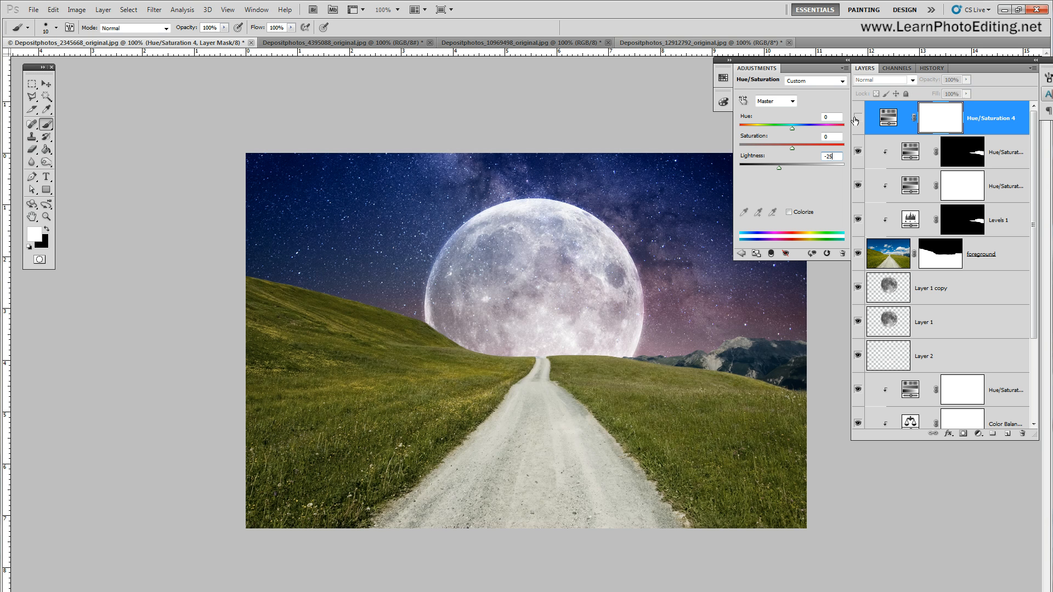
left_click(858, 118)
Duplicate the Hue/Saturation 4 layer within the same document, keeping the suggested name
left_click(103, 9)
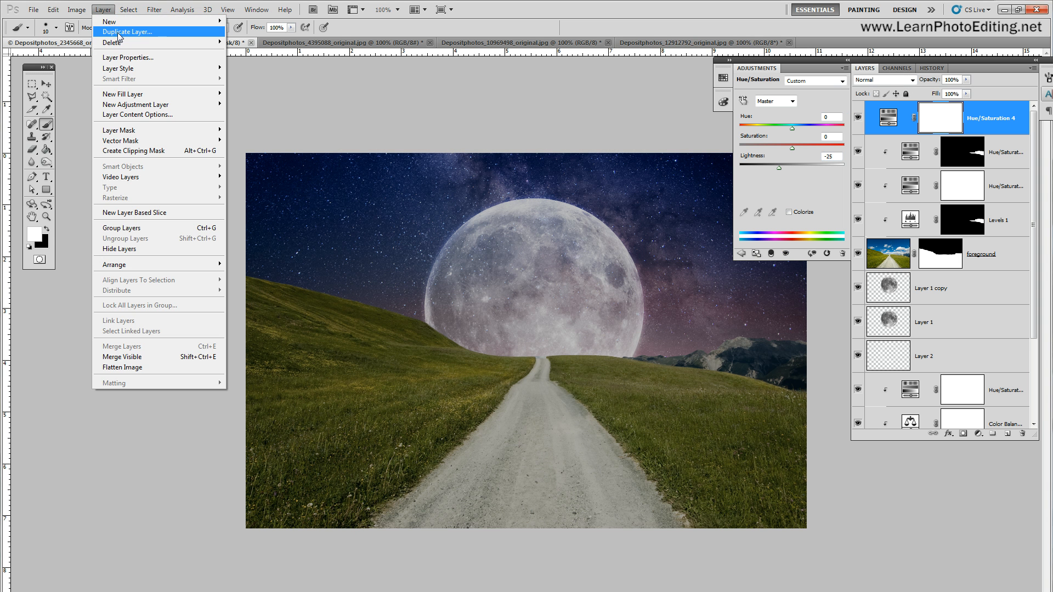
left_click(118, 33)
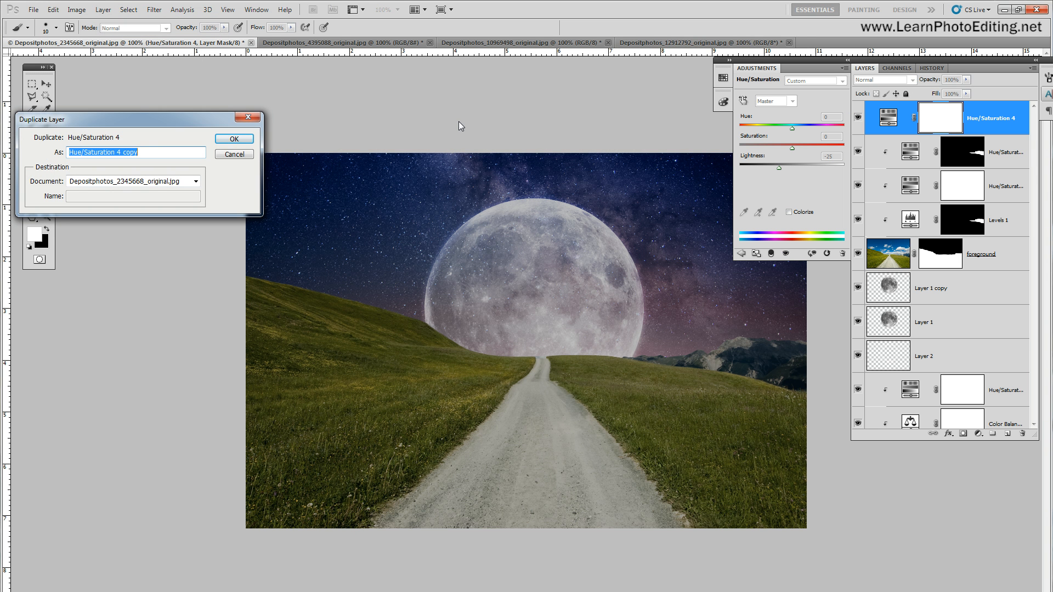
left_click(234, 139)
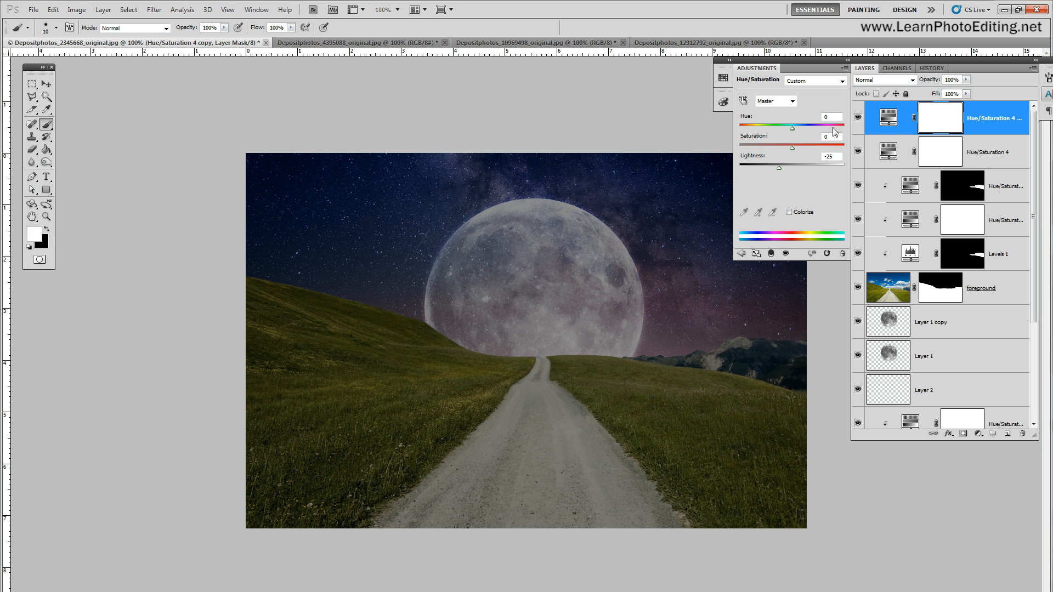
Set up the Brush tool with a size of 300 px and a hardness of 0%
left_click(42, 125)
left_click(57, 30)
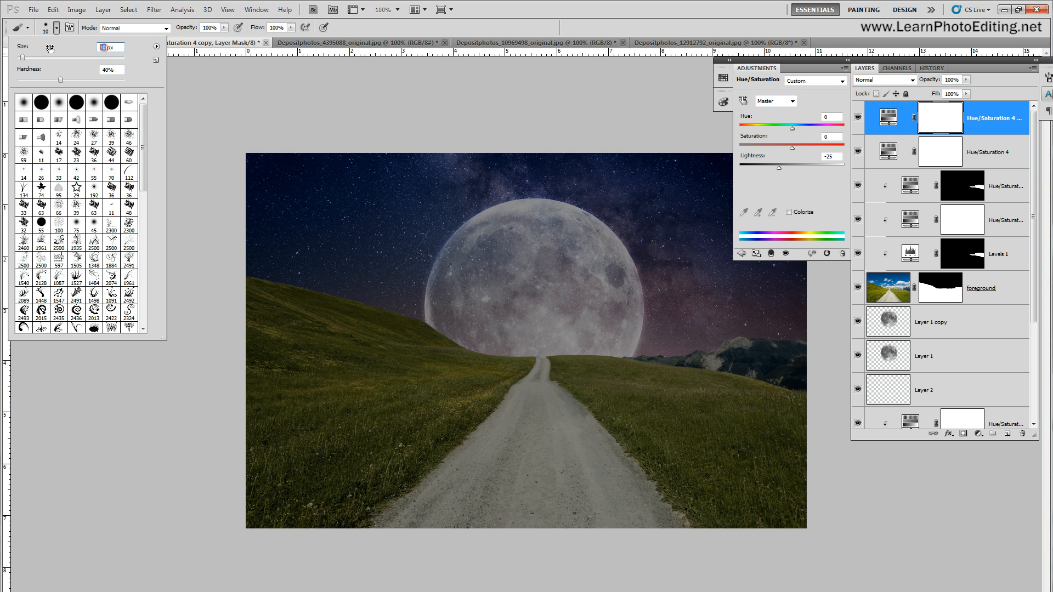
type("400")
type("3")
left_click_drag(100, 48, 102, 71)
type("0")
key("Return")
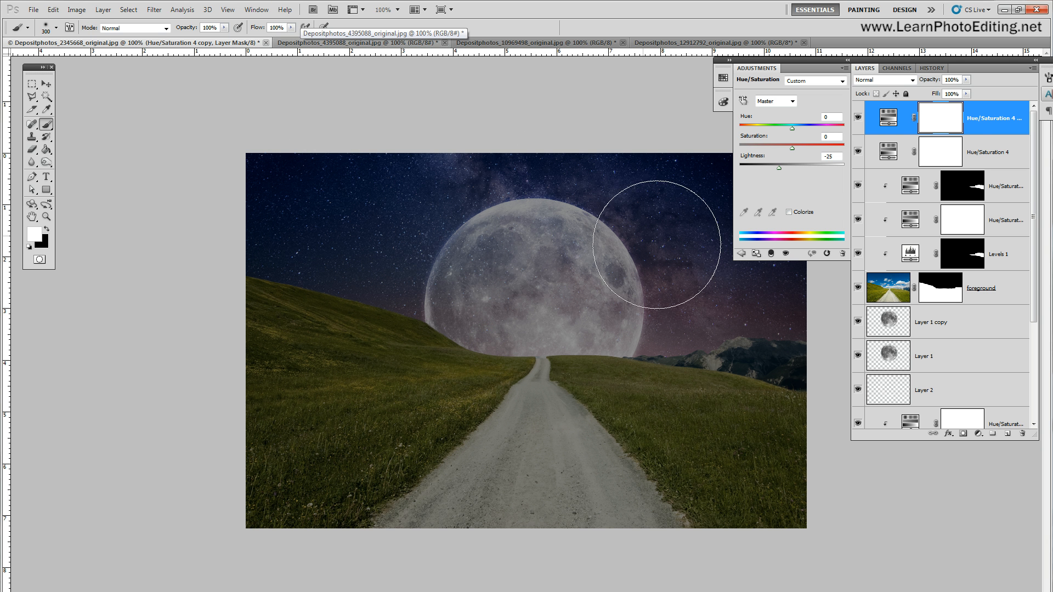
Paint black over the moon on the duplicated Hue/Saturation layer's mask and compare the image with and without the layer
left_click(46, 226)
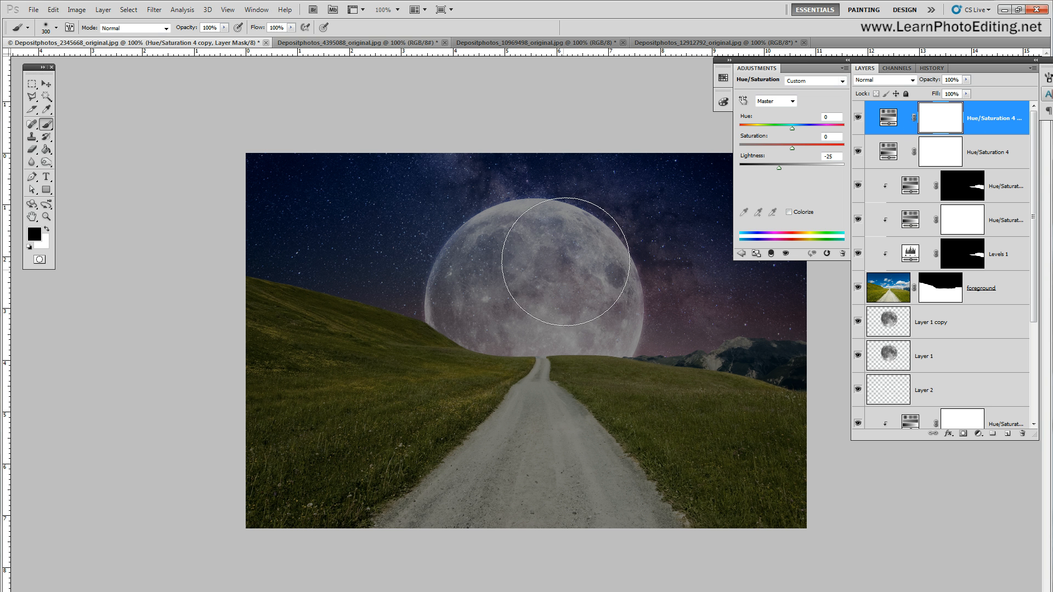
mouse_move(488, 307)
left_mouse_down()
mouse_move(450, 272)
mouse_move(449, 296)
mouse_move(446, 259)
mouse_move(495, 279)
mouse_move(529, 255)
mouse_move(564, 275)
mouse_move(561, 247)
mouse_move(592, 300)
mouse_move(566, 341)
mouse_move(598, 322)
mouse_move(618, 317)
mouse_move(619, 326)
mouse_move(609, 266)
mouse_move(563, 241)
mouse_move(492, 233)
mouse_move(456, 248)
mouse_move(441, 295)
mouse_move(535, 329)
mouse_move(591, 297)
mouse_move(485, 249)
left_mouse_up()
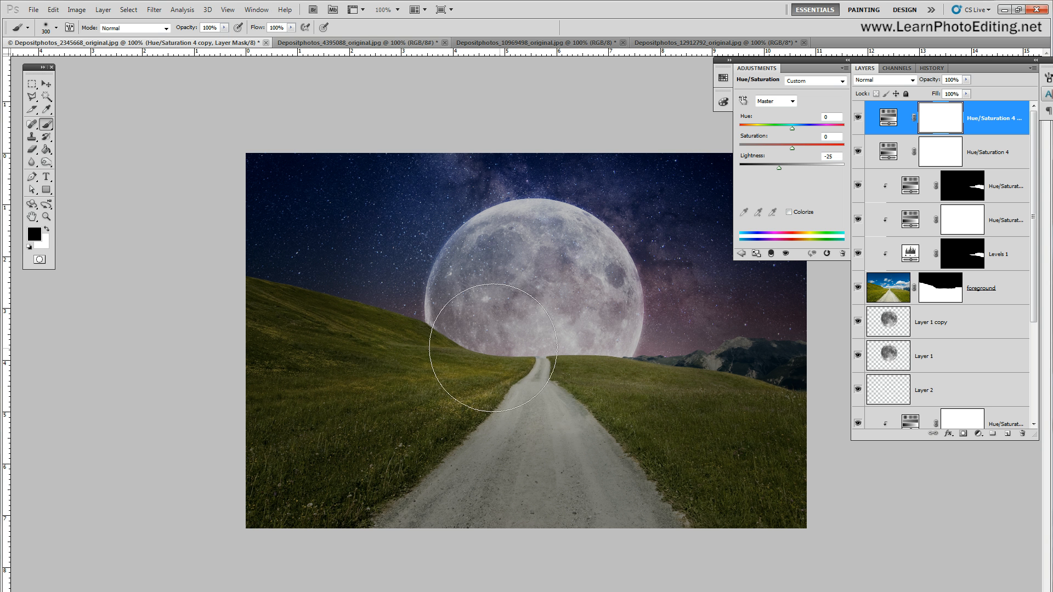
mouse_move(472, 340)
left_mouse_down()
mouse_move(417, 305)
mouse_move(426, 311)
mouse_move(441, 282)
mouse_move(481, 254)
mouse_move(546, 242)
left_mouse_up()
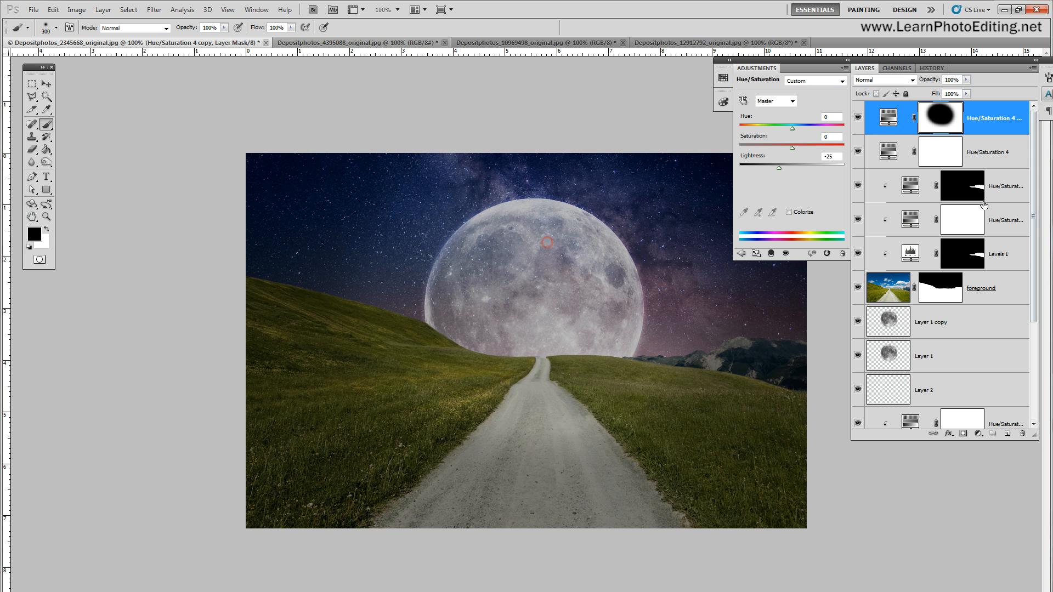
left_click(857, 118)
left_click(857, 118)
Add a Black & White adjustment layer at the top of the layer stack
left_click_drag(780, 60, 851, 59)
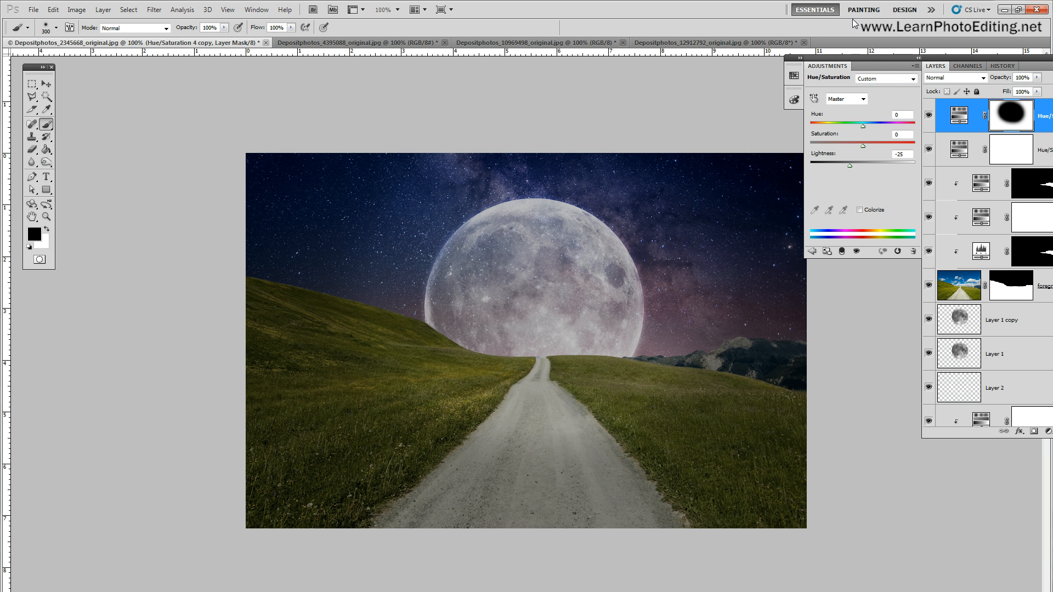
left_click(103, 9)
mouse_move(122, 108)
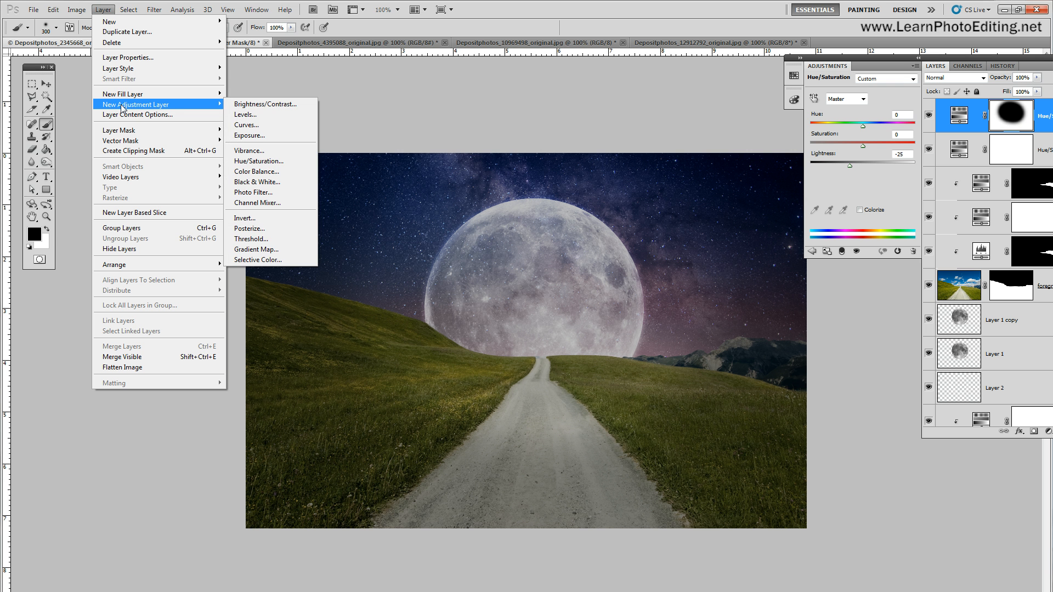
left_click(270, 184)
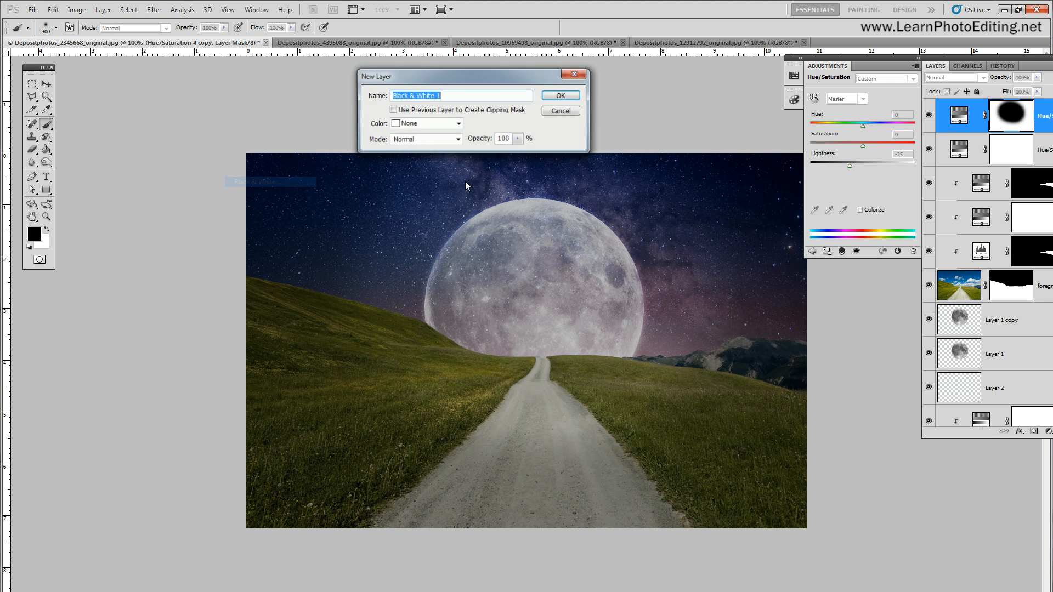
left_click(556, 96)
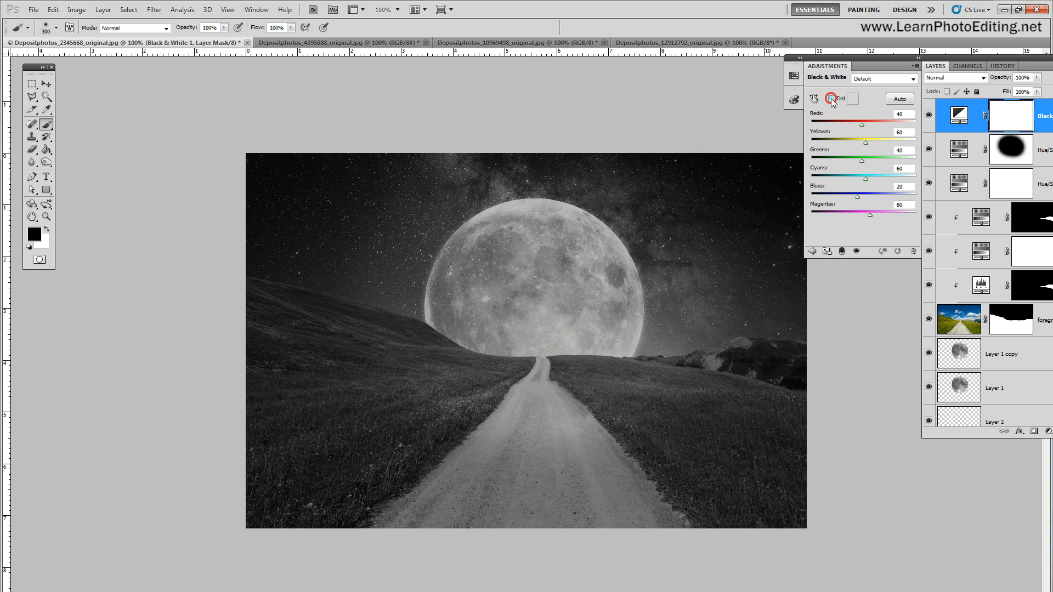
Tint the Black & White 1 adjustment layer with the dark blue color 1a244f
left_click(851, 101)
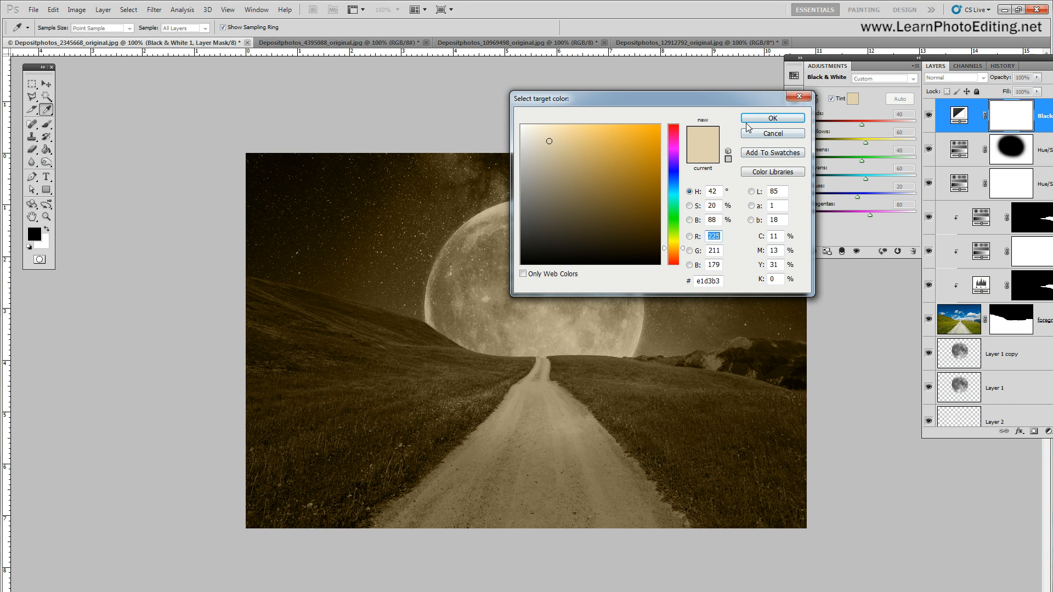
left_click_drag(742, 102, 683, 71)
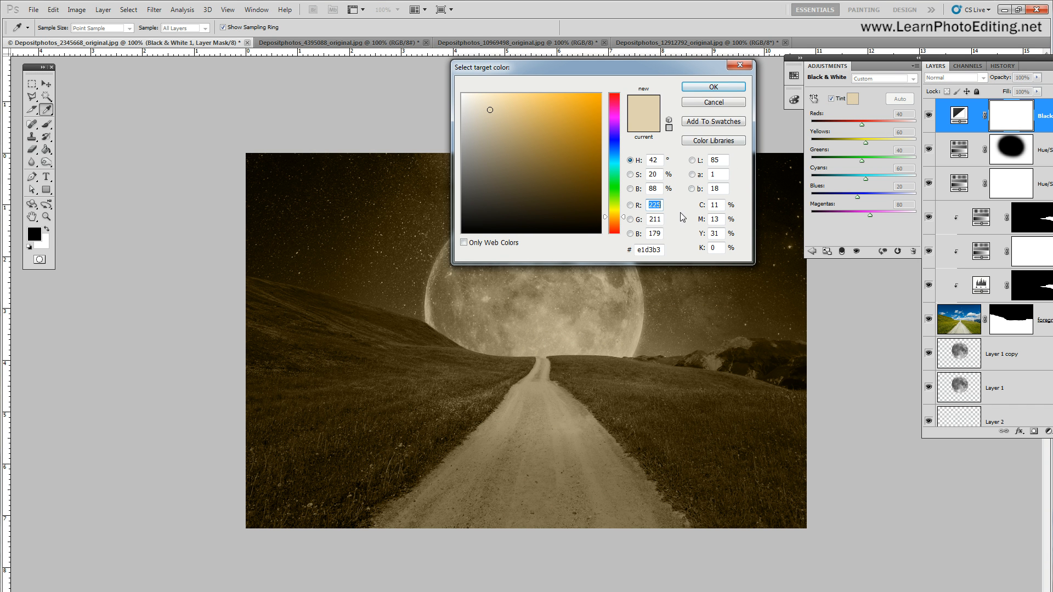
double_click(662, 251)
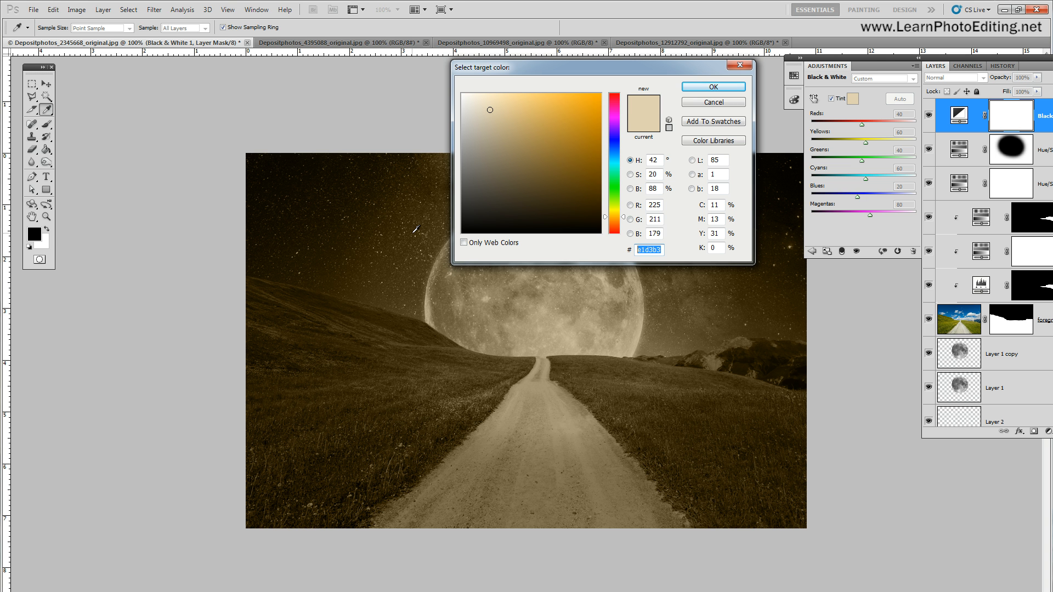
type("1")
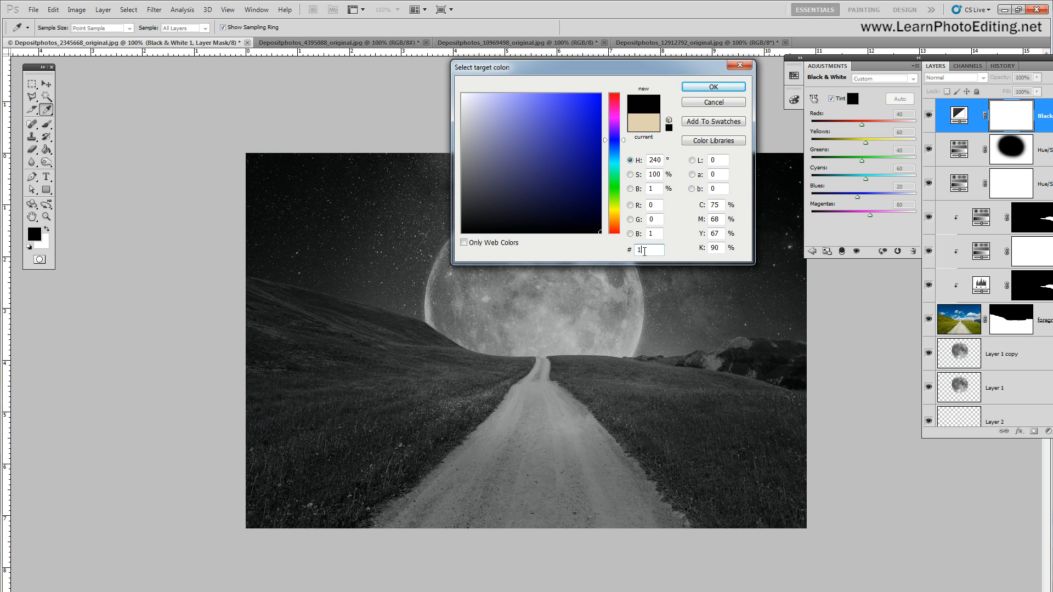
type("a244f")
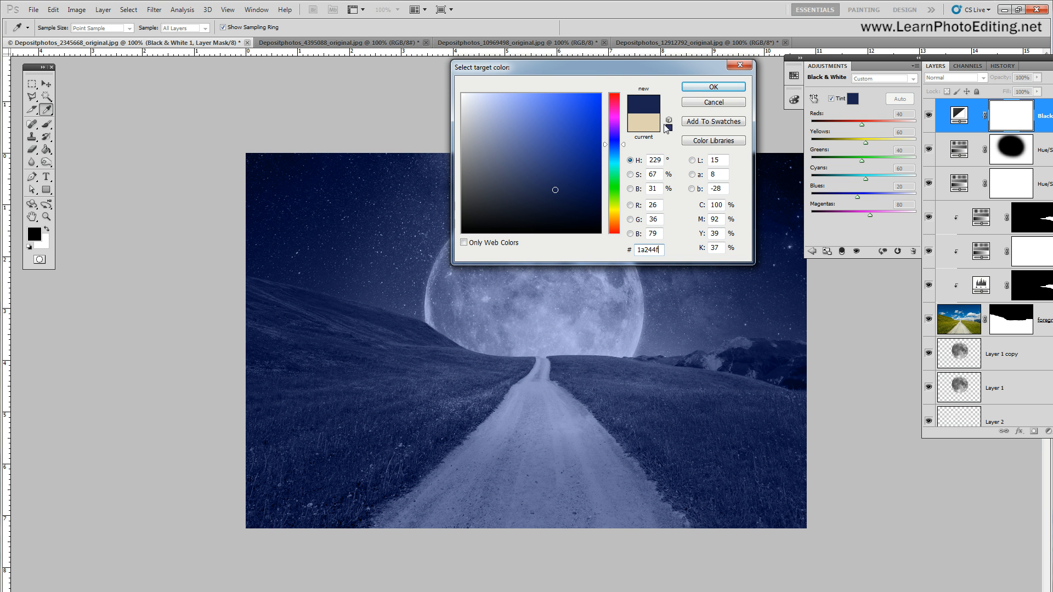
left_click(701, 88)
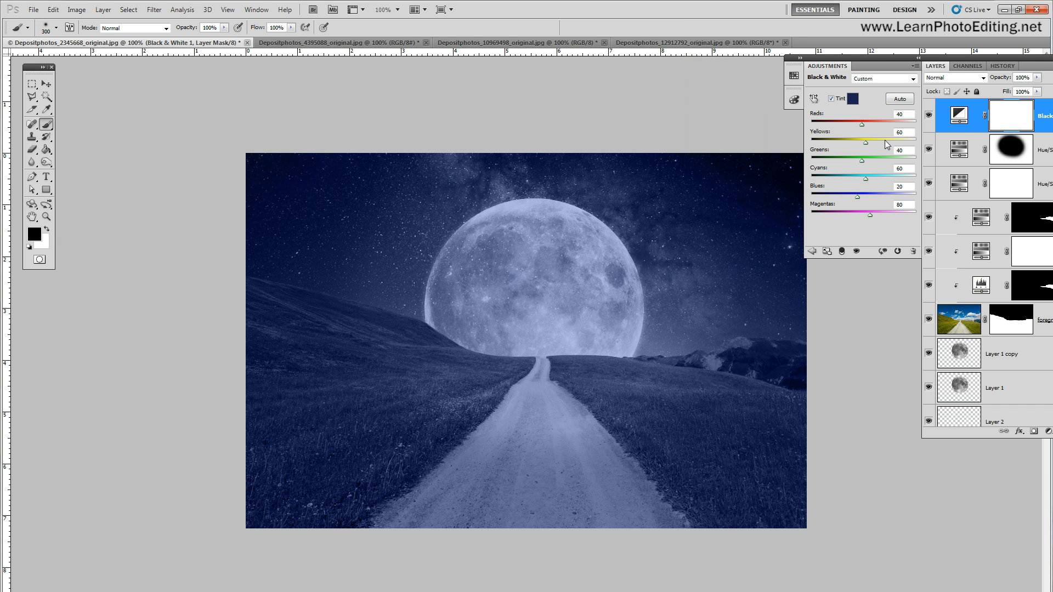
Set the Black & White 1 layer's blend mode to Soft Light and compare the image with and without it
left_click(964, 78)
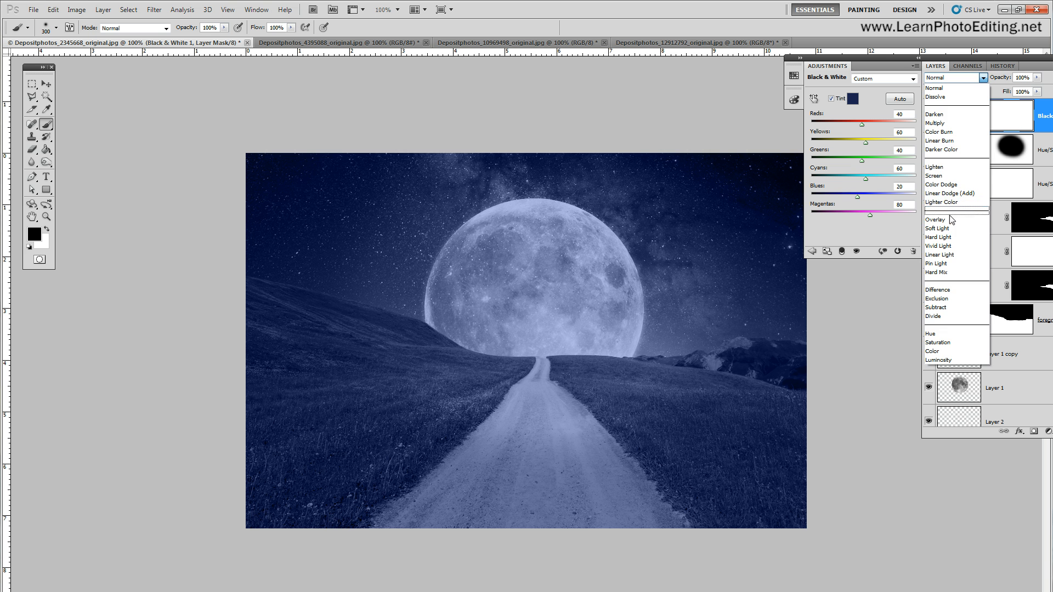
left_click(944, 228)
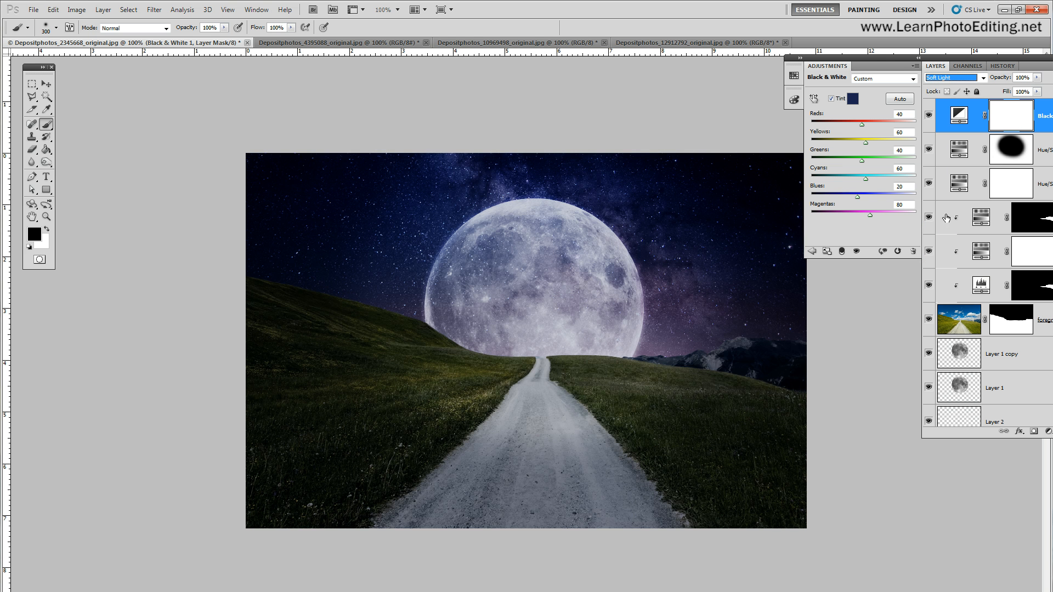
left_click(928, 115)
left_click(928, 116)
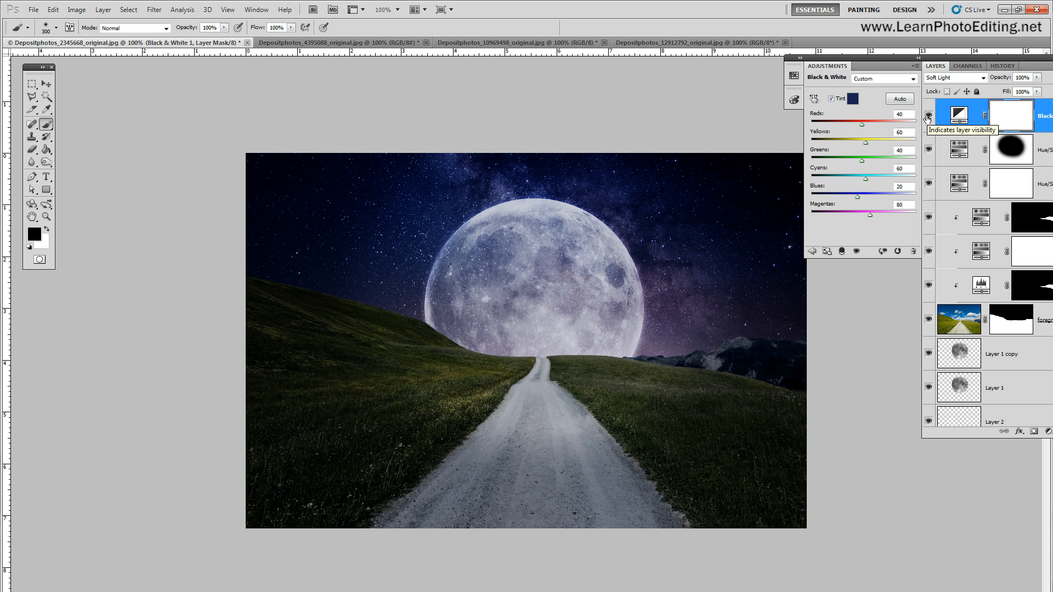
Set the Black & White levels to Reds -184, Yellows 23, Greens -12, Blues -27 and Magentas 36, and compare with and without the layer
left_click(862, 125)
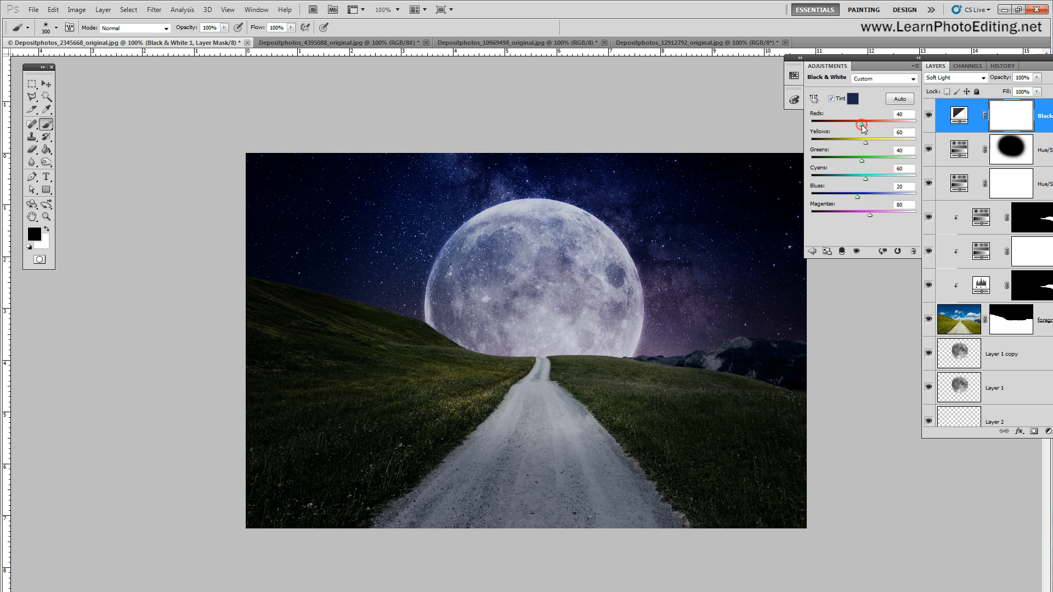
mouse_move(835, 124)
left_mouse_down()
mouse_move(879, 127)
mouse_move(814, 125)
left_mouse_up()
left_click_drag(872, 140, 866, 140)
left_click_drag(859, 142, 857, 141)
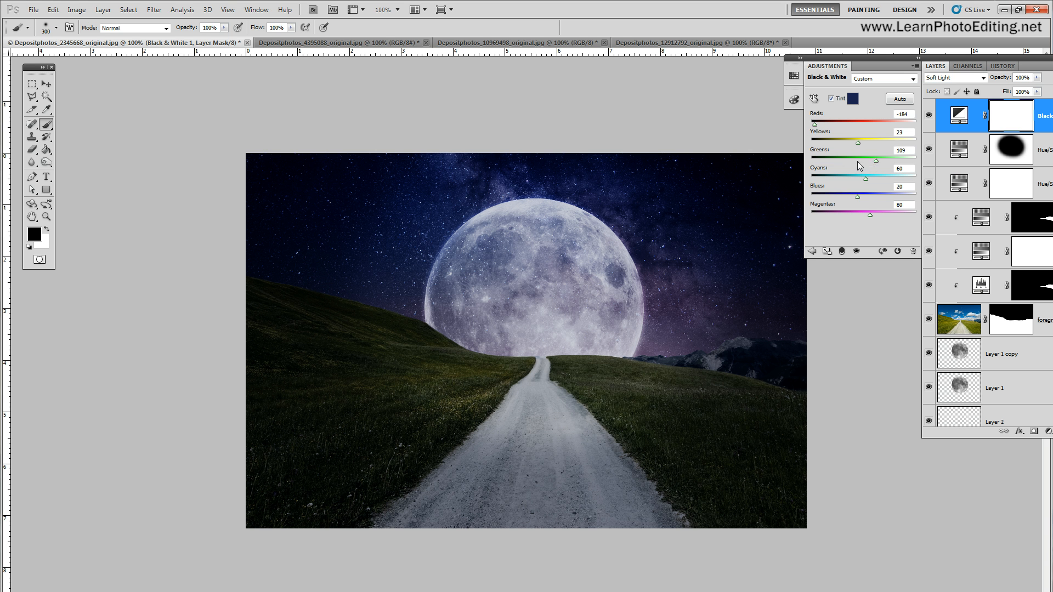
mouse_move(864, 161)
left_mouse_down()
mouse_move(880, 165)
mouse_move(845, 163)
left_mouse_up()
left_click_drag(851, 163, 850, 163)
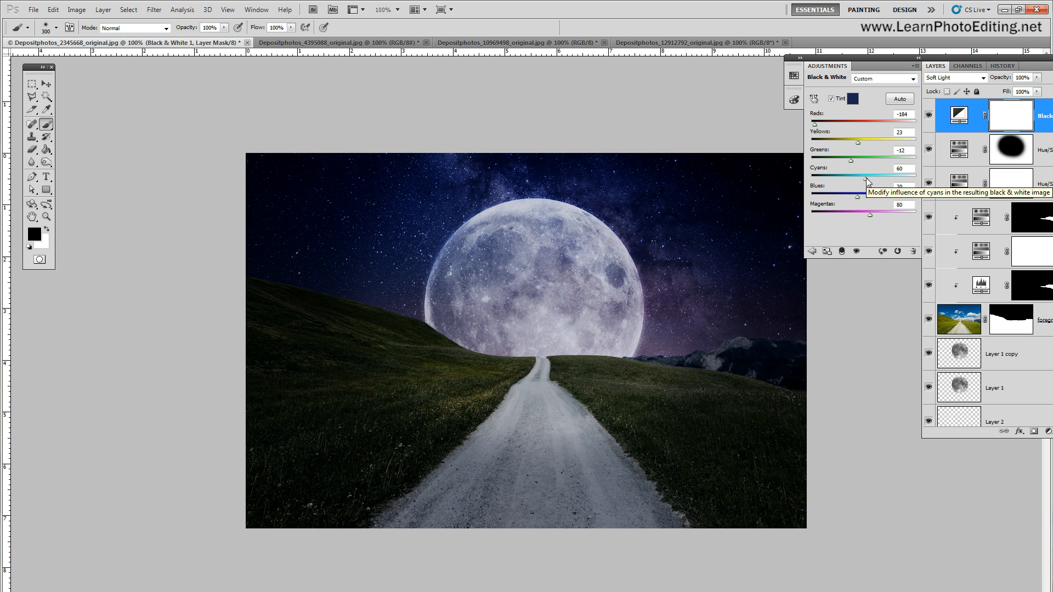
left_click_drag(848, 196, 848, 195)
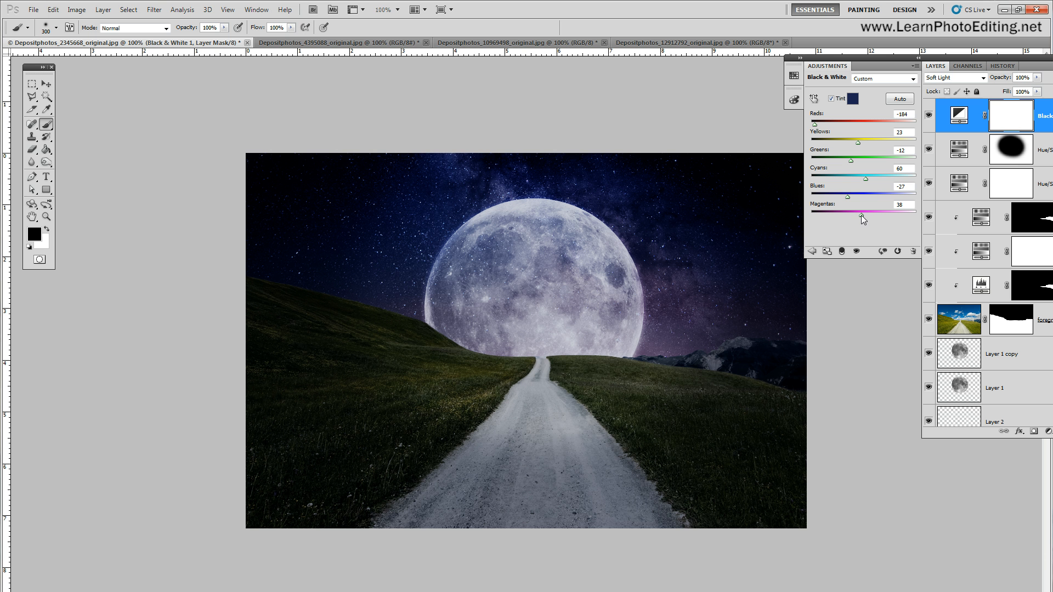
left_click(930, 116)
left_click(929, 116)
left_click(930, 116)
left_click(929, 116)
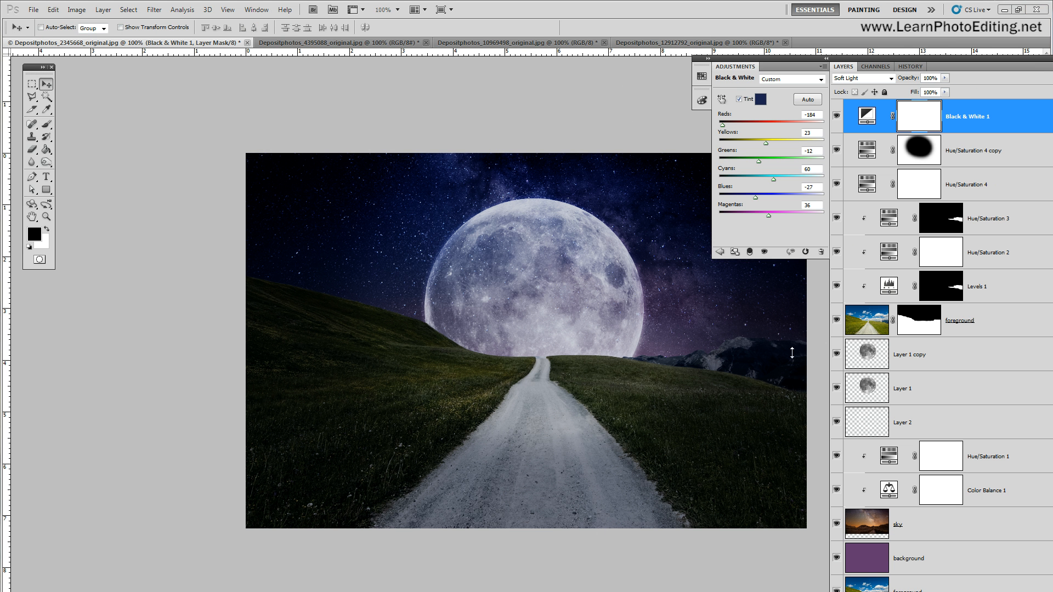
Lower the sky layer's opacity to 70%
left_click(919, 525)
left_click(919, 525)
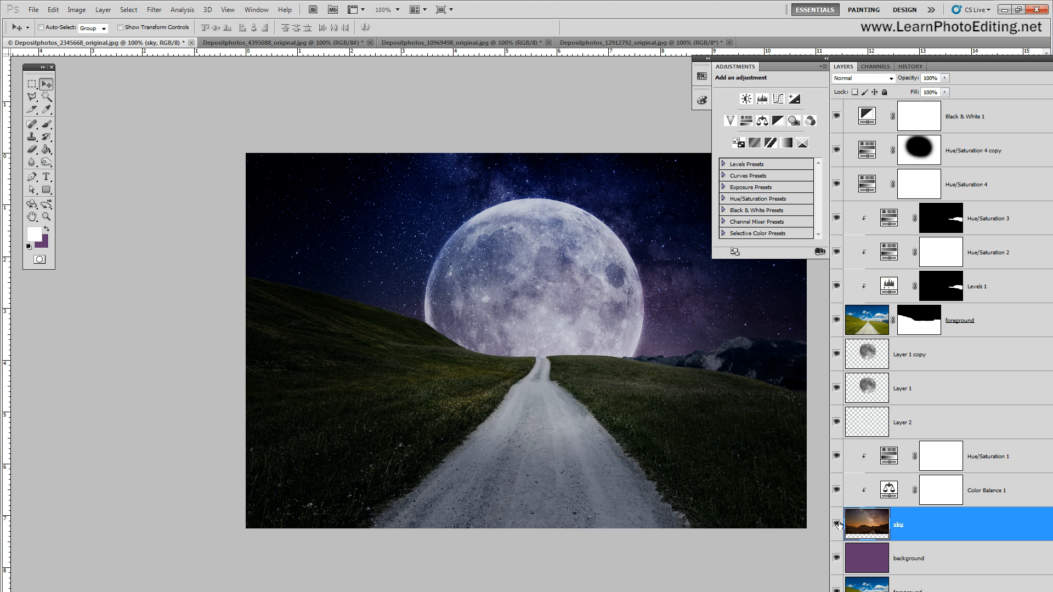
left_click(930, 78)
type("70")
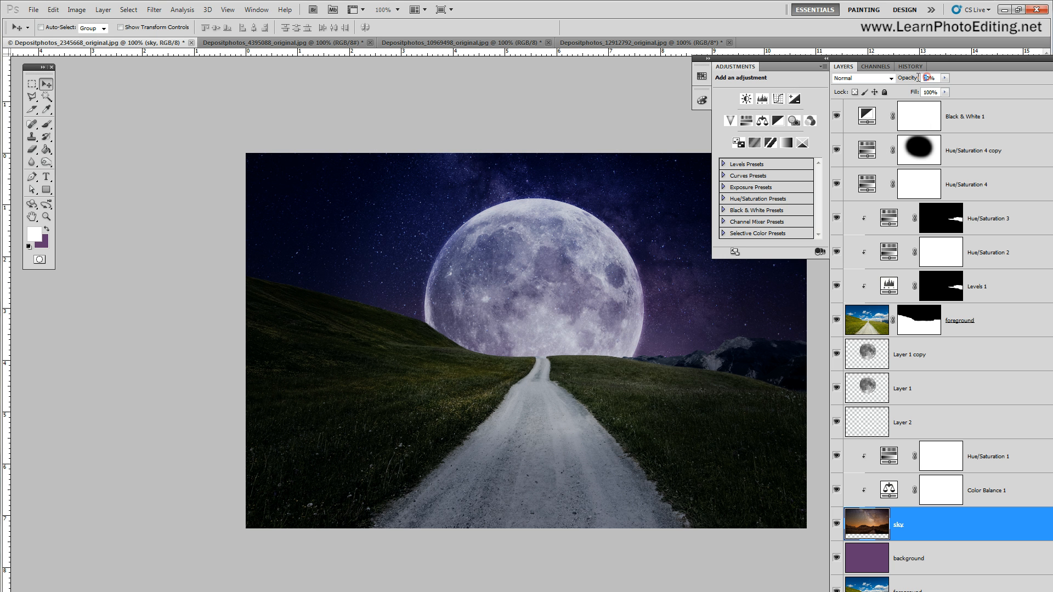
left_click_drag(918, 77, 911, 79)
type("7")
Load the moon's outline from Layer 1 as a selection and add a new Normal-mode layer above Layer 2
left_click(867, 385)
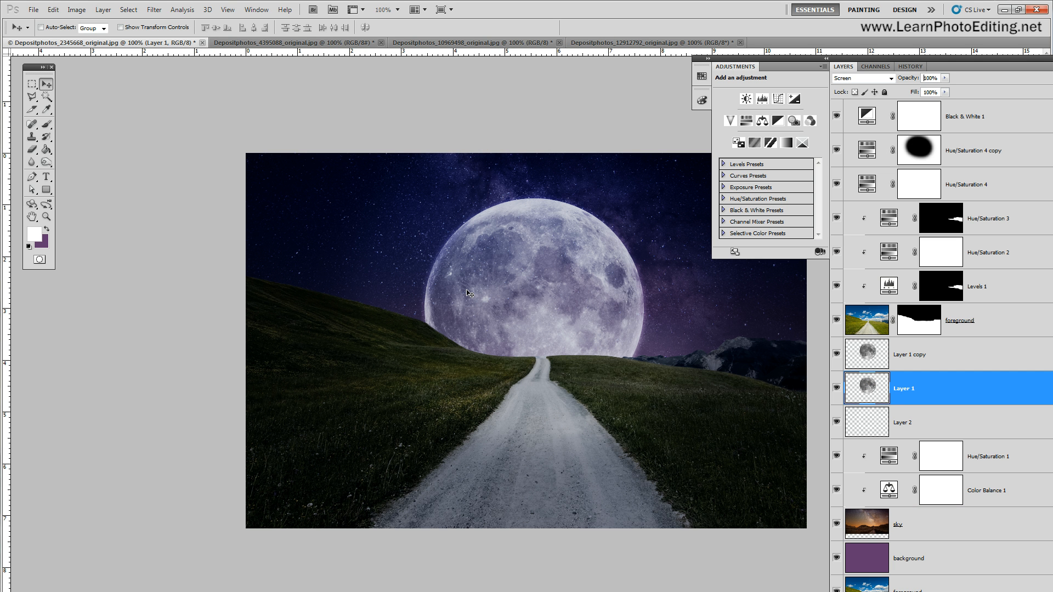
left_click(882, 395, "ctrl")
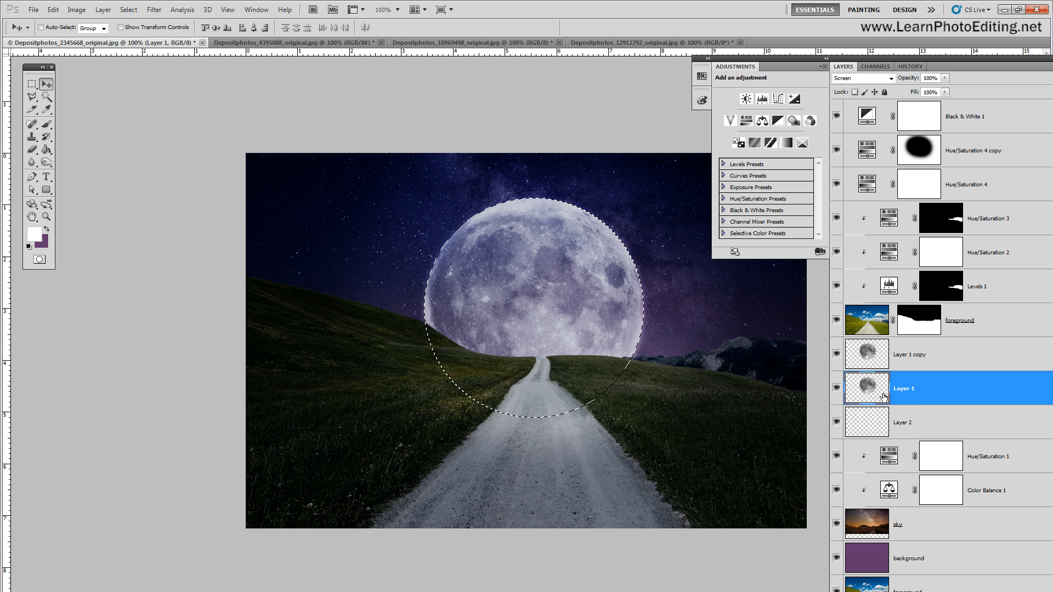
left_click(921, 423)
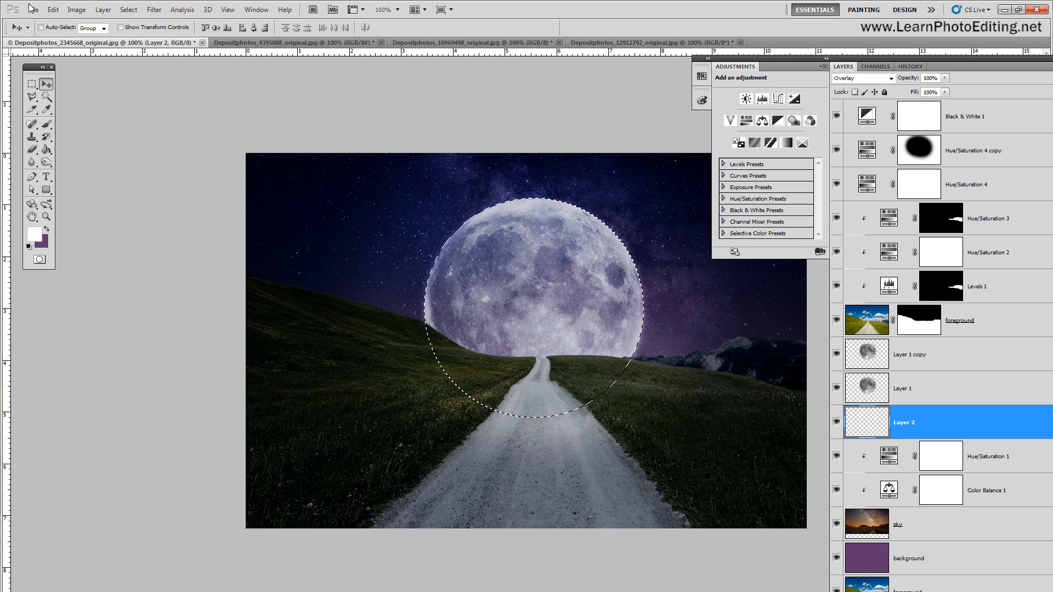
left_click(103, 9)
mouse_move(115, 17)
left_click(247, 17)
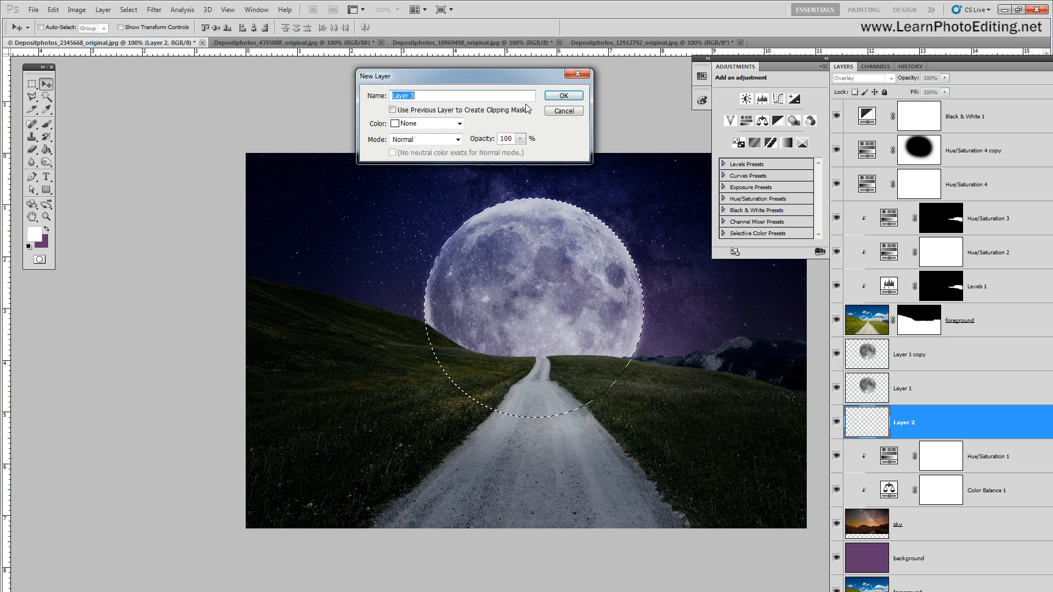
left_click(563, 95)
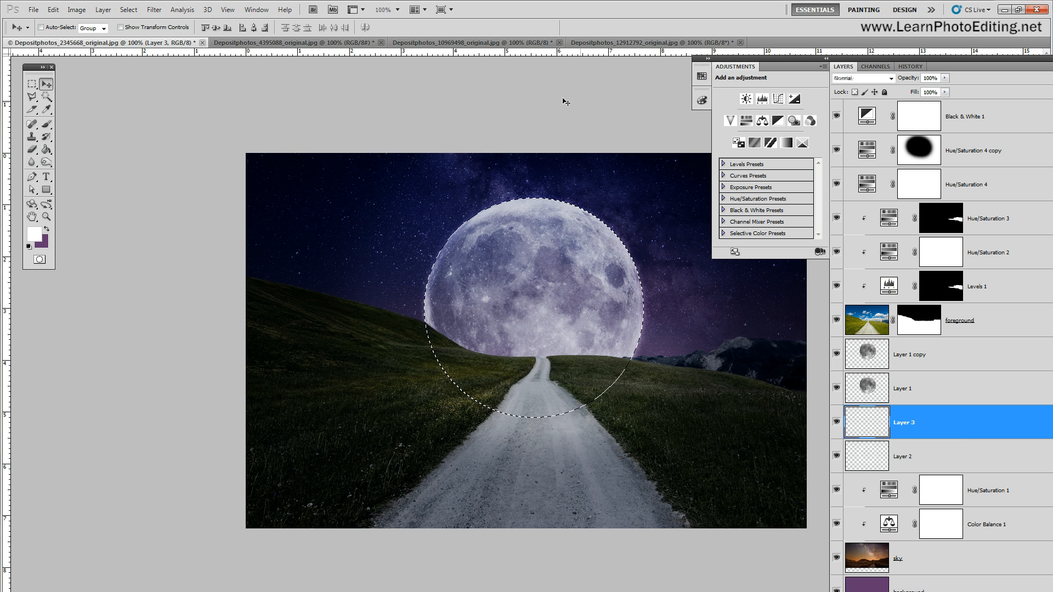
Fill the moon selection with white on the new layer and deselect it
left_click(46, 149)
left_click(545, 303)
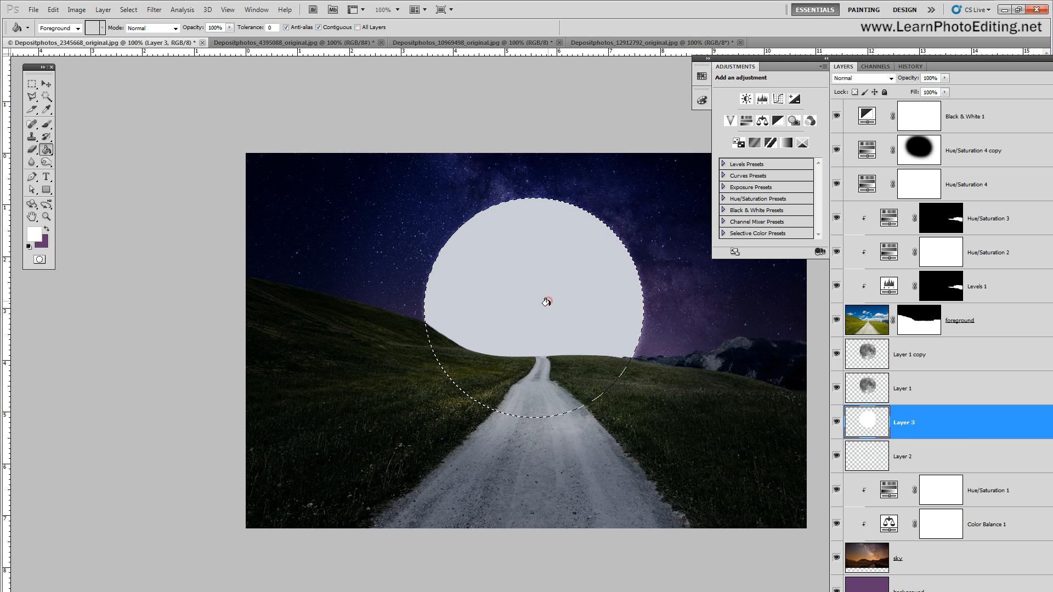
left_click(130, 10)
left_click(137, 32)
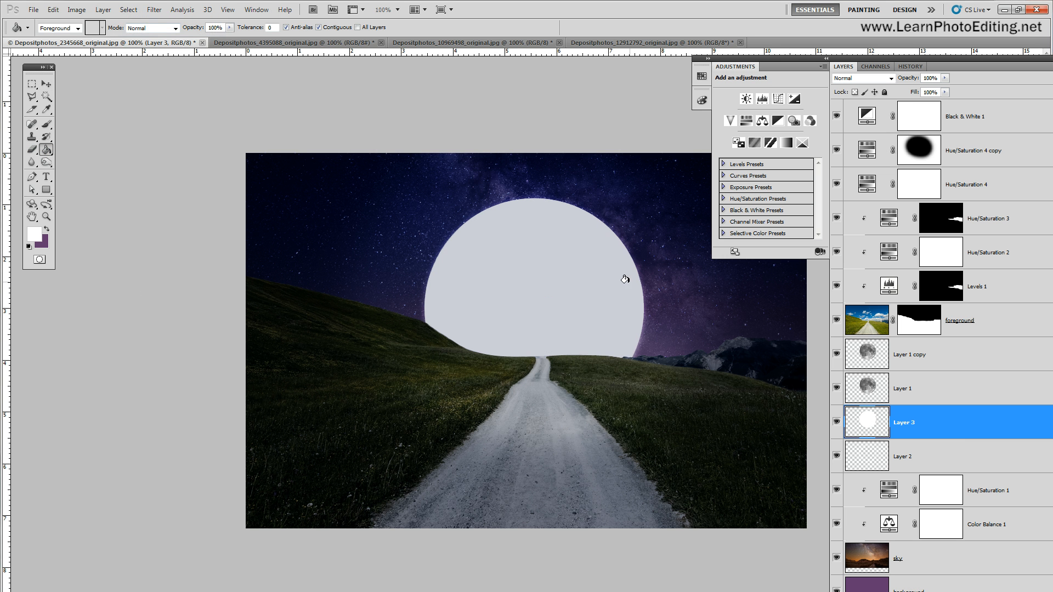
Set the white moon fill layer's opacity to 20% and compare the image with and without it
left_click(930, 78)
type("20")
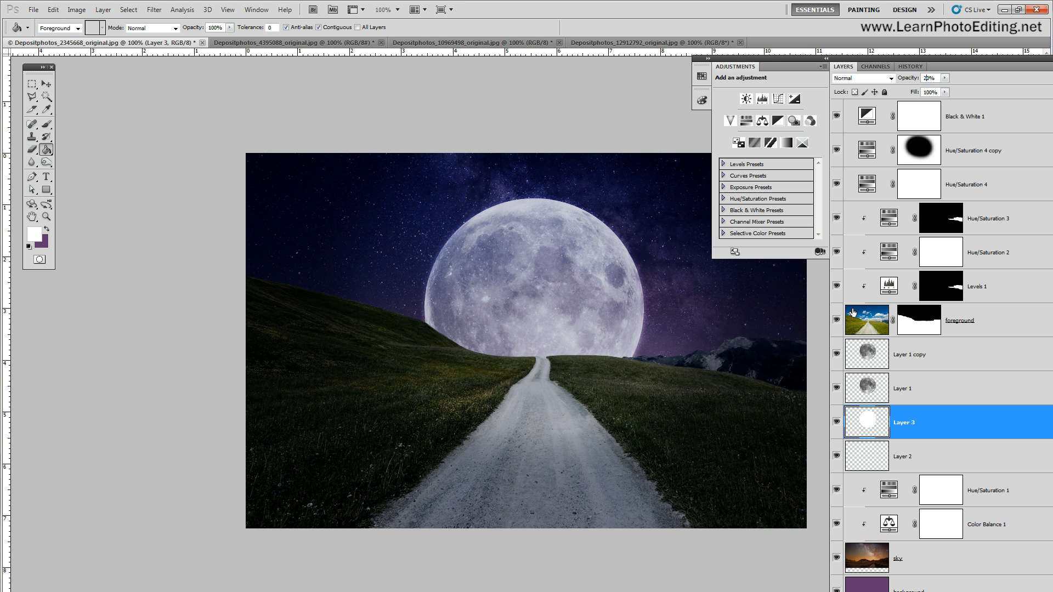
left_click(839, 423)
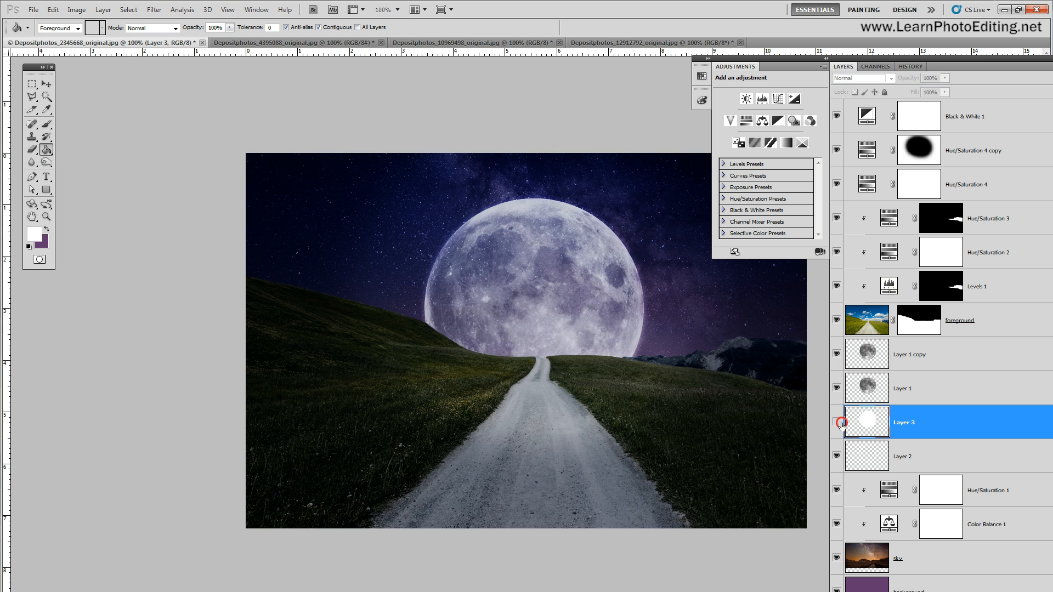
left_click(838, 422)
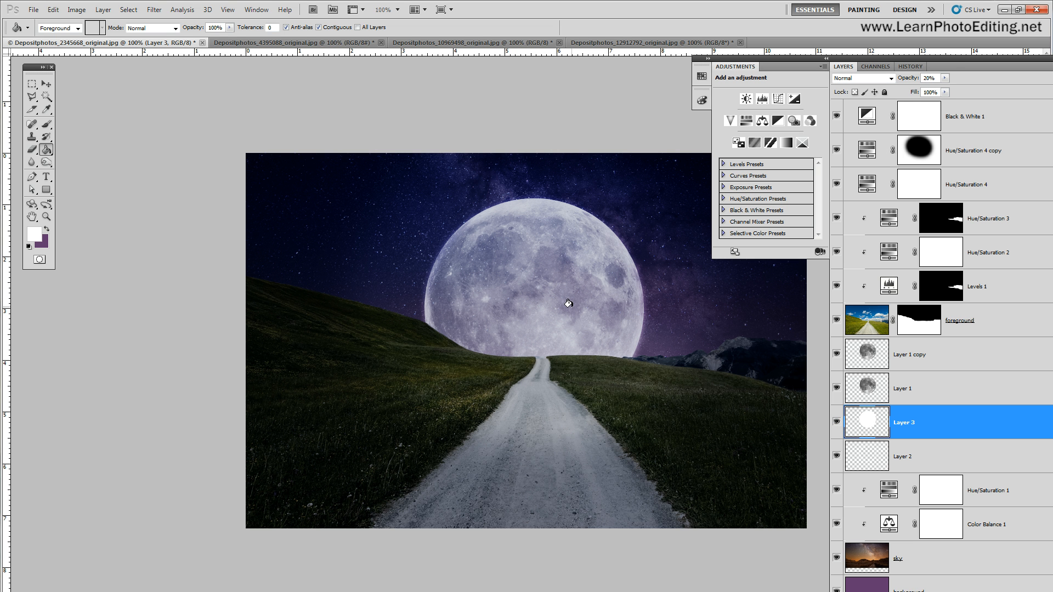
Compare the image with and without the Black & White 1 layer, and copy that layer to a new one above it
left_click(907, 57)
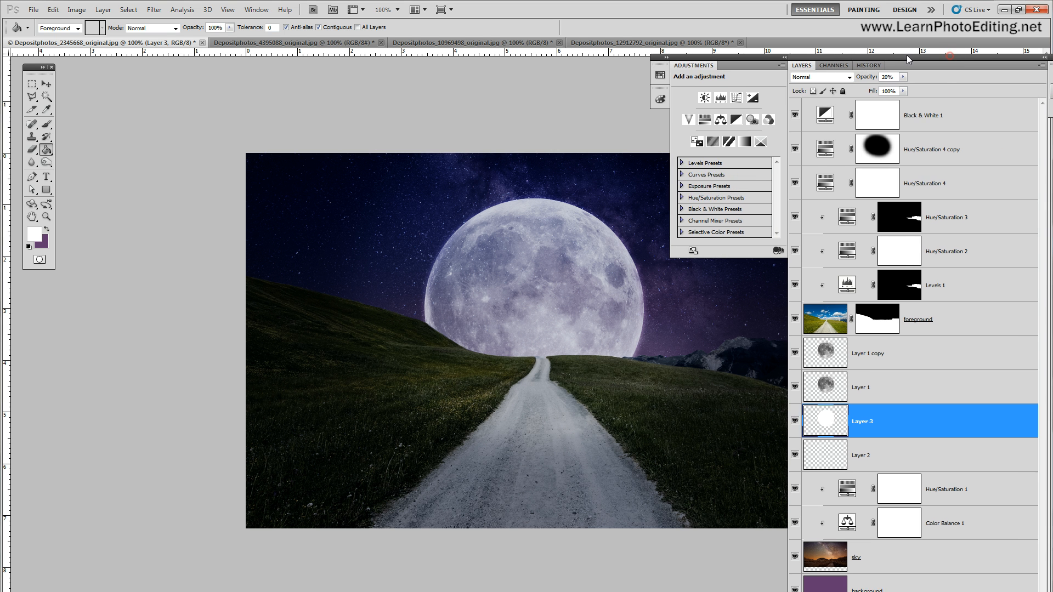
left_click(944, 115)
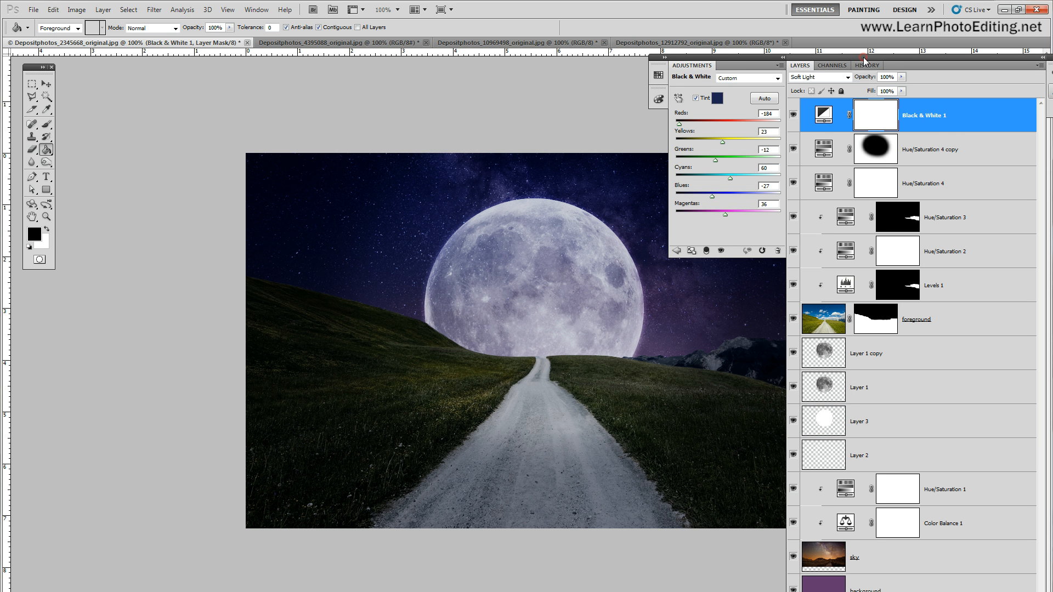
left_click(939, 58)
left_click_drag(939, 62, 898, 79)
left_click(828, 137)
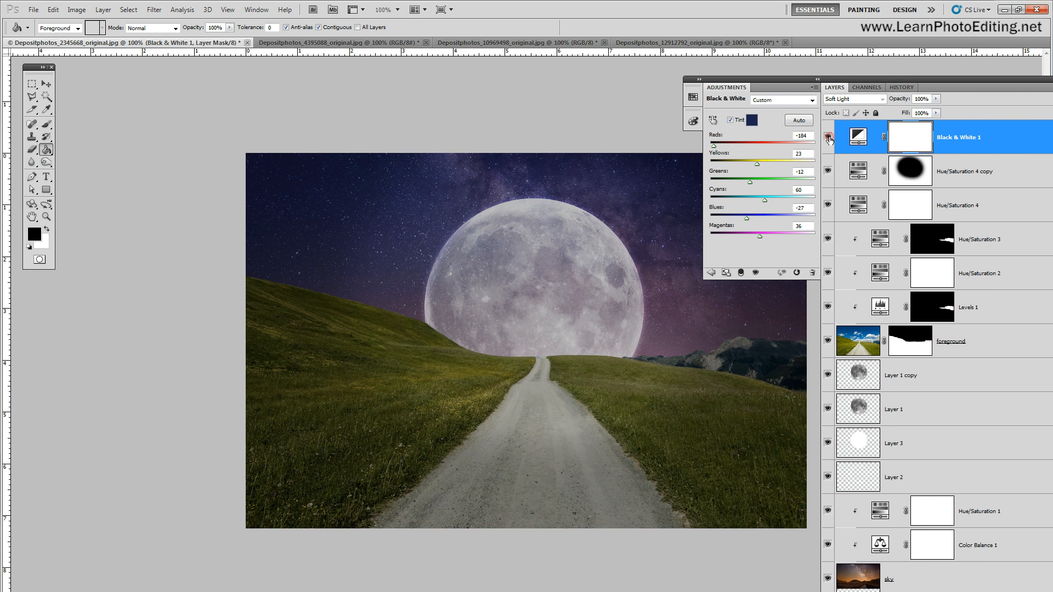
left_click(828, 137)
left_click(103, 9)
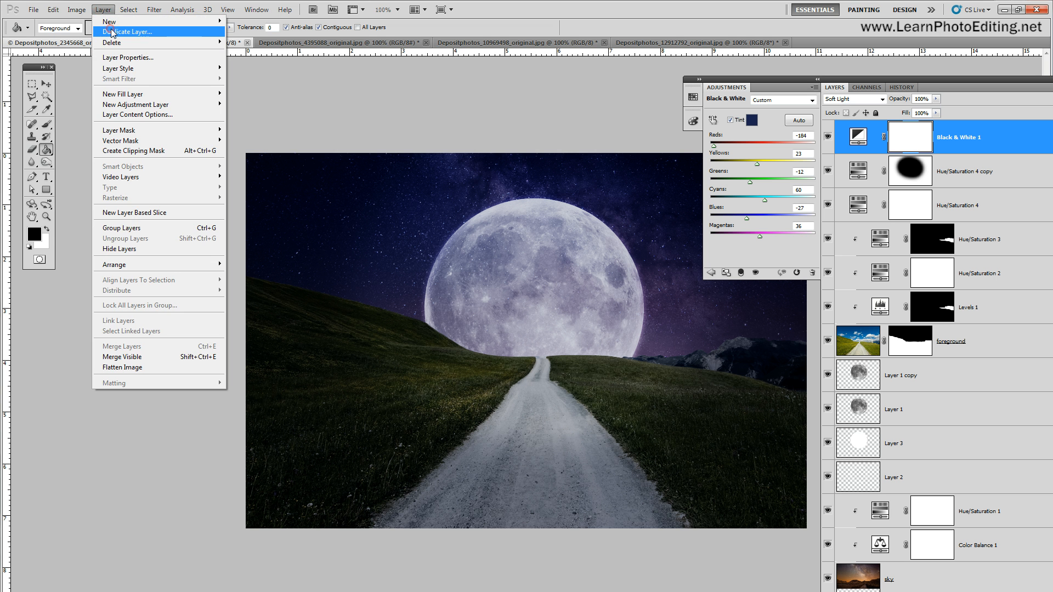
left_click(110, 26)
left_click(234, 138)
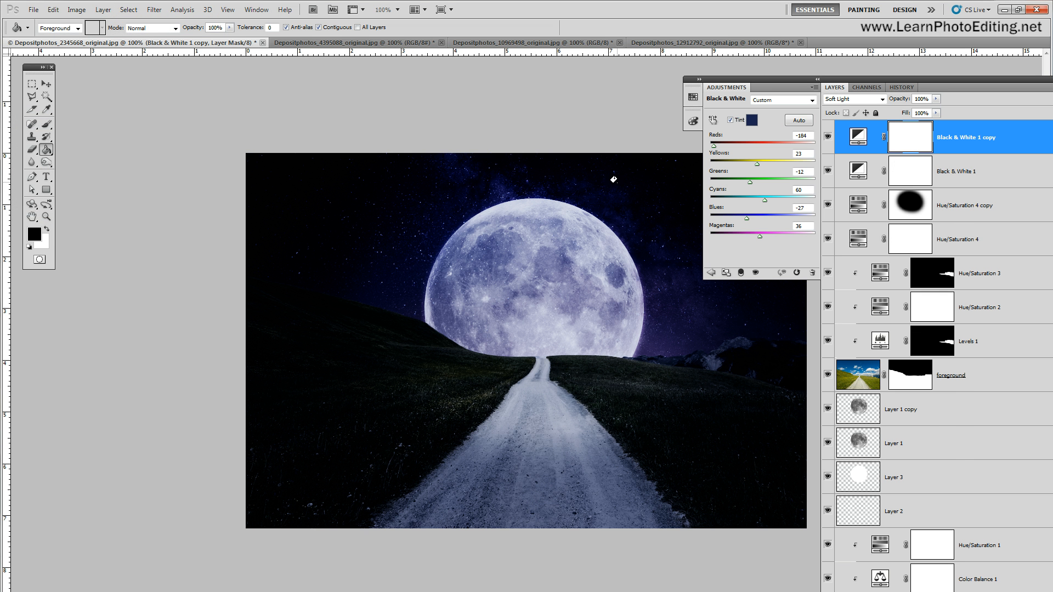
Set the copied Black & White layer to Overlay blend mode with 60% opacity
left_click(842, 99)
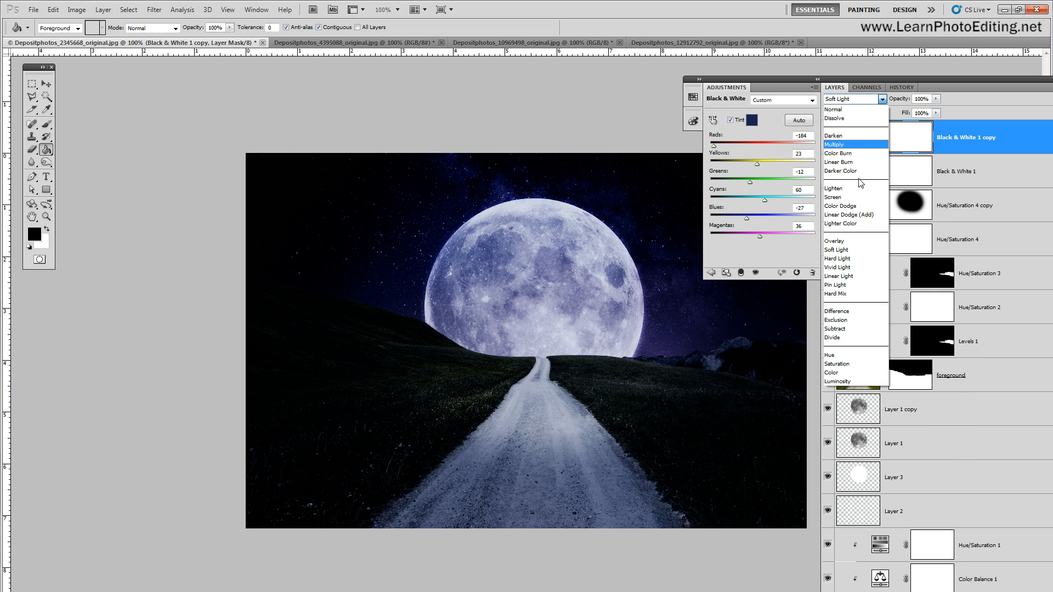
left_click(854, 242)
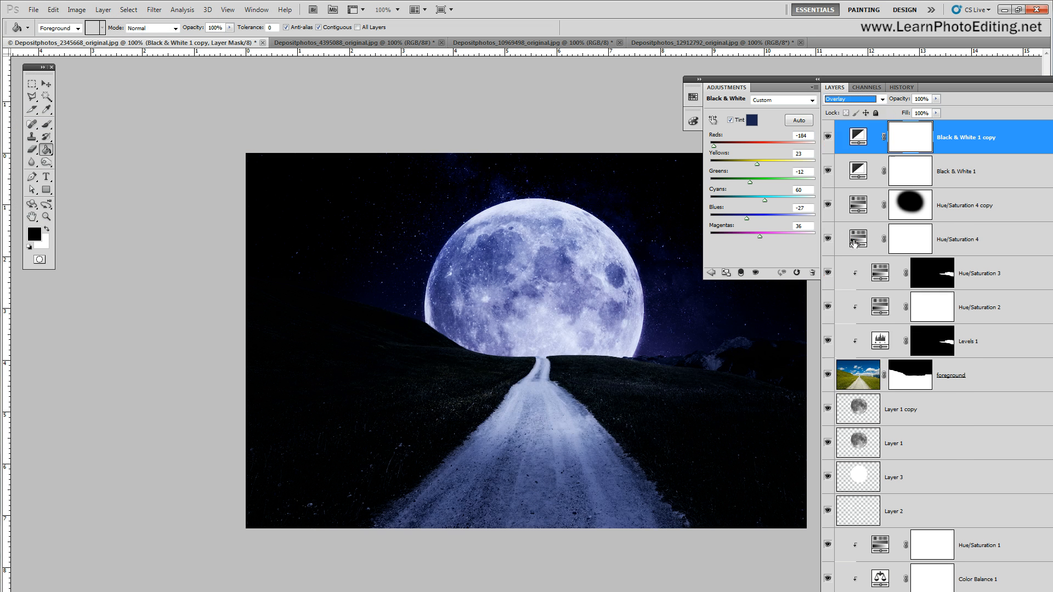
left_click(920, 99)
type("7")
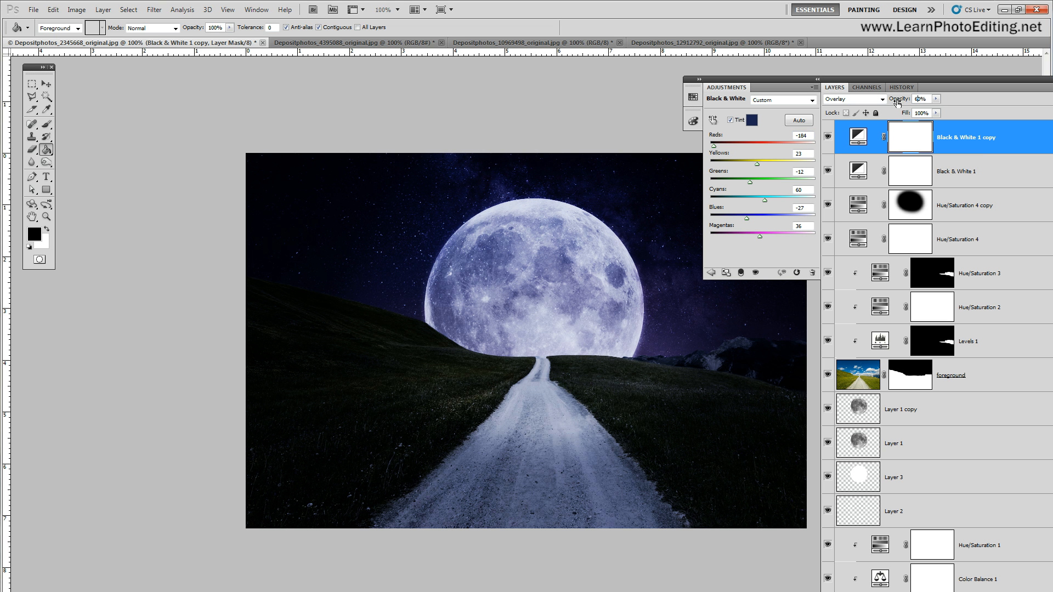
Paint the Black & White 1 copy mask with a black 50% opacity brush over the moon and foreground, and compare the image with and without that layer
left_click(916, 137)
left_click(48, 126)
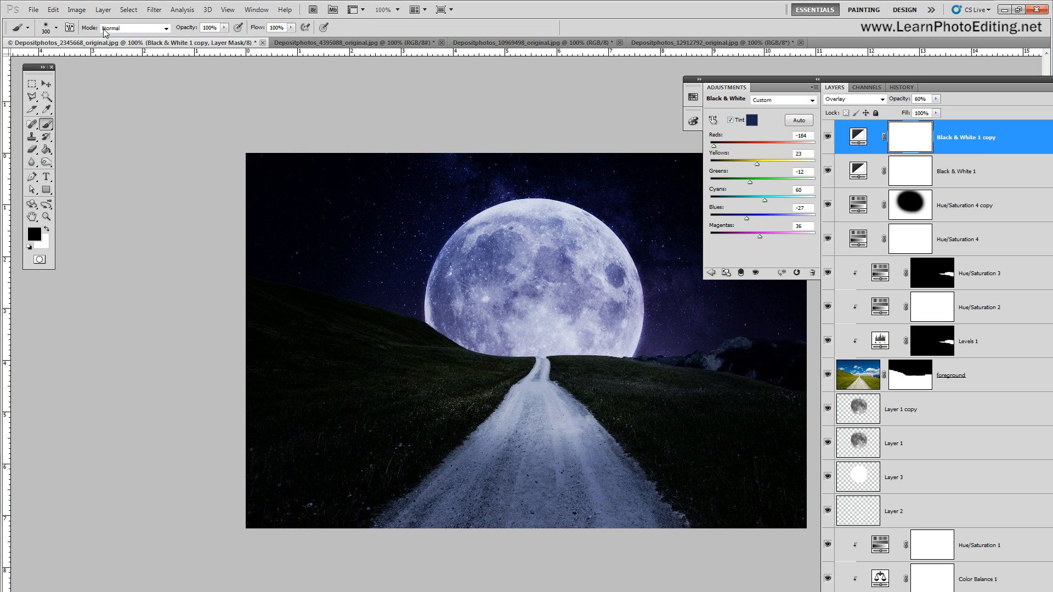
left_click(56, 28)
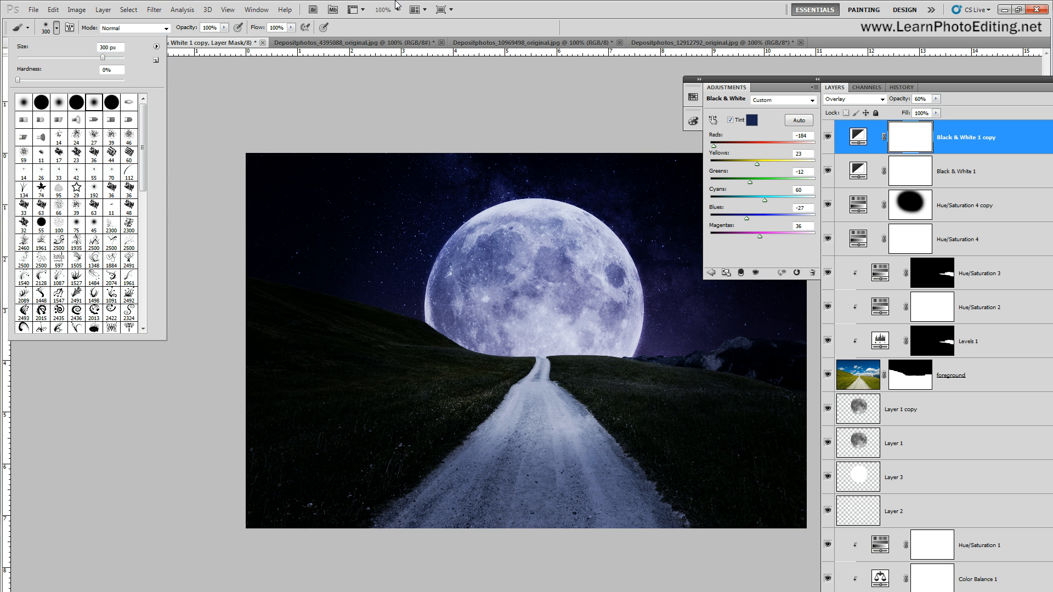
left_click(56, 27)
key("5")
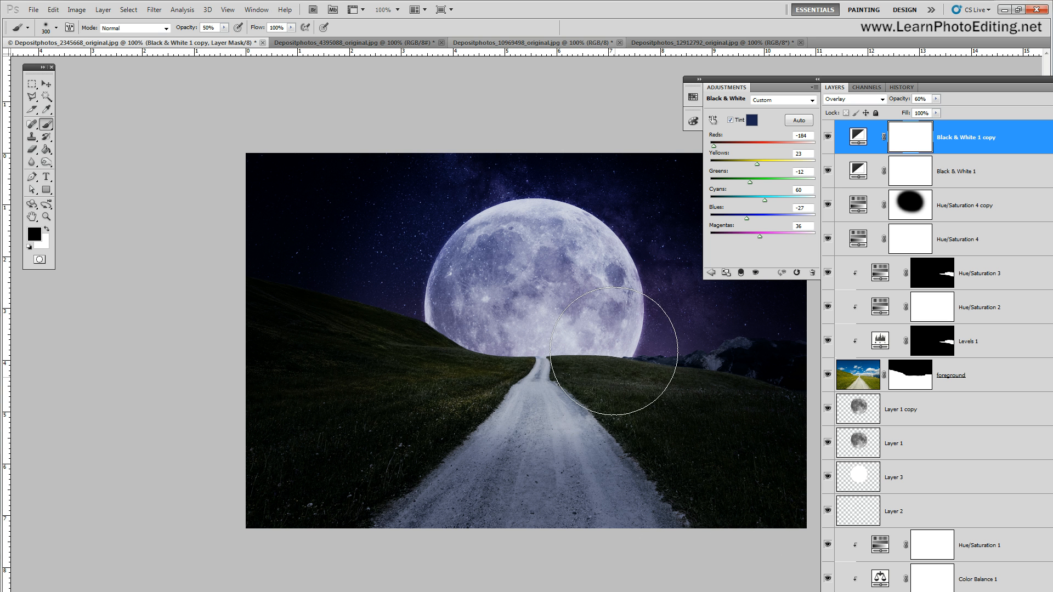
mouse_move(615, 351)
left_mouse_down()
mouse_move(597, 277)
mouse_move(540, 232)
mouse_move(448, 239)
mouse_move(435, 270)
left_mouse_up()
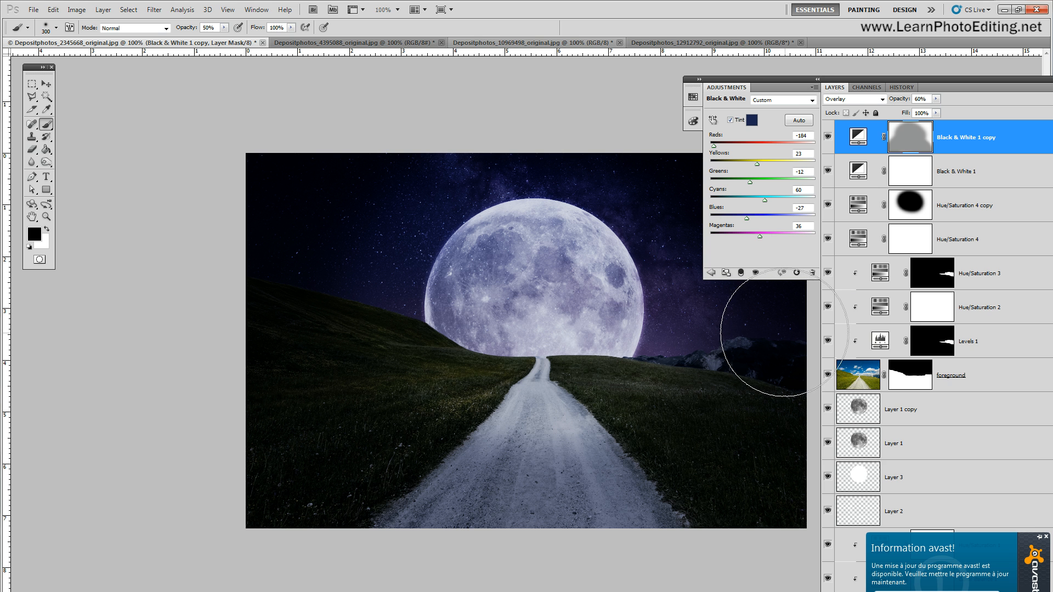
left_click_drag(761, 78, 830, 70)
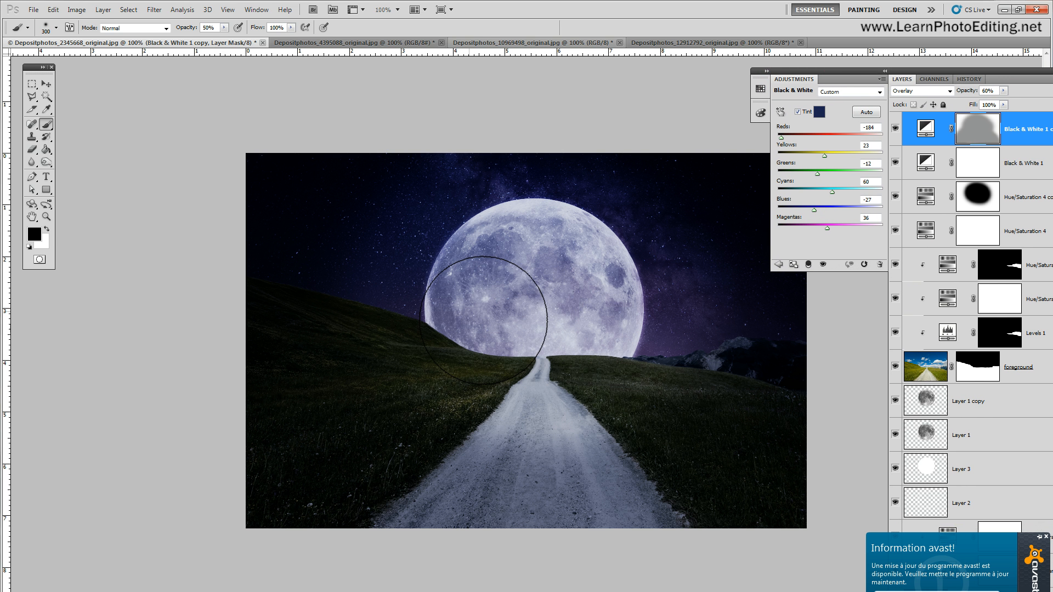
left_click(895, 128)
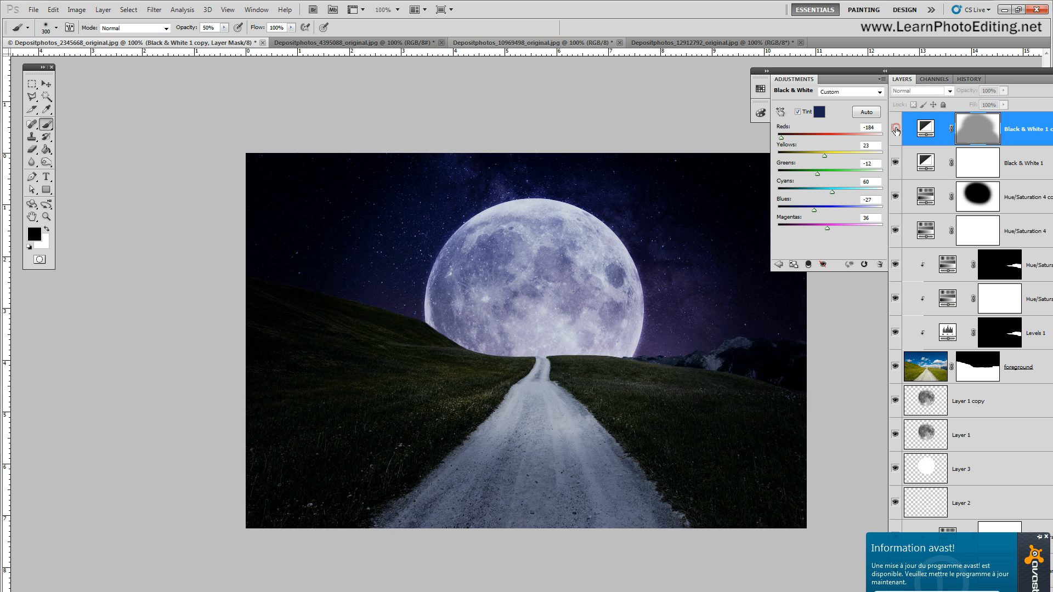
left_click(895, 129)
left_click(895, 128)
left_click(895, 128)
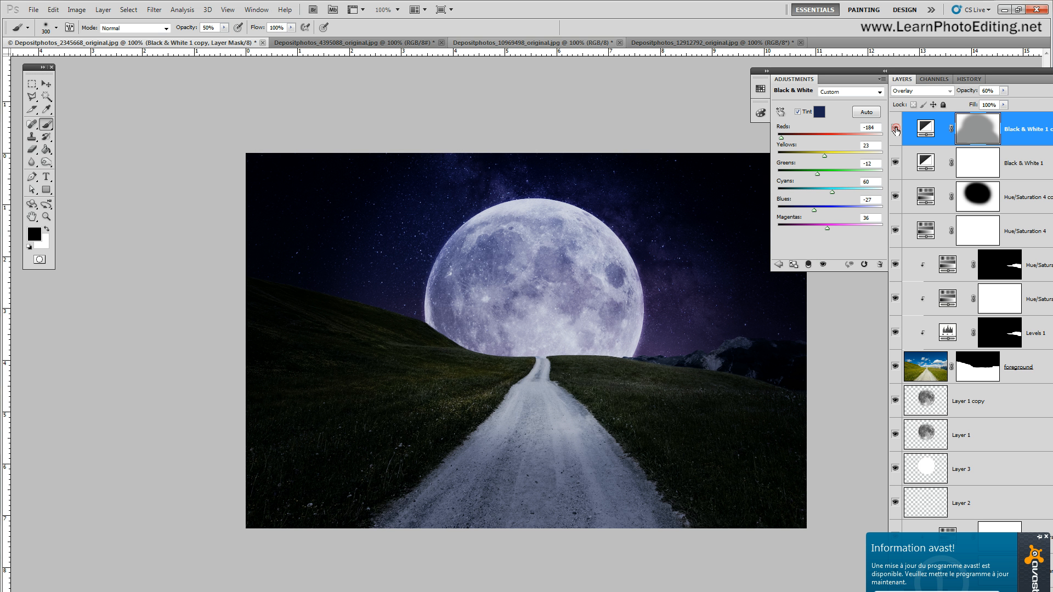
Paint along the horizon below the moon on the mask with a 50 px brush, and compare the image with and without the layer
left_click(56, 28)
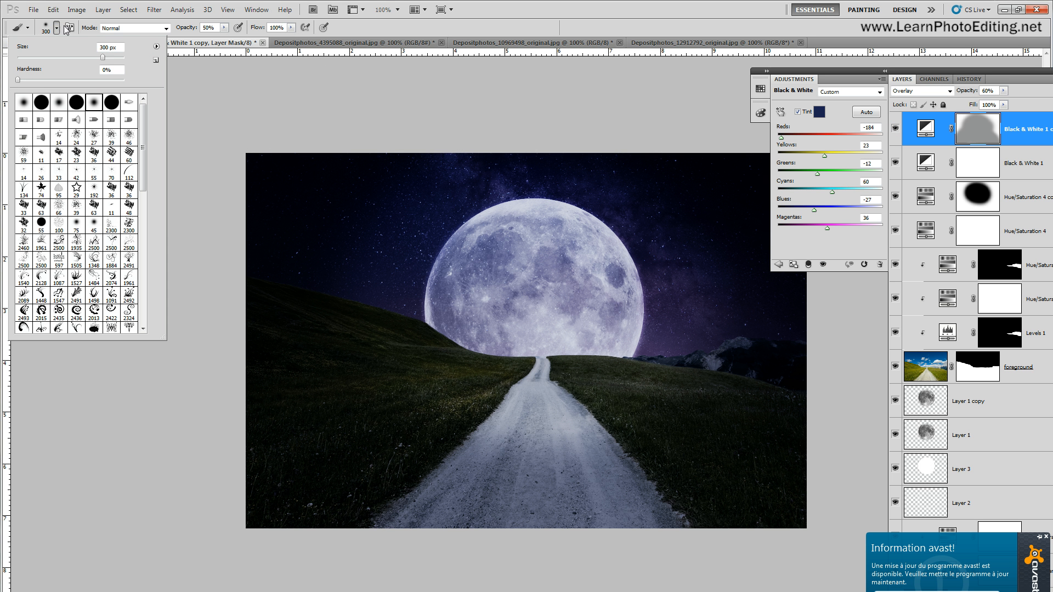
double_click(107, 49)
type("100")
double_click(107, 47)
type("50")
left_click_drag(541, 356, 613, 349)
mouse_move(620, 350)
left_mouse_down()
mouse_move(620, 354)
mouse_move(501, 360)
mouse_move(432, 325)
mouse_move(466, 347)
mouse_move(624, 358)
mouse_move(503, 357)
mouse_move(549, 356)
mouse_move(494, 355)
mouse_move(434, 329)
mouse_move(544, 354)
mouse_move(644, 349)
left_mouse_up()
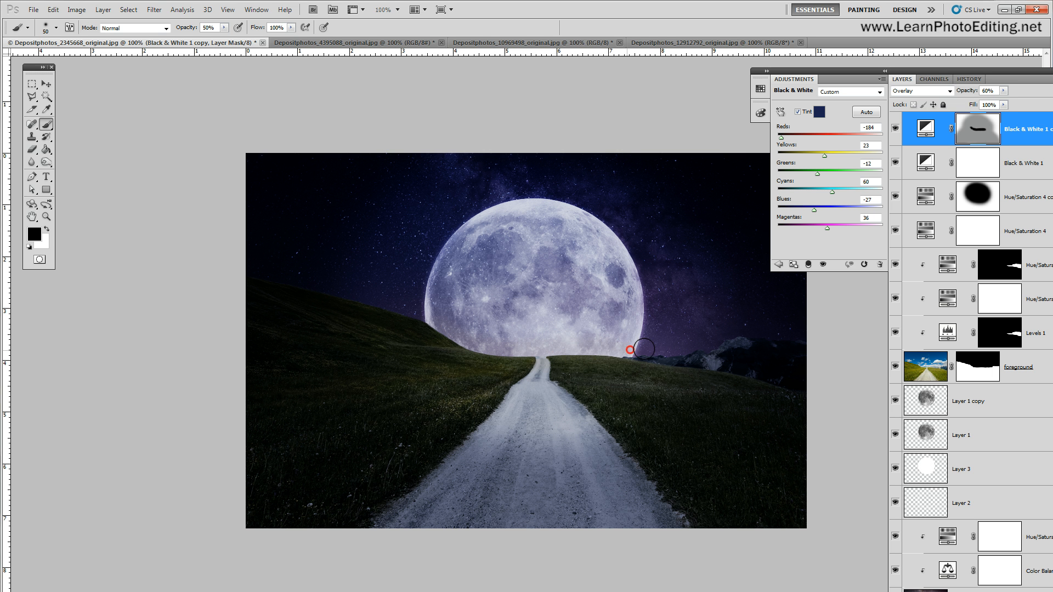
left_click(896, 129)
left_click(896, 129)
left_click(895, 129)
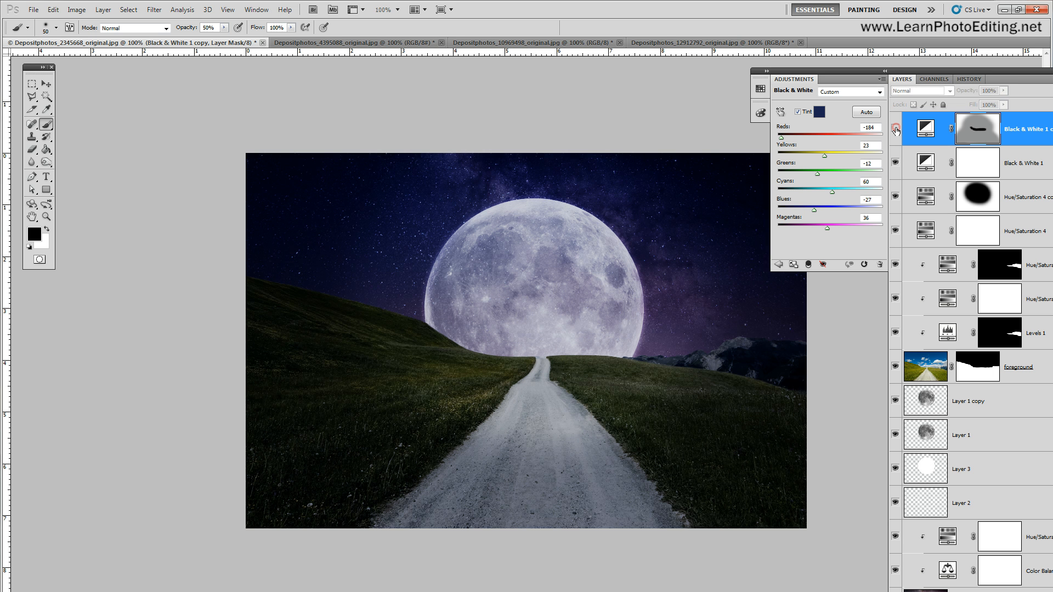
left_click(896, 130)
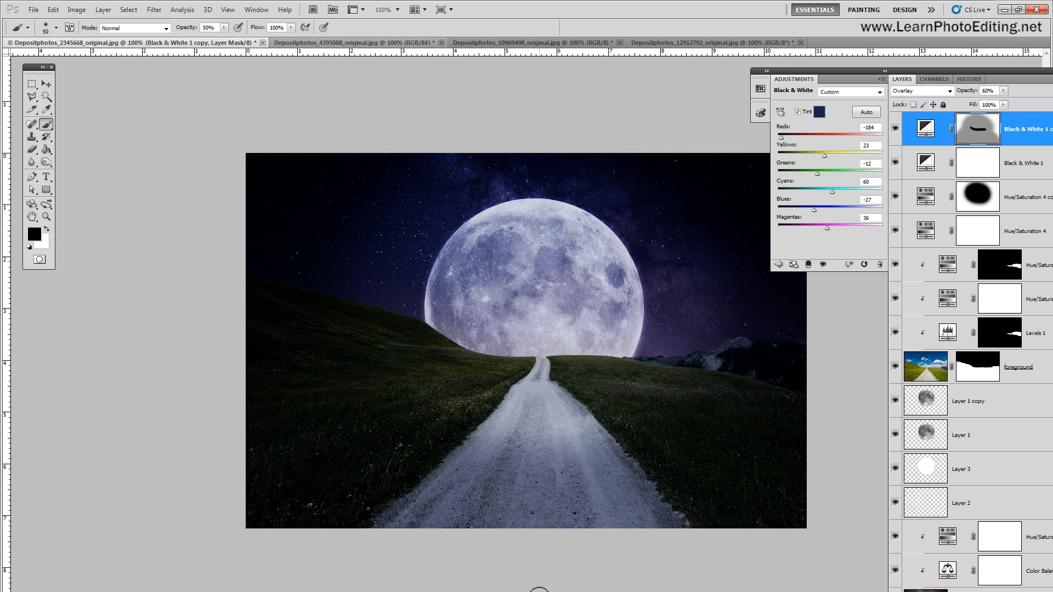
Create a new blank layer above the Black & White 1 copy layer
left_click(77, 10)
mouse_move(103, 9)
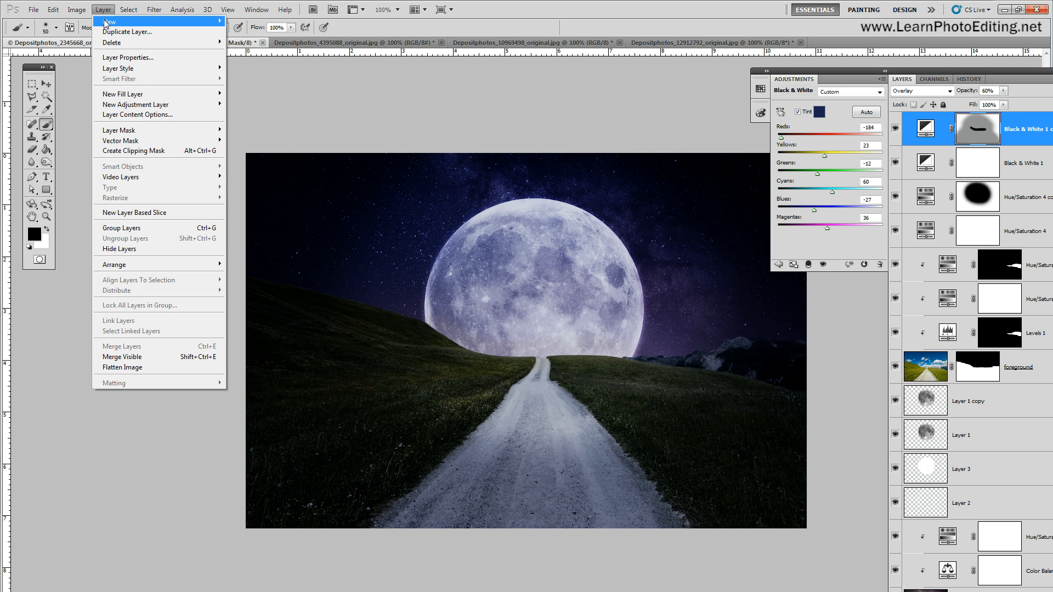
left_click(245, 22)
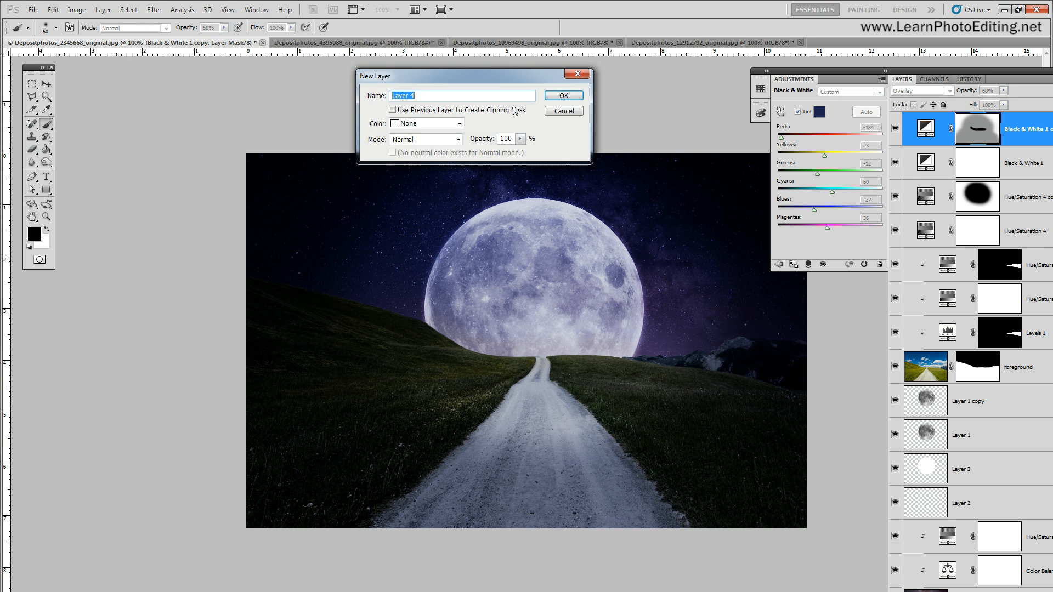
left_click(568, 96)
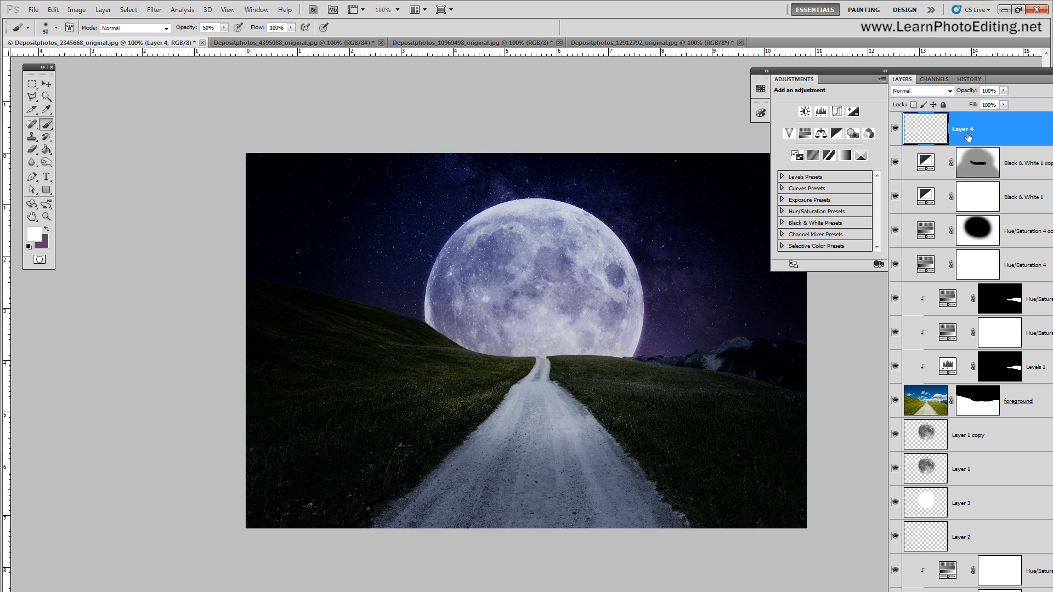
Make a rectangular selection of a full-width strip along the photo's bottom edge
left_click(32, 83)
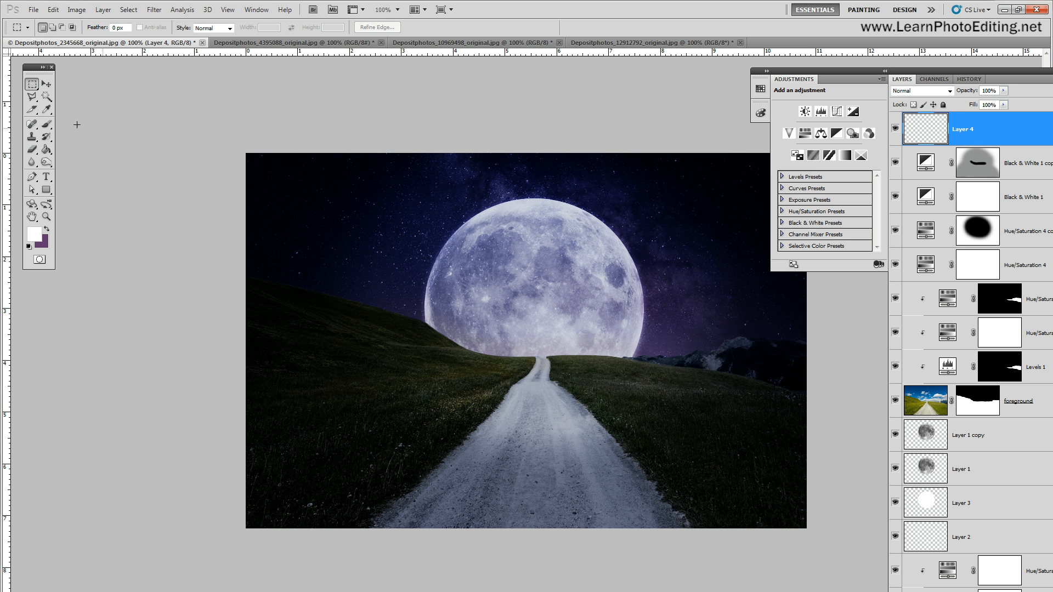
left_click(34, 88)
left_click(33, 85)
key("ctrl+alt+2")
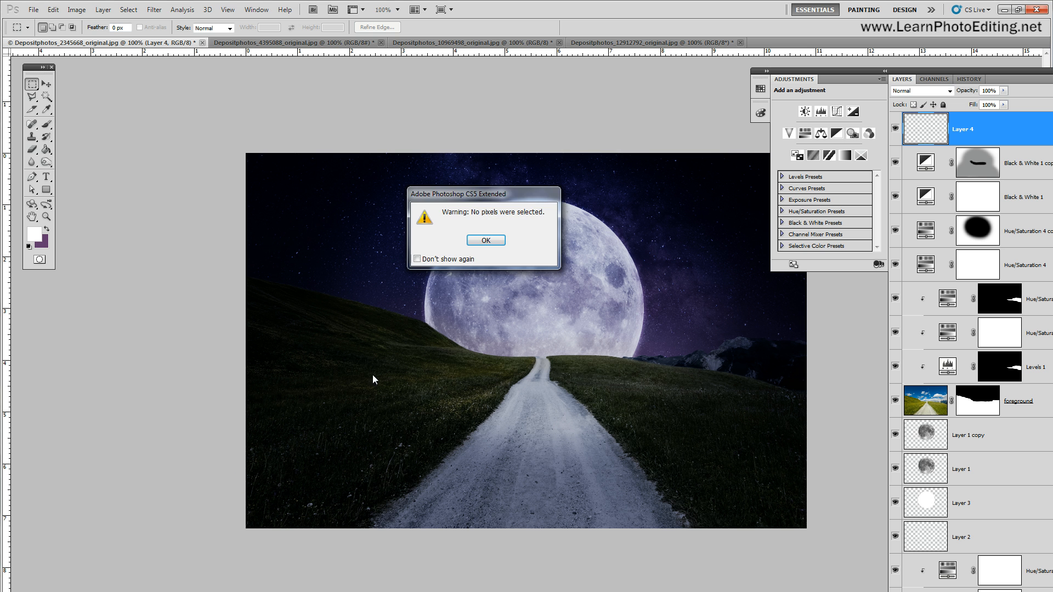
left_click(488, 239)
left_click_drag(380, 528, 809, 530)
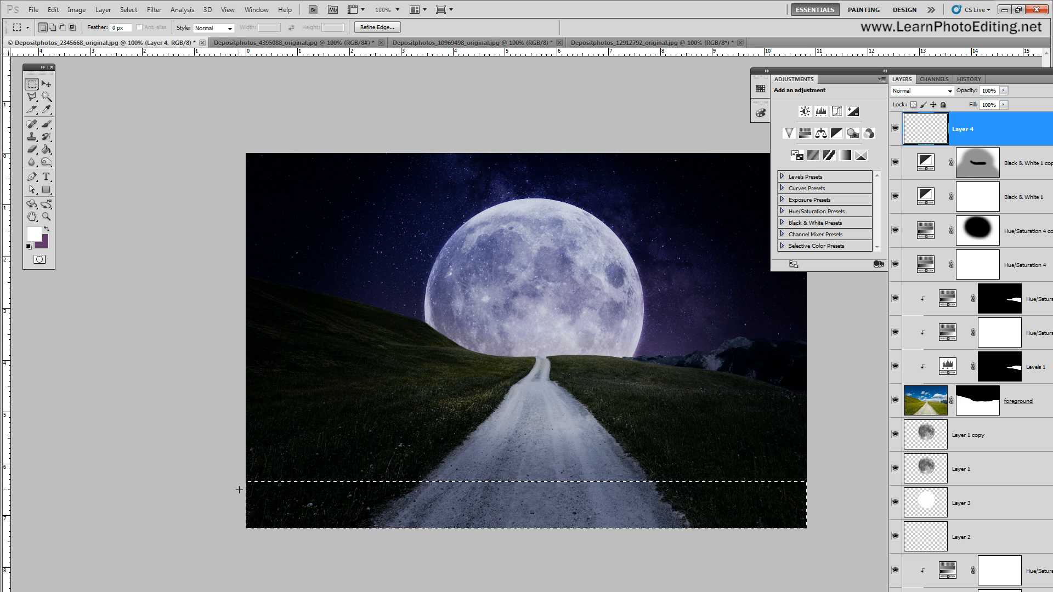
left_click_drag(241, 486, 807, 530)
Fill the selected bottom strip with black on the new layer and deselect it
left_click(29, 247)
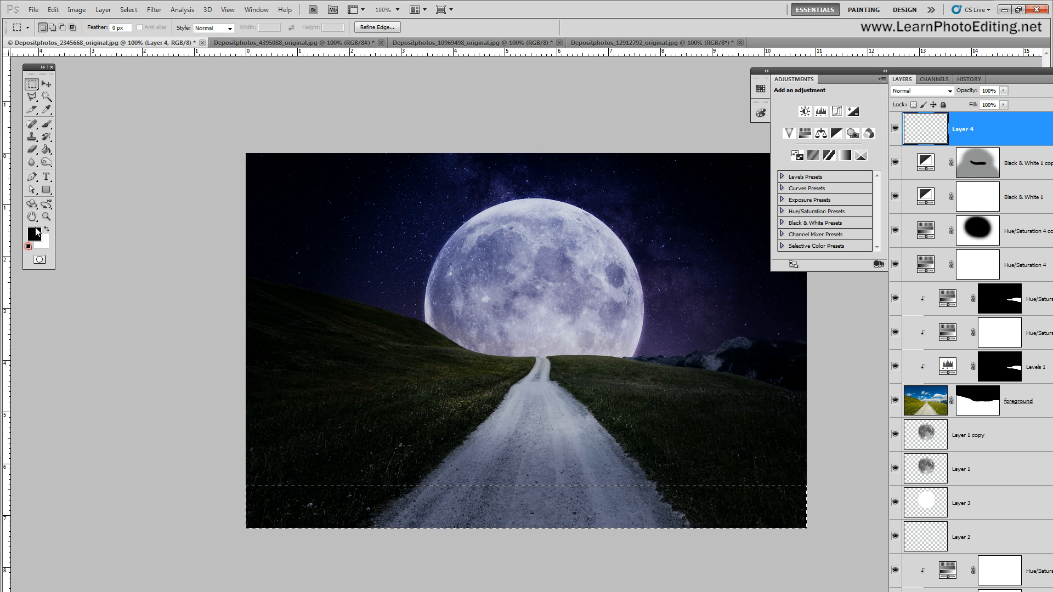
left_click(46, 149)
left_click(409, 502)
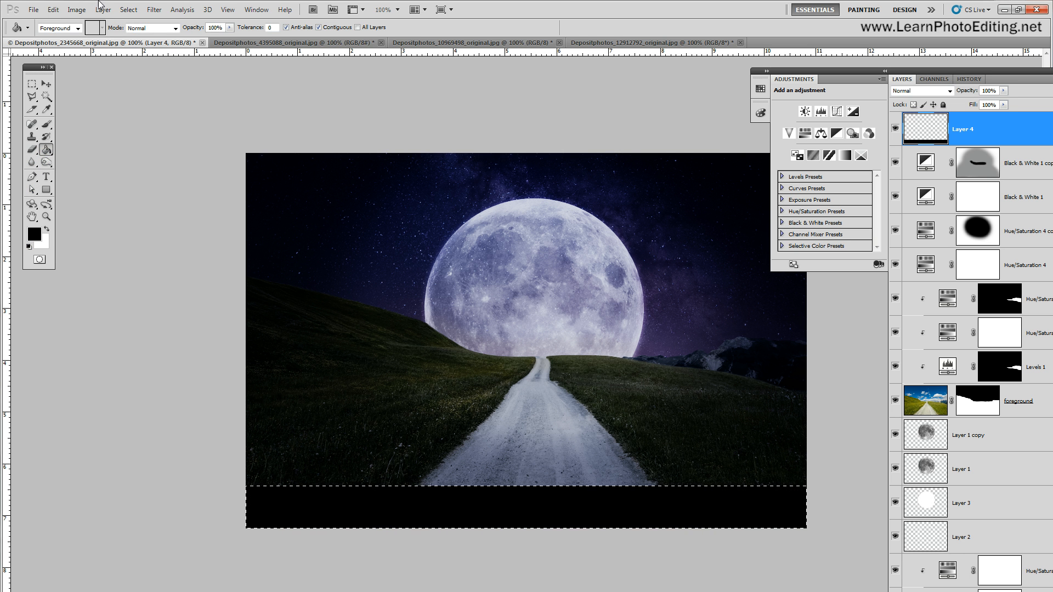
left_click(129, 9)
left_click(146, 31)
left_click(154, 9)
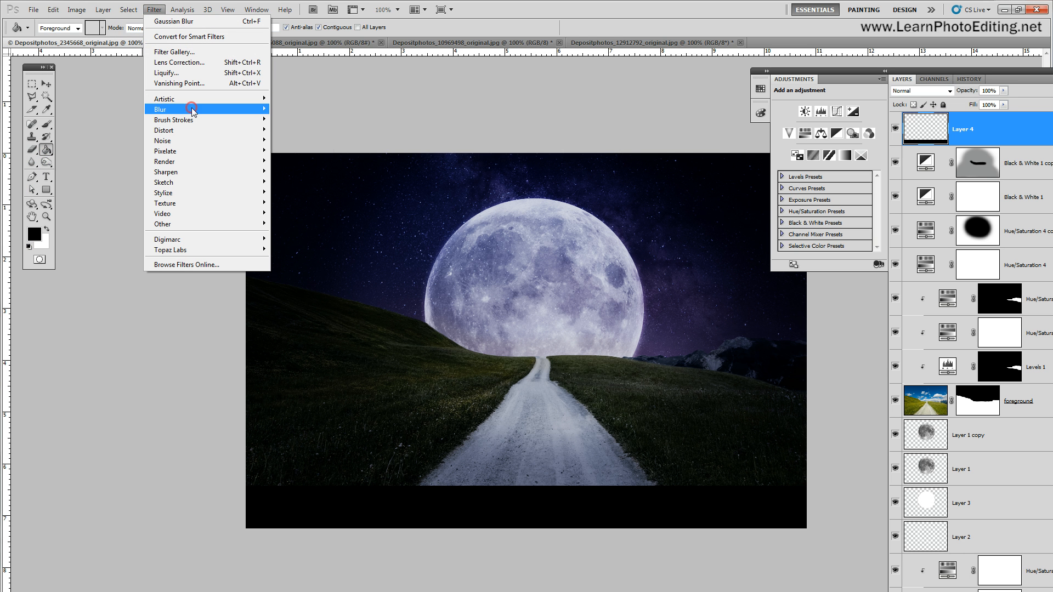
mouse_move(198, 109)
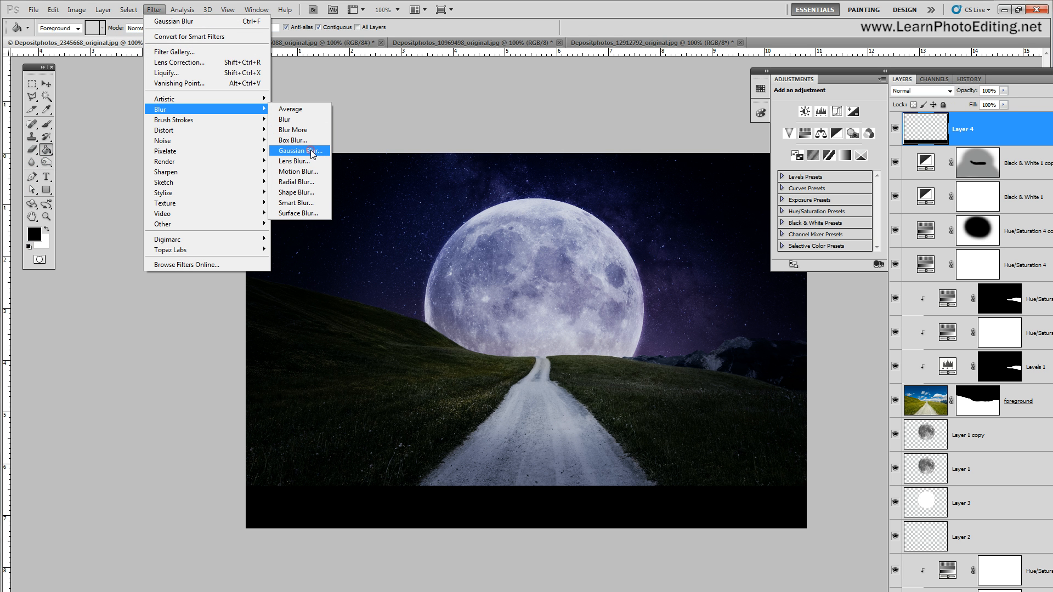
left_click(312, 151)
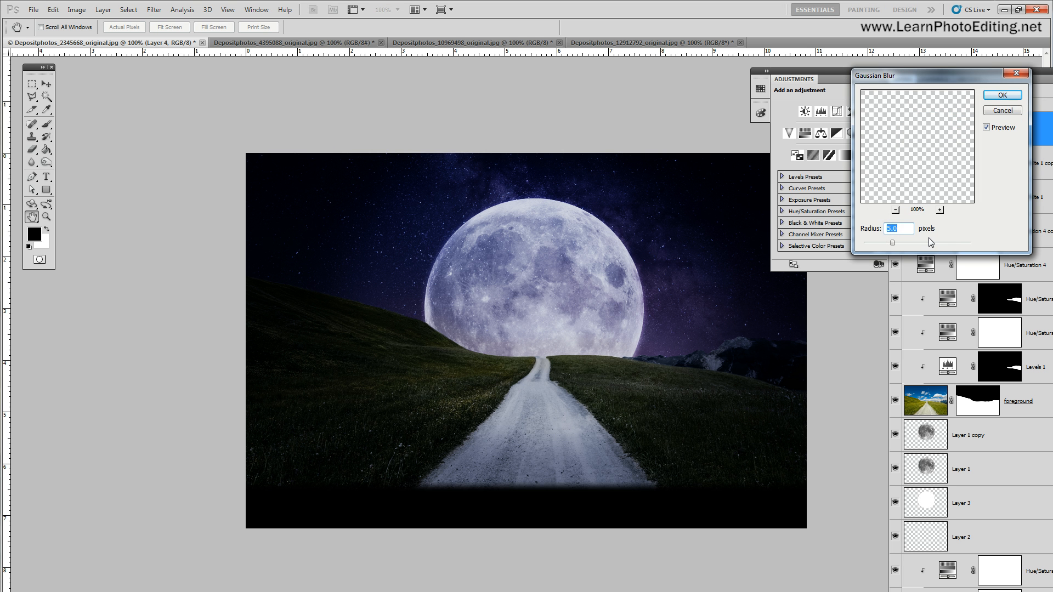
type("70")
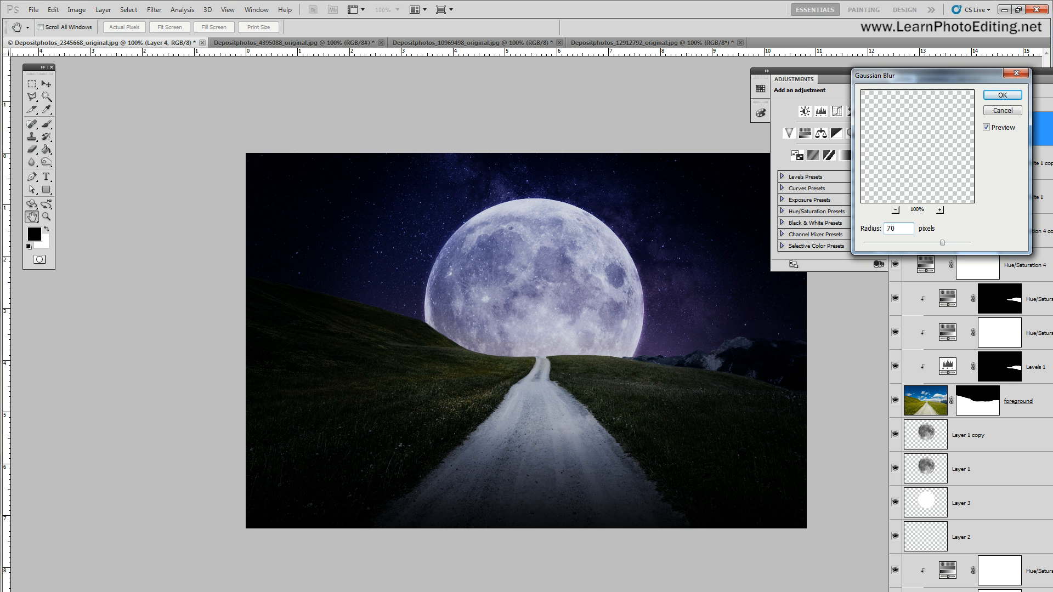
left_click(999, 111)
left_click(999, 110)
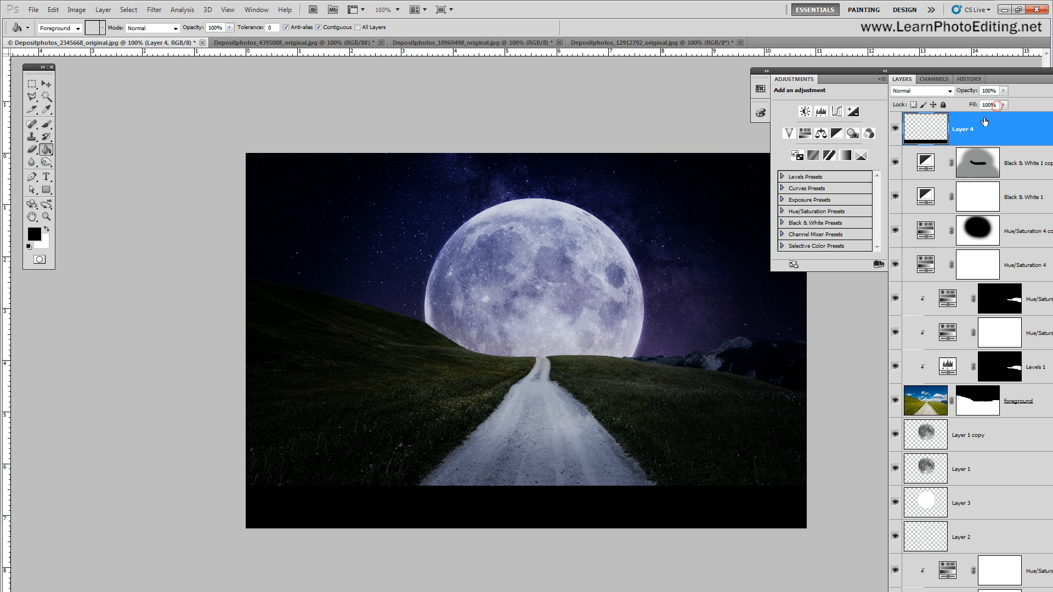
Set the black strip layer's blend mode to Soft Light and apply a Gaussian Blur with a 50-pixel radius
left_click(950, 92)
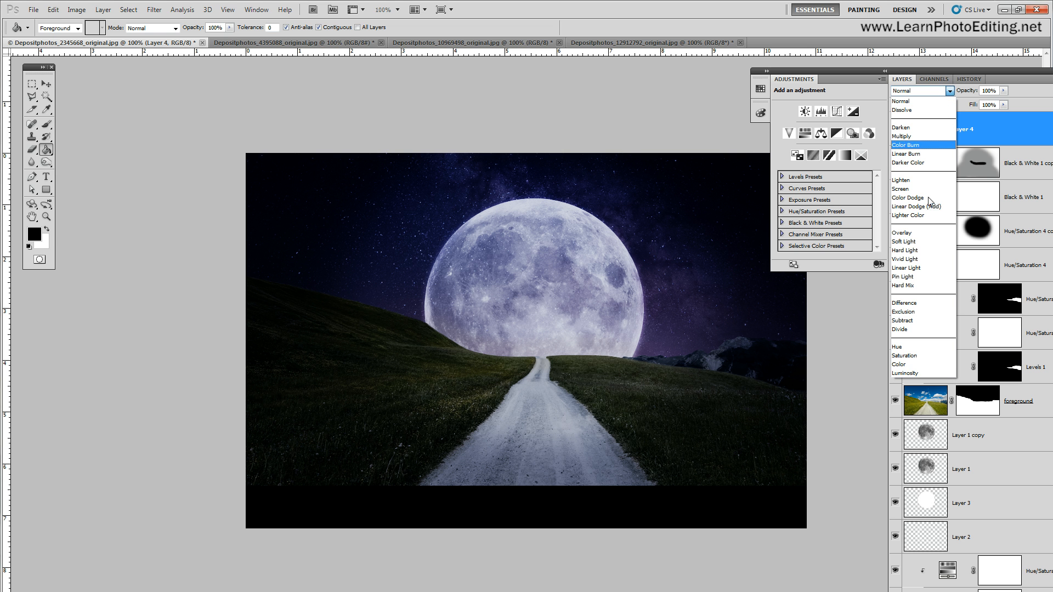
left_click(921, 241)
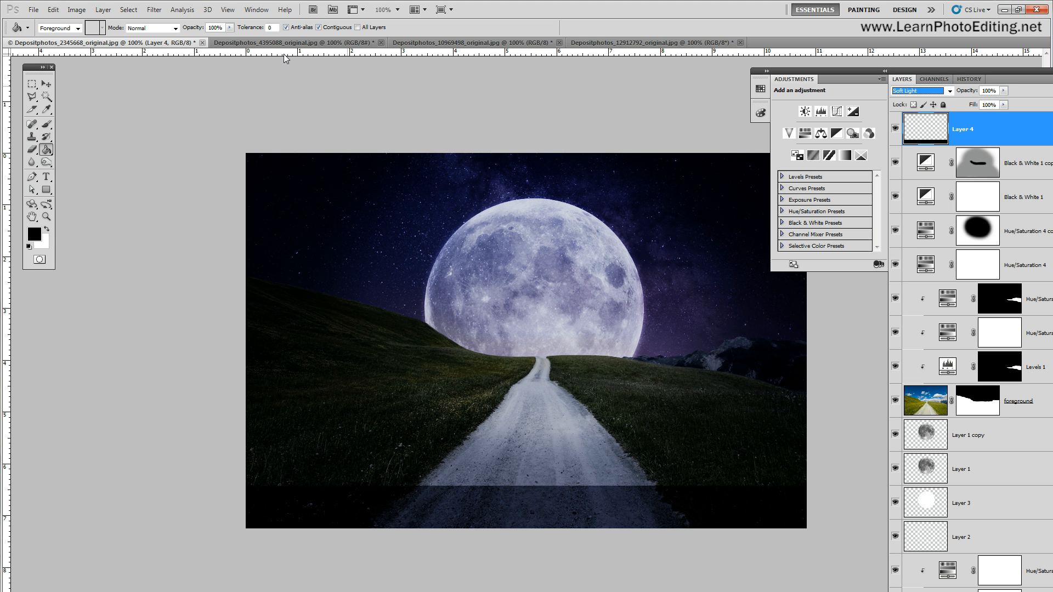
left_click(154, 10)
mouse_move(181, 109)
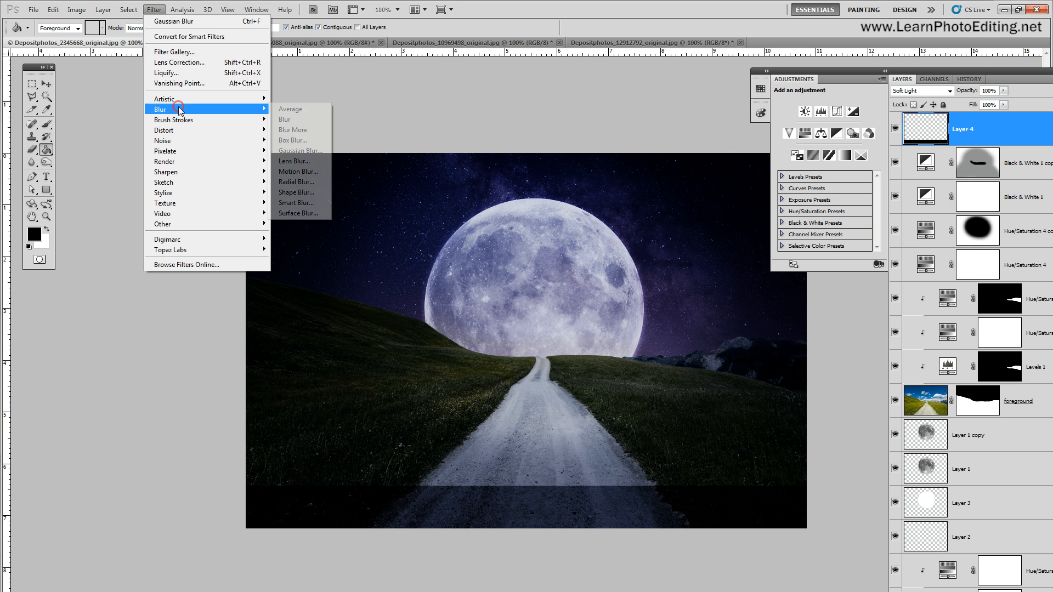
left_click(316, 154)
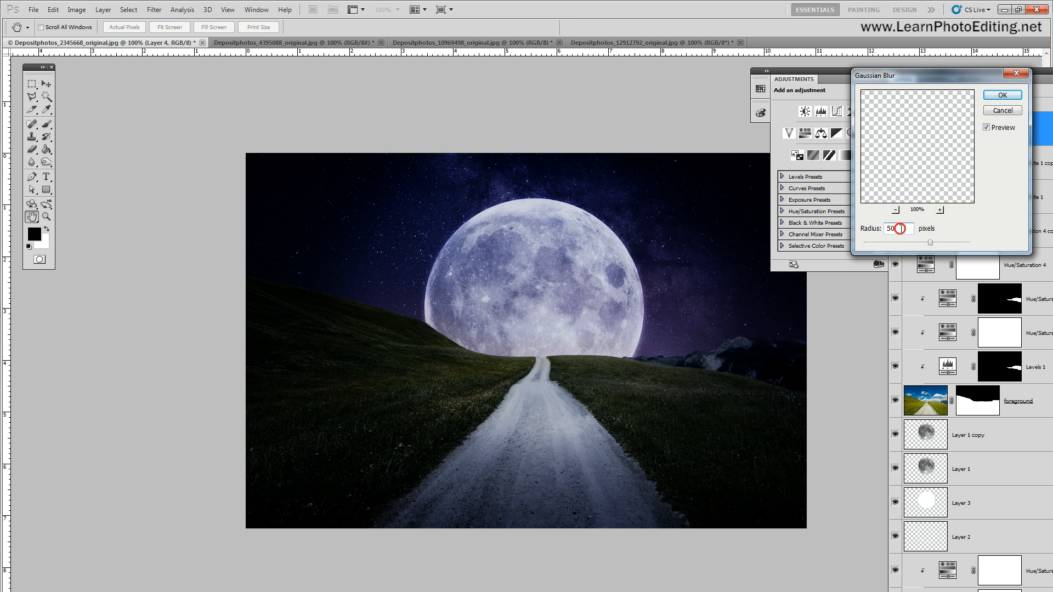
double_click(900, 228)
type("30")
double_click(907, 228)
type("40")
type("50")
left_click(997, 96)
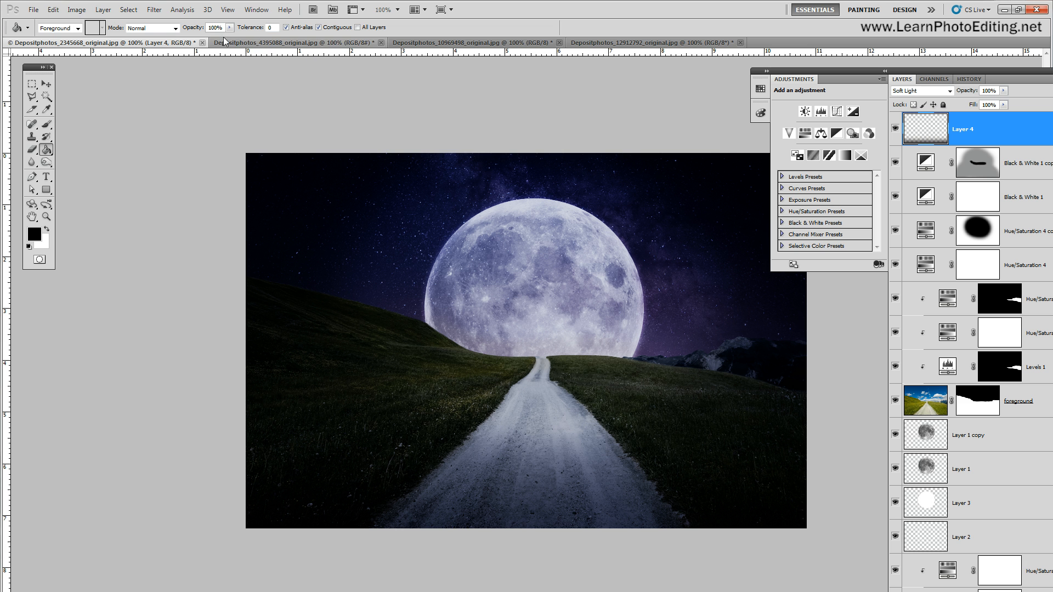
Duplicate the blurred black strip layer
left_click(103, 10)
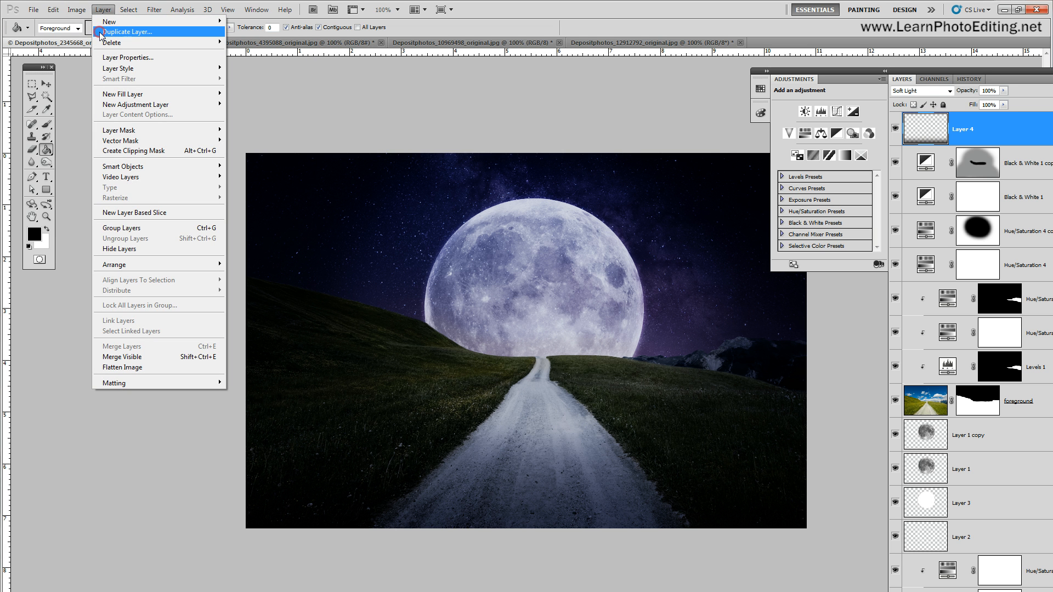
left_click(101, 32)
left_click(234, 139)
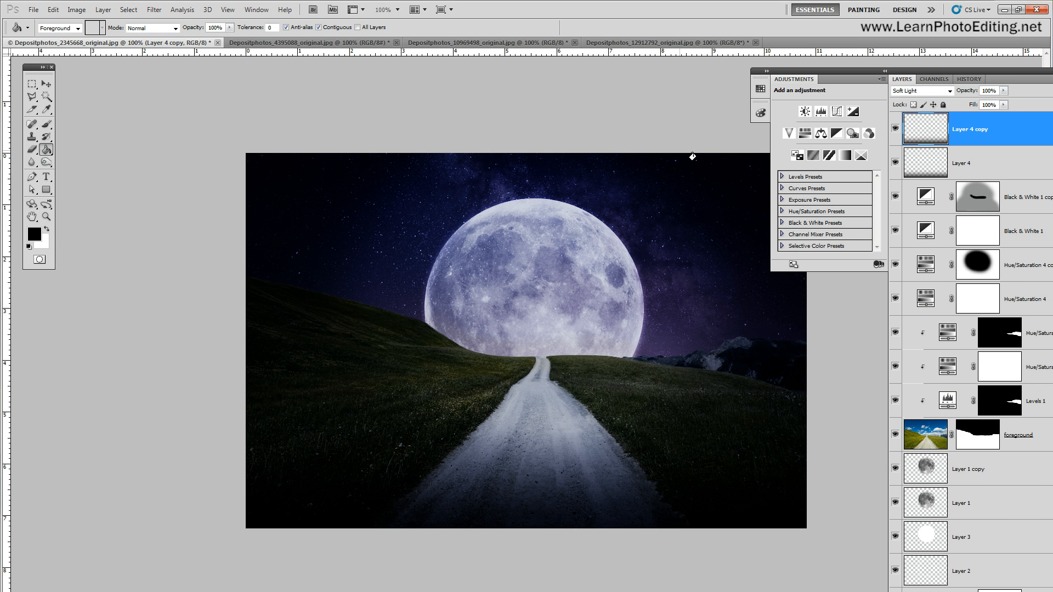
Set the duplicated strip layer's opacity to 50% and compare the image with and without it
double_click(988, 91)
type("50")
key("Return")
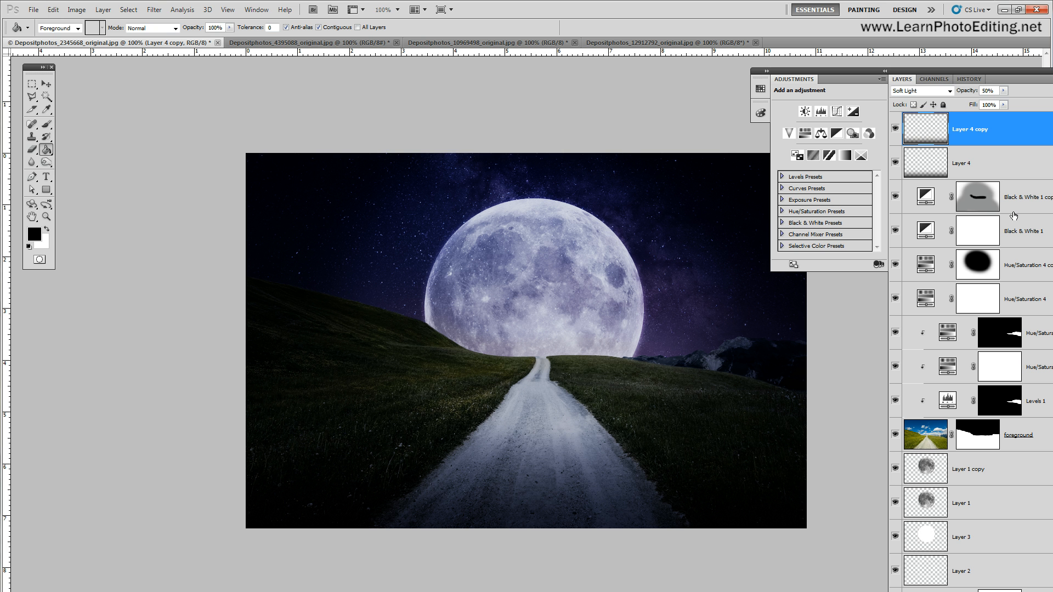
left_click(895, 131)
left_click(896, 130)
left_click(895, 131)
left_click(895, 131)
Create a new blank layer on top of the stack and switch to the Polygonal Lasso tool
left_click(103, 10)
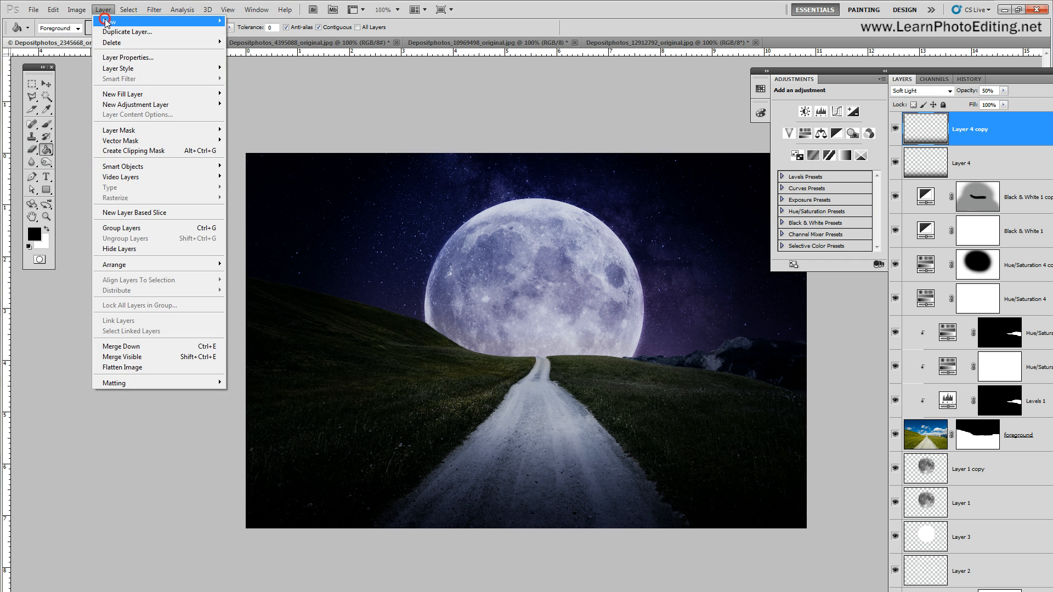
mouse_move(137, 22)
left_click(245, 21)
left_click(571, 96)
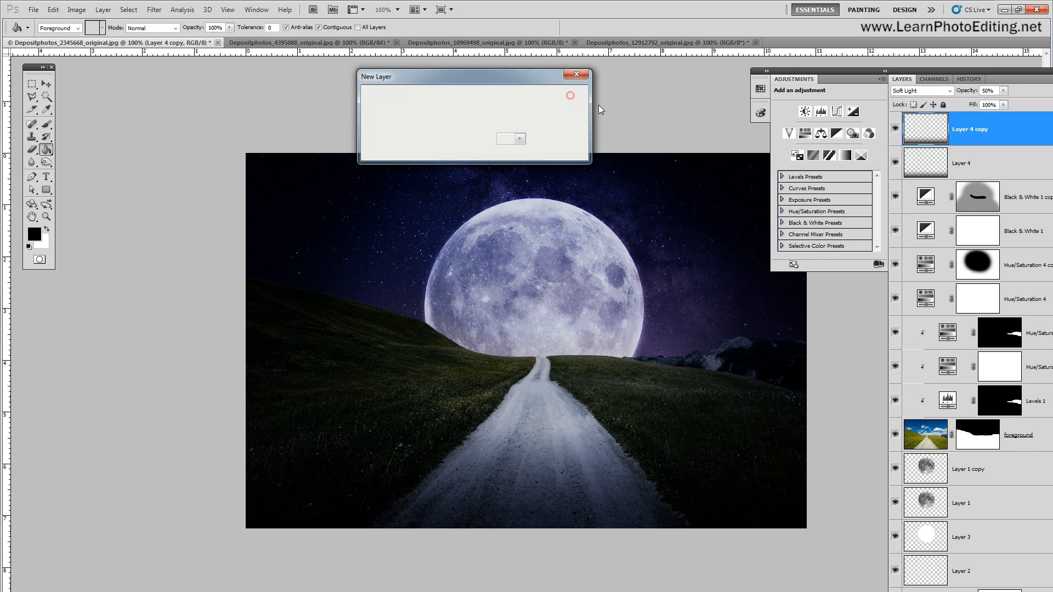
left_click(31, 98)
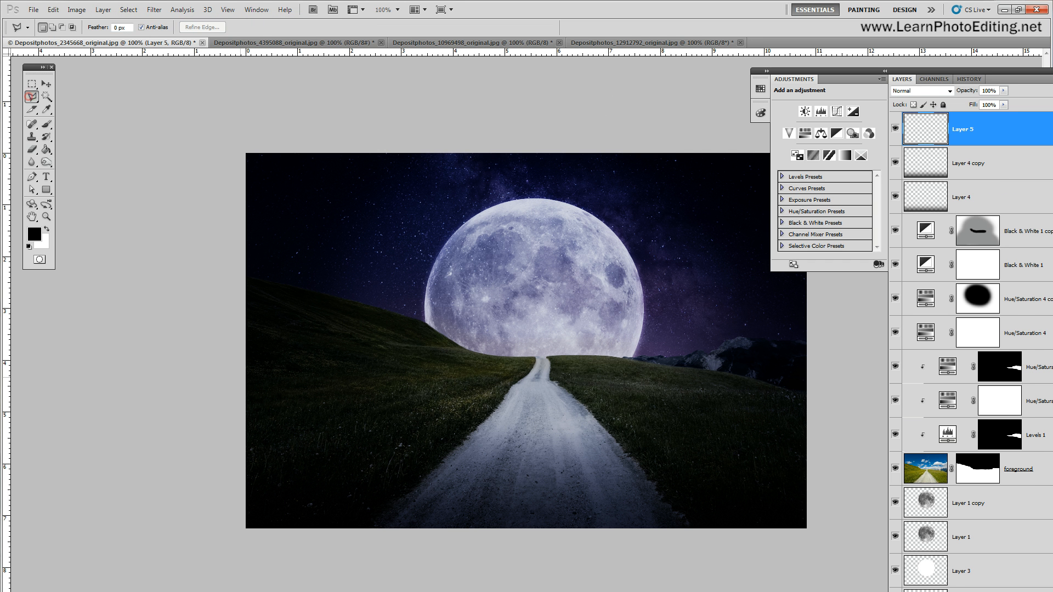
Outline the grass field left of the road with a closed polygonal selection, from the road edge out past the canvas border
left_click(344, 546)
left_click(454, 445)
left_click(497, 406)
left_click(529, 369)
left_click(404, 356)
left_click(338, 359)
left_click(232, 408)
left_click(204, 462)
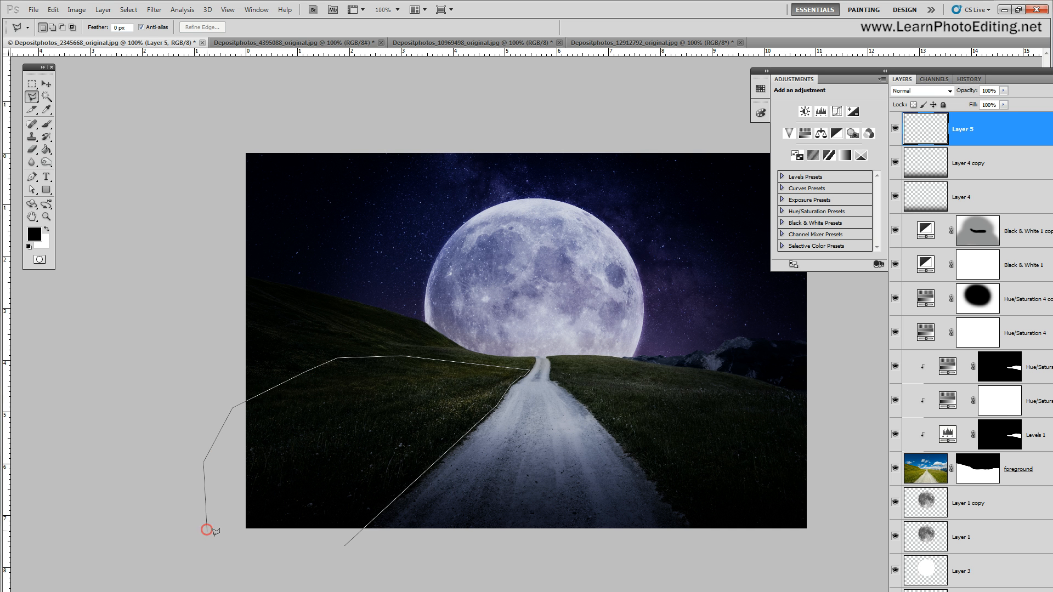
left_click(207, 531)
left_click(241, 550)
left_click(310, 555)
left_click(345, 545)
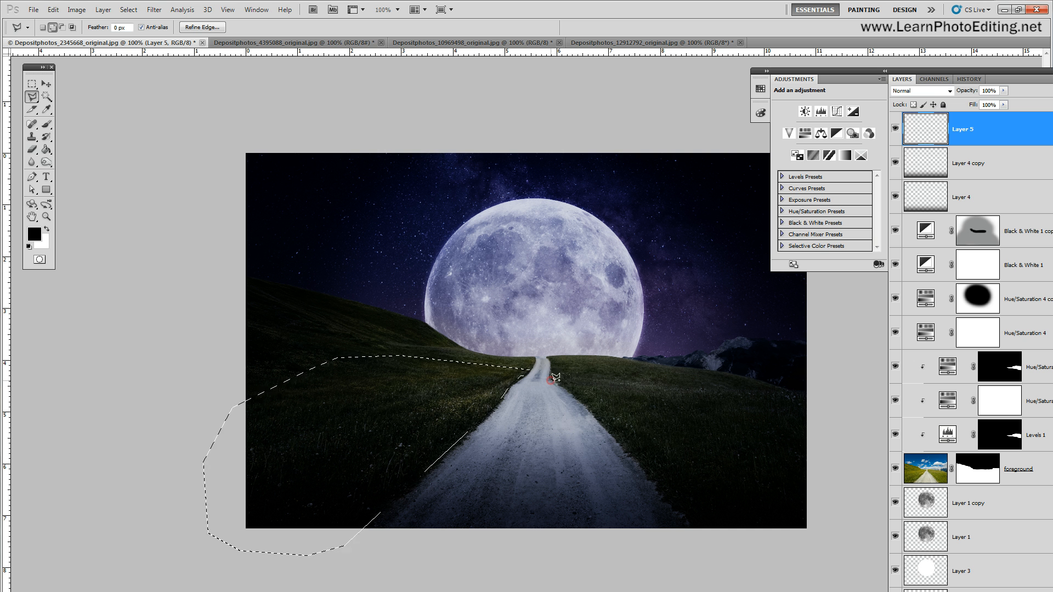
Add the grass field right of the road to the selection with a second polygonal outline along the road edge and hillside
left_click(594, 413)
left_click(665, 492)
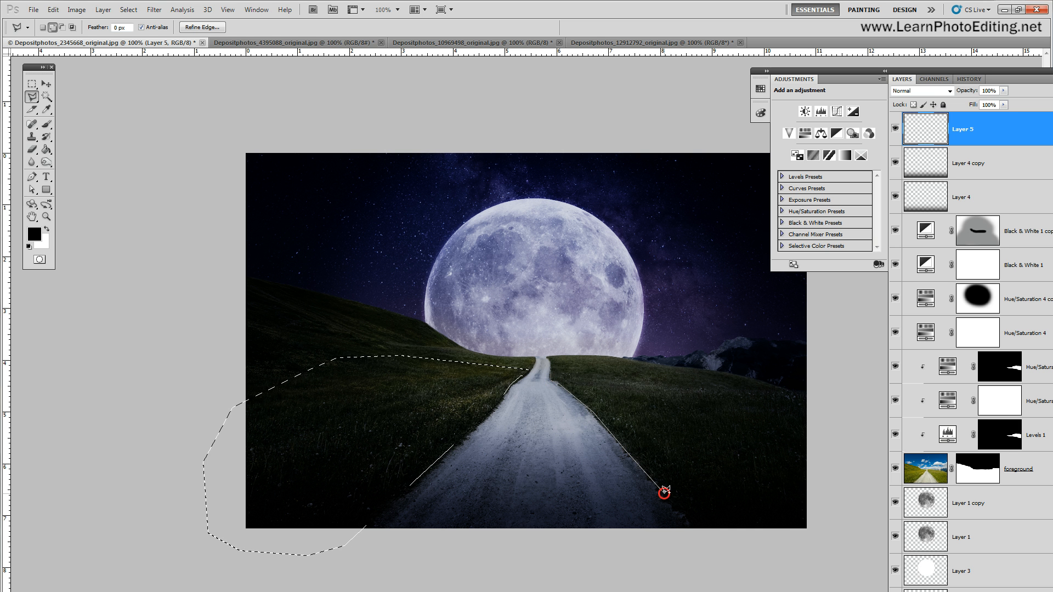
left_click(695, 534)
left_click(809, 539)
left_click(847, 439)
left_click(795, 395)
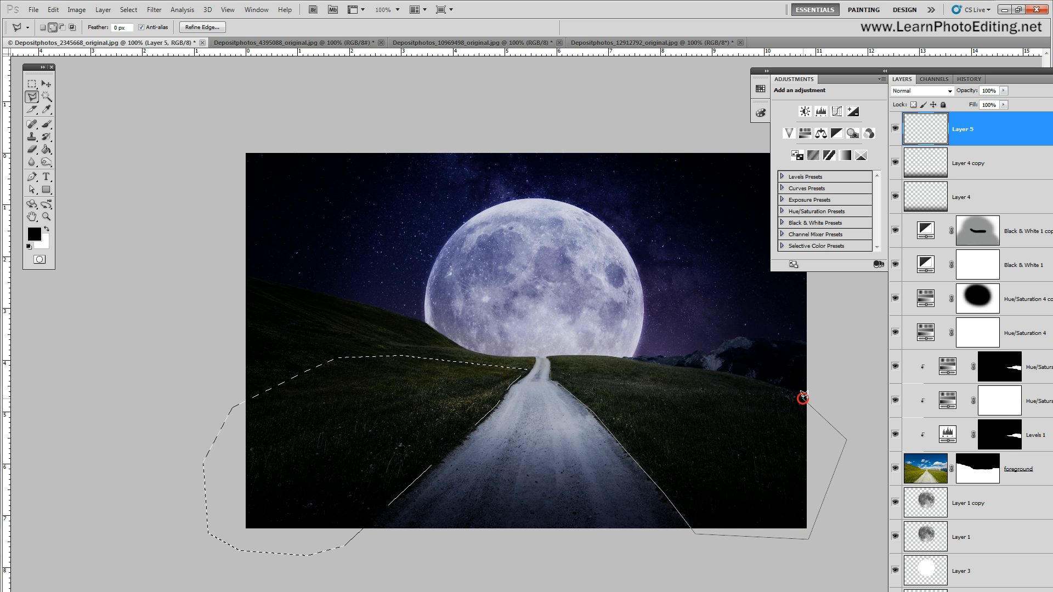
left_click(767, 390)
left_click(677, 376)
left_click(595, 366)
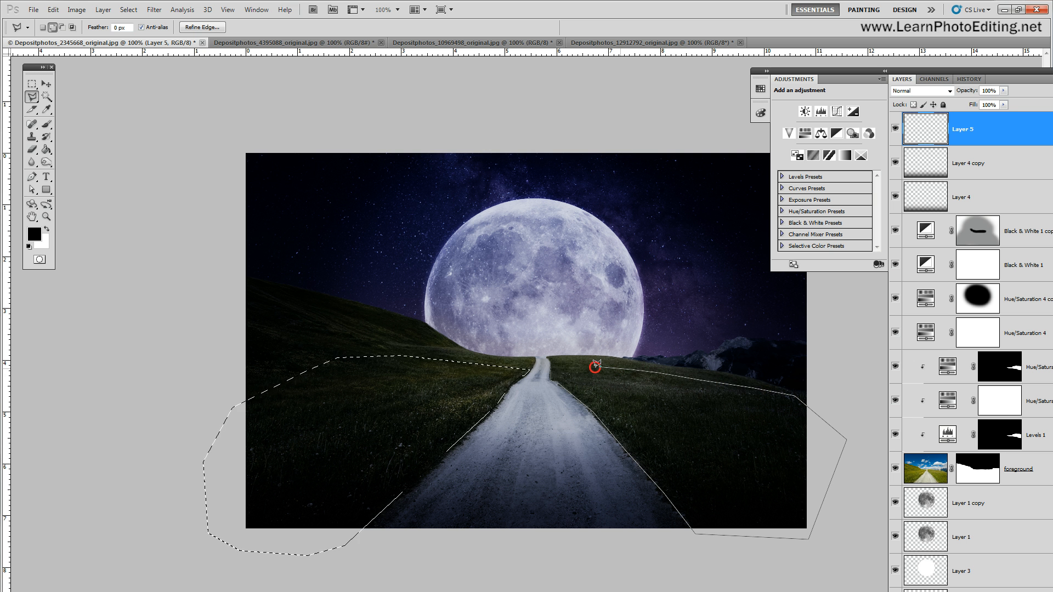
left_click(554, 362)
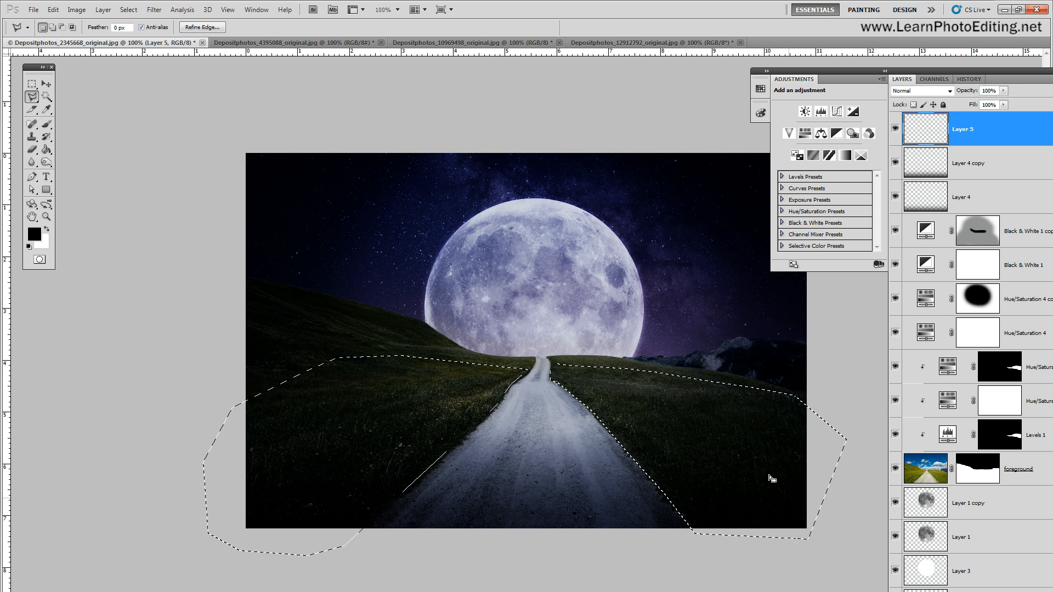
Switch to the Paint Bucket tool and enter a foreground color hex code beginning with 9ec
left_click(46, 149)
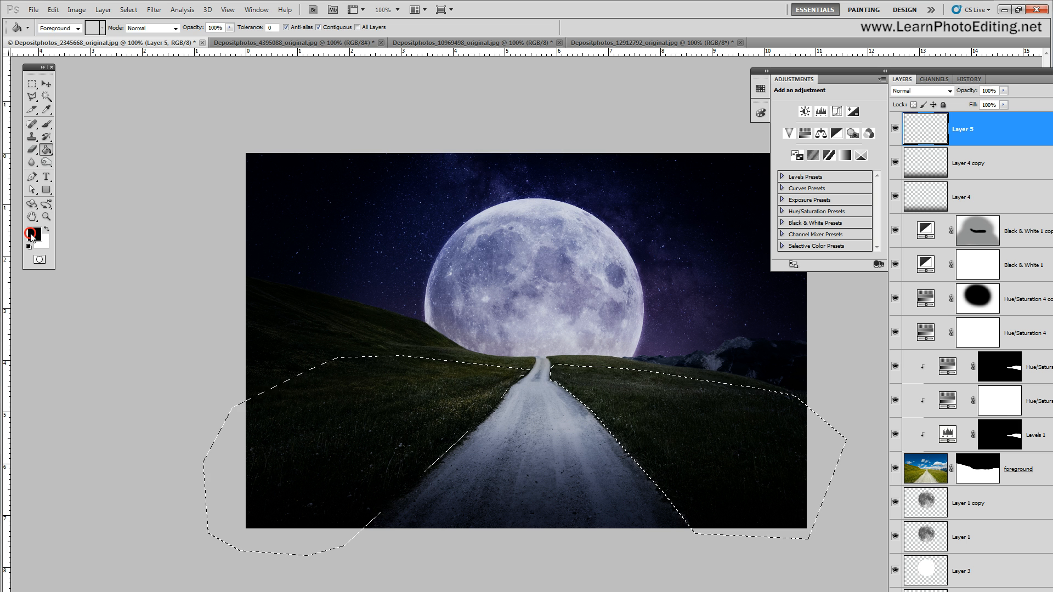
left_click(34, 234)
double_click(654, 251)
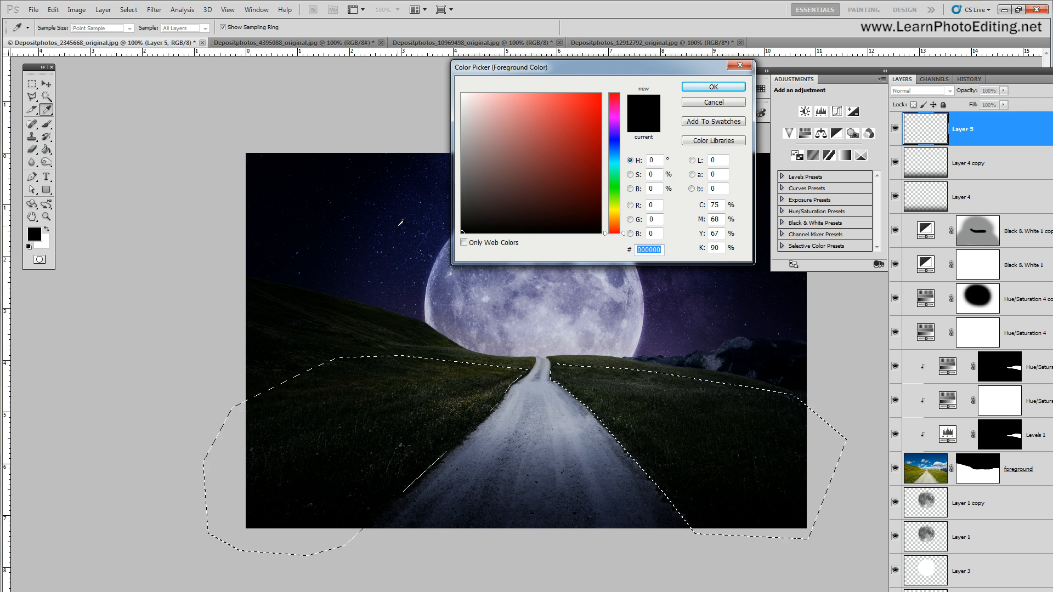
type("9")
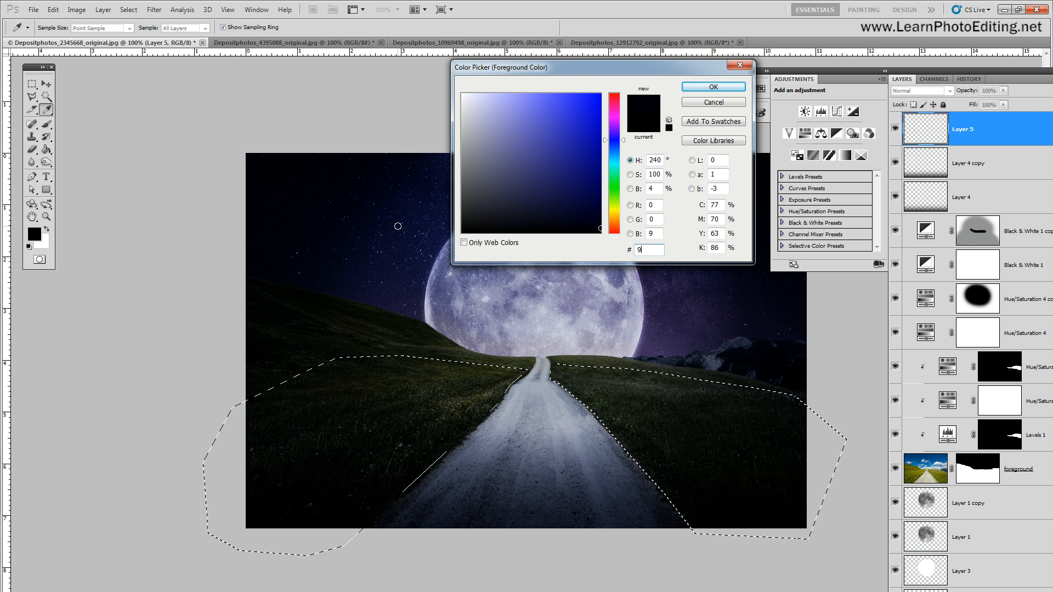
type("ec")
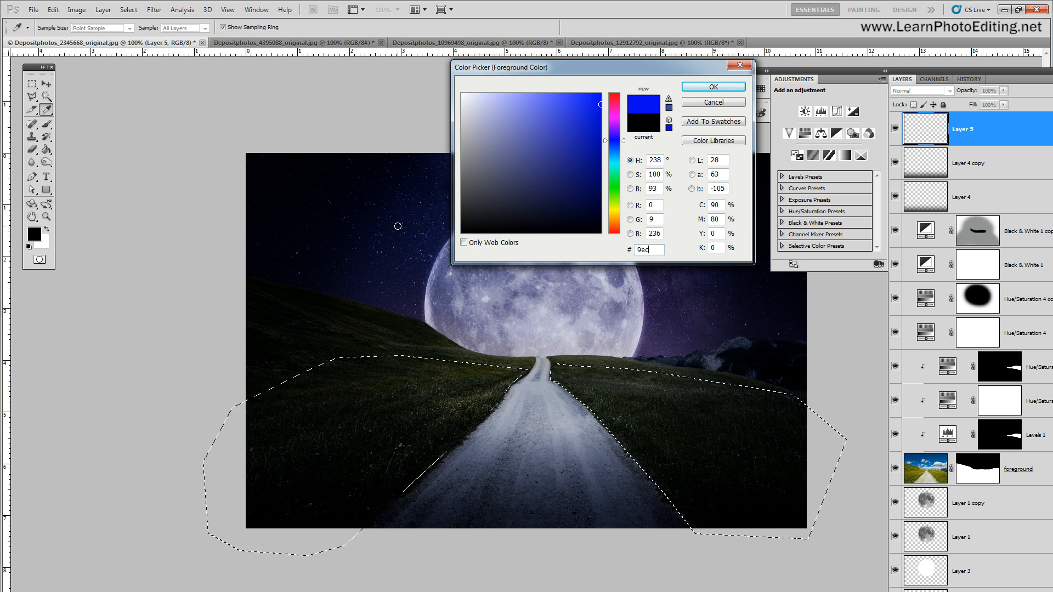
Set the foreground colour to the light blue #9ec4eb
type("4e")
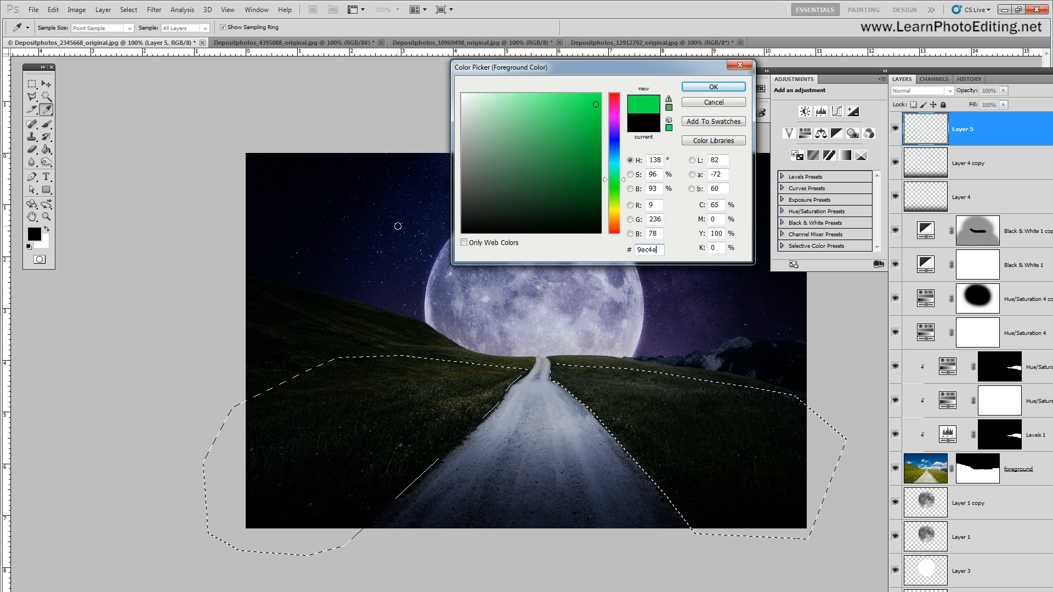
type("b")
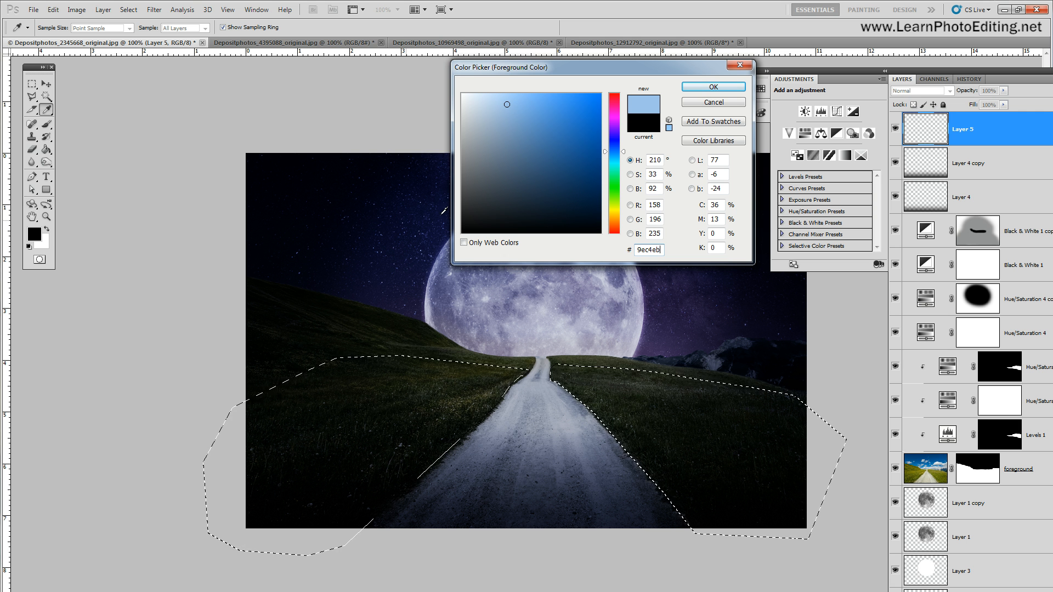
left_click(713, 87)
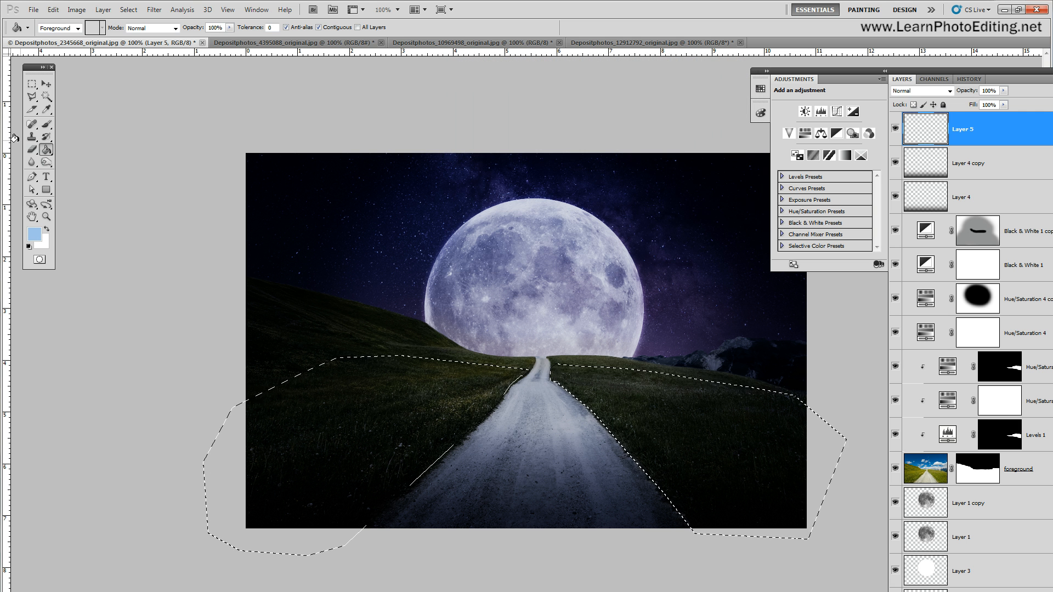
Fill the selected grass areas on both sides of the road with the light blue on Layer 5, and deselect
left_click(46, 150)
left_click(341, 389)
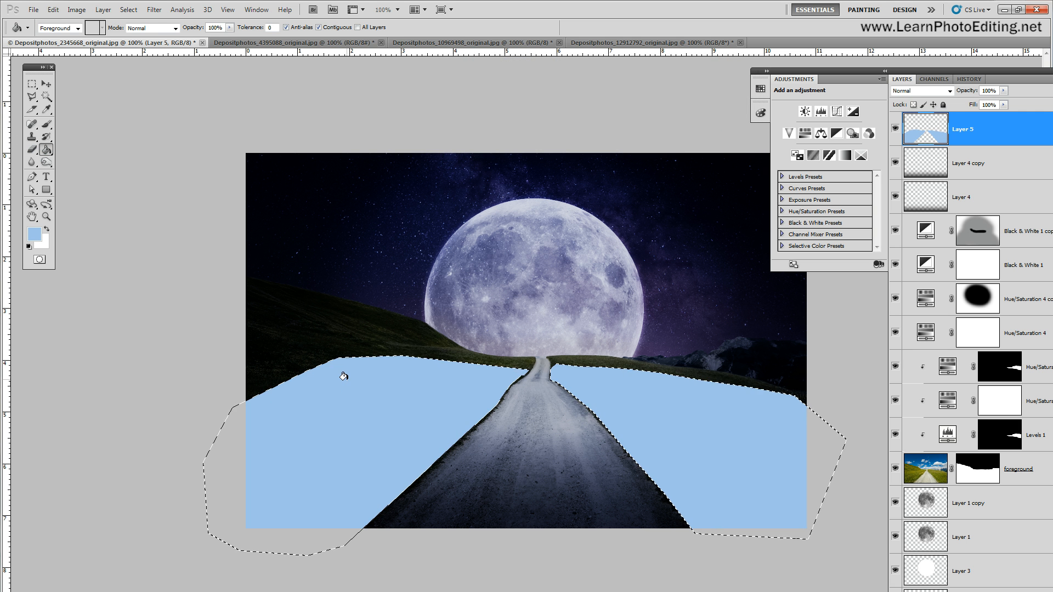
left_click(129, 10)
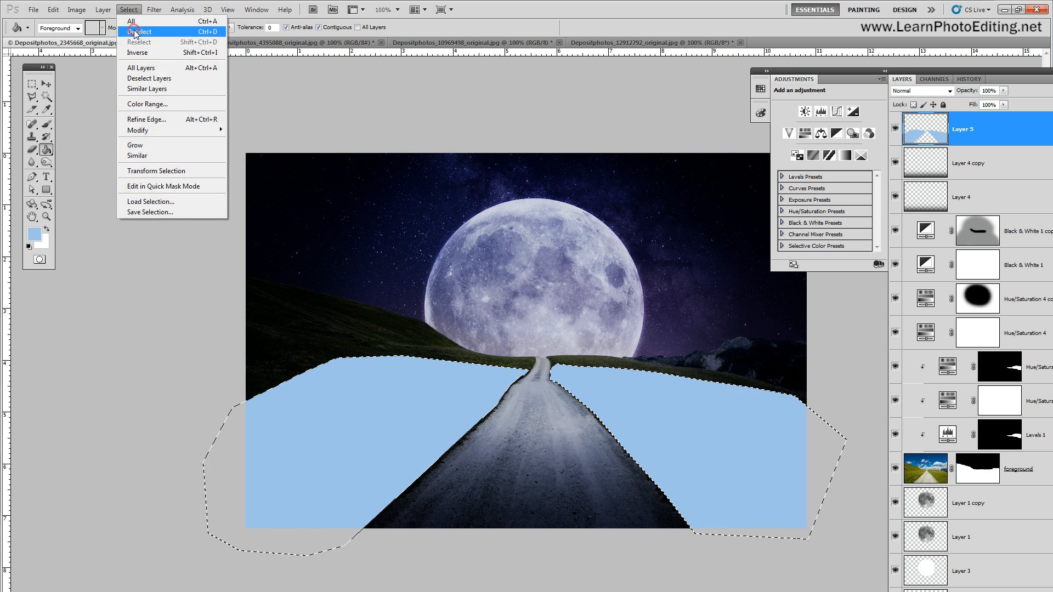
left_click(136, 32)
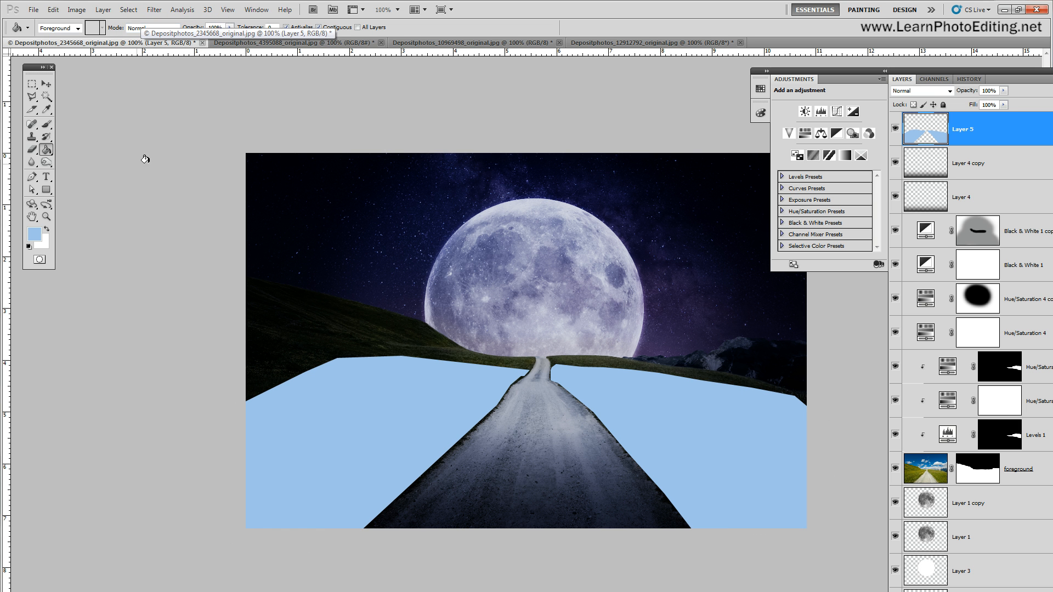
Soften the far-left upper edge of the blue fill using a 200 px eraser with 0% hardness and 50% opacity
left_click(46, 124)
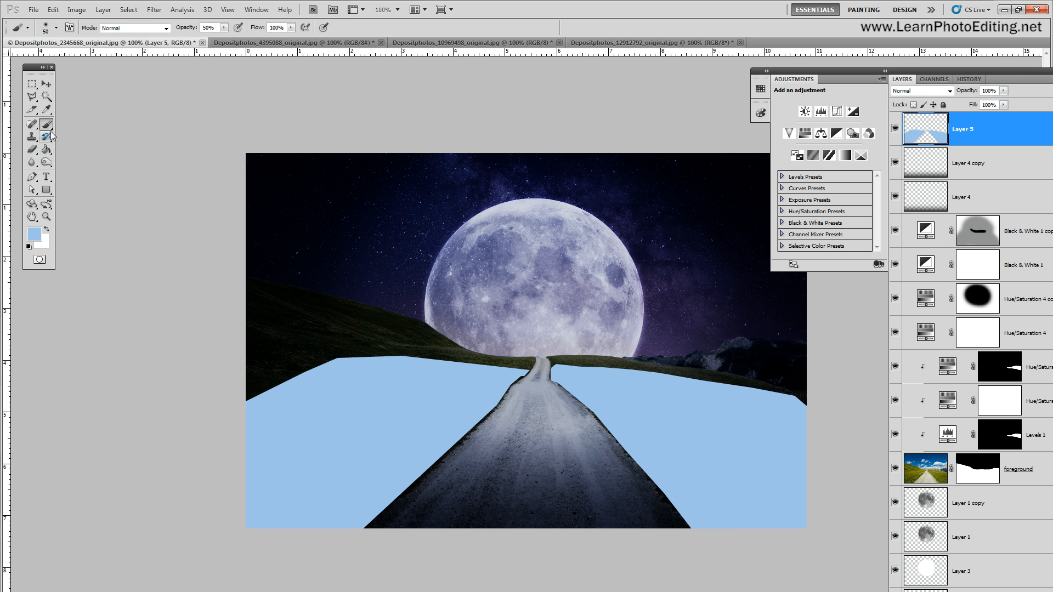
left_click(31, 149)
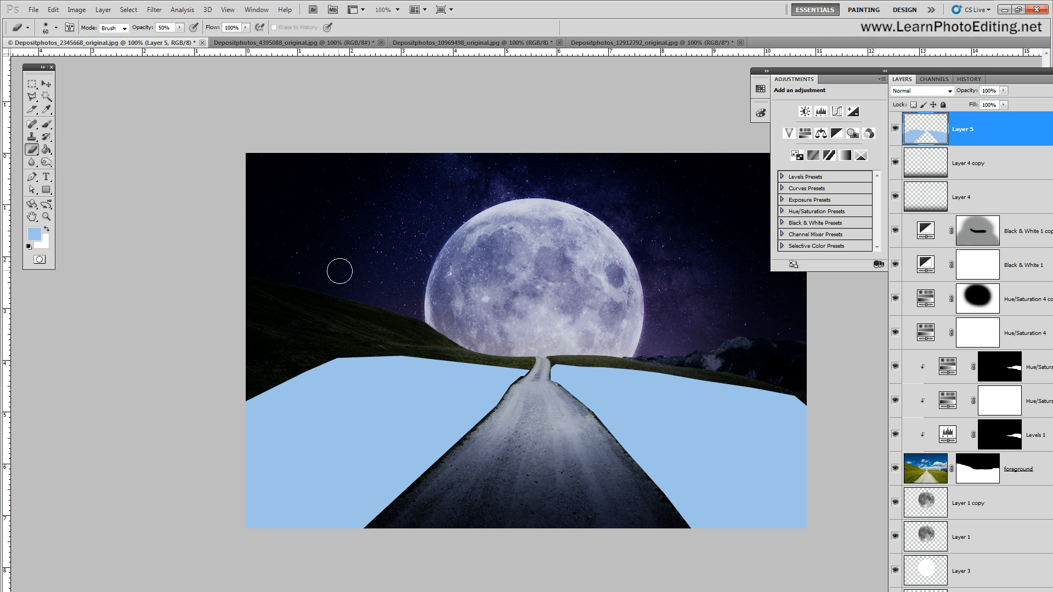
left_click(58, 29)
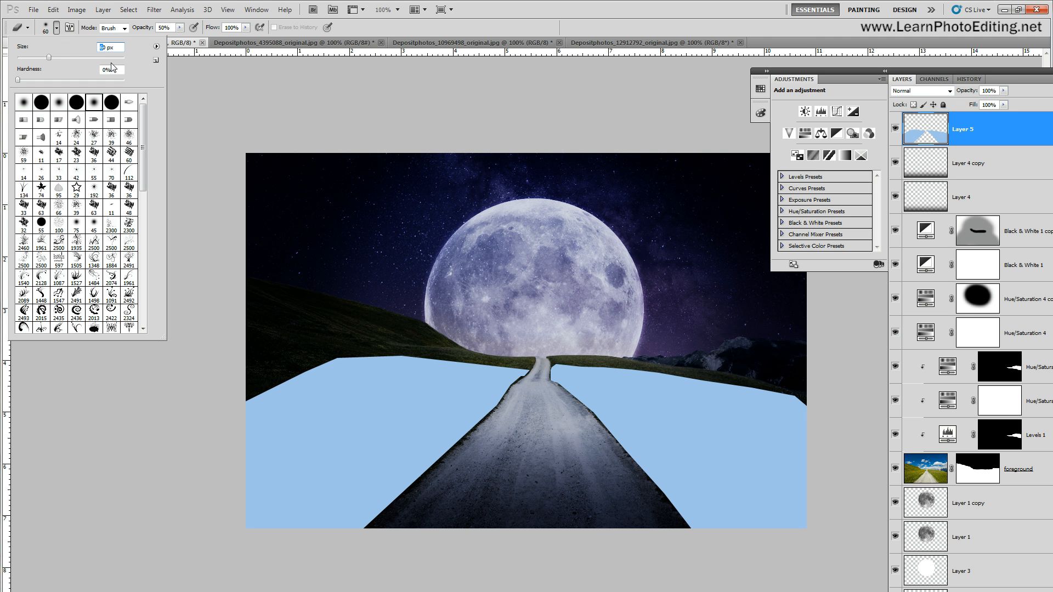
type("2000")
left_click(110, 49)
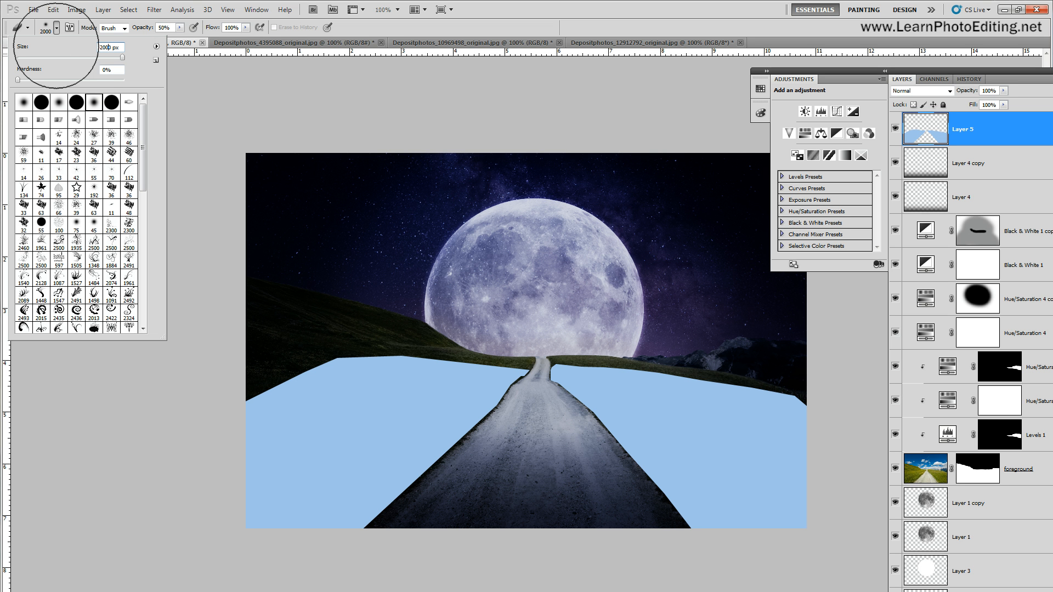
key("Delete")
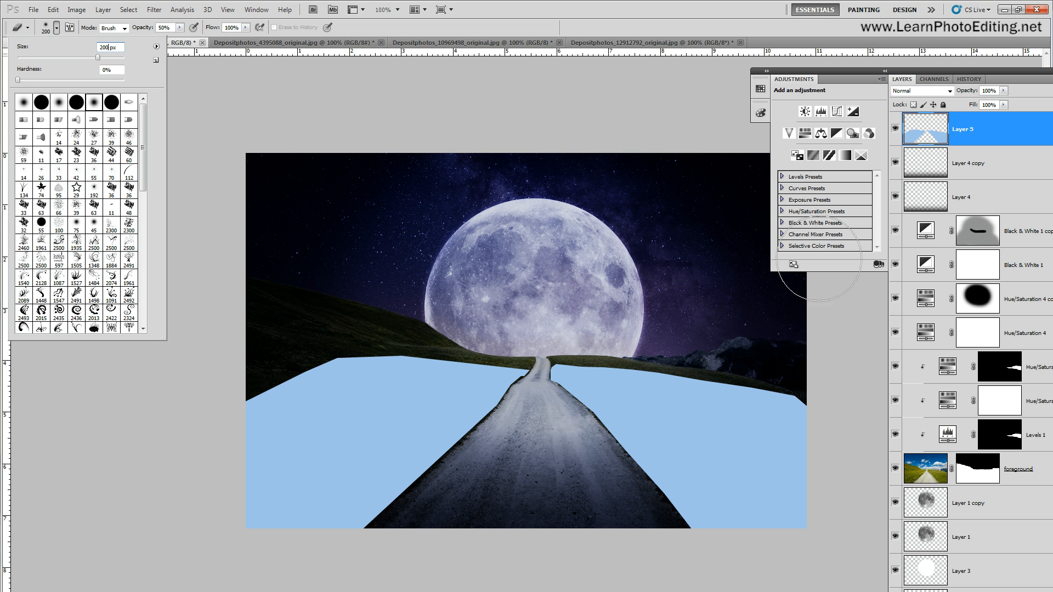
left_click(248, 6)
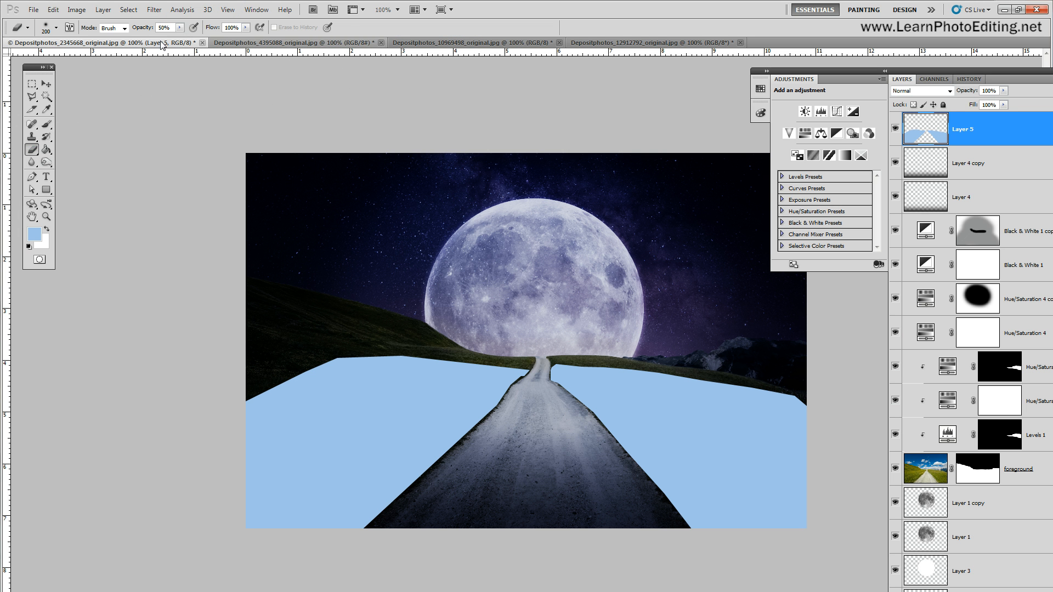
left_click(227, 374)
mouse_move(227, 374)
left_mouse_down()
mouse_move(276, 338)
mouse_move(306, 332)
left_mouse_up()
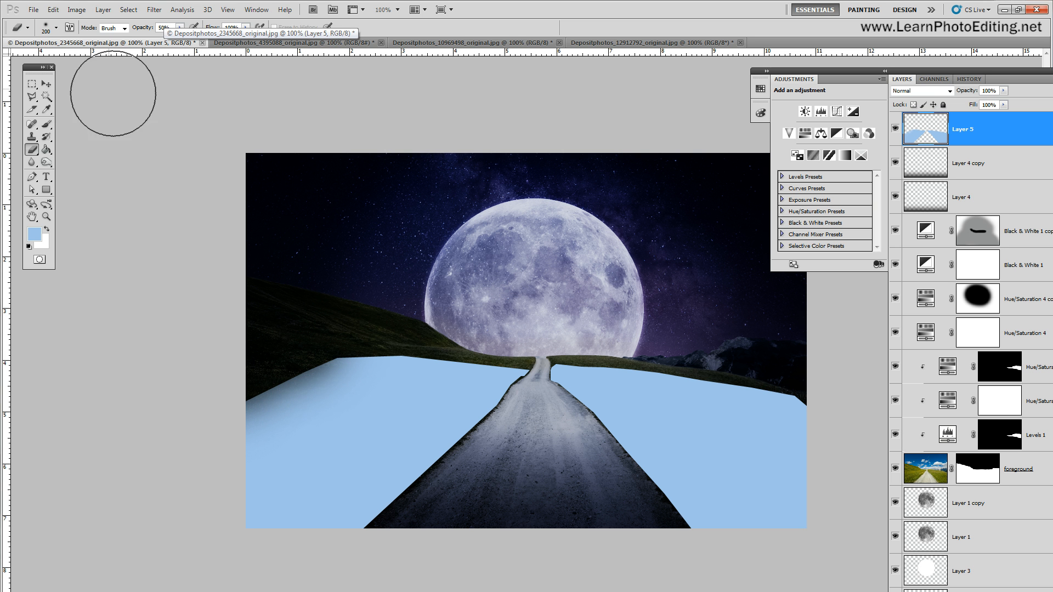
Erase along the upper edges of both blue areas with a soft 100 px eraser to blend them into the hills
left_click(56, 28)
left_click_drag(91, 49, 82, 50)
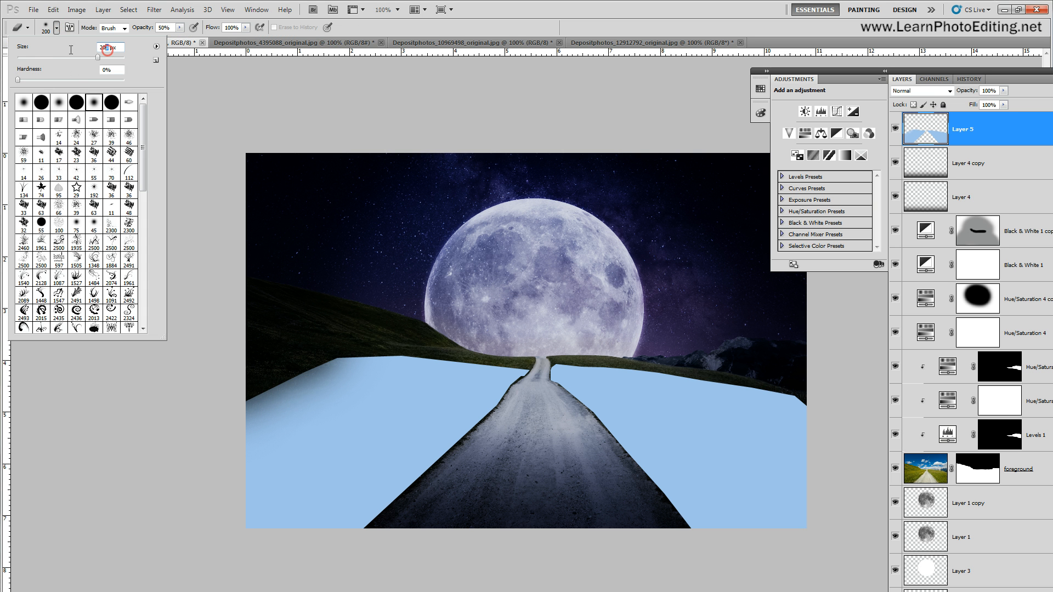
left_click(335, 342)
mouse_move(334, 342)
left_mouse_down()
mouse_move(446, 344)
mouse_move(406, 333)
mouse_move(393, 338)
mouse_move(511, 351)
mouse_move(528, 349)
mouse_move(523, 336)
mouse_move(546, 369)
mouse_move(549, 346)
mouse_move(664, 353)
mouse_move(834, 409)
mouse_move(801, 369)
mouse_move(775, 371)
left_mouse_up()
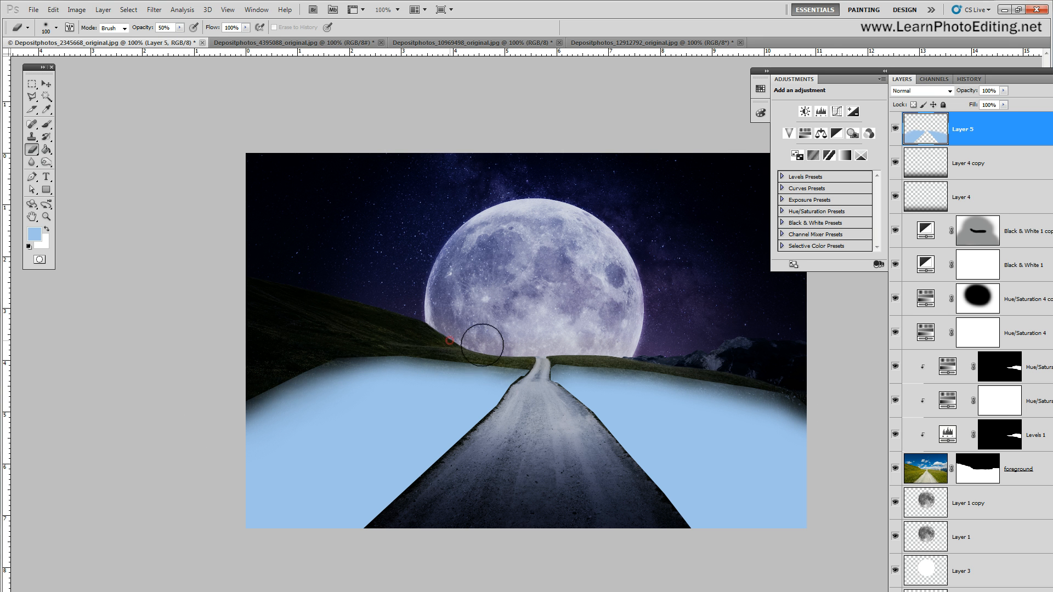
mouse_move(536, 346)
left_mouse_down()
mouse_move(565, 349)
mouse_move(548, 349)
left_mouse_up()
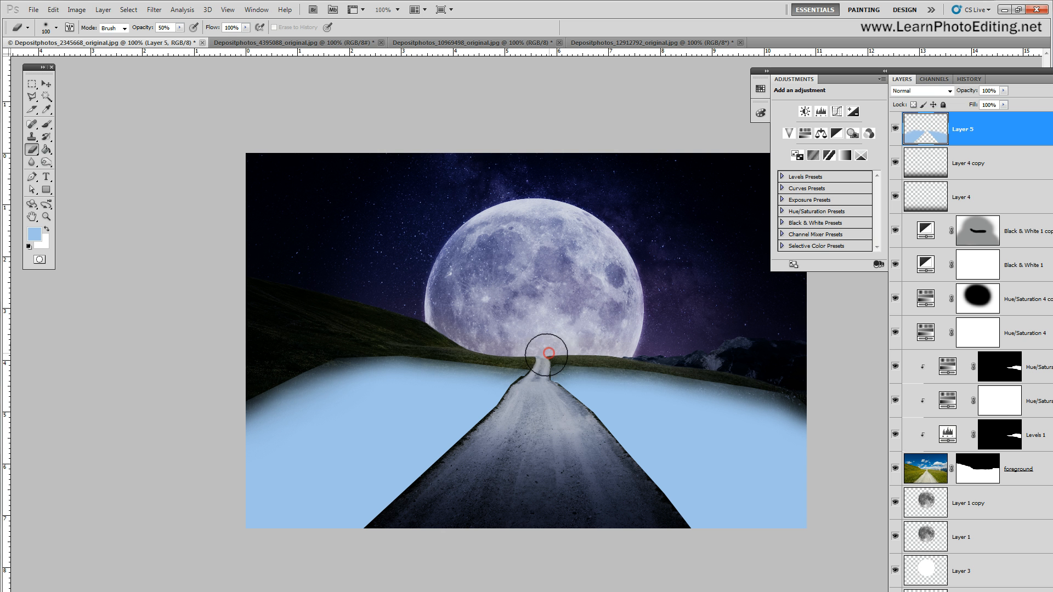
Set Layer 5's blend mode to Multiply and toggle its visibility to compare the image with and without it
left_click(932, 90)
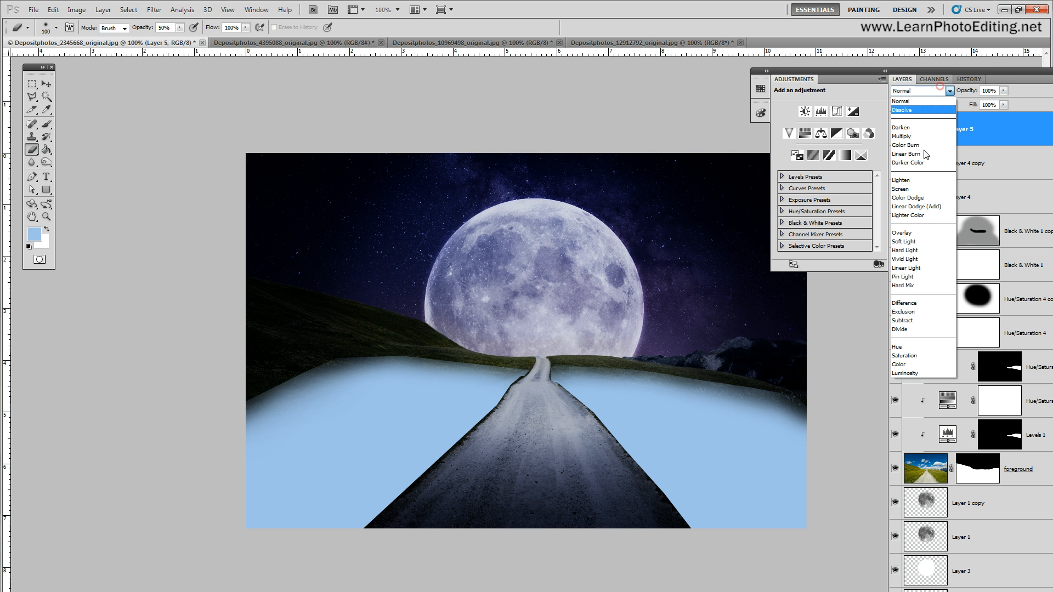
left_click(913, 137)
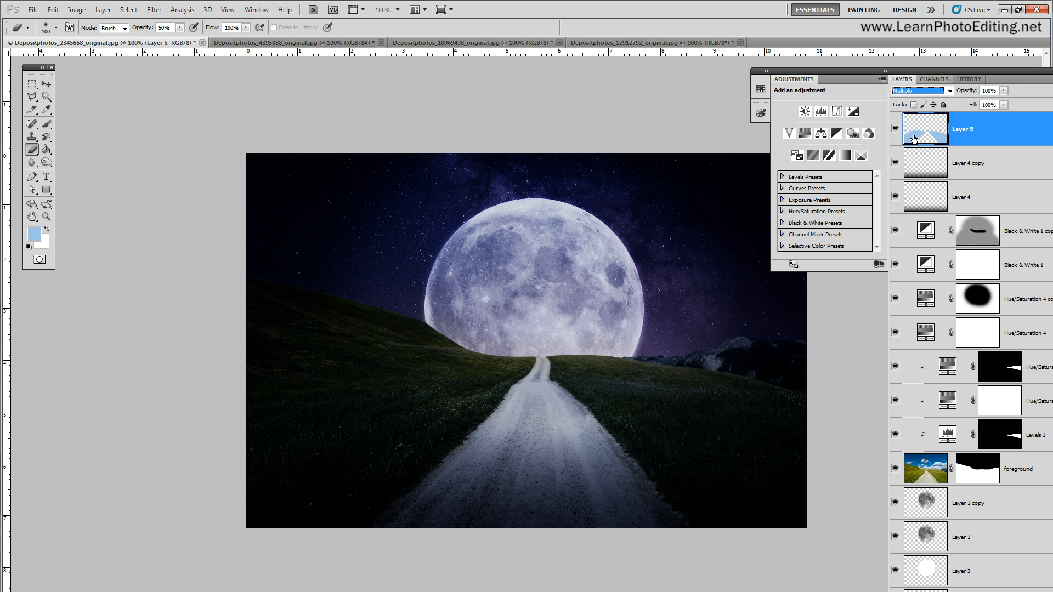
left_click(895, 129)
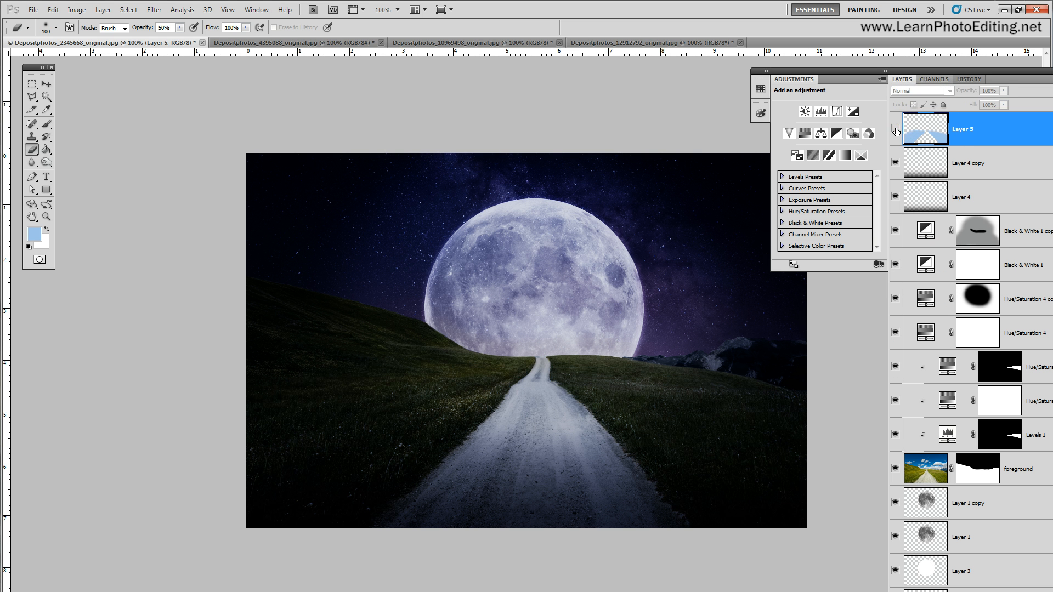
left_click(895, 129)
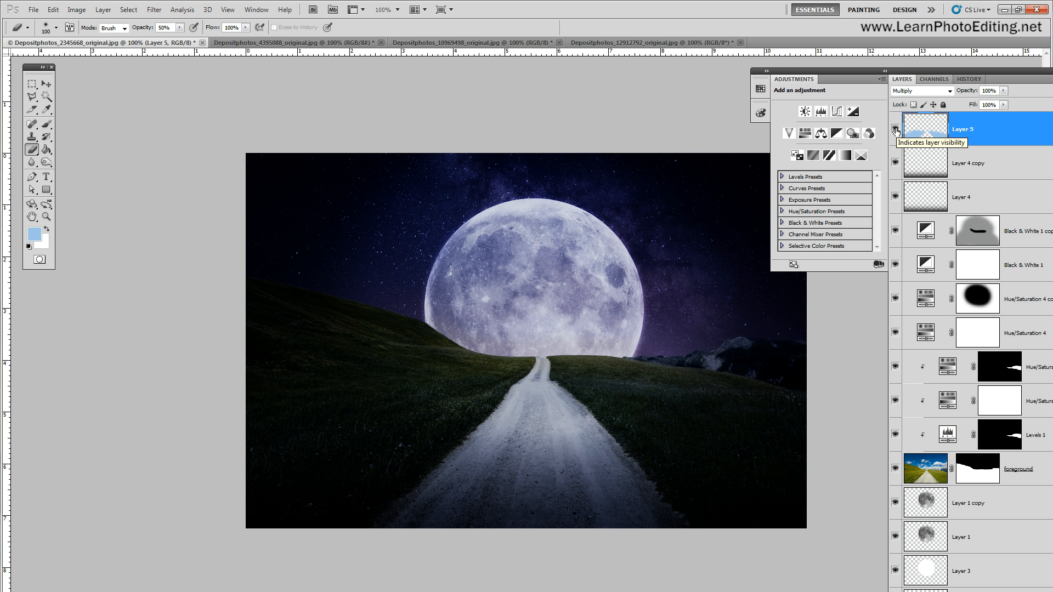
left_click(895, 130)
left_click(895, 129)
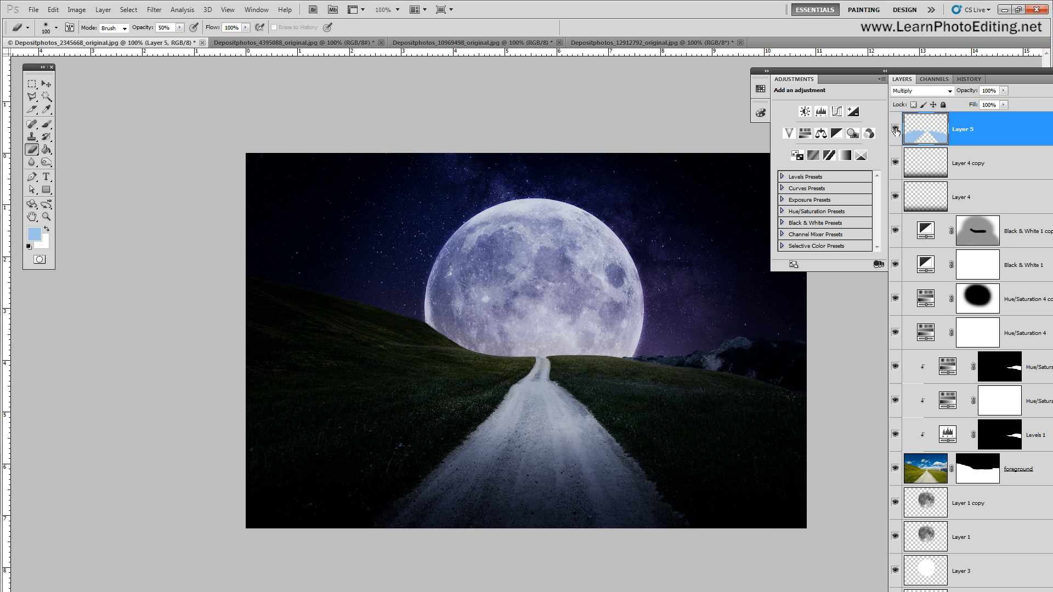
Fade Layer 5's tint further along the upper edge of the grass with a 200 px eraser at 30% opacity
left_click(57, 28)
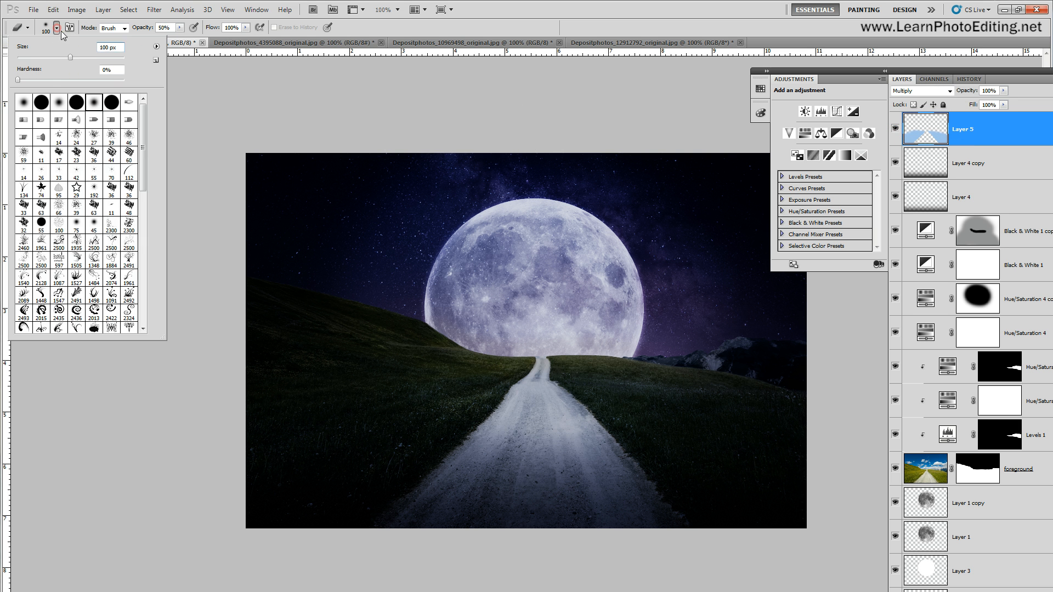
double_click(107, 48)
type("200")
double_click(164, 27)
type("30")
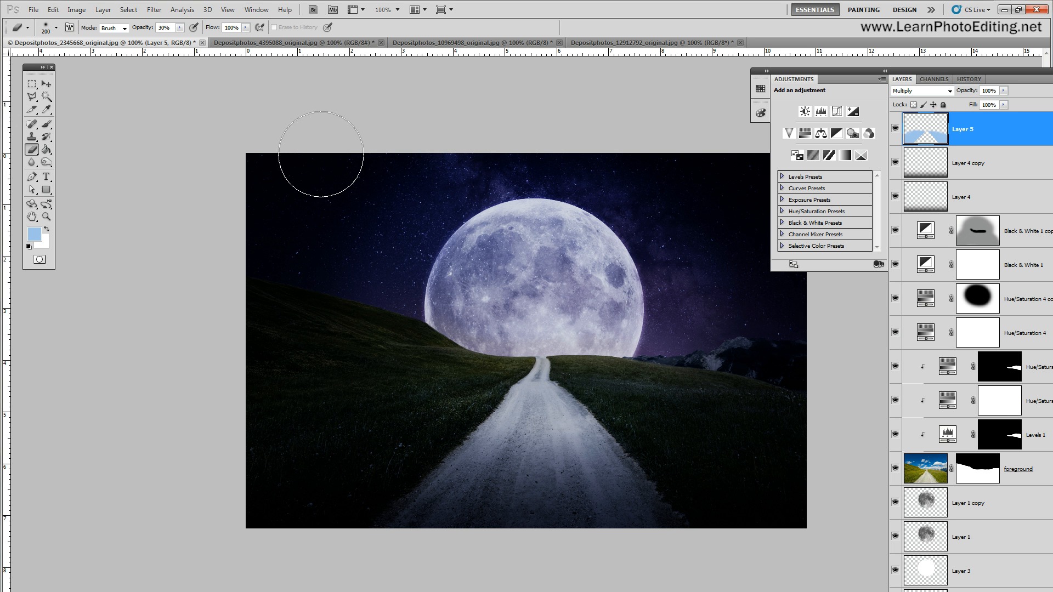
mouse_move(581, 346)
left_mouse_down()
mouse_move(817, 383)
mouse_move(552, 325)
mouse_move(297, 337)
left_mouse_up()
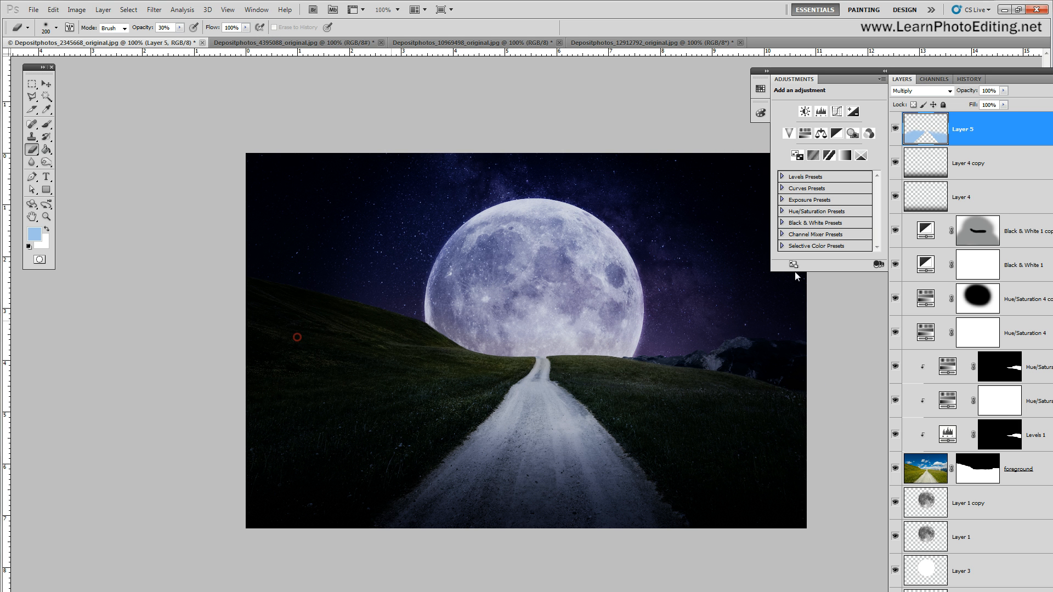
Toggle Layer 5's visibility repeatedly to examine its effect on the grass, leaving the layer shown
left_click(895, 129)
left_click(894, 129)
left_click(894, 128)
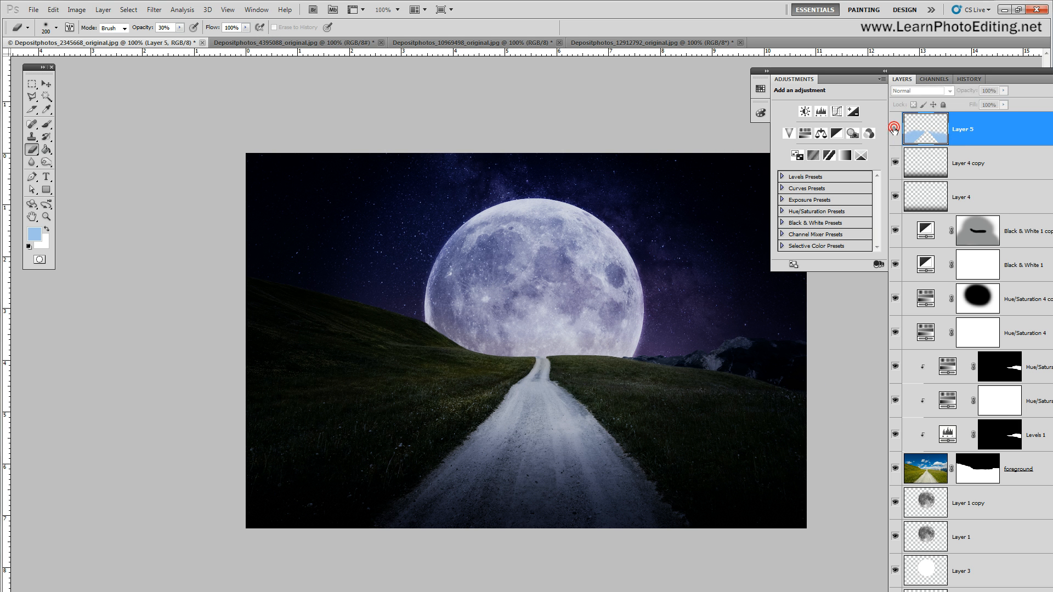
left_click(894, 128)
left_click(894, 129)
left_click(894, 129)
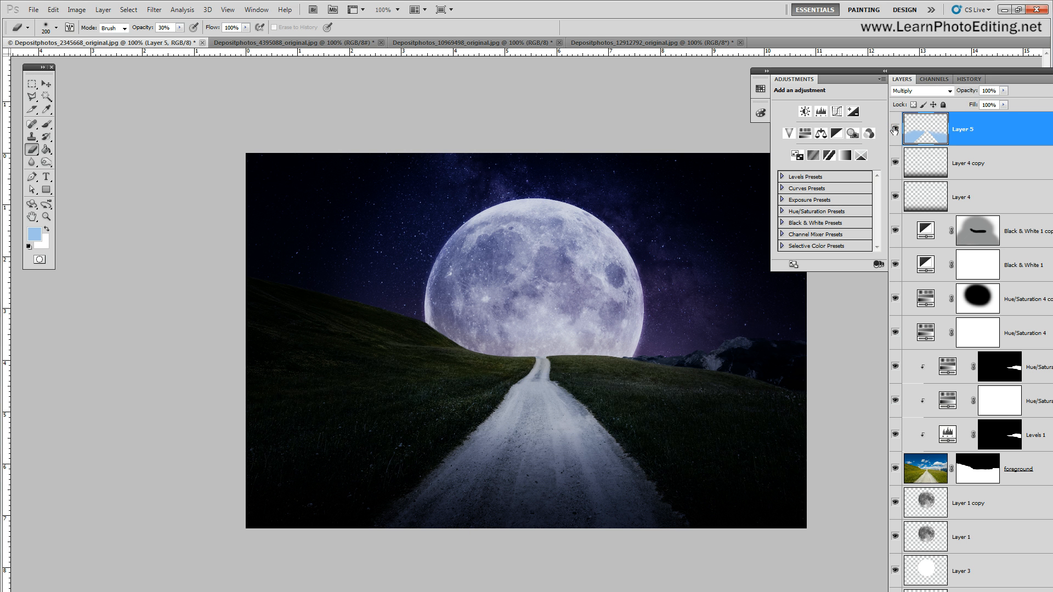
left_click(895, 128)
left_click(895, 129)
left_click(895, 130)
left_click(894, 130)
left_click(894, 129)
left_click(894, 129)
left_click(895, 129)
left_click(895, 130)
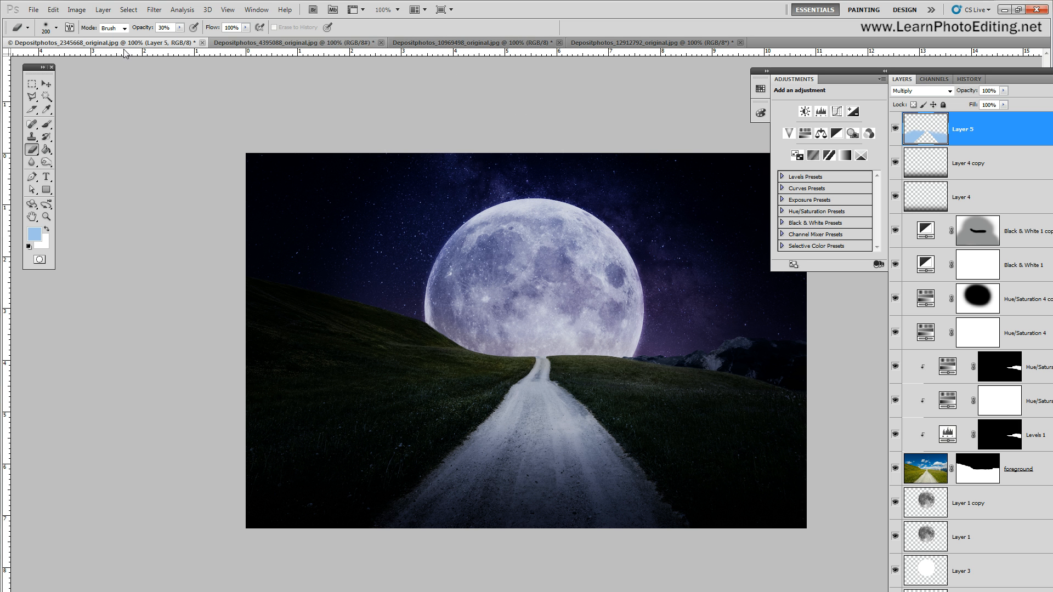
In Depositphotos_10969498_original.jpg, select the white background around the dog with the Magic Wand, adding the shadow area beneath the body
left_click(47, 84)
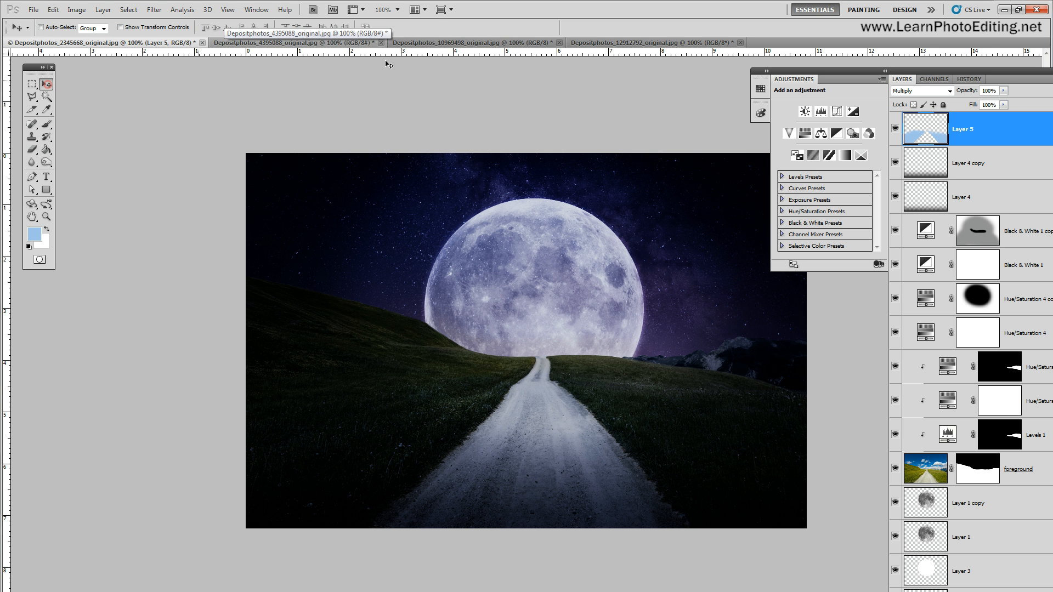
left_click(470, 43)
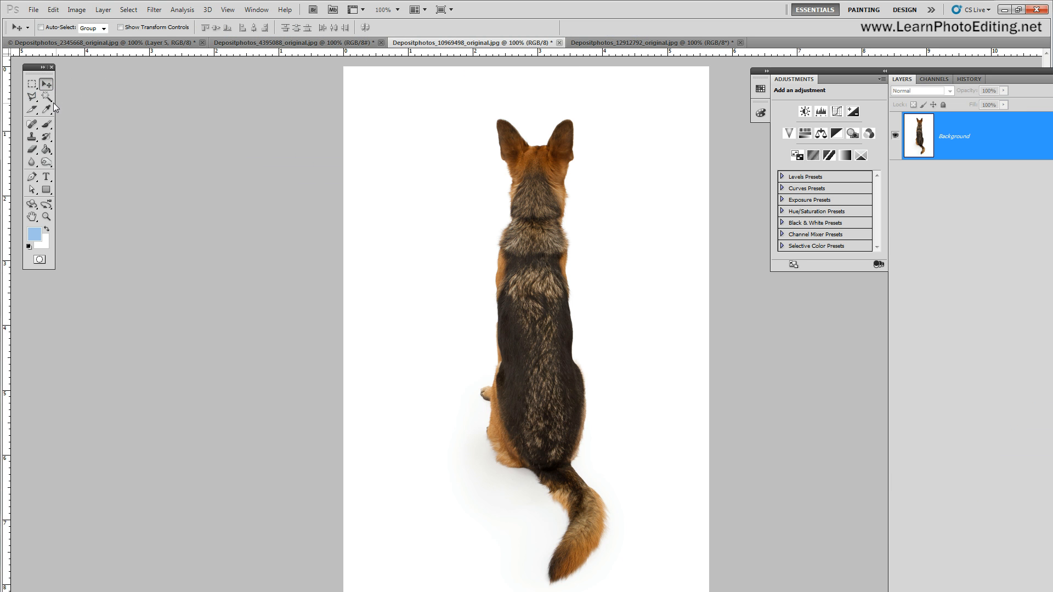
left_click(46, 97)
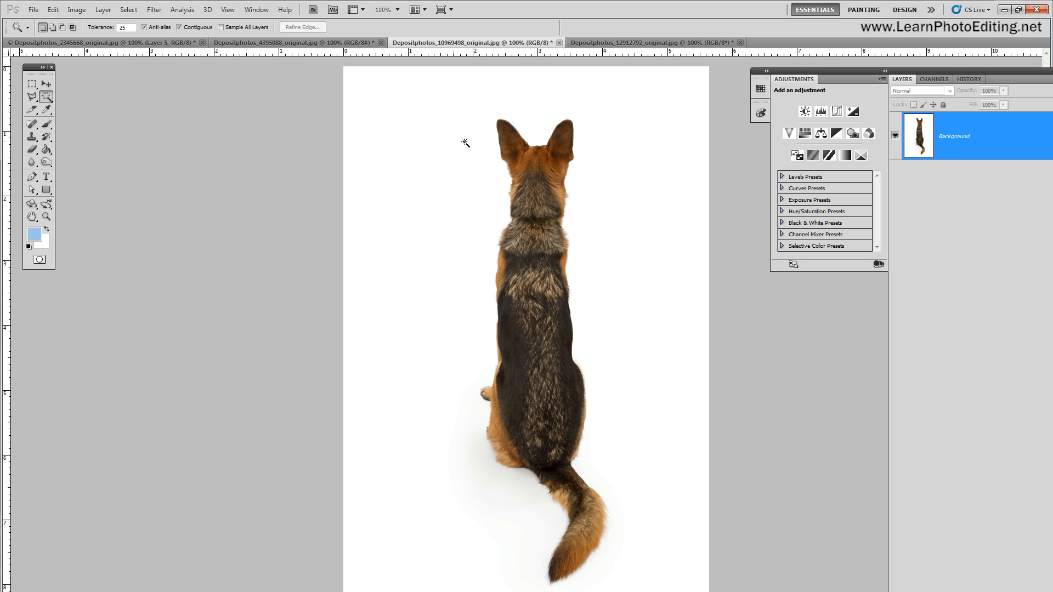
left_click(656, 162)
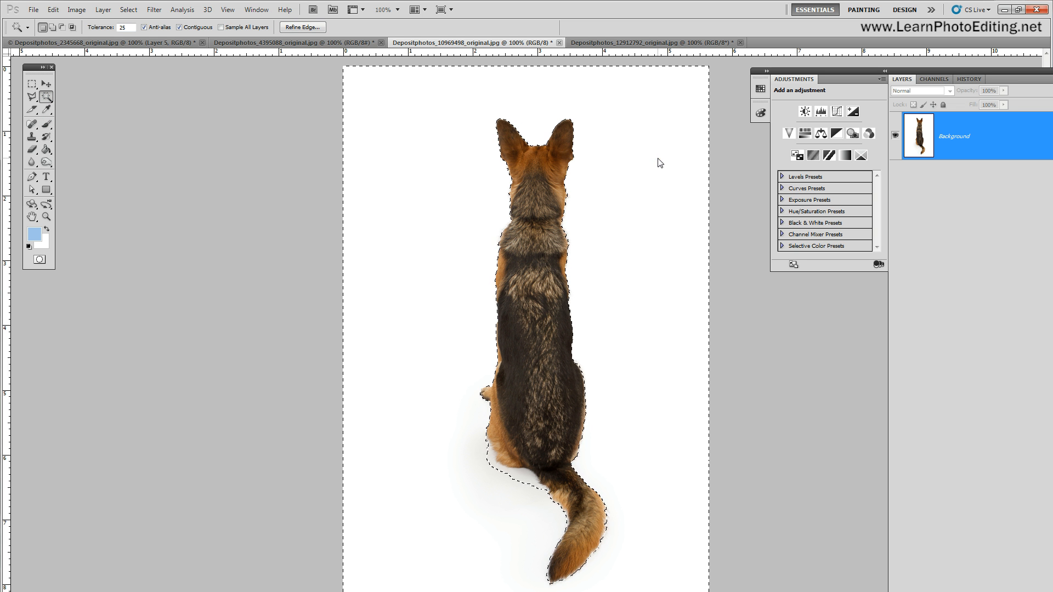
key("shift")
left_click(524, 477, "shift")
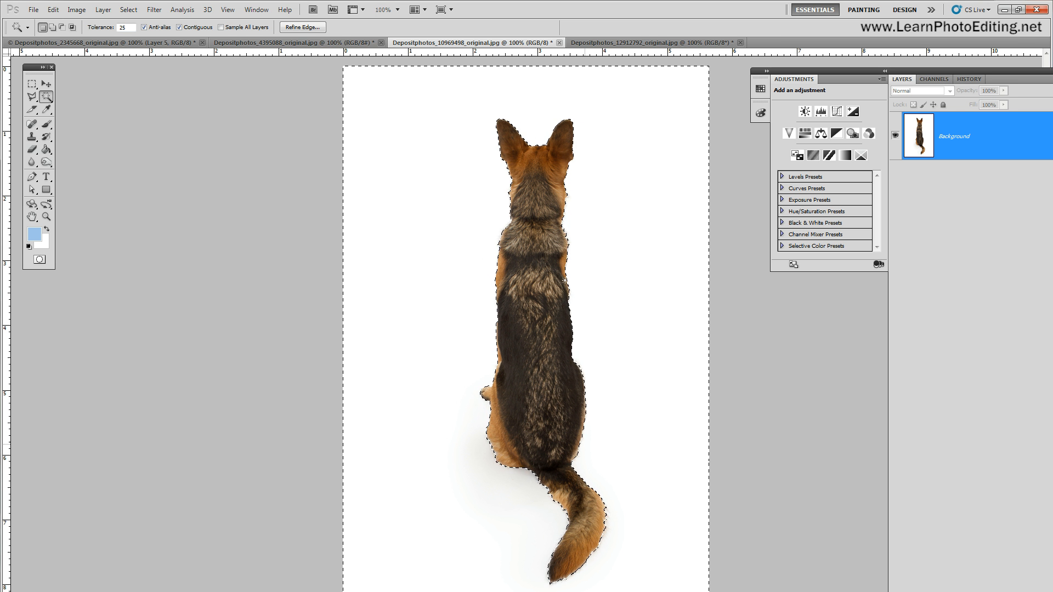
Invert the selection to select the dog instead of the background
left_click(129, 9)
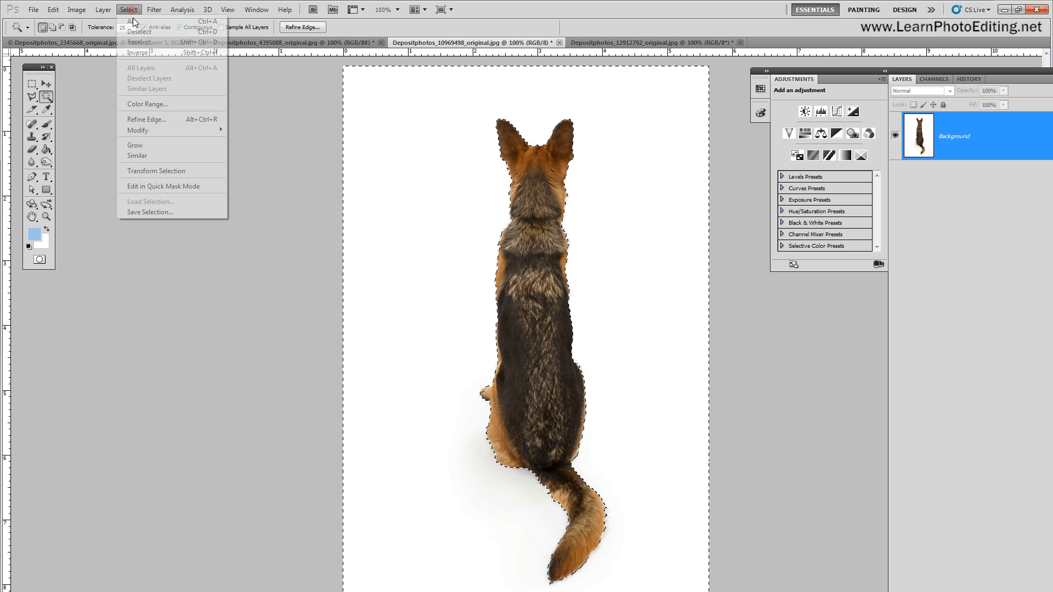
left_click(144, 53)
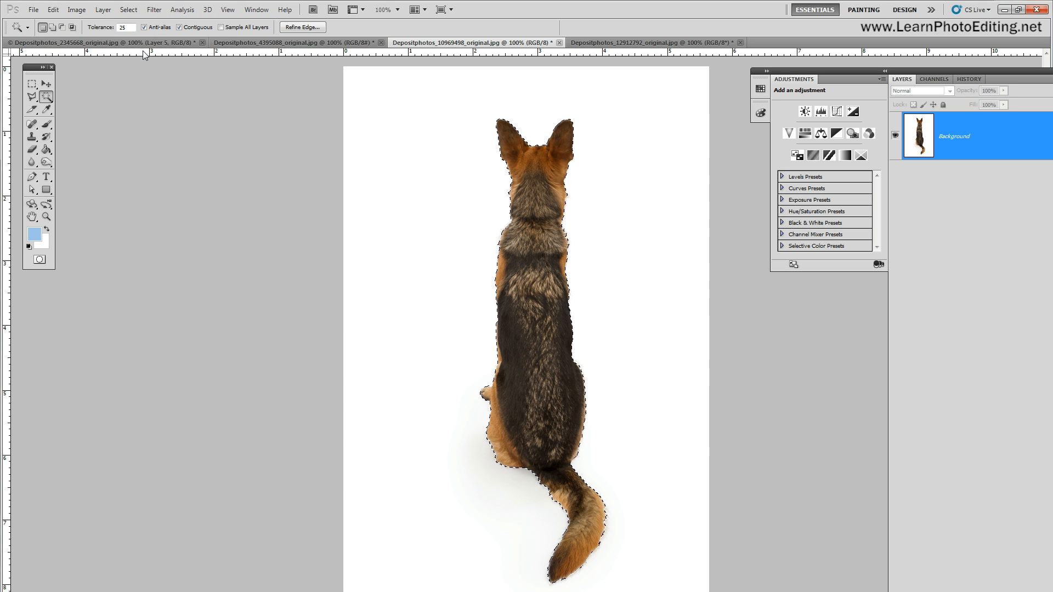
left_click(97, 10)
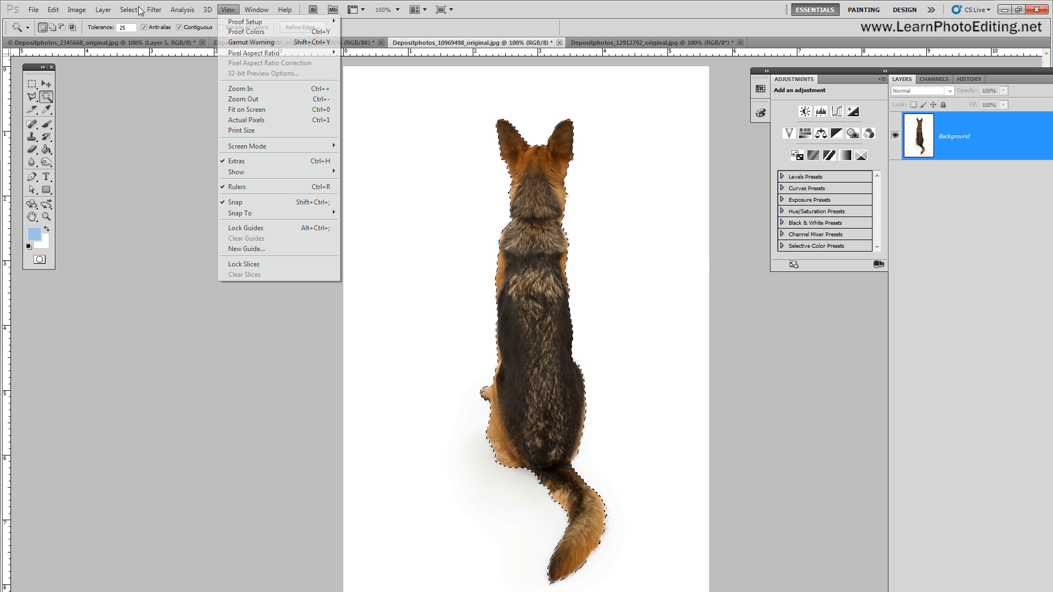
Create a new layer above the Background and fill the dog selection on it with black
left_click(241, 22)
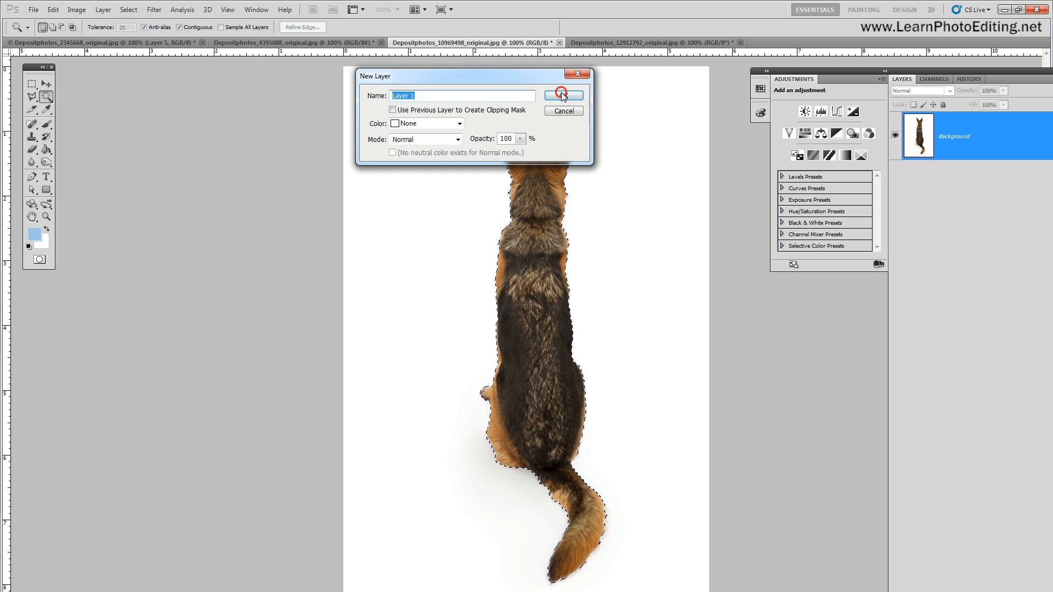
left_click(563, 95)
left_click(29, 247)
left_click(46, 149)
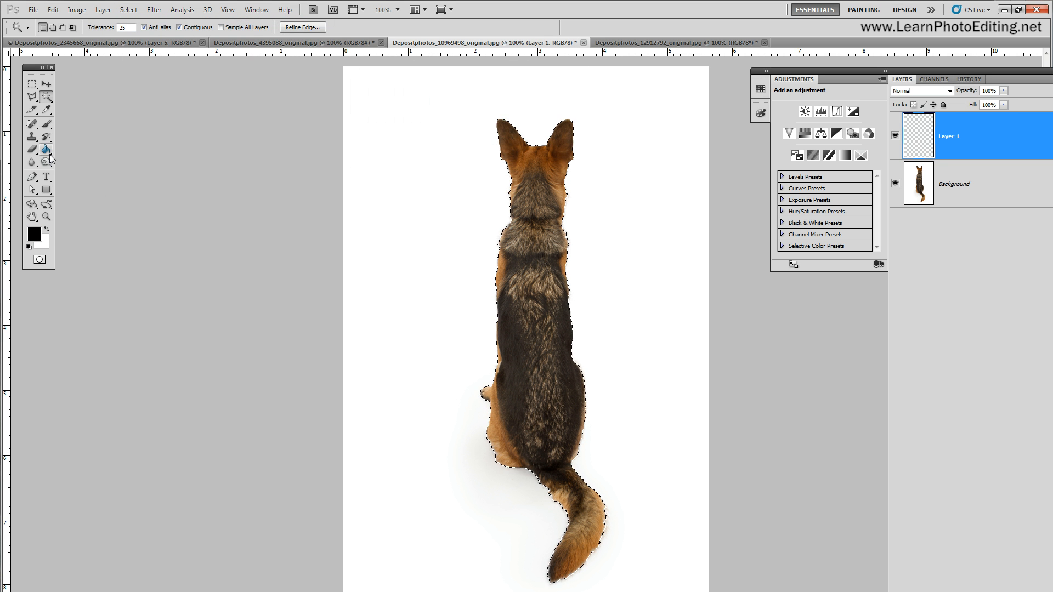
left_click(523, 175)
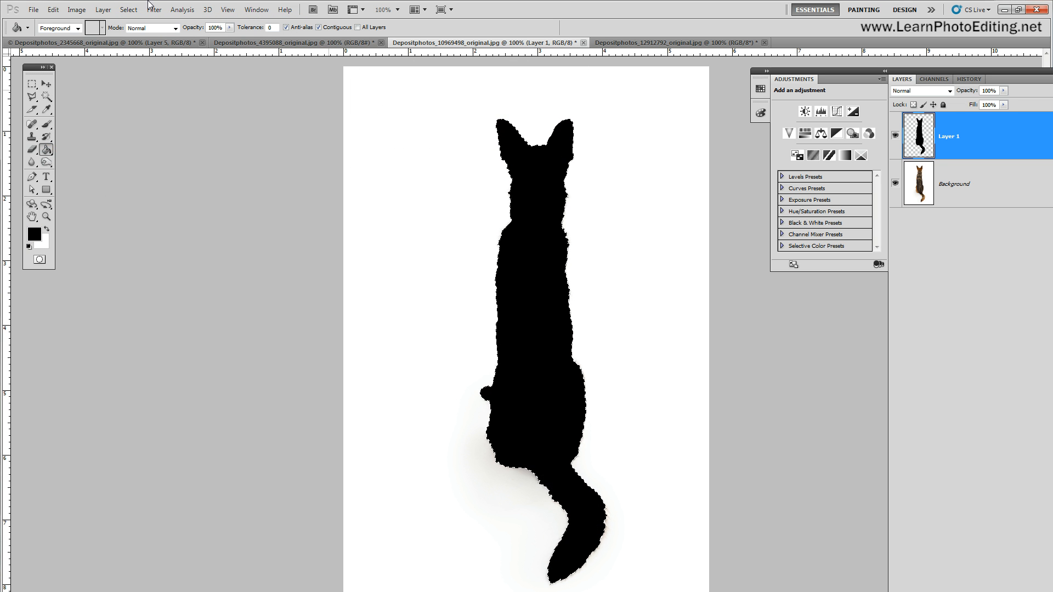
Copy the black dog silhouette and paste it into Depositphotos_2345668_original.jpg
left_click(53, 10)
left_click(82, 83)
left_click(80, 43)
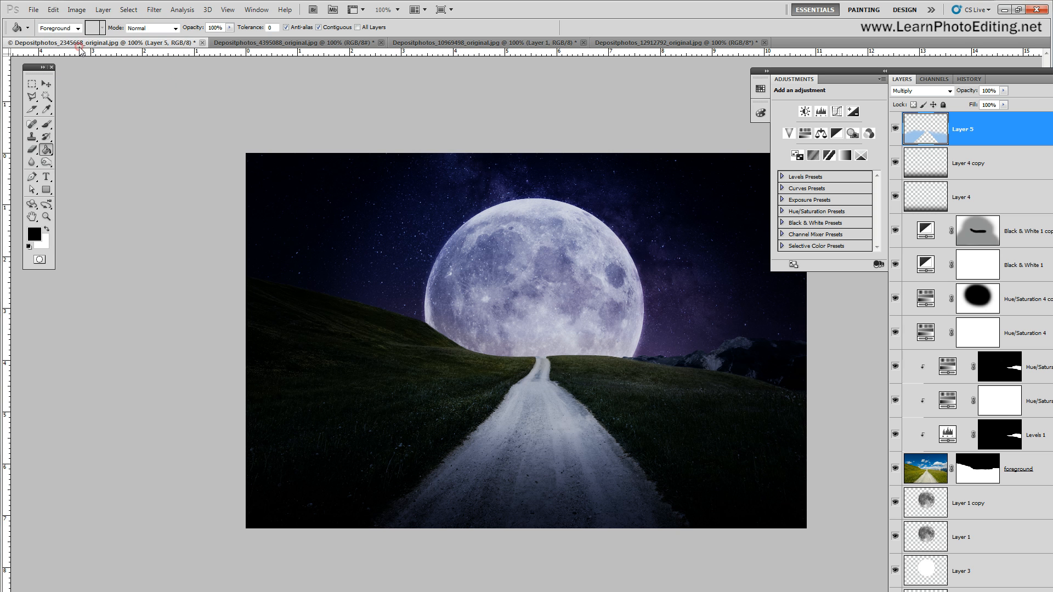
left_click(53, 9)
left_click(83, 104)
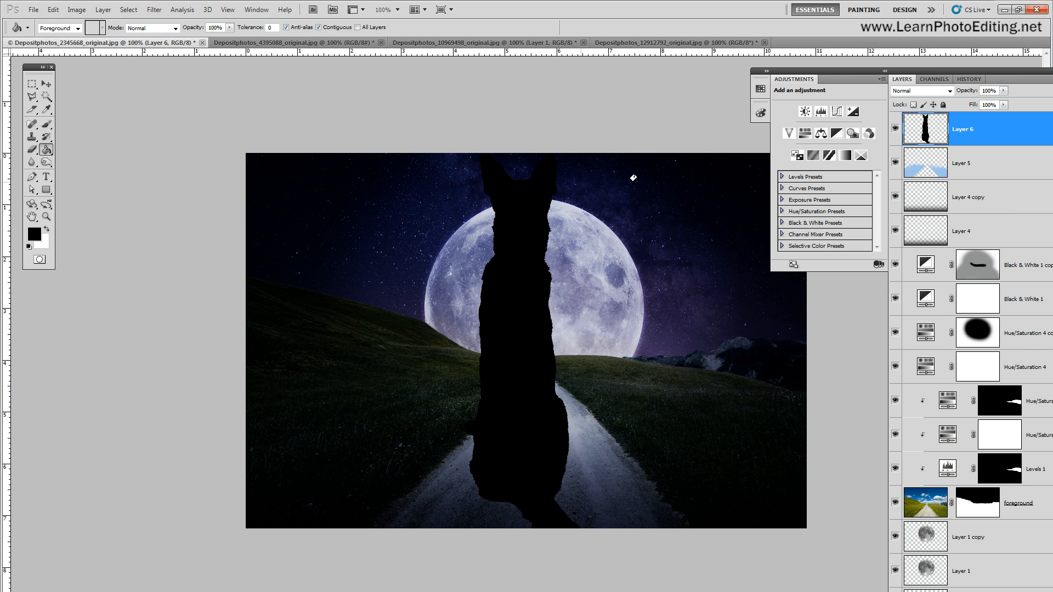
Scale the pasted dog silhouette proportionally to about 17% and place it in the middle of the road below the moon
left_click(53, 10)
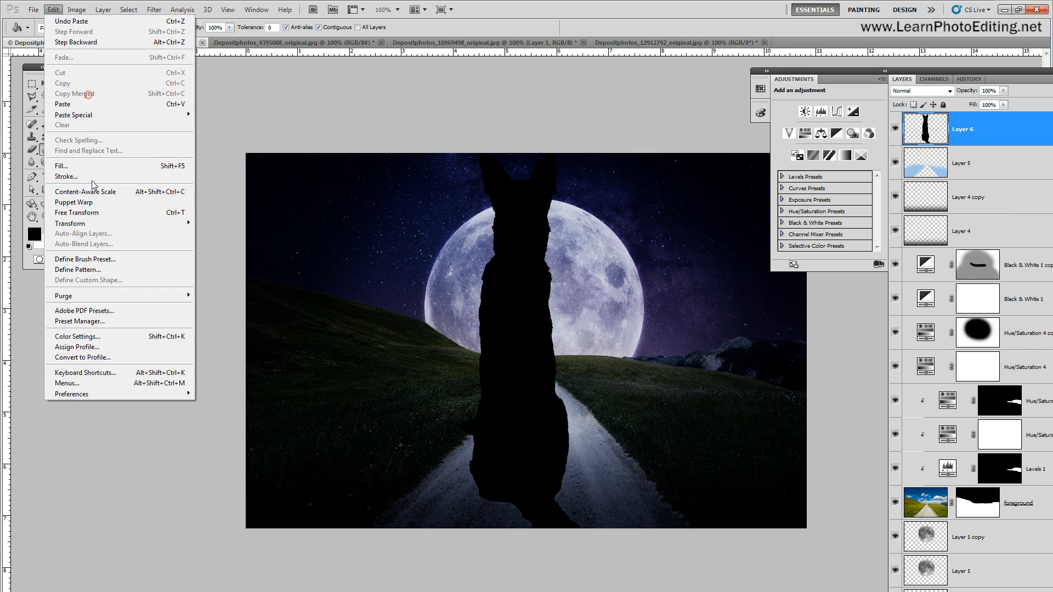
left_click(92, 223)
left_click(209, 239)
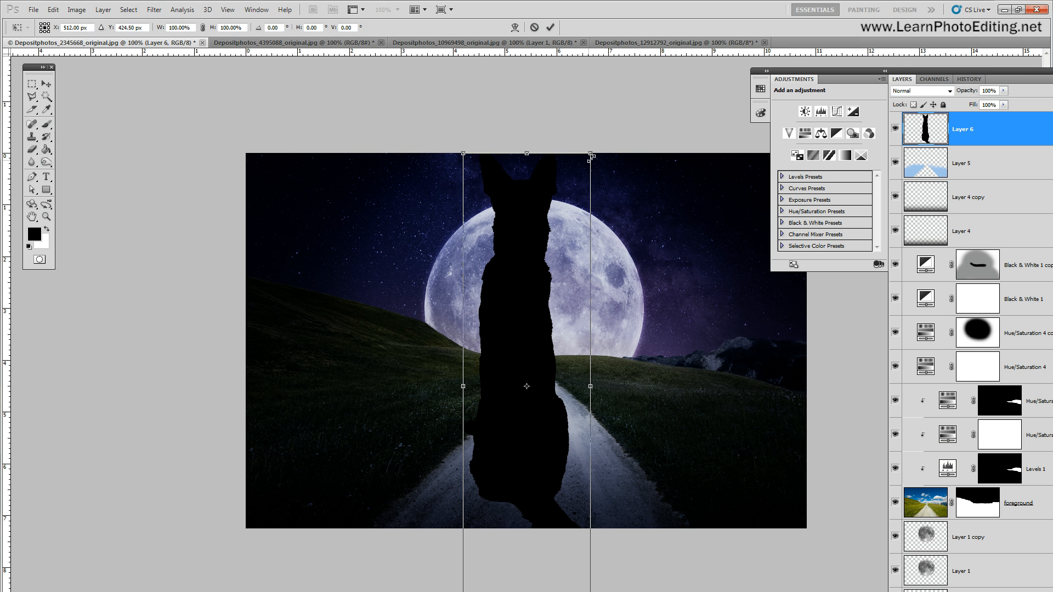
left_click_drag(610, 144, 506, 384)
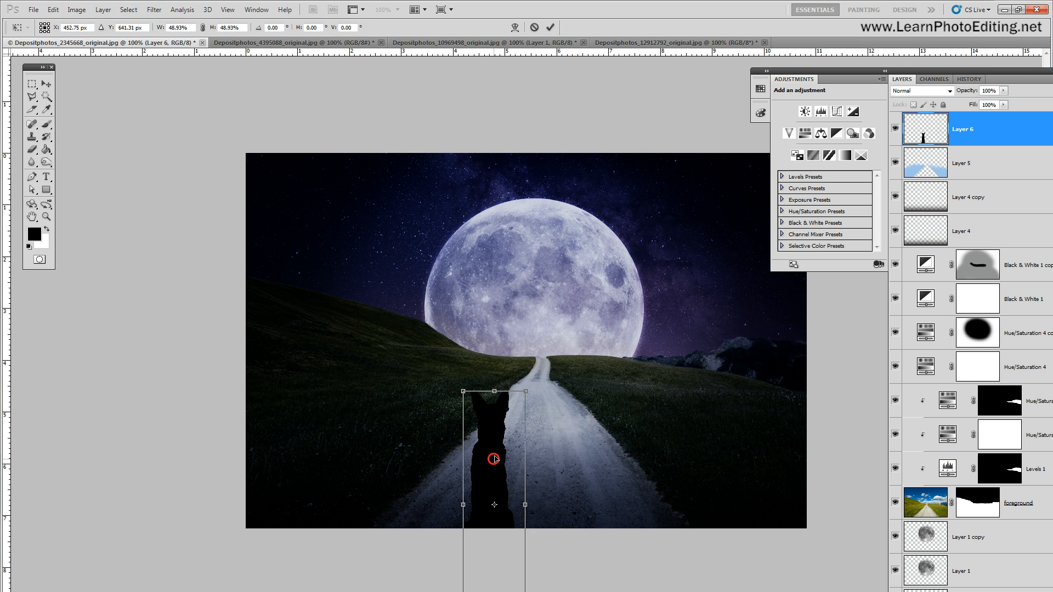
left_click_drag(494, 459, 543, 312)
left_click_drag(575, 243, 540, 406)
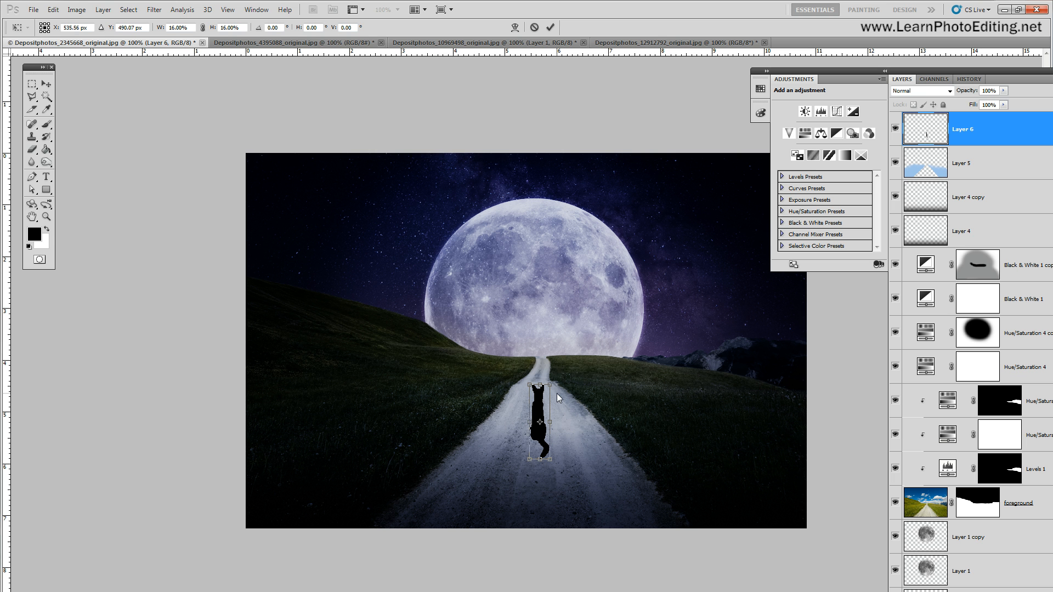
left_click_drag(540, 403, 554, 381)
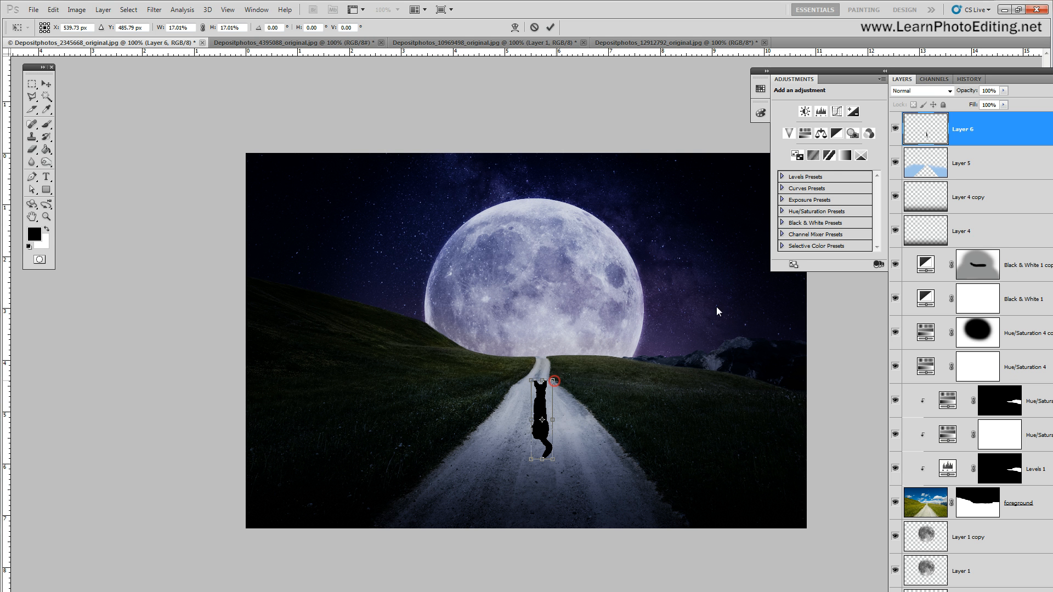
left_click(46, 86)
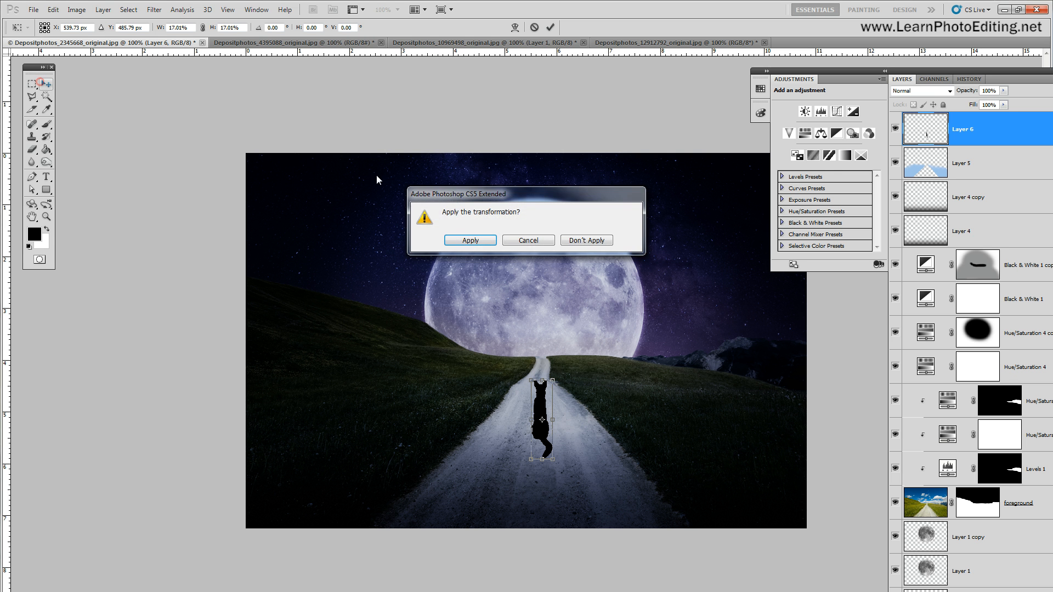
left_click(469, 240)
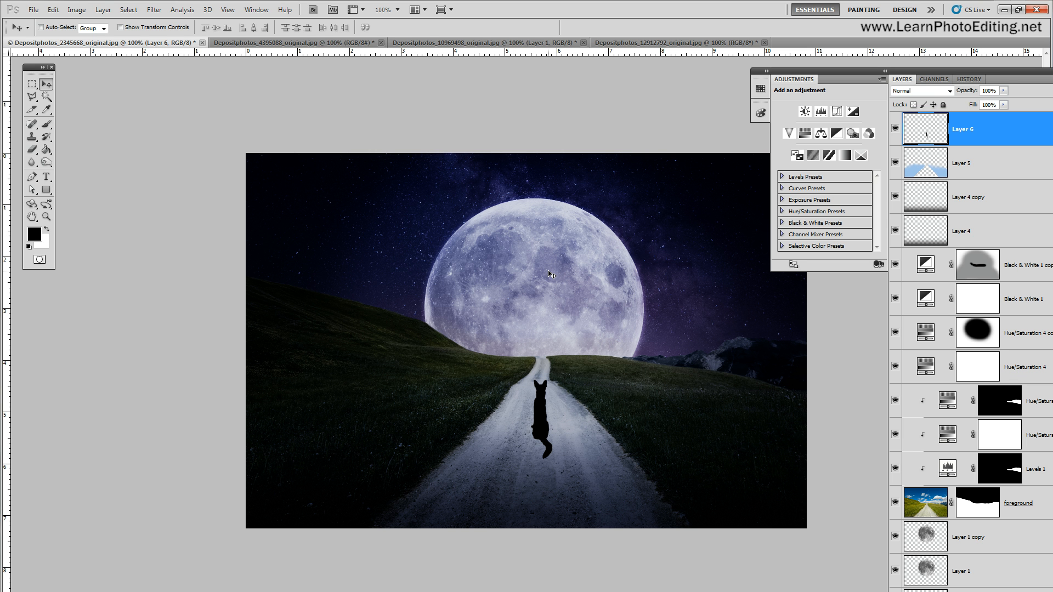
Rename the silhouette layer dog and add a new empty layer directly beneath it, above Layer 5
double_click(963, 130)
key("Return")
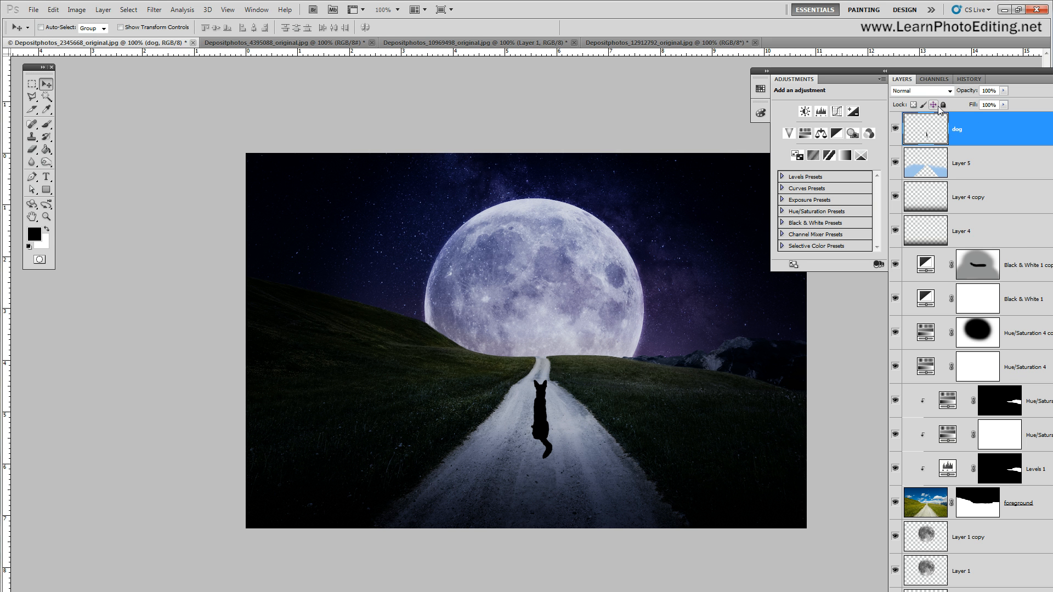
left_click(968, 160)
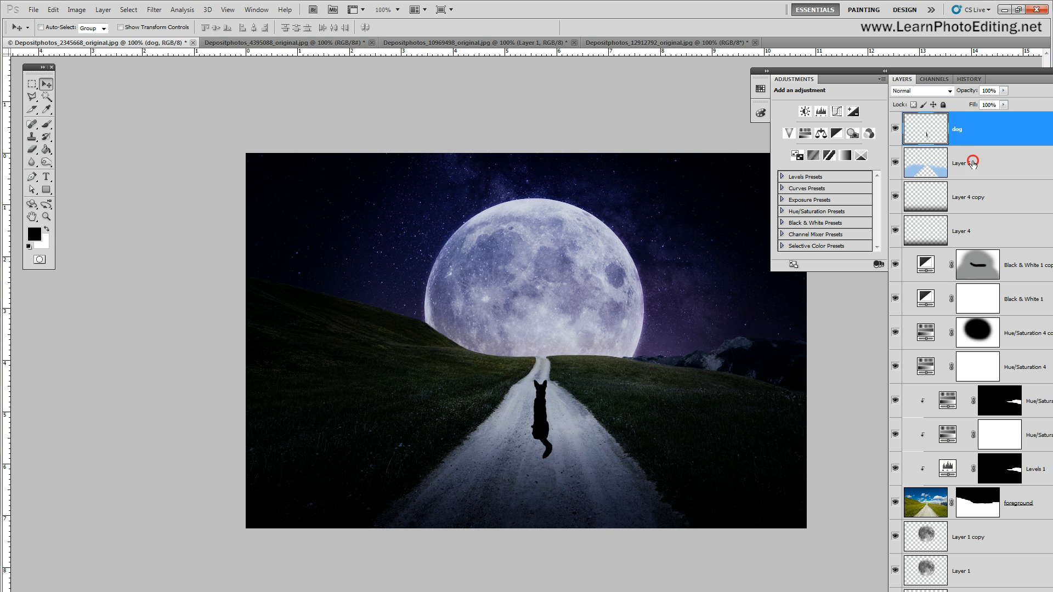
left_click(103, 9)
mouse_move(107, 22)
left_click(247, 22)
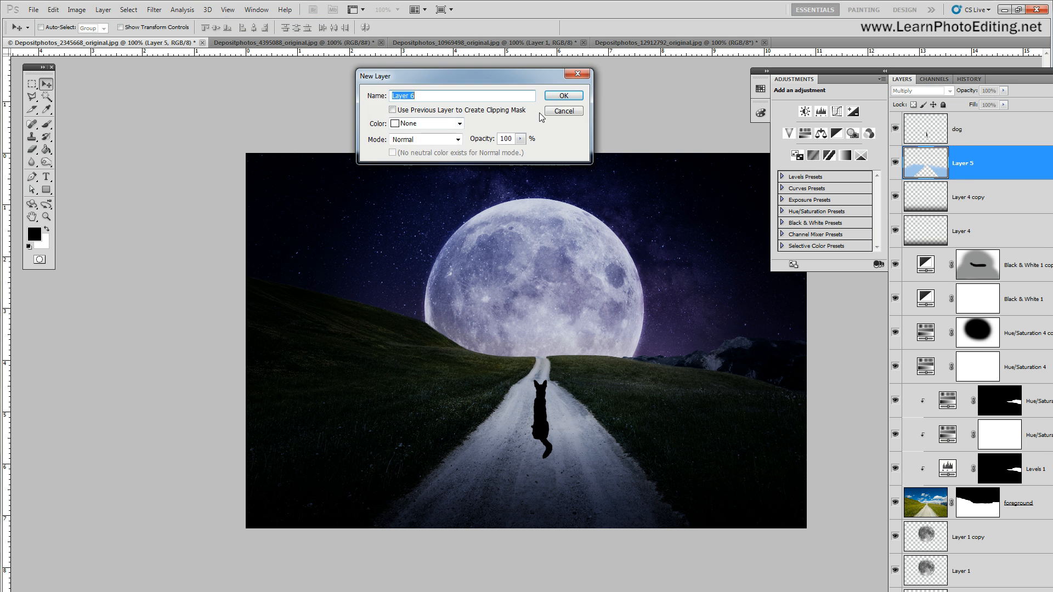
left_click(561, 97)
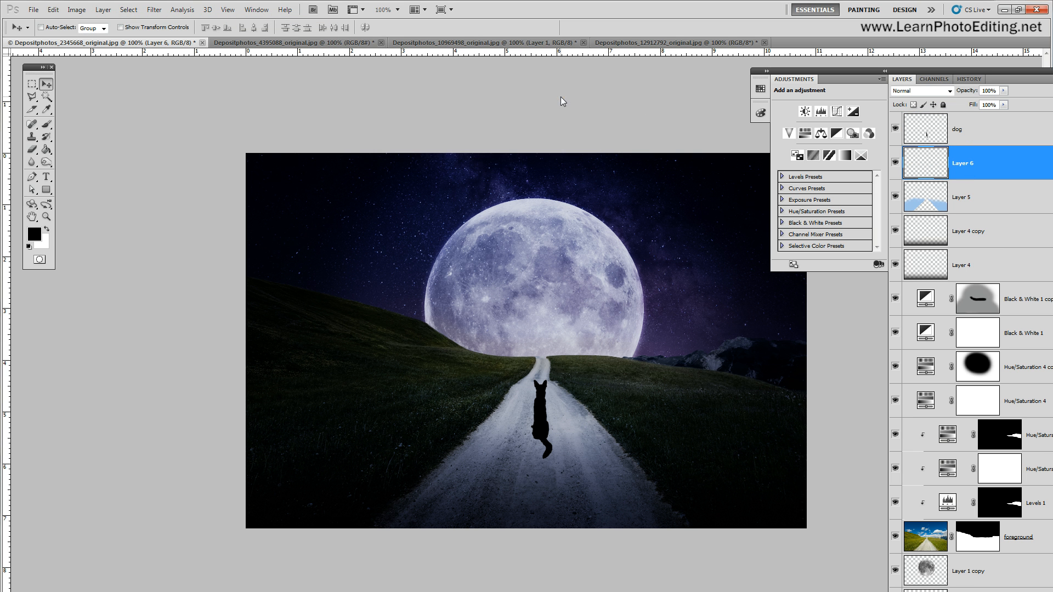
Set the soft black brush to 70 px and 40% opacity and try a shadow stroke at the dog's base on Layer 6
left_click(46, 126)
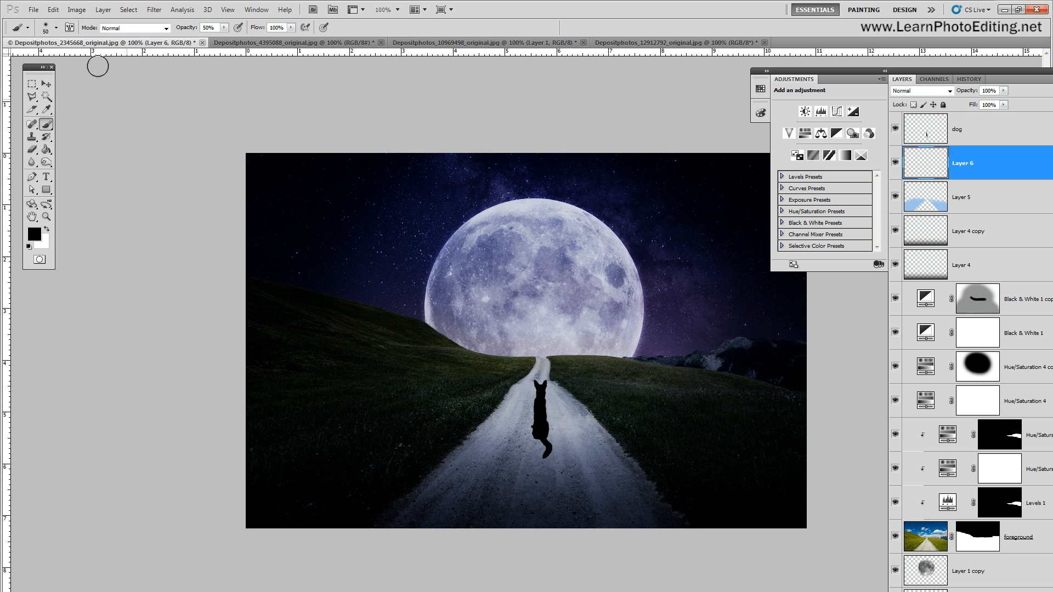
left_click(56, 27)
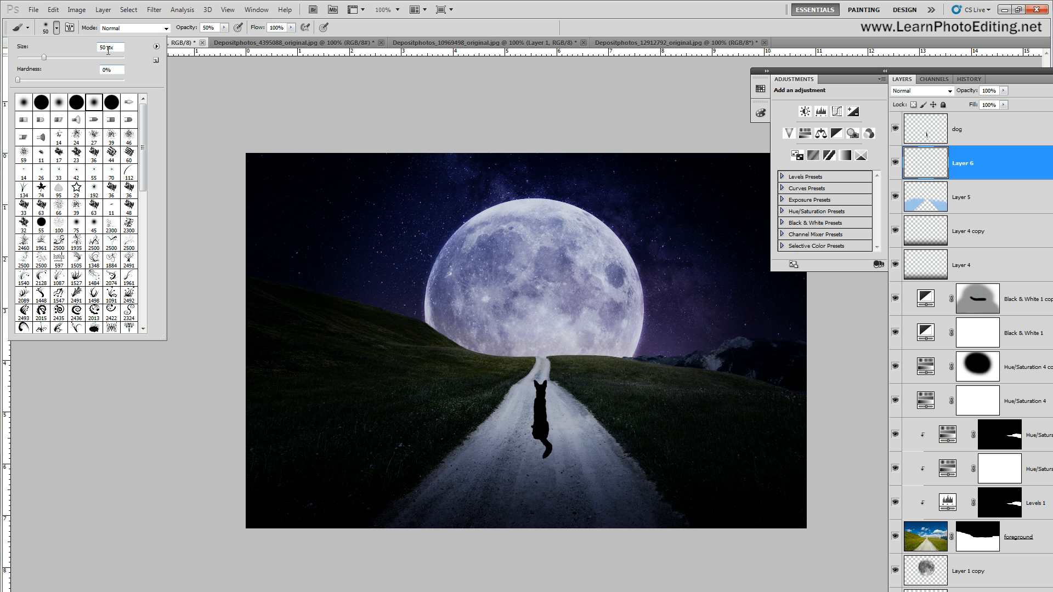
key("BackSpace")
type("7")
left_click(207, 27)
key("BackSpace")
type("4")
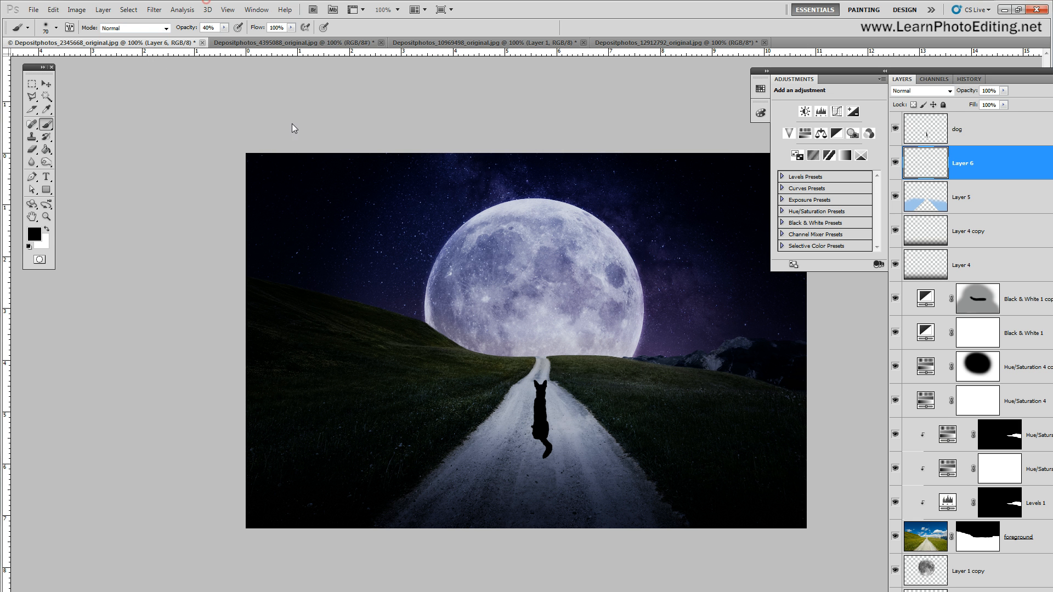
left_click_drag(539, 436, 541, 437)
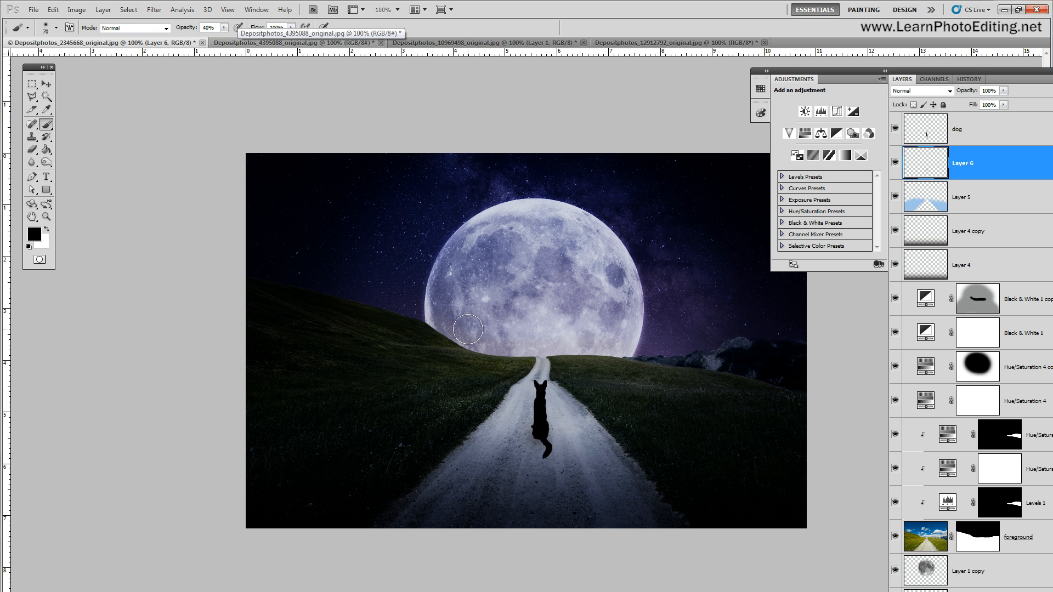
Paint a soft shadow around the dog's base on Layer 6 with a 30 px black brush at 40% opacity
left_click(55, 27)
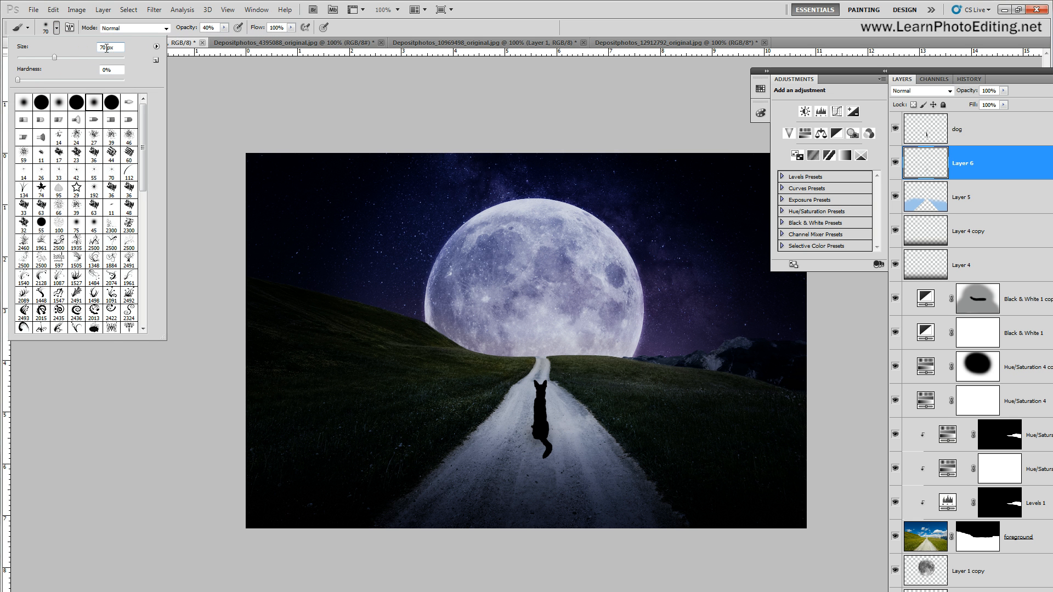
type("30")
left_click(208, 27)
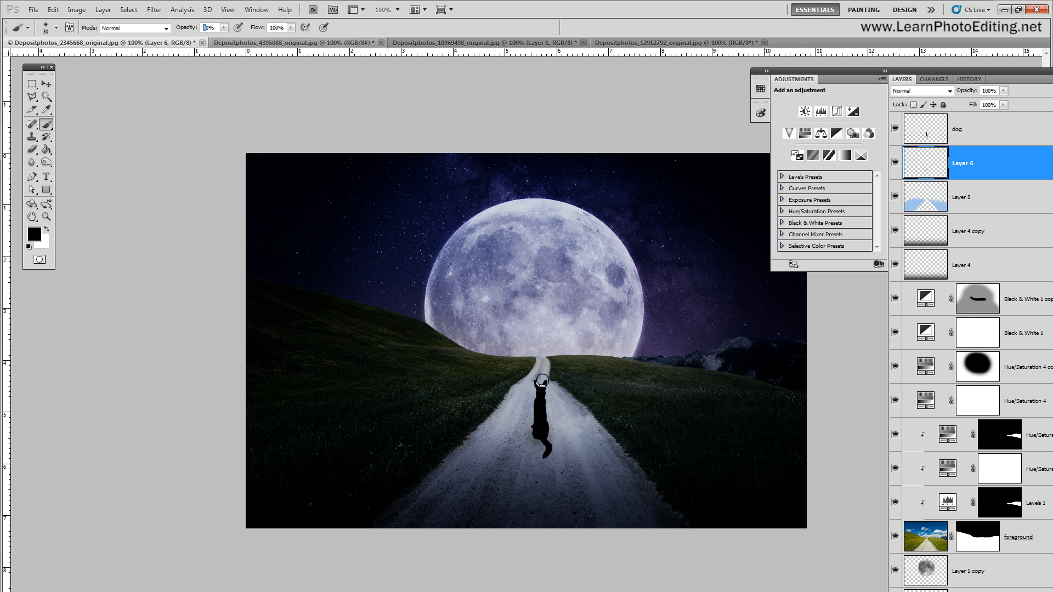
left_click(228, 10)
left_click(244, 88)
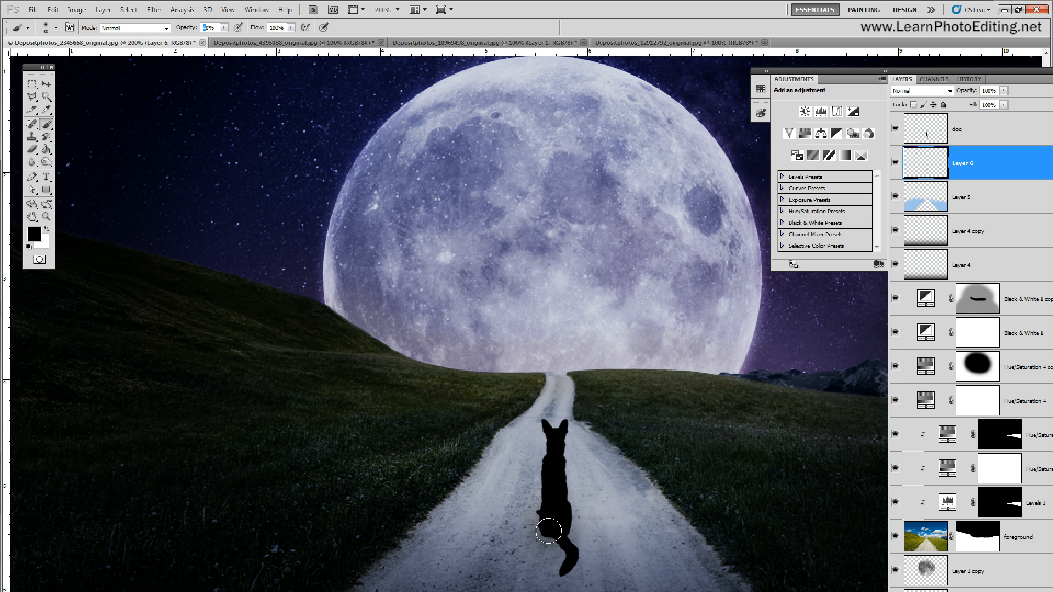
left_click_drag(554, 531, 568, 530)
left_click_drag(564, 531, 564, 528)
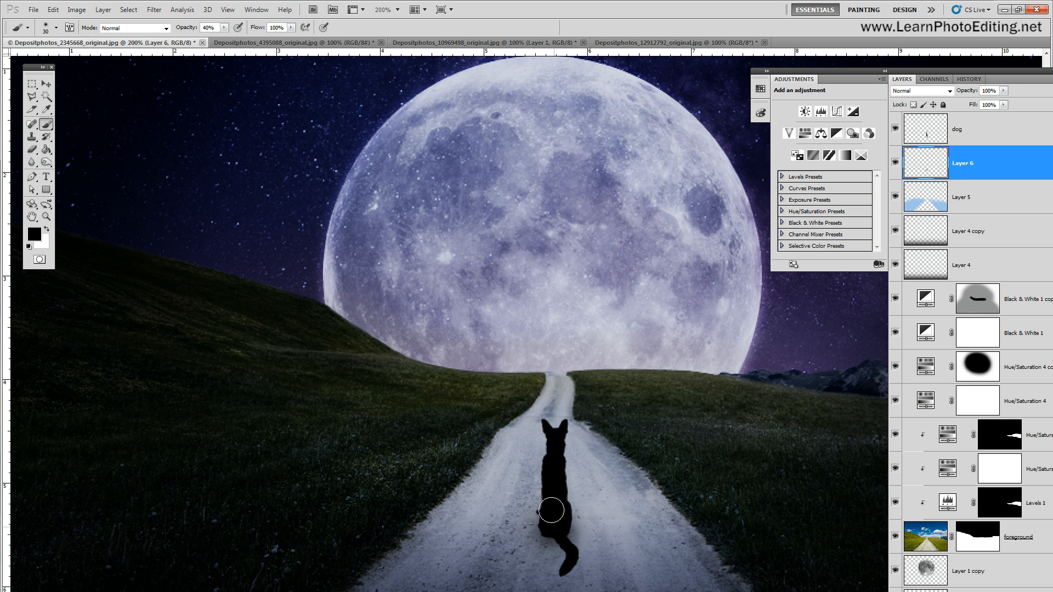
Toggle Layer 6's visibility to examine the painted shadow around the dog's base
left_click(227, 10)
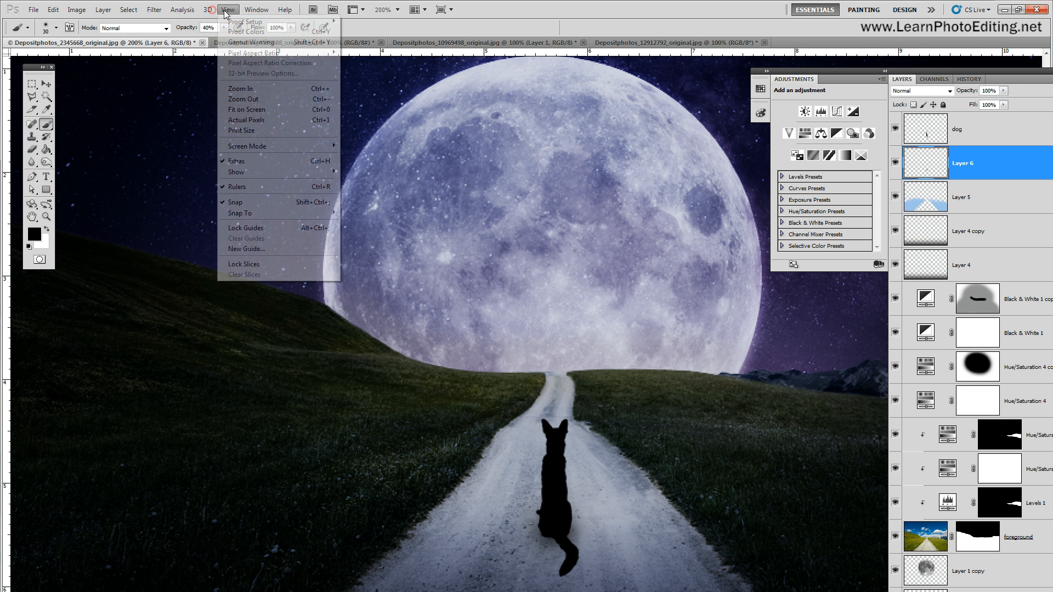
left_click(248, 120)
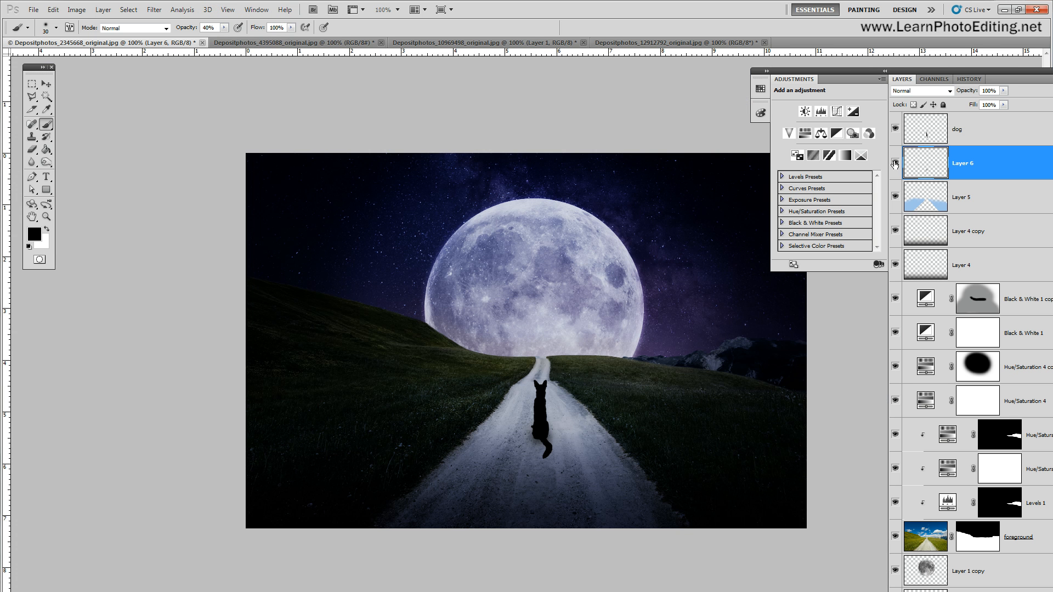
left_click(895, 164)
left_click(895, 164)
left_click(893, 164)
Duplicate the dog layer
left_click(965, 131)
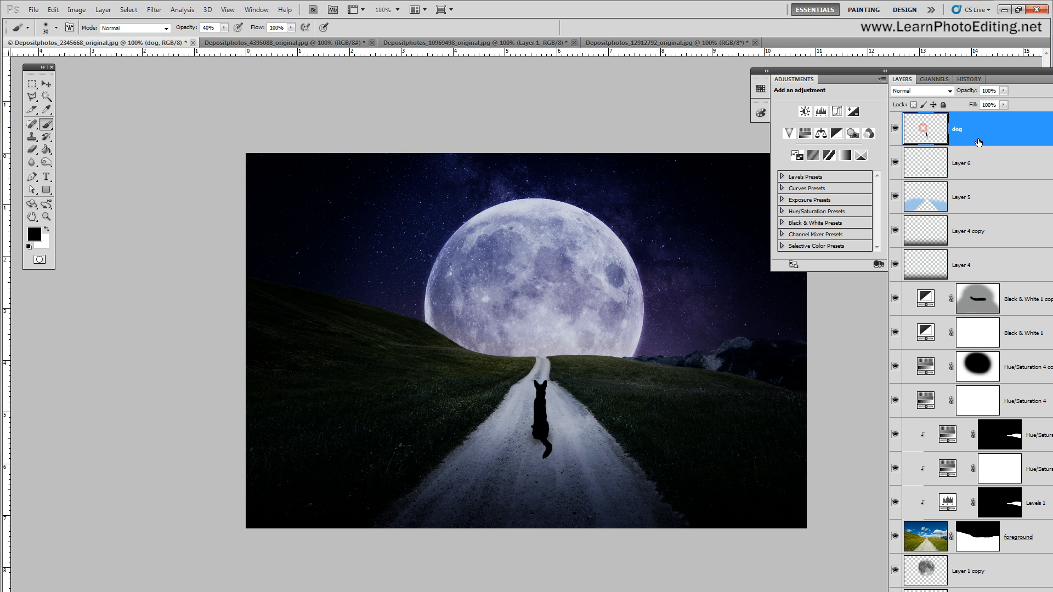
left_click(939, 140, "ctrl")
left_click(120, 10)
left_click(135, 31)
left_click(103, 10)
left_click(126, 29)
left_click(226, 137)
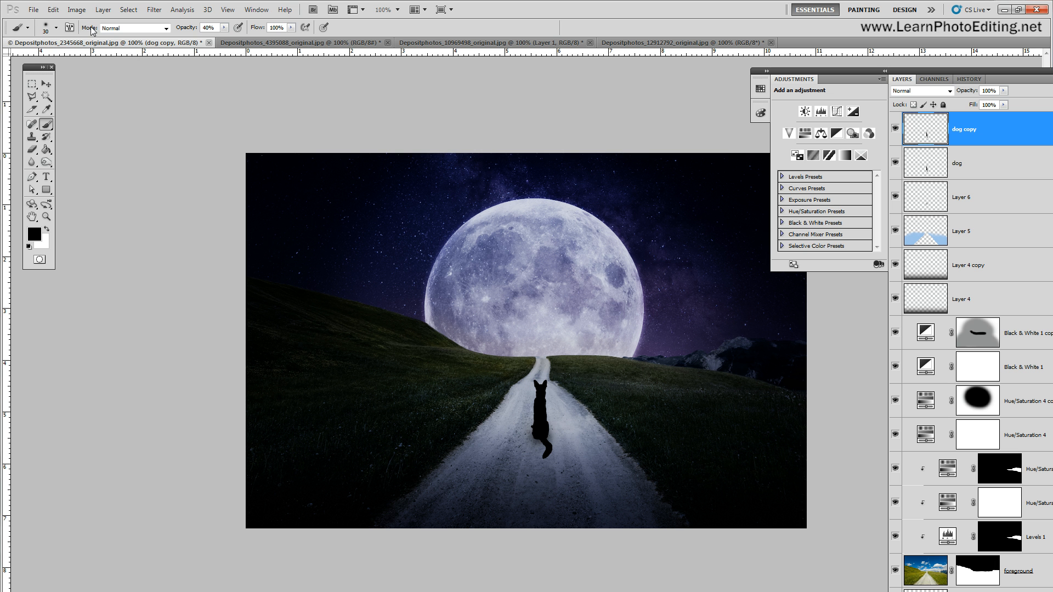
Flip the dog copy vertically and move it down the road so it extends below the sitting dog as a cast shadow
left_click(53, 10)
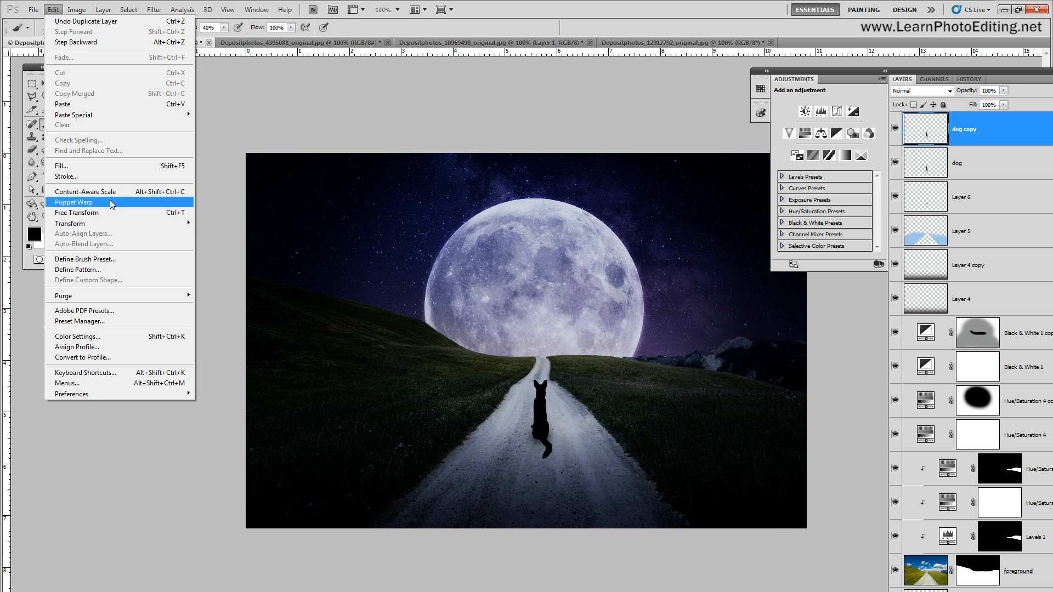
mouse_move(102, 226)
left_click(241, 353)
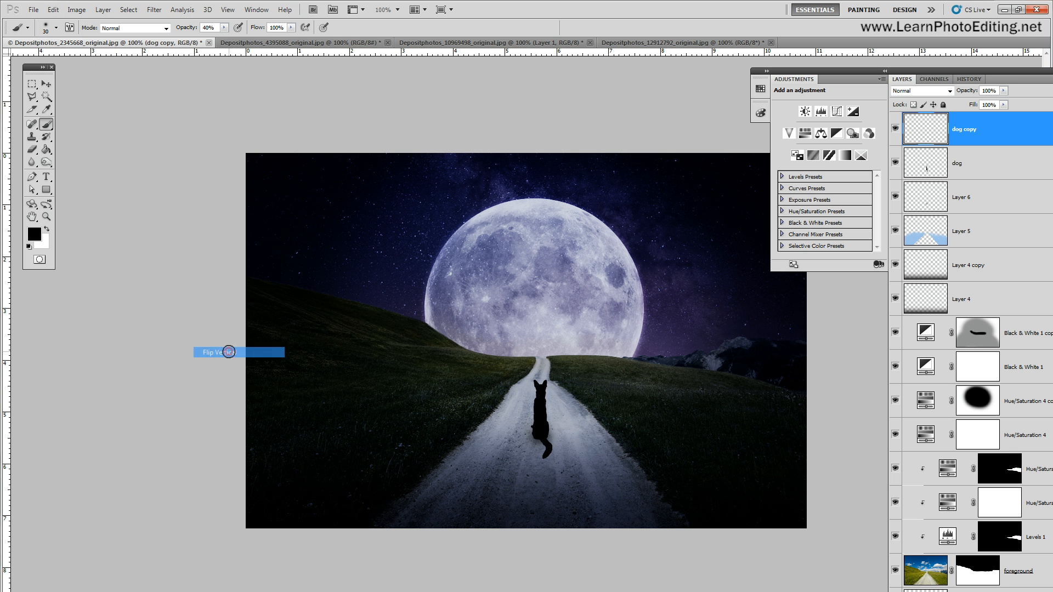
left_click(46, 83)
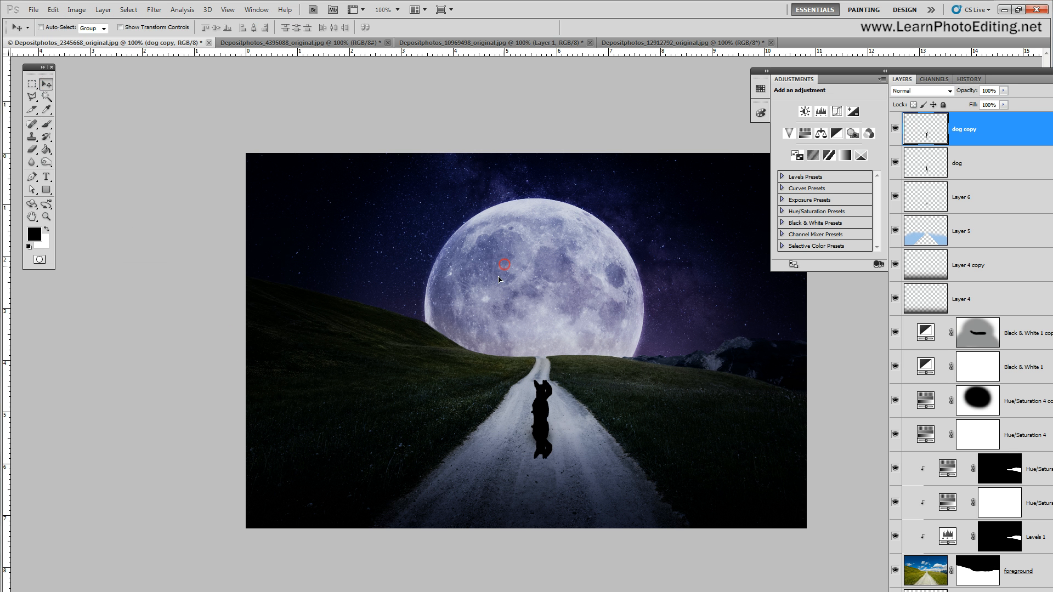
left_click_drag(501, 275, 504, 300)
Apply a Perspective transform to the flipped dog copy, pulling its lower corner to stretch the shadow's far end slightly
left_click(53, 9)
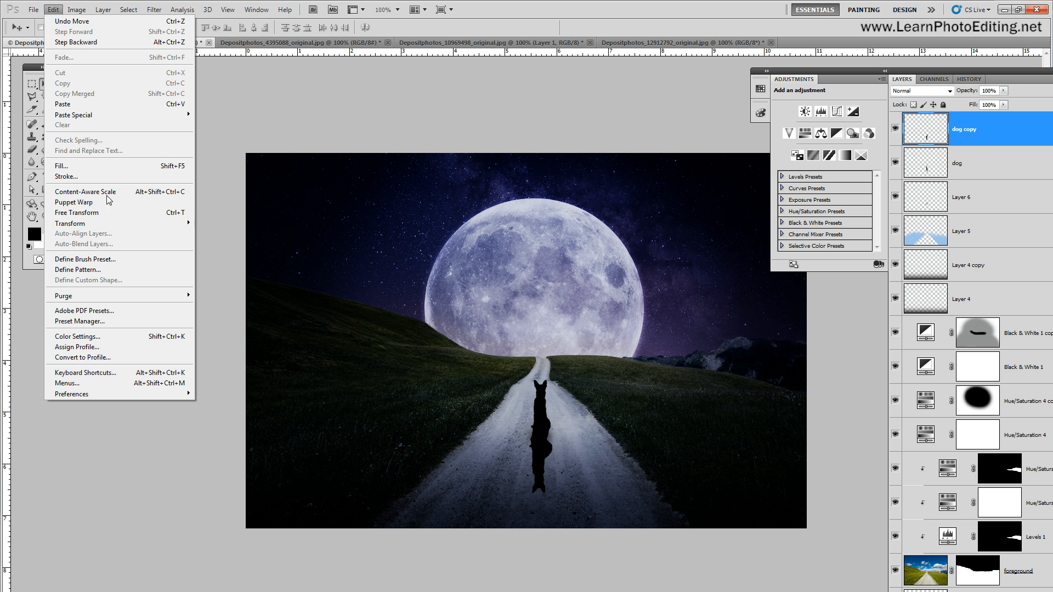
mouse_move(102, 227)
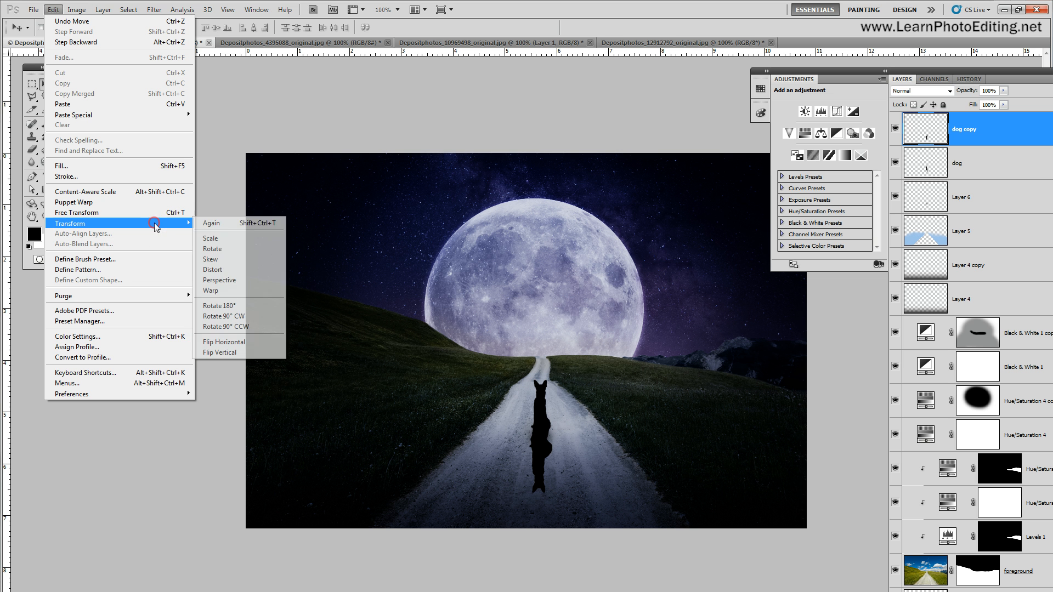
left_click(230, 284)
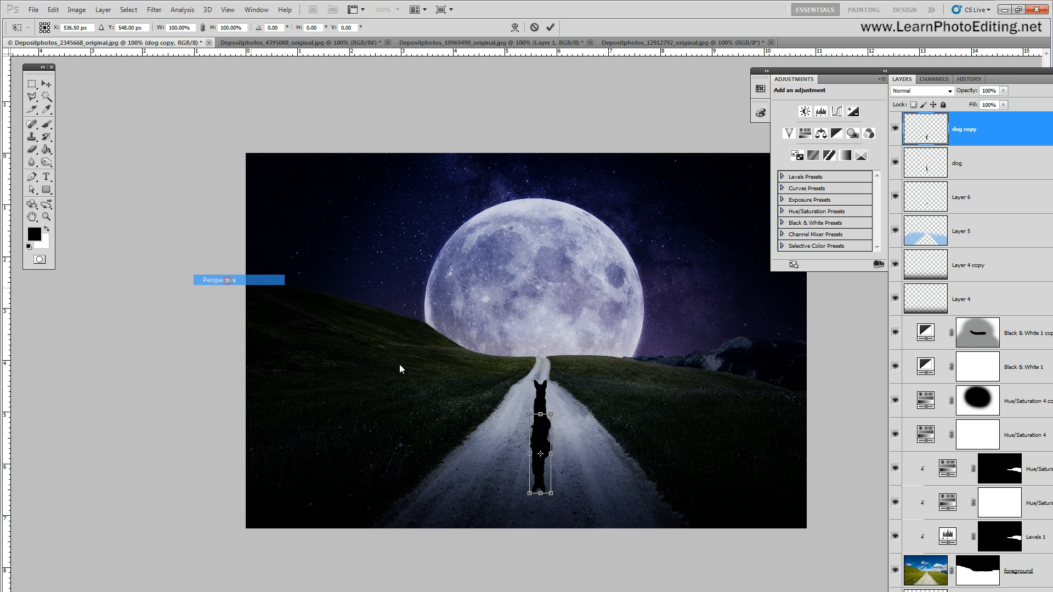
left_click_drag(531, 494, 545, 481)
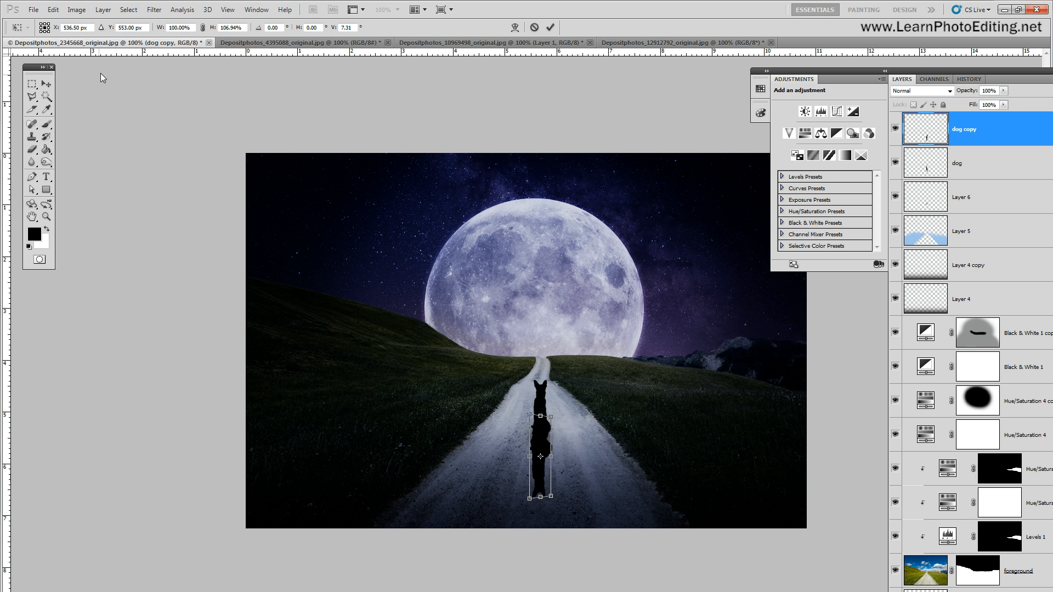
Rotate the dog shadow about 17° so it leans toward the road's lower left, and shift it back under the dog
left_click(53, 9)
left_click(184, 219)
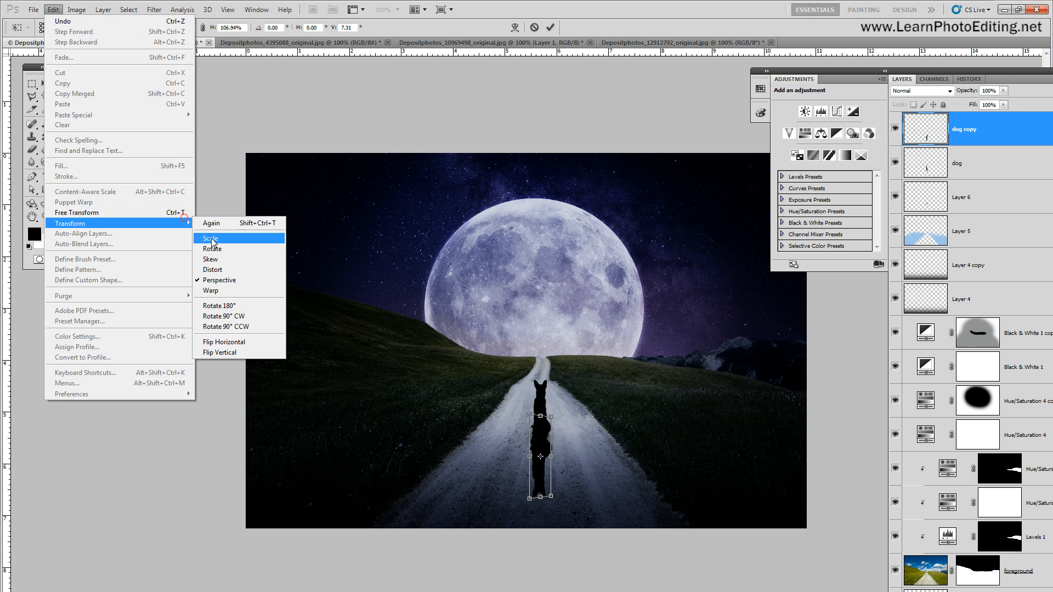
left_click(212, 239)
left_click_drag(480, 383, 493, 372)
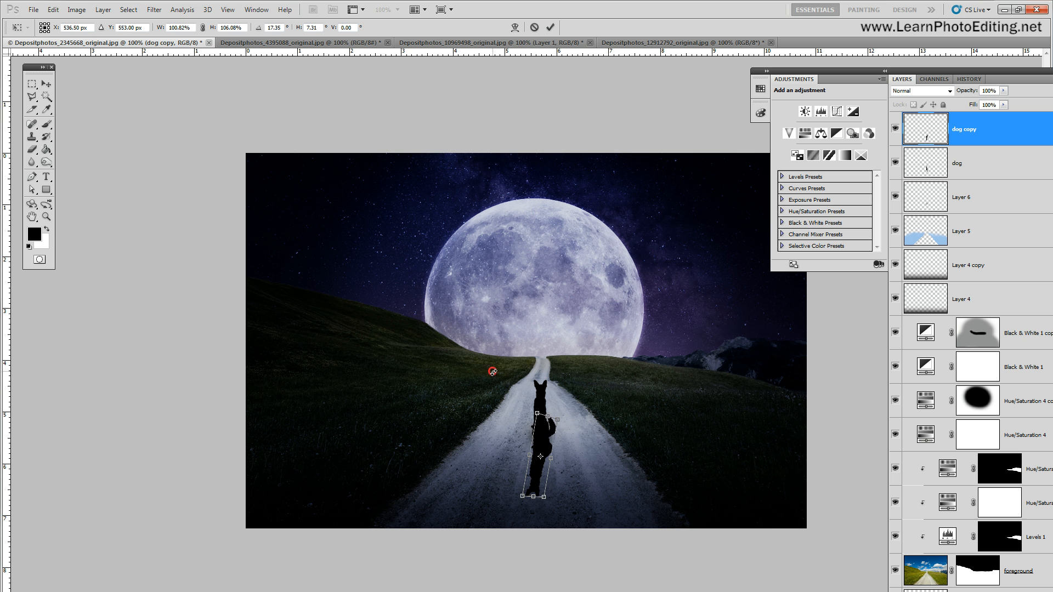
mouse_move(545, 440)
left_mouse_down()
mouse_move(527, 443)
mouse_move(539, 440)
left_mouse_up()
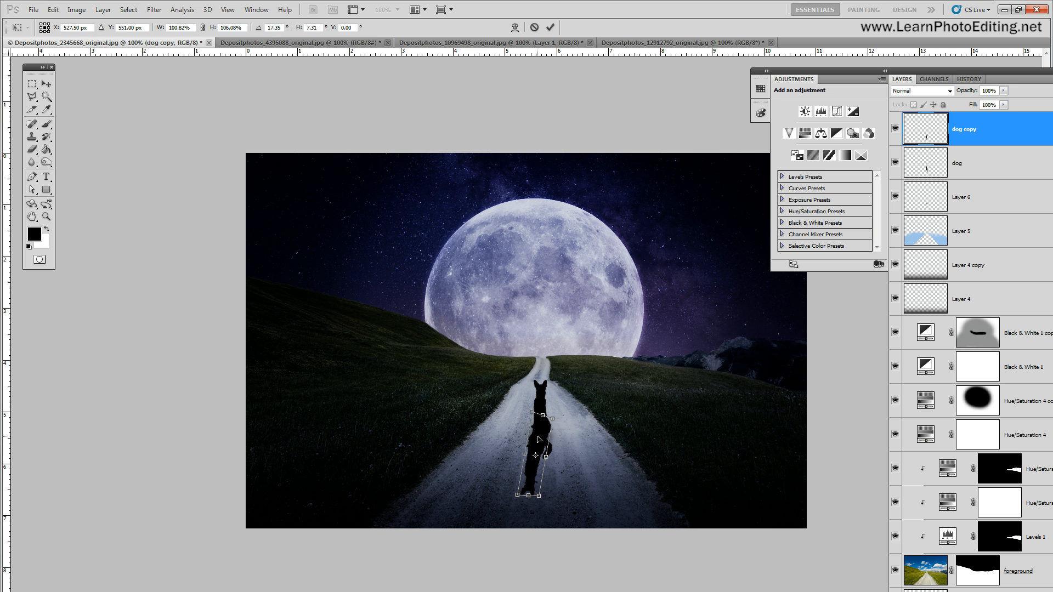
Distort the dog shadow into a longer slanted shape down the road, realign it with the dog's base, and apply the transformation
left_click(53, 9)
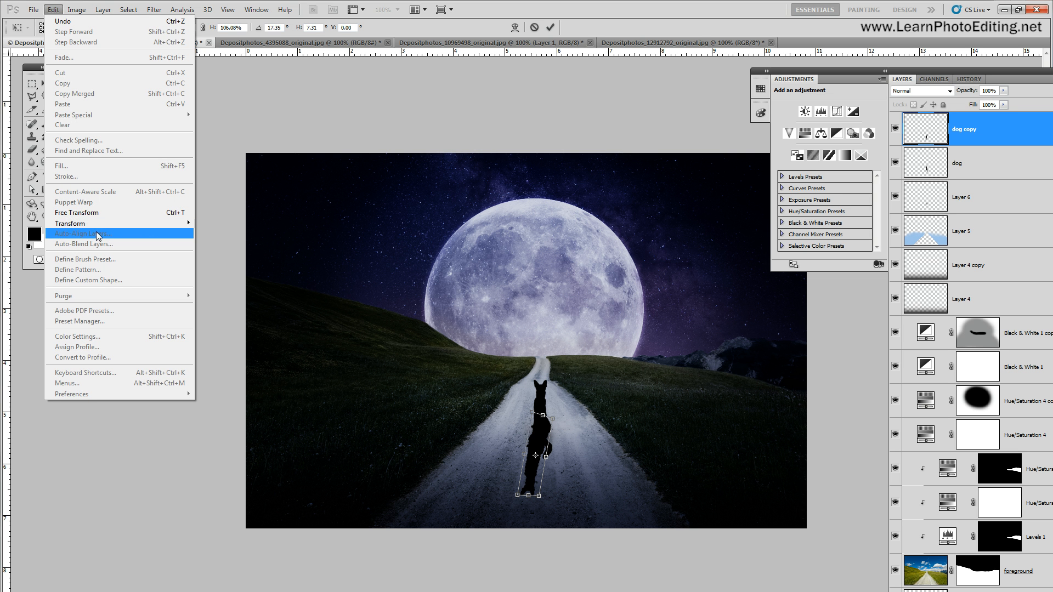
left_click(102, 223)
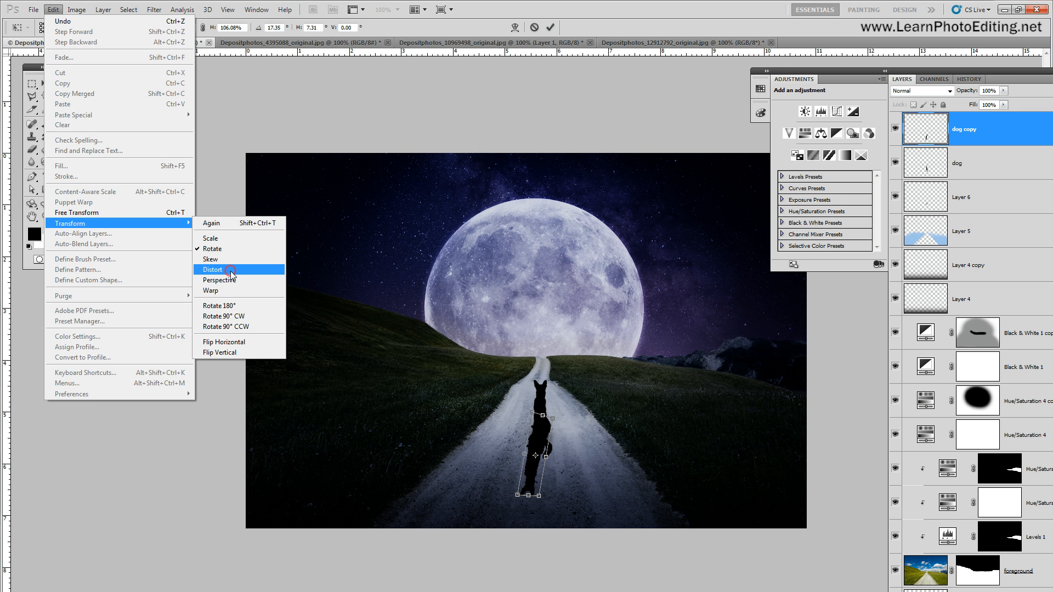
left_click(231, 271)
left_click_drag(516, 500, 512, 521)
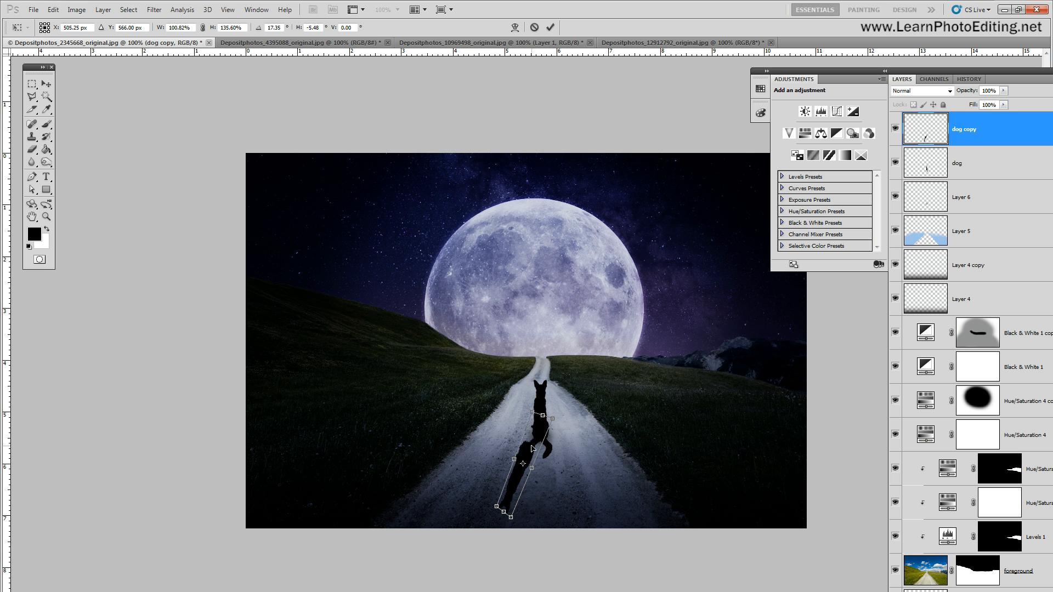
left_click_drag(532, 448, 535, 444)
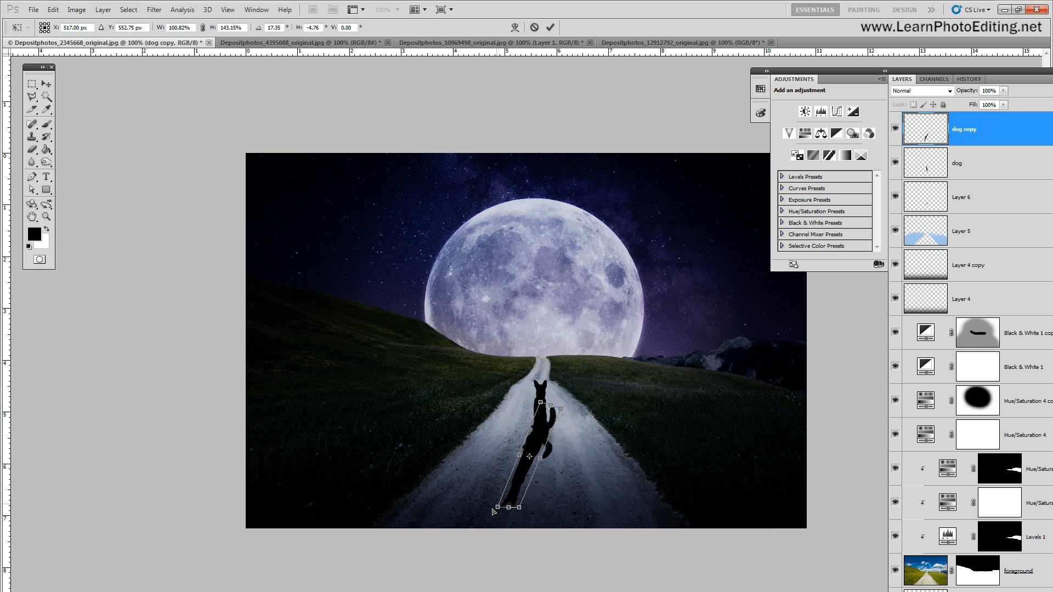
left_click_drag(493, 510, 530, 496)
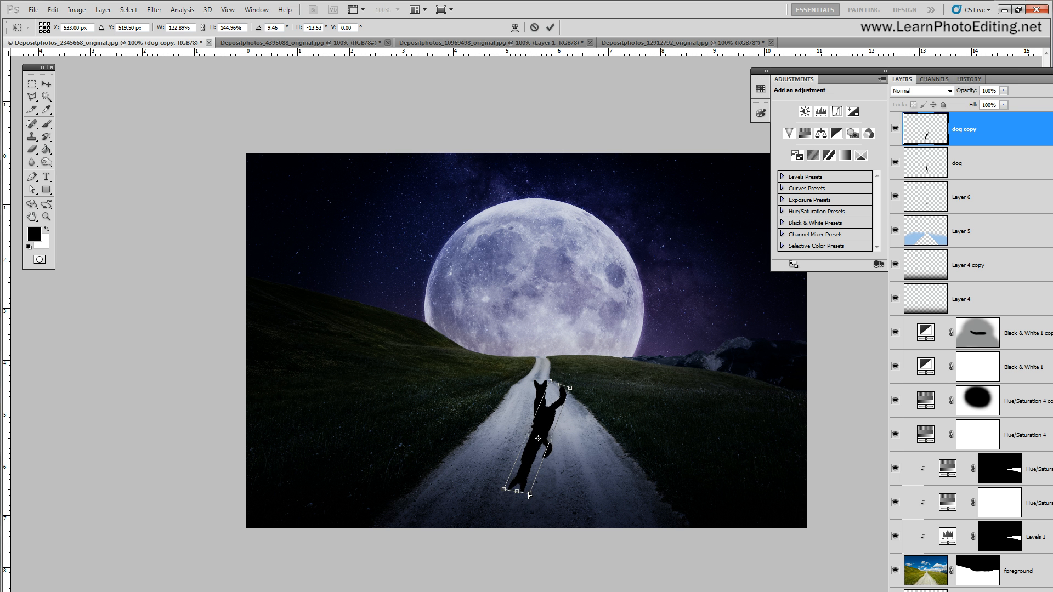
left_click_drag(531, 454, 526, 471)
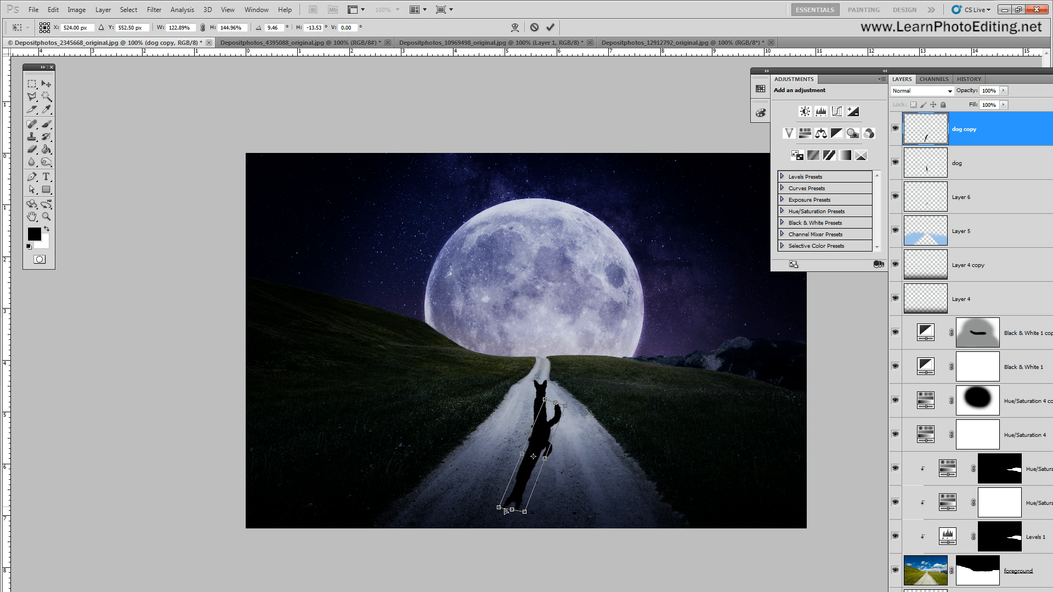
left_click_drag(521, 498, 518, 500)
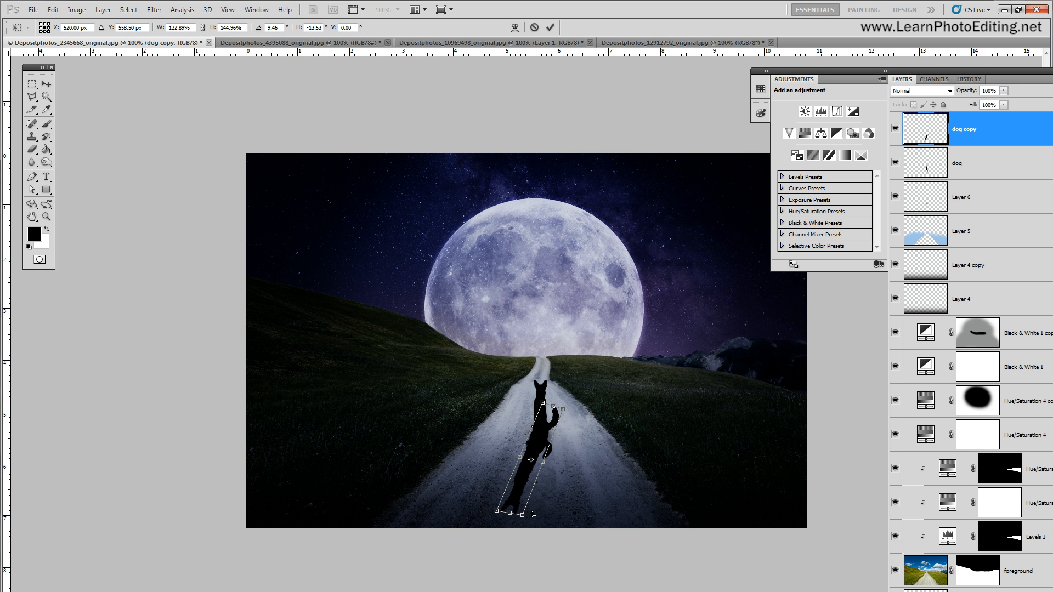
left_click_drag(524, 517, 498, 512)
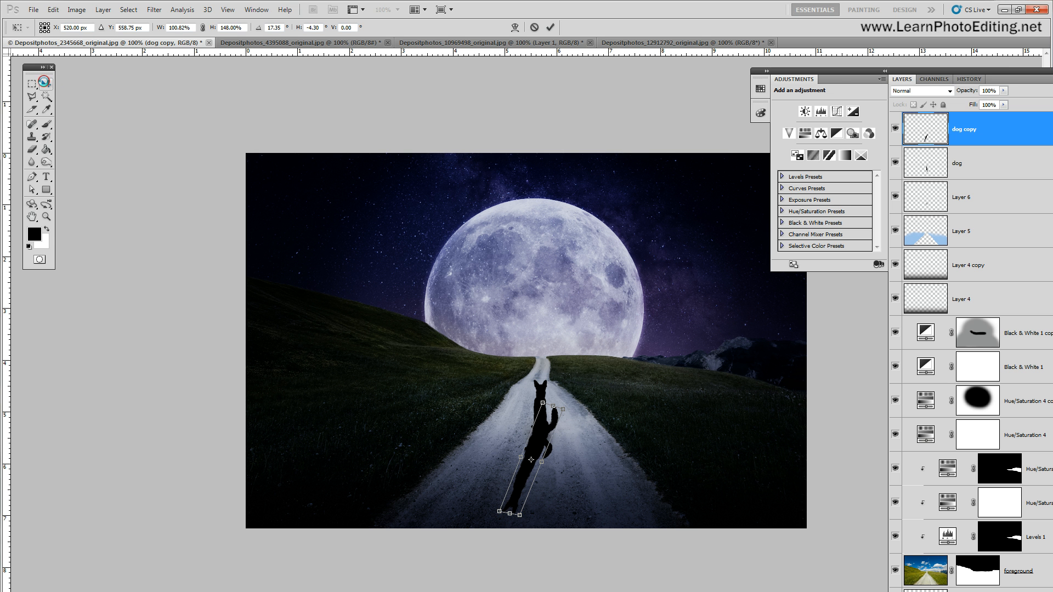
left_click(46, 84)
left_click(471, 242)
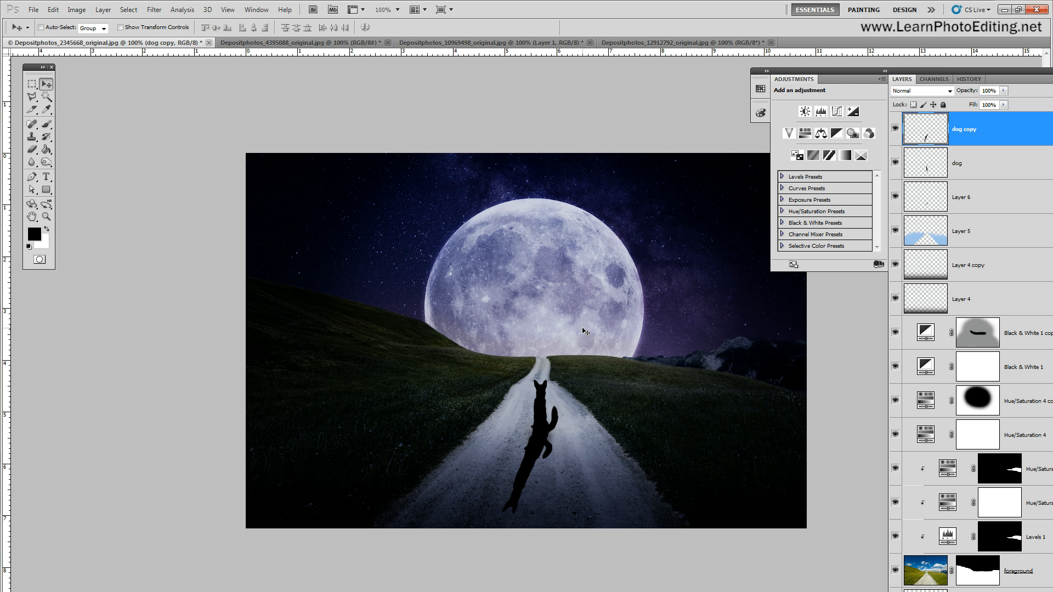
left_click(53, 9)
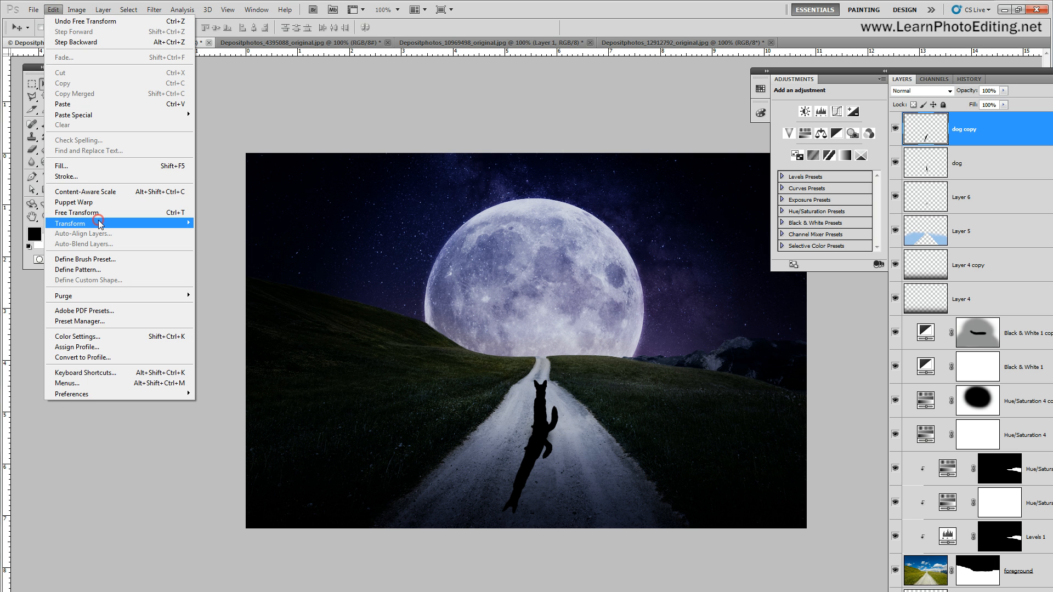
mouse_move(99, 223)
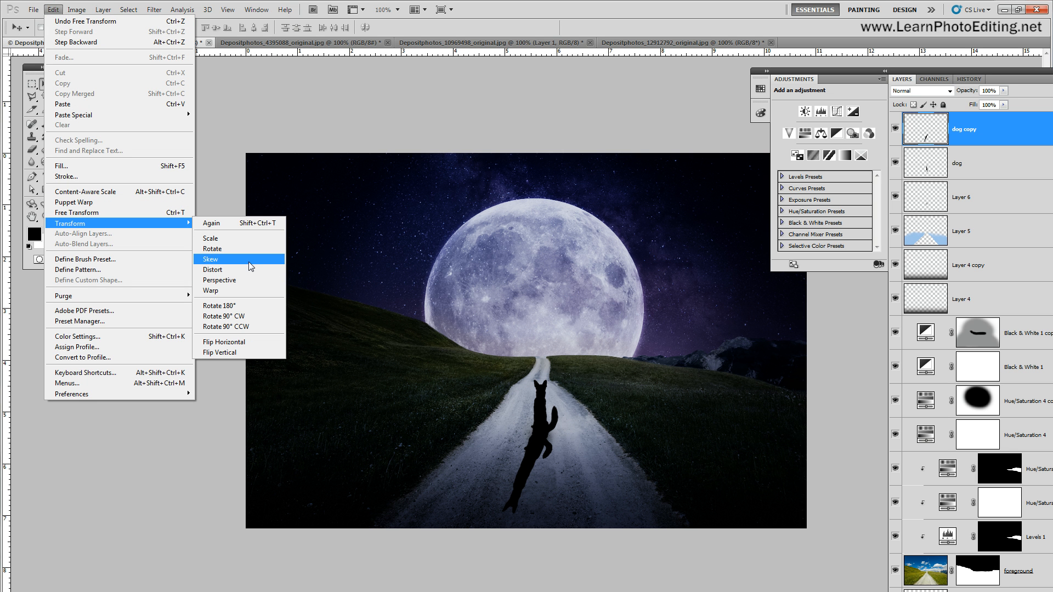
left_click(241, 291)
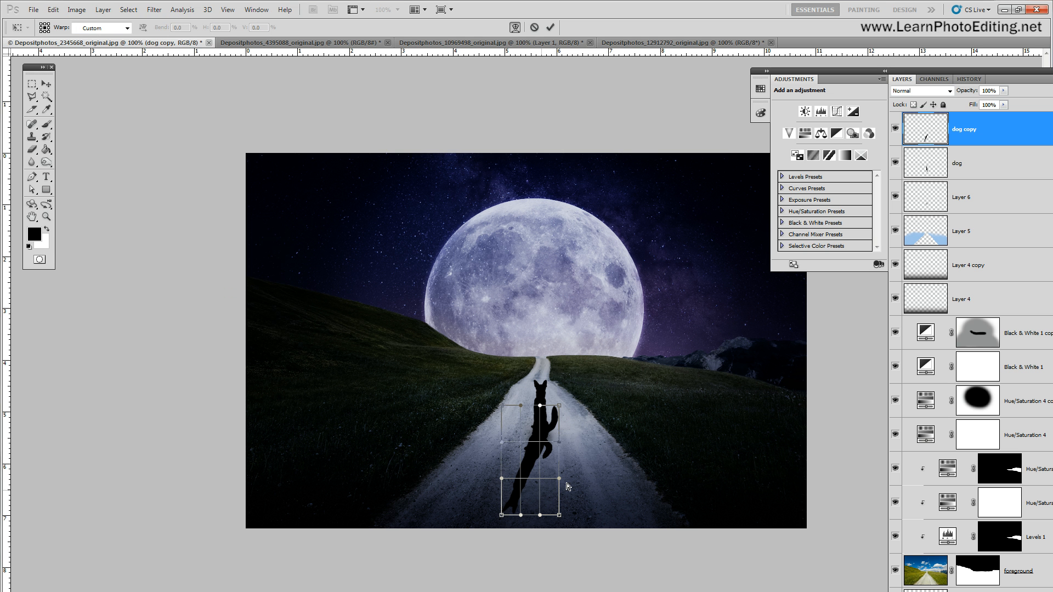
left_click(53, 9)
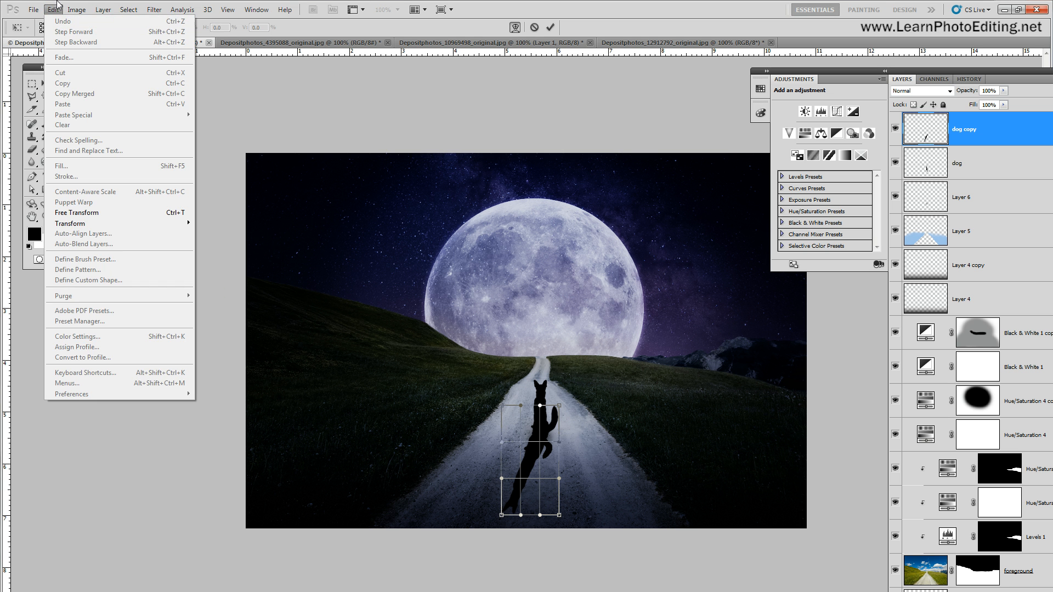
left_click(55, 8)
left_click(46, 83)
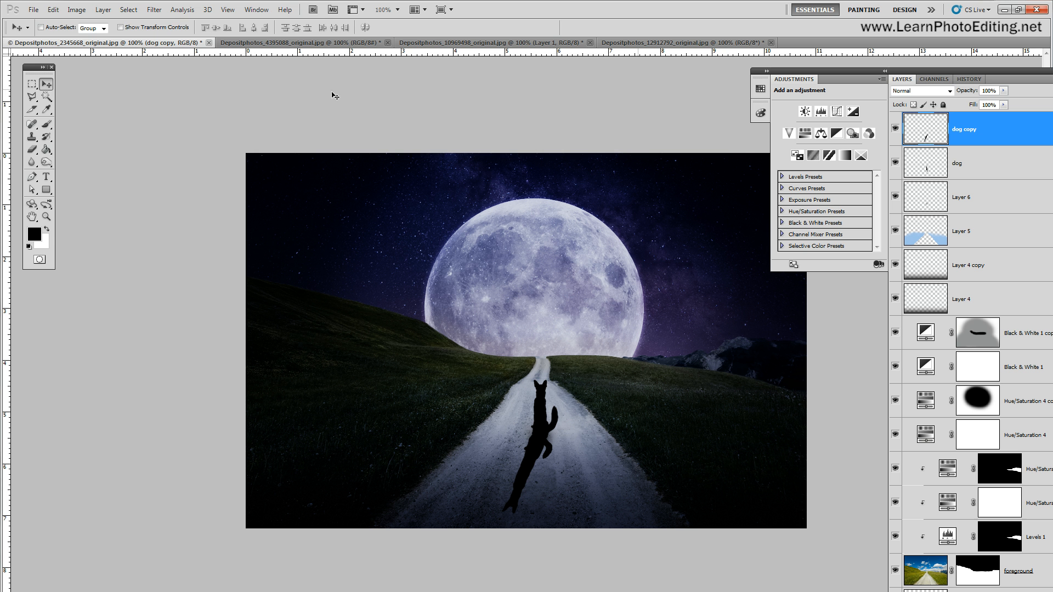
Select the head end of the dog shadow with a Polygonal Lasso outline
left_click(32, 97)
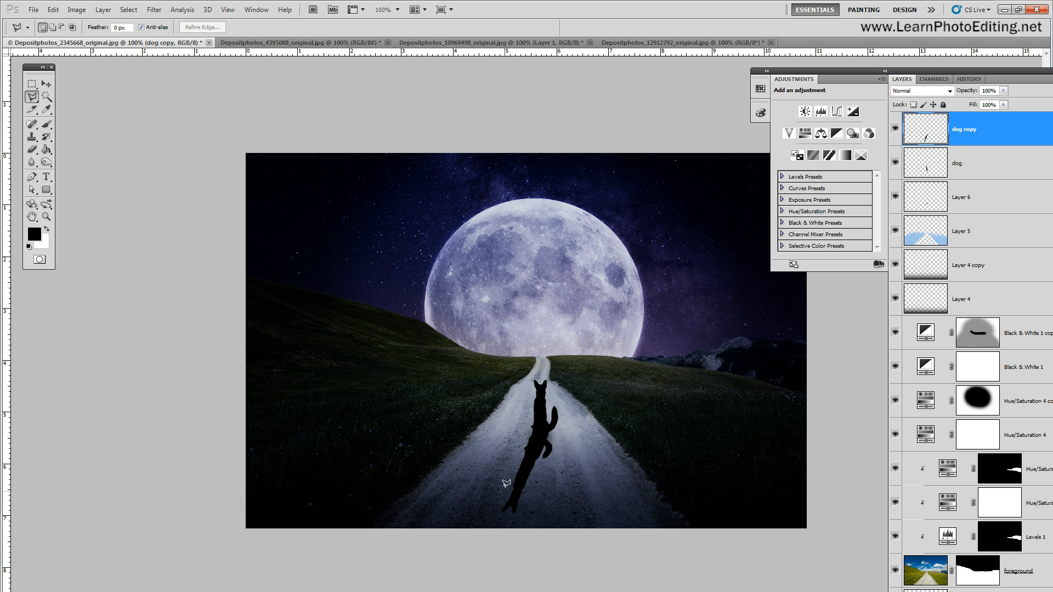
left_click(505, 484)
left_click(532, 493)
left_click(488, 517)
double_click(484, 495)
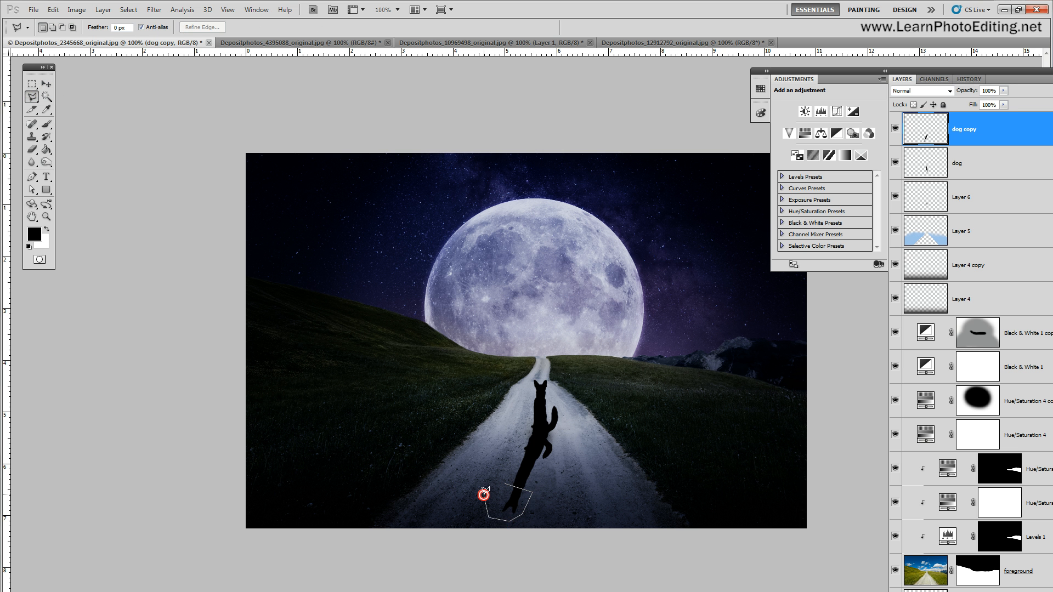
Warp the selected shadow head so it stretches down and left toward the image's lower edge, and clear the selection
left_click(54, 9)
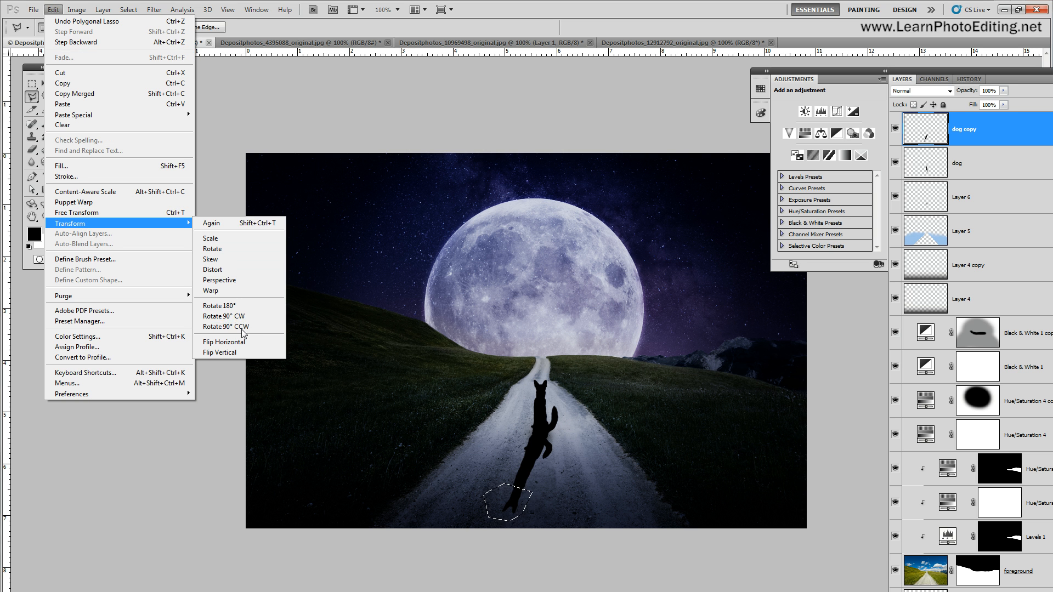
left_click(231, 290)
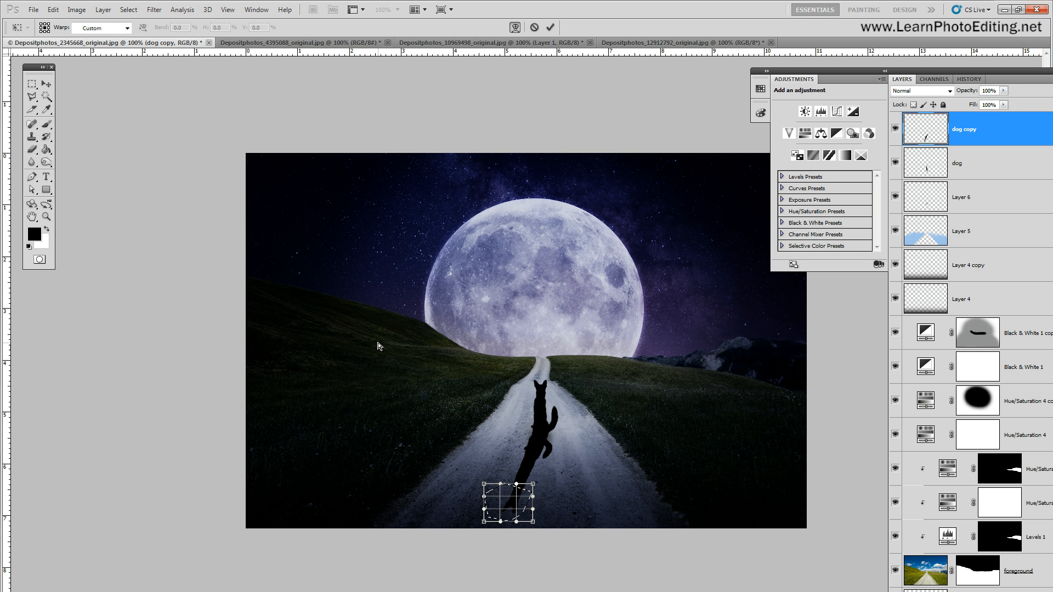
mouse_move(484, 521)
left_mouse_down()
mouse_move(474, 527)
mouse_move(495, 540)
mouse_move(516, 544)
mouse_move(533, 522)
mouse_move(538, 538)
mouse_move(473, 529)
mouse_move(451, 541)
mouse_move(489, 524)
left_mouse_up()
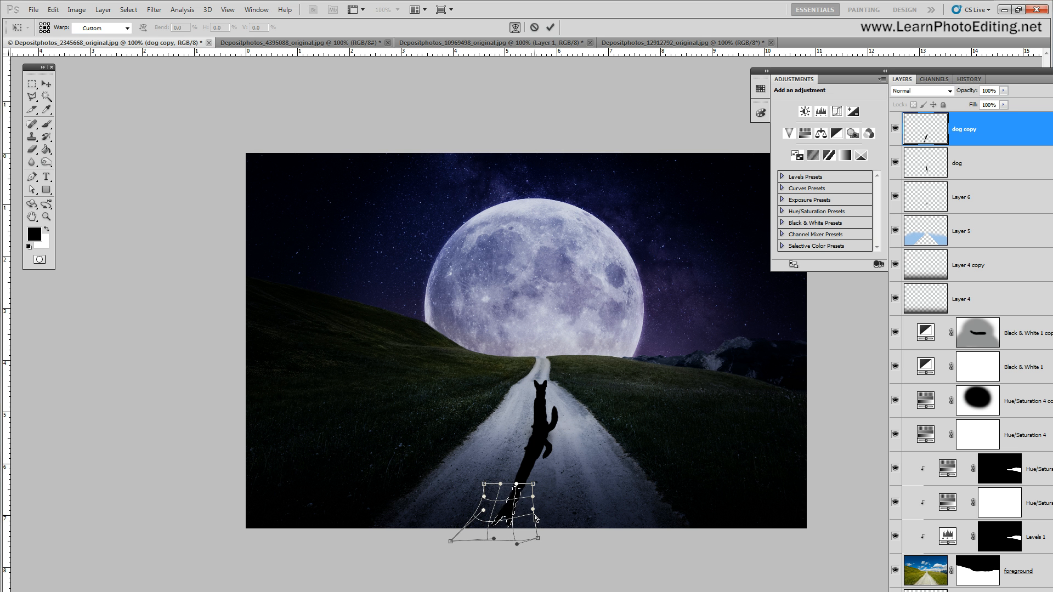
left_click_drag(517, 545, 474, 540)
left_click_drag(542, 540, 532, 543)
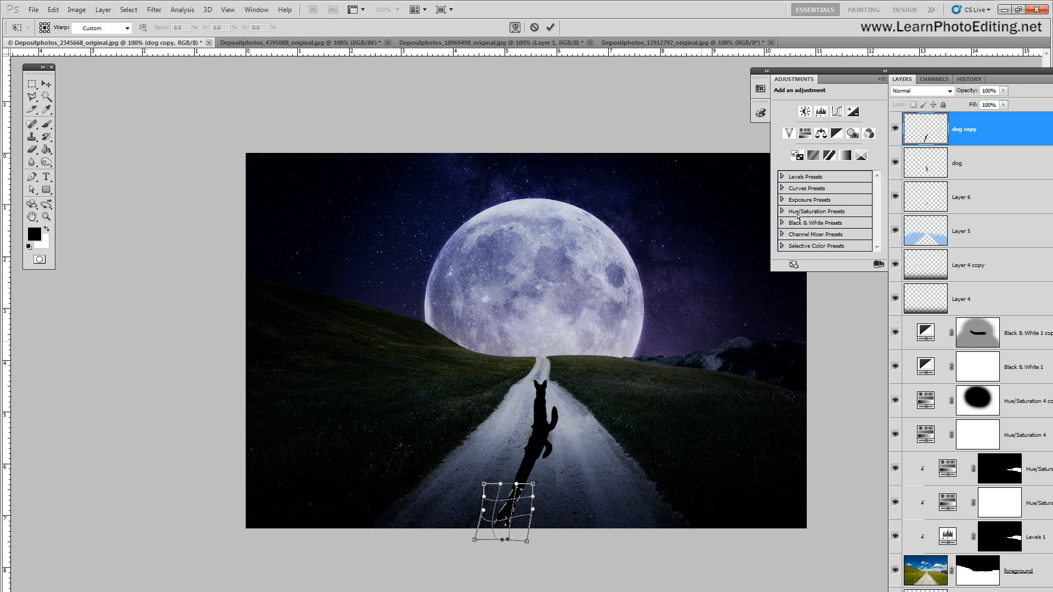
left_click(46, 84)
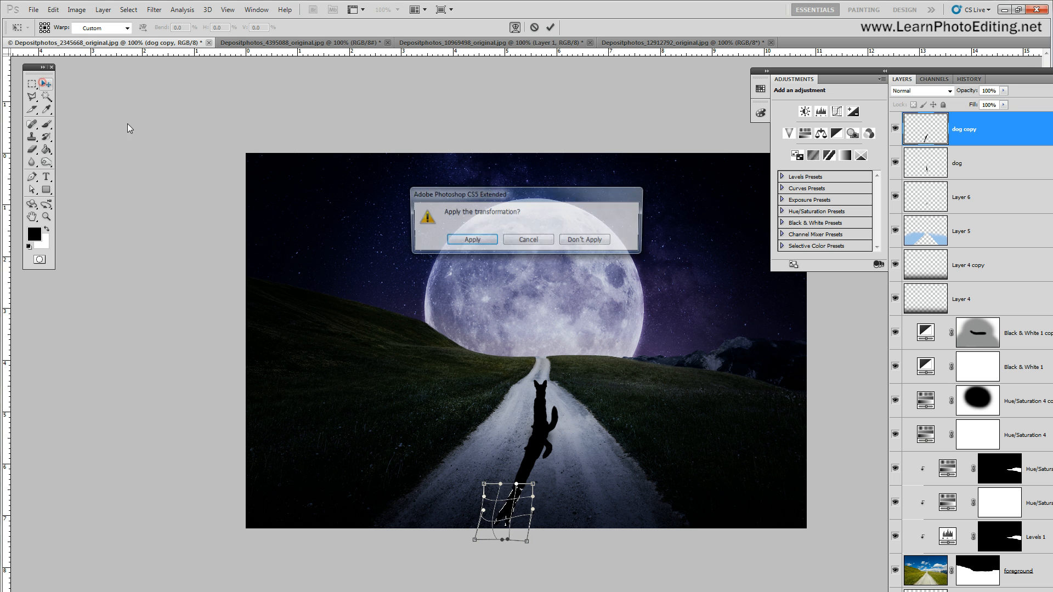
left_click(470, 242)
left_click(129, 9)
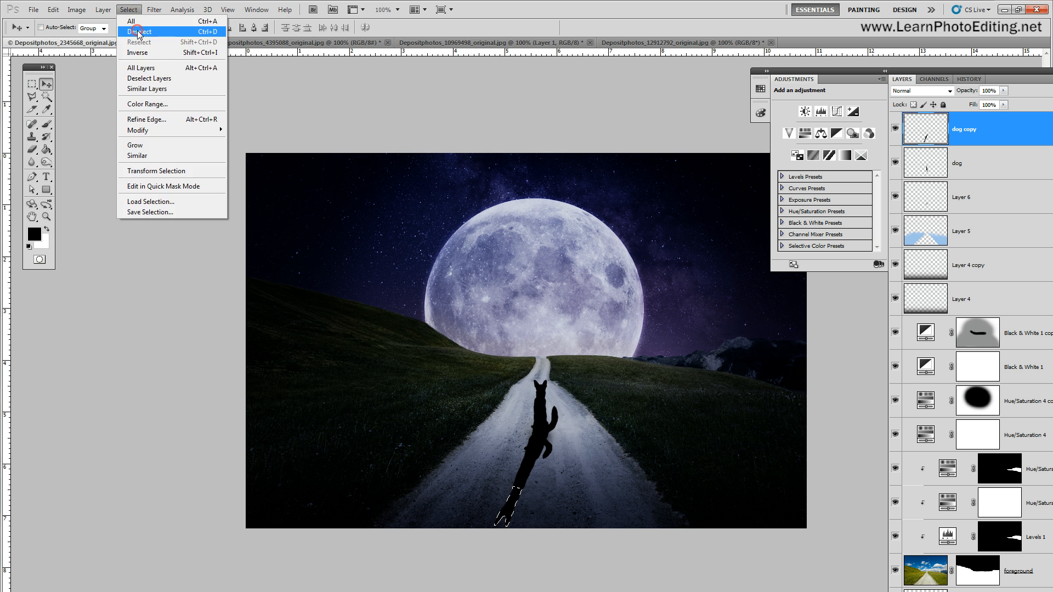
left_click(134, 29)
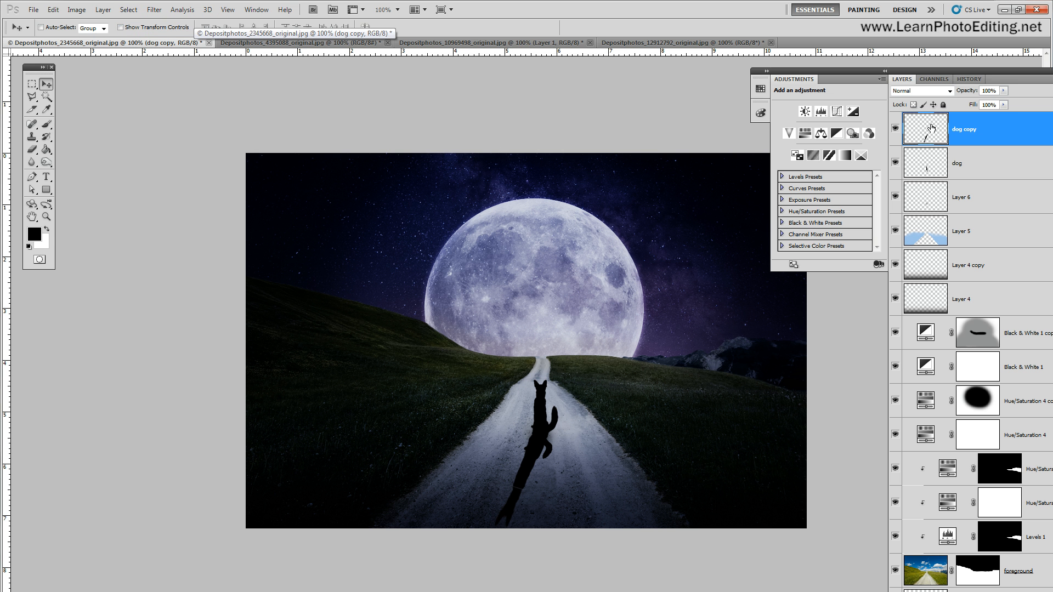
left_click(895, 129)
left_click(896, 130)
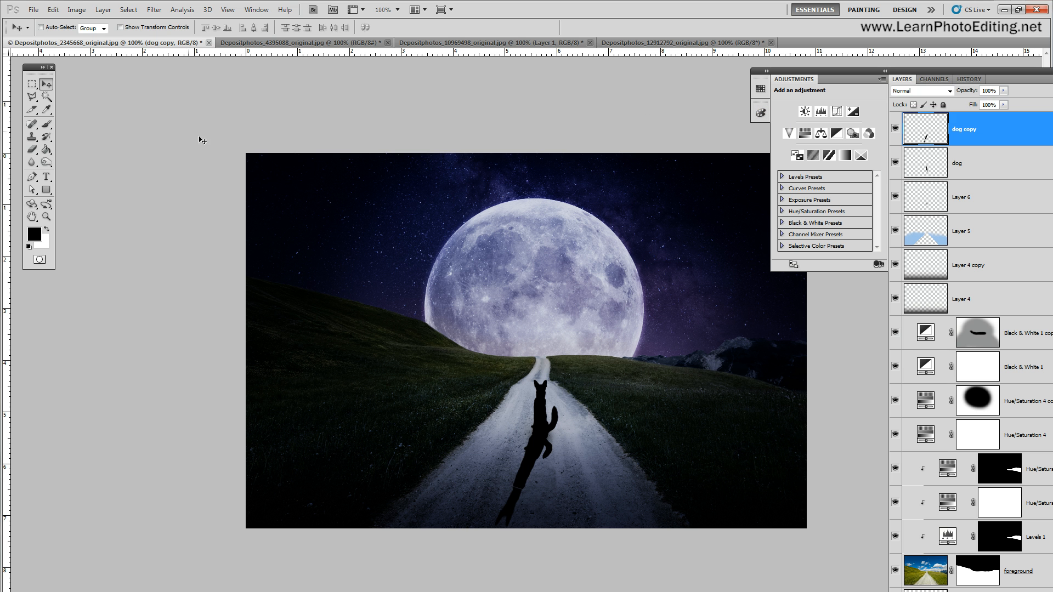
Outline the stretched head end of the dog shadow with the Polygonal Lasso, extending past the image's lower edge
left_click(35, 98)
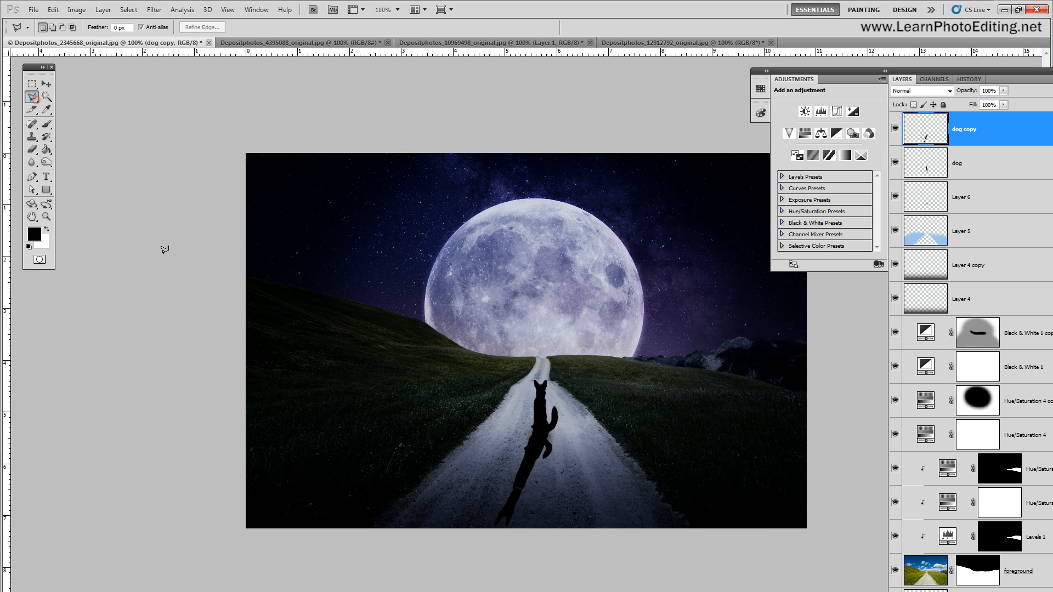
left_click(490, 480)
left_click(535, 492)
left_click(551, 535)
left_click(474, 549)
left_click(469, 488)
left_click(496, 480)
left_click(534, 491)
left_click(537, 529)
double_click(510, 551)
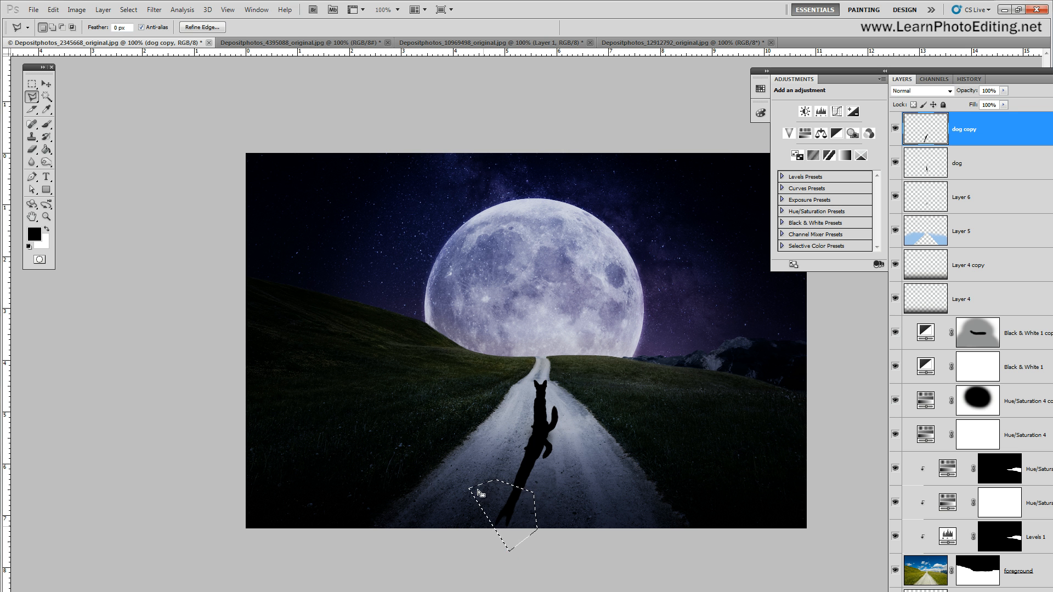
Cut the selected shadow head from the dog copy layer and paste it onto a new layer
left_click(53, 9)
left_click(91, 76)
left_click(53, 9)
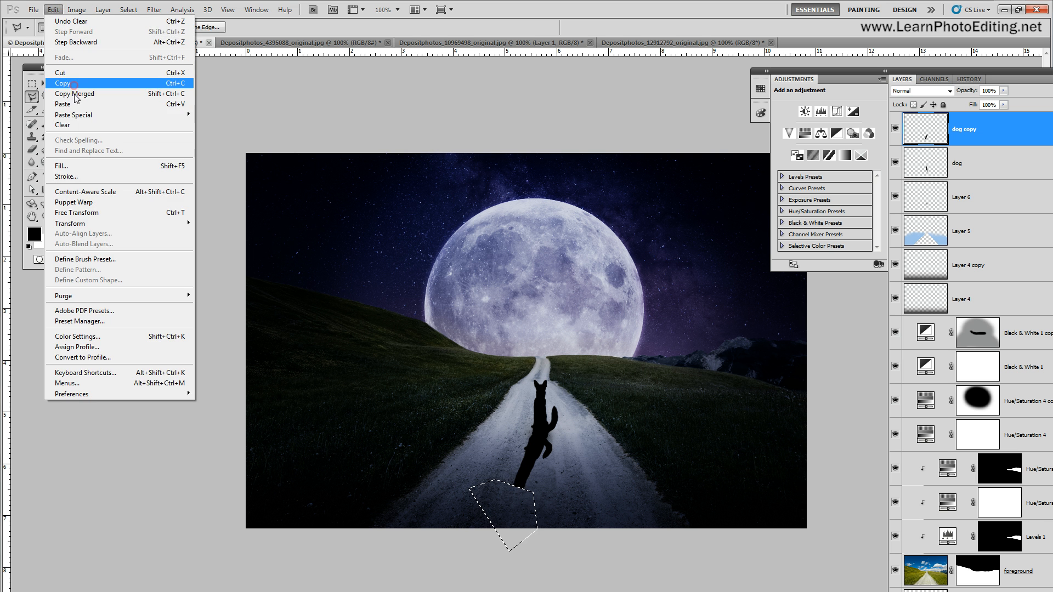
left_click(71, 103)
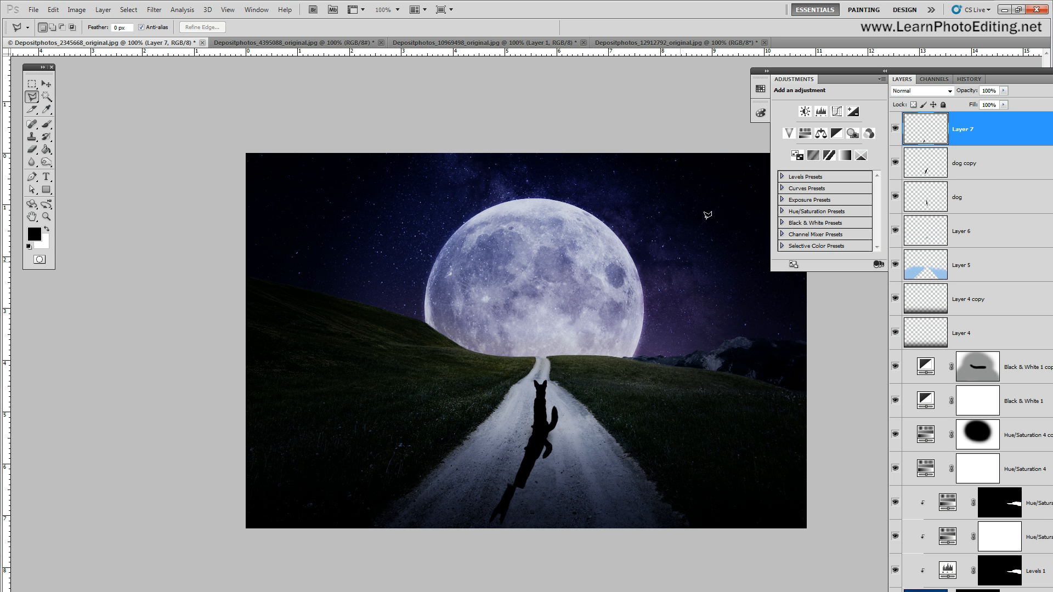
Move the pasted shadow head up against the shadow body and merge it with the dog copy layer
left_click(46, 83)
left_click_drag(458, 286, 467, 283)
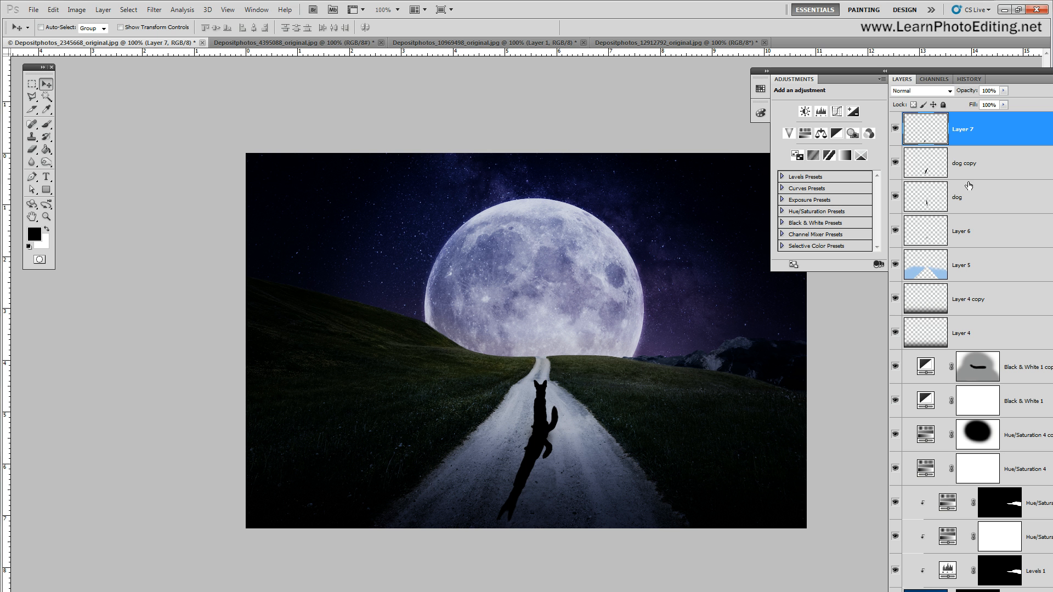
left_click(957, 164)
left_click(968, 131, "shift")
left_click(103, 9)
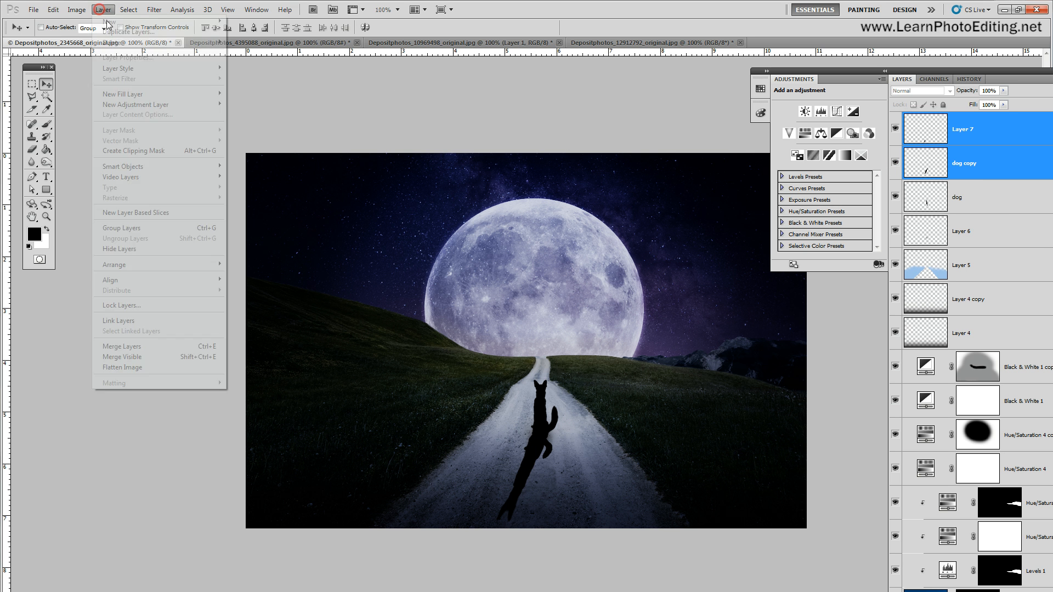
left_click(141, 347)
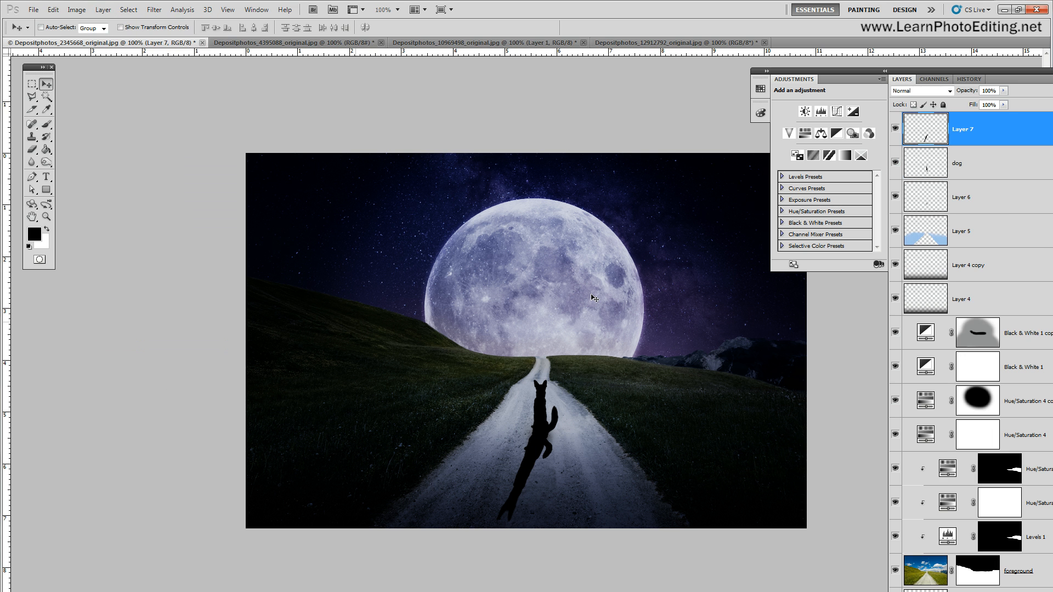
Set the merged dog shadow layer's opacity to 50%
left_click(895, 129)
left_click(895, 129)
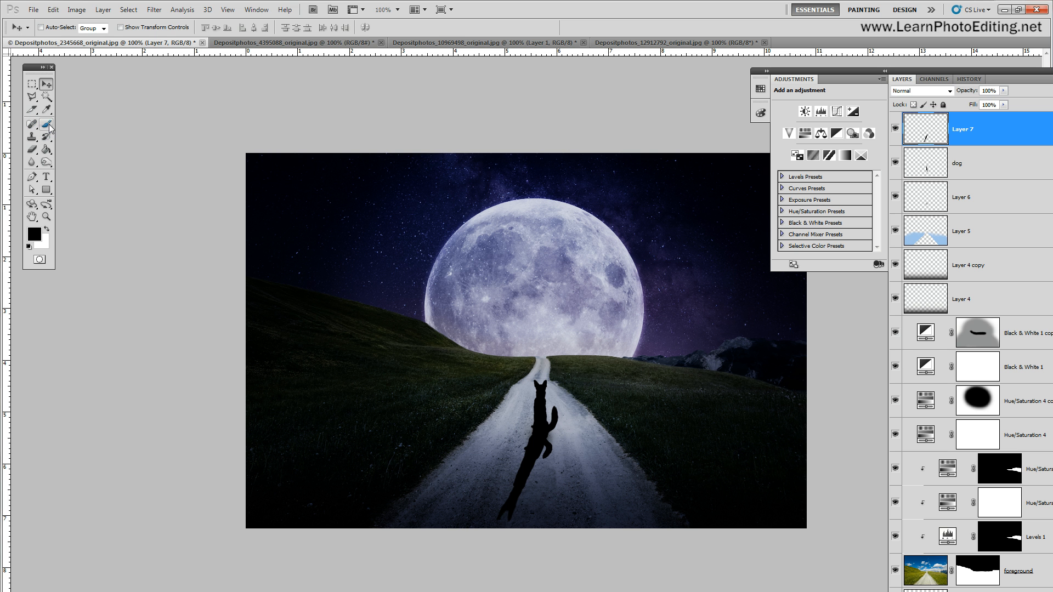
double_click(990, 90)
type("50")
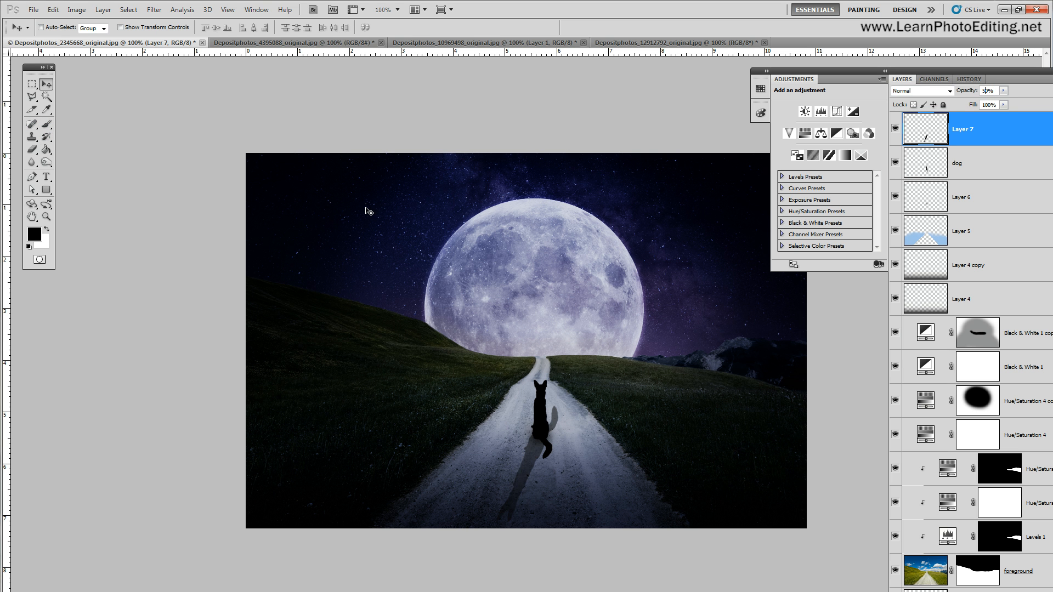
Outline the stray tail shadow beside the dog with the Polygonal Lasso, delete it, and clear the selection
left_click(31, 97)
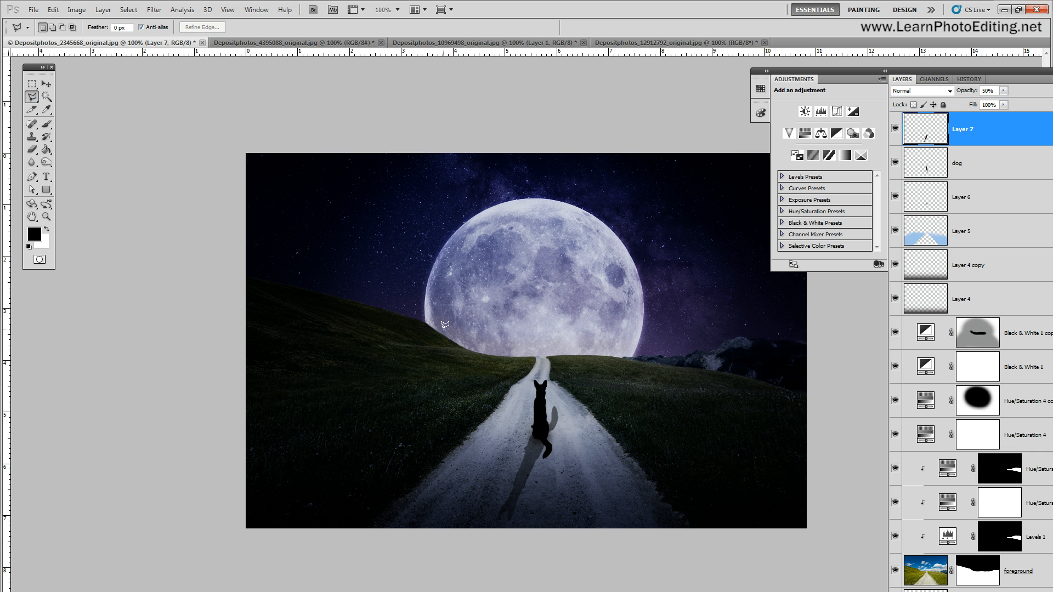
left_click(543, 419)
left_click(545, 437)
left_click(565, 448)
left_click(583, 400)
double_click(557, 389)
left_click(132, 10)
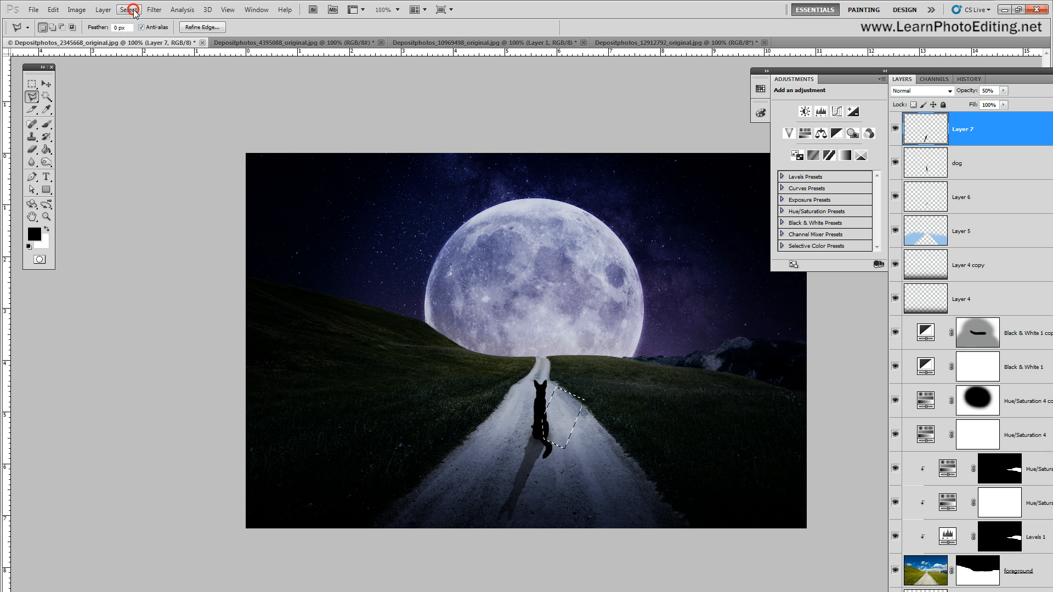
left_click(134, 36)
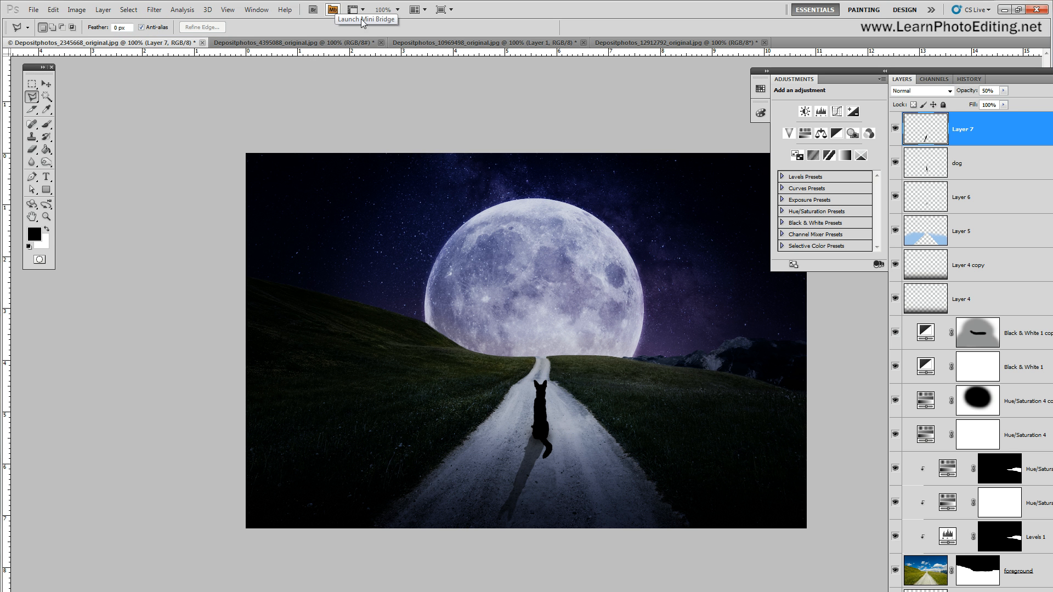
left_click(895, 130)
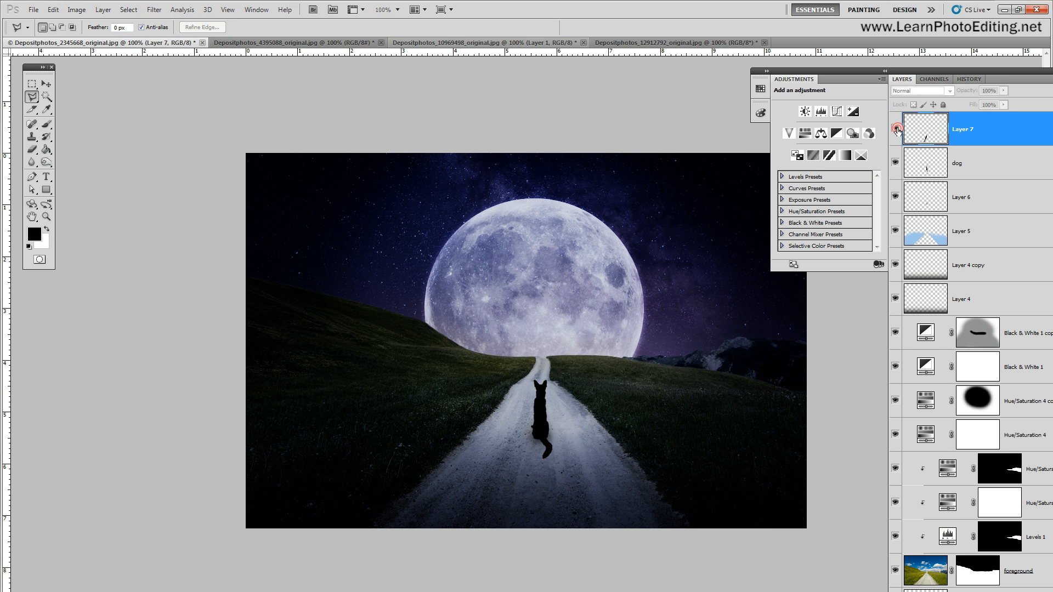
left_click(895, 130)
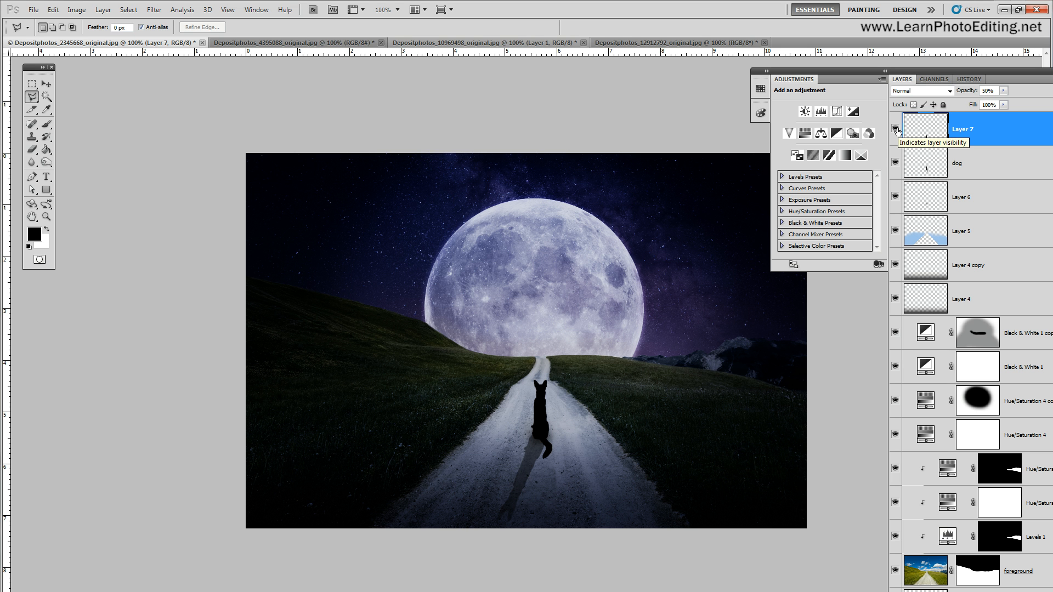
left_click(895, 130)
left_click(896, 129)
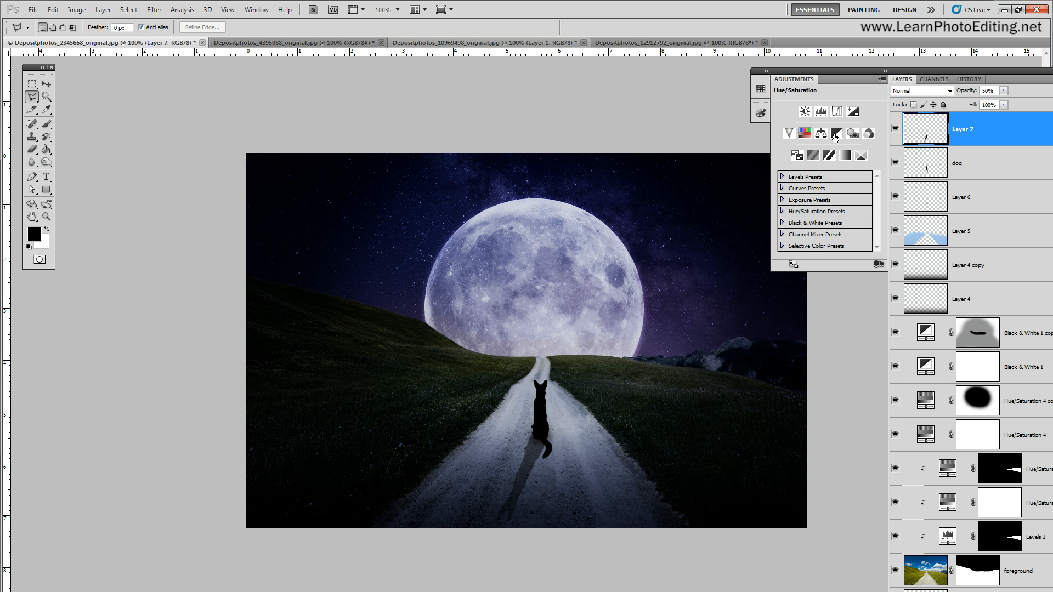
Duplicate the dog shadow layer and set the copy's opacity to 60%
left_click(103, 9)
left_click(113, 30)
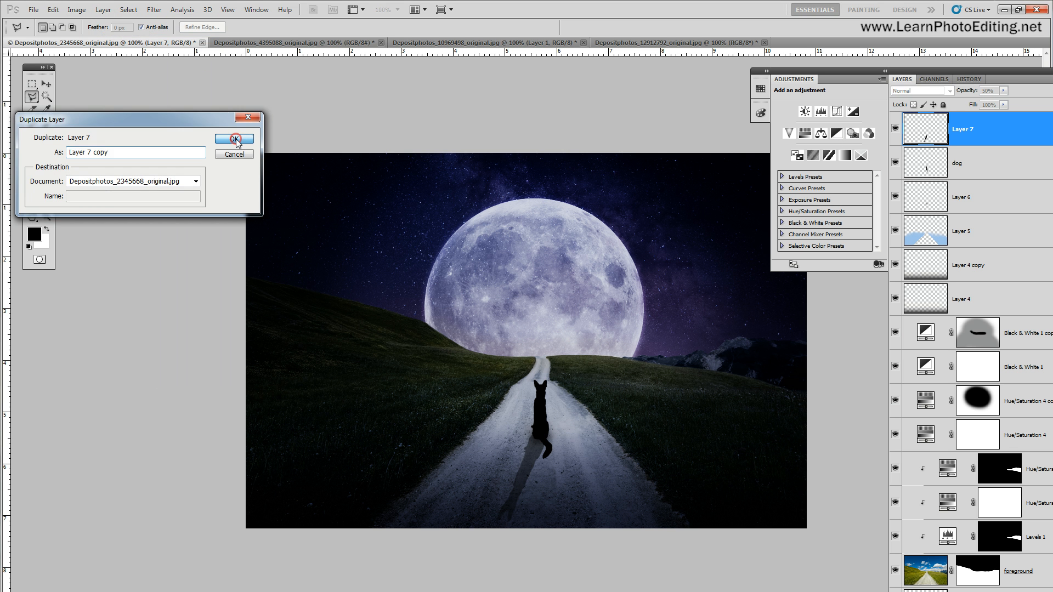
left_click(236, 137)
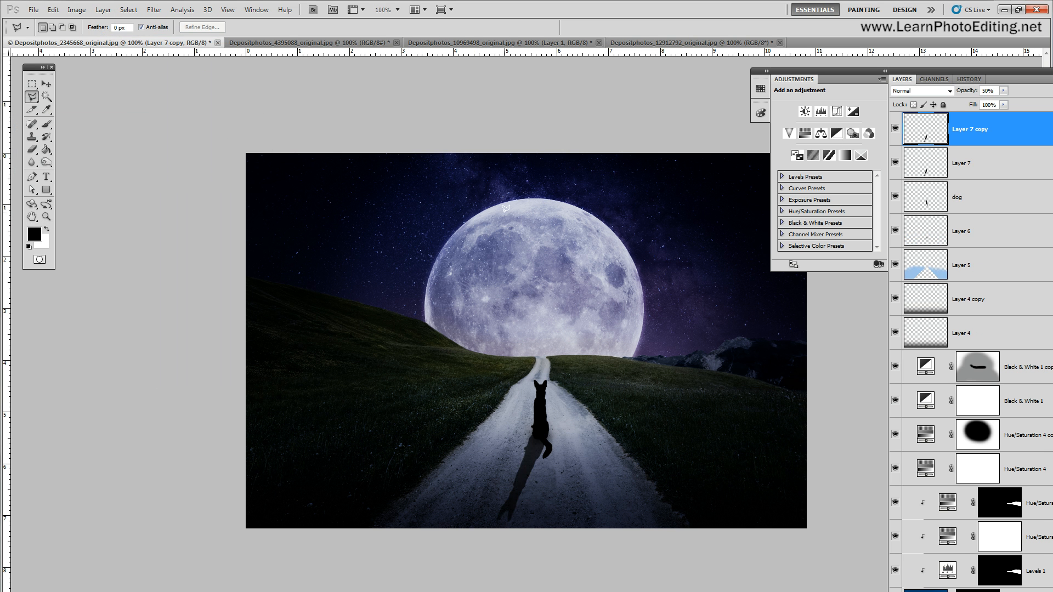
left_click_drag(985, 92, 961, 95)
type("7")
left_click_drag(986, 91, 984, 91)
type("6")
Shorten and reposition the Layers panel so its full height fits on screen
left_click_drag(955, 68, 868, 5)
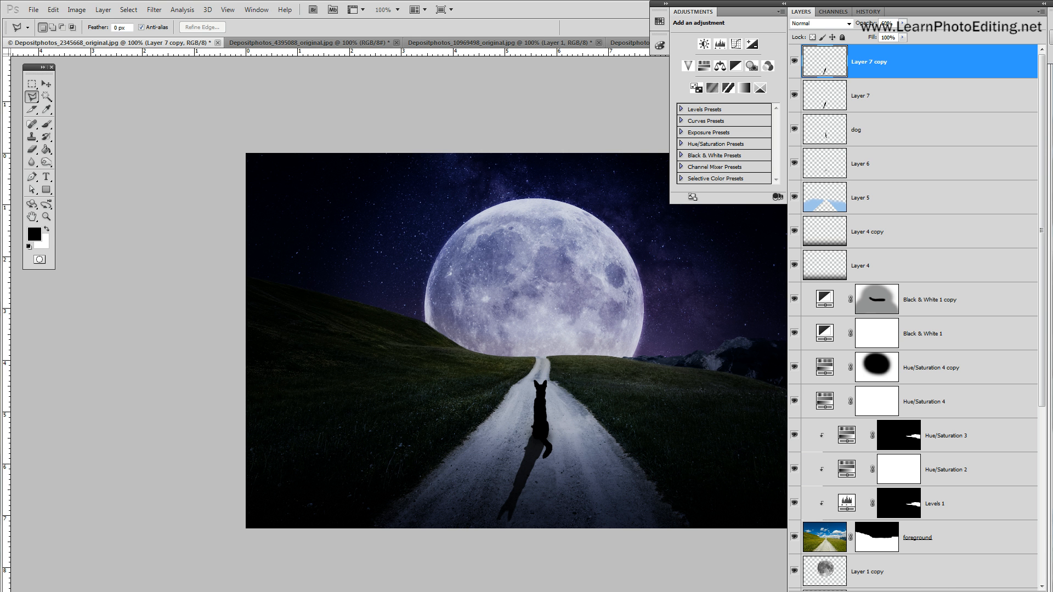
left_click_drag(941, 589, 941, 419)
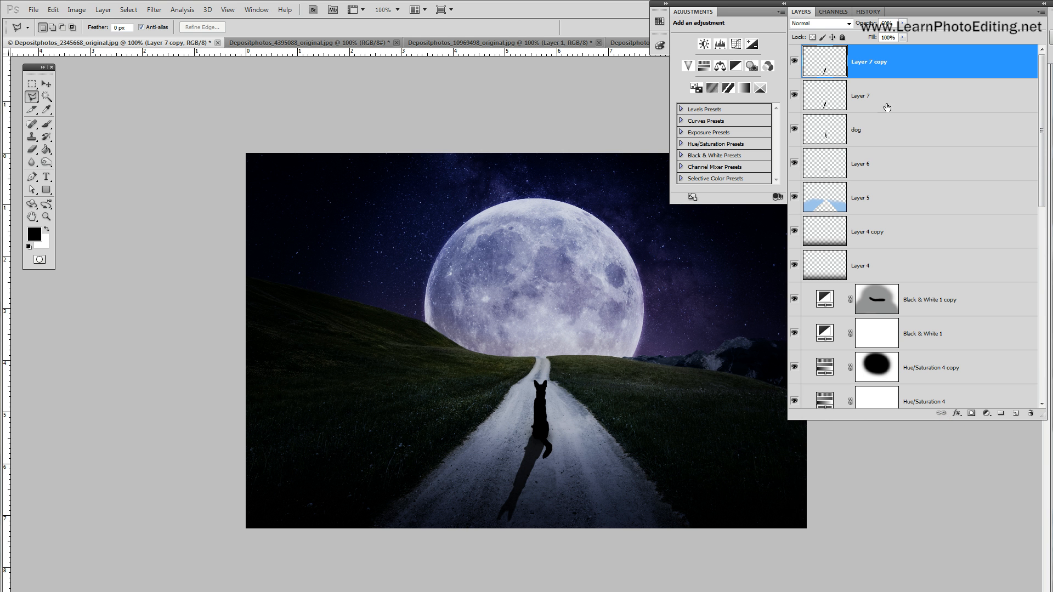
left_click_drag(831, 4, 860, 15)
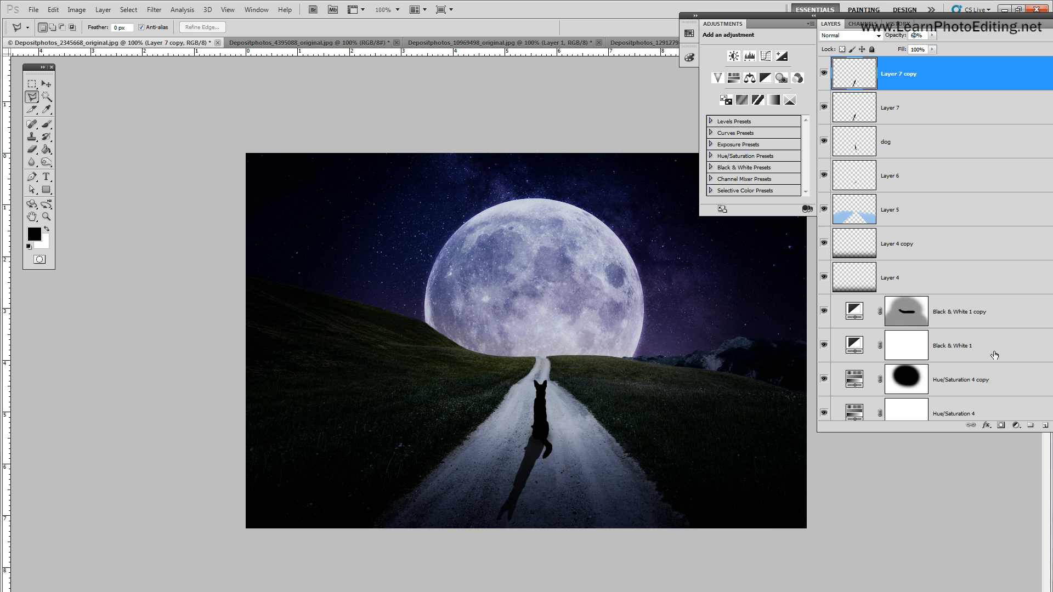
Add a mask to the shadow copy and fade the shadow's head end with a soft black 300 px brush at 40% opacity
left_click(1001, 425)
left_click(47, 137)
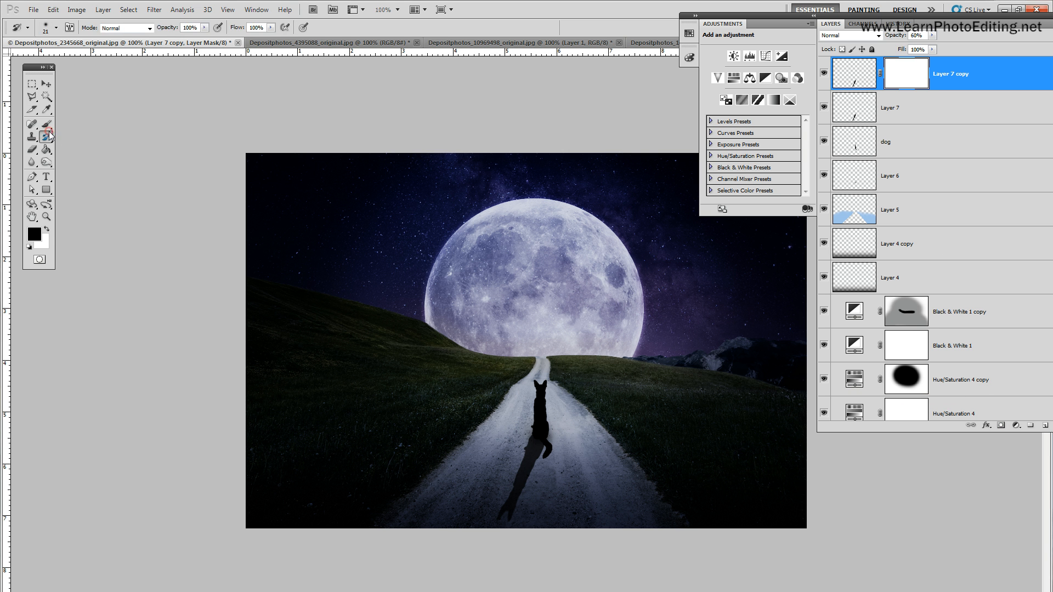
key("4")
left_click(56, 28)
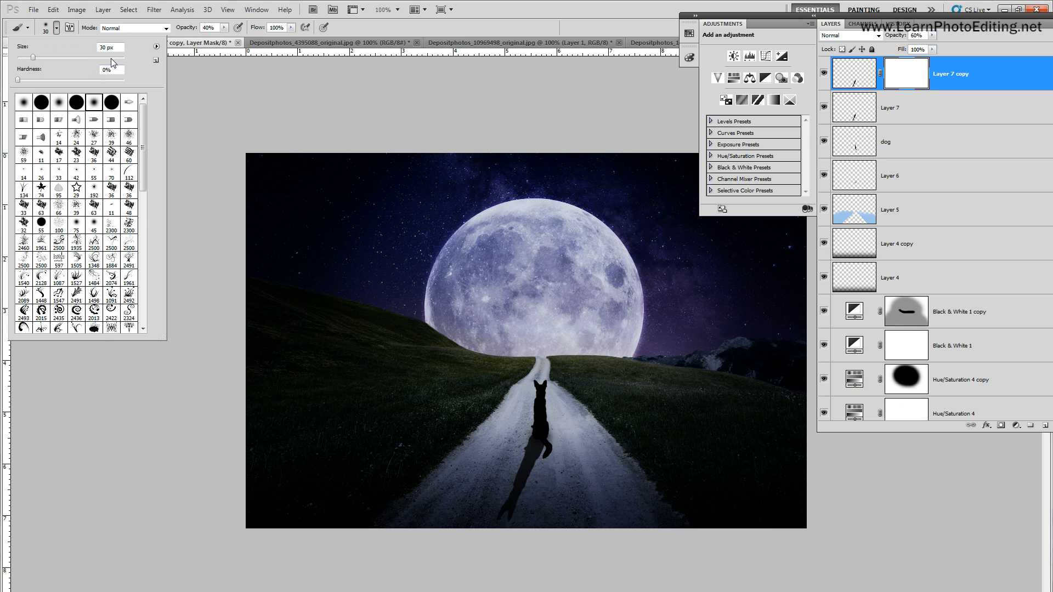
double_click(105, 47)
type("1000")
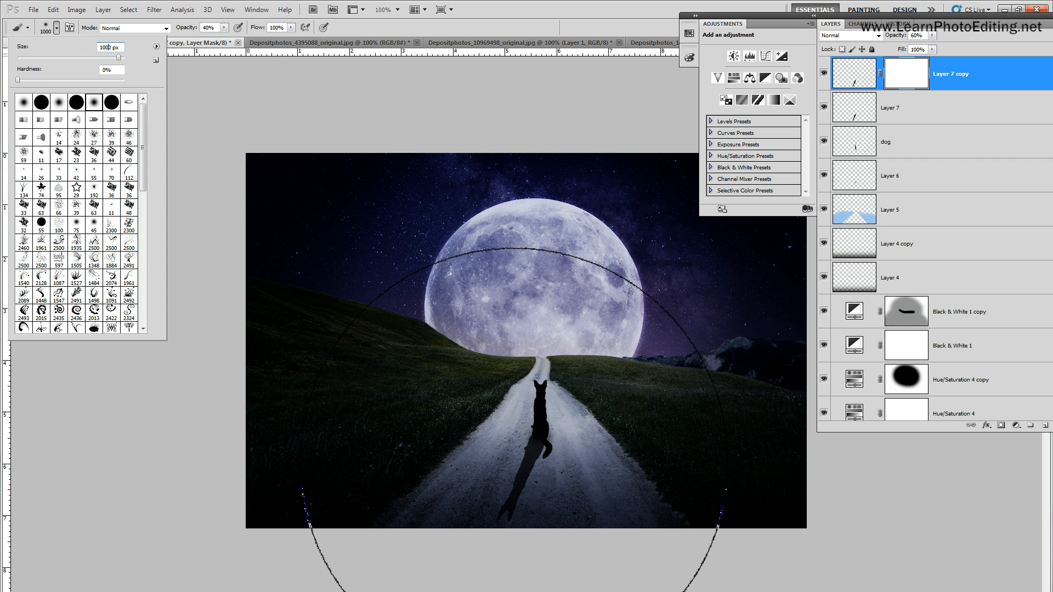
double_click(105, 47)
type("200")
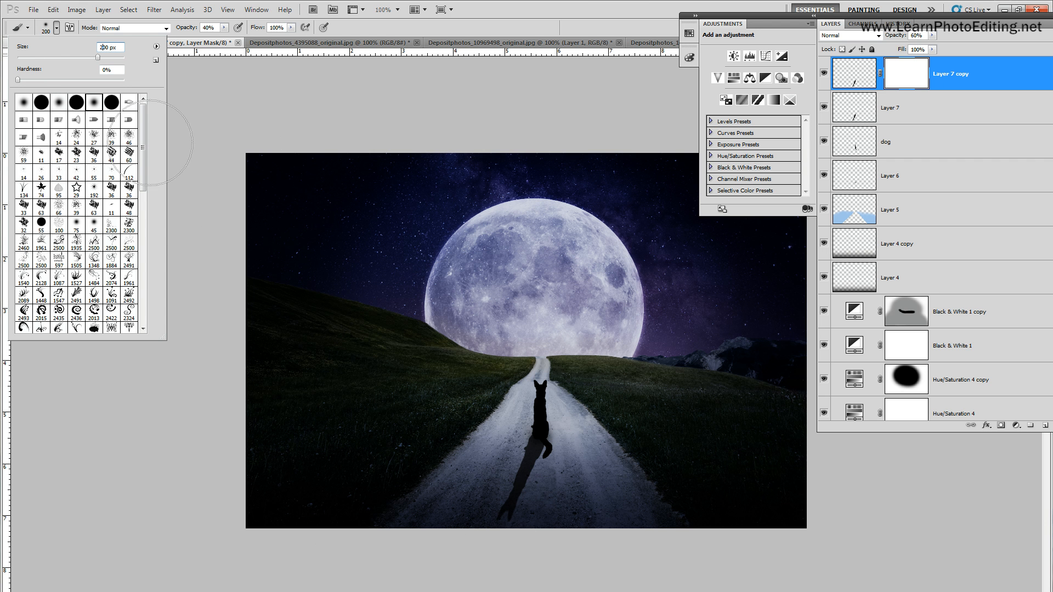
left_click(101, 47)
key("BackSpace")
type("3")
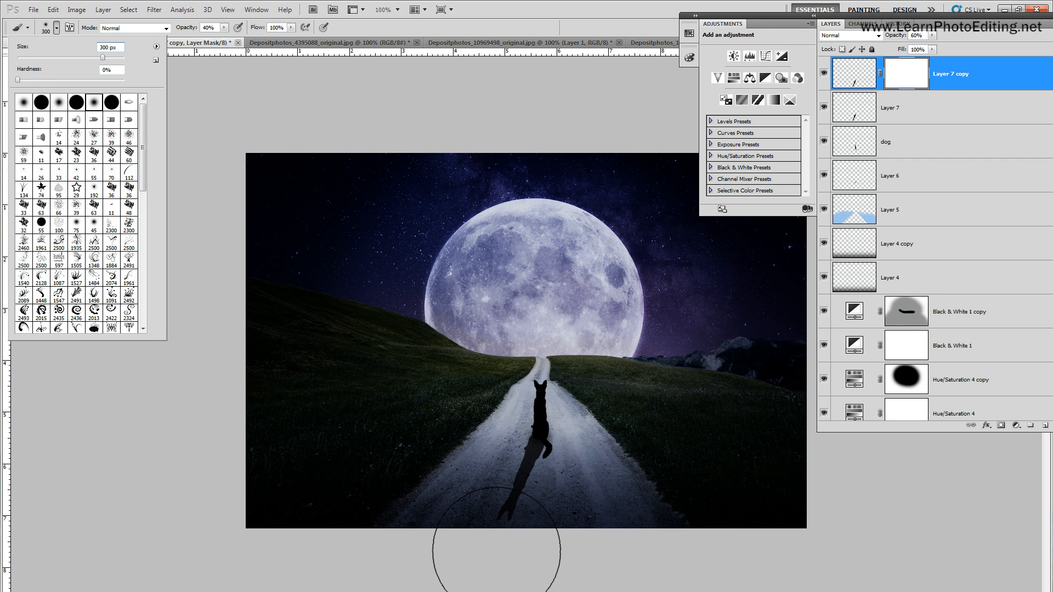
left_click_drag(497, 550, 500, 521)
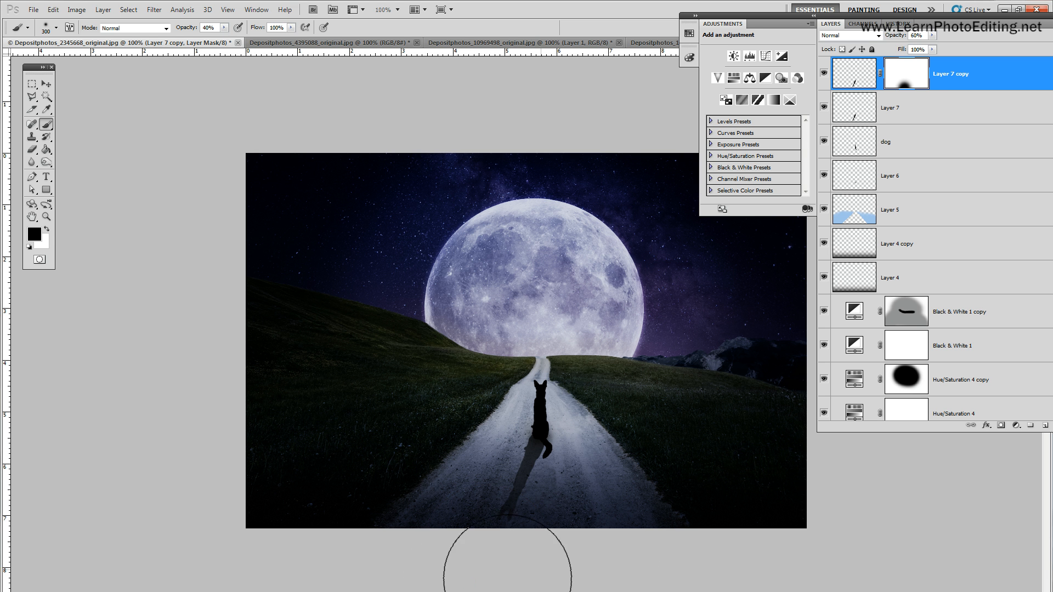
Raise the masked shadow copy's opacity to 70% and compare the image with the shadow and dog layers hidden and shown
left_click(823, 75)
left_click(823, 74)
left_click_drag(913, 35, 814, 34)
type("7")
left_click(824, 109)
left_click(823, 109)
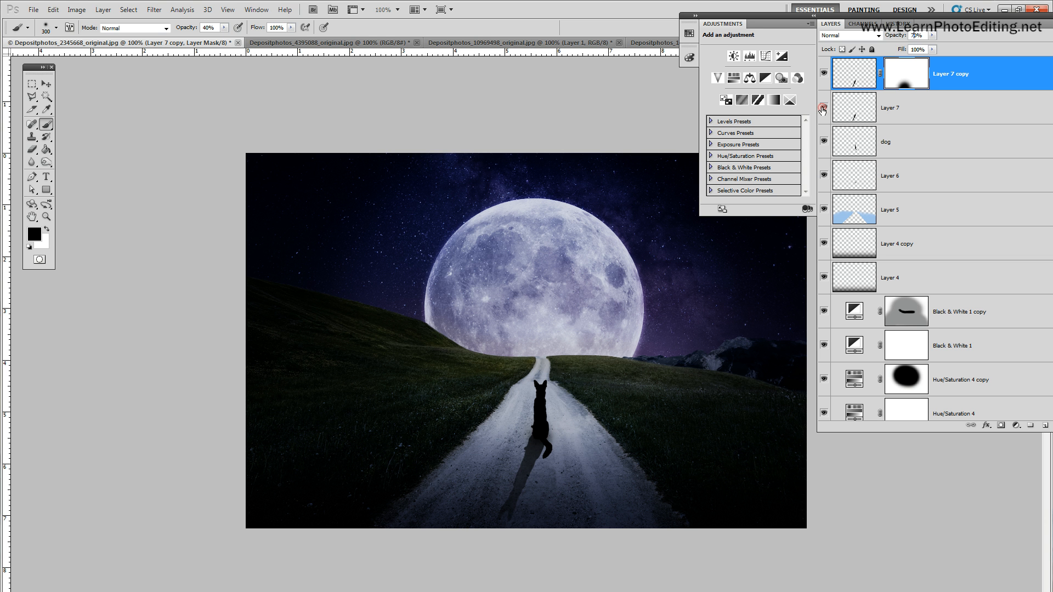
left_click(824, 142)
left_click(824, 142)
Load the dog silhouette as a selection and create a new layer directly beneath the dog layer
left_click(857, 147, "ctrl")
left_click(103, 9)
mouse_move(164, 21)
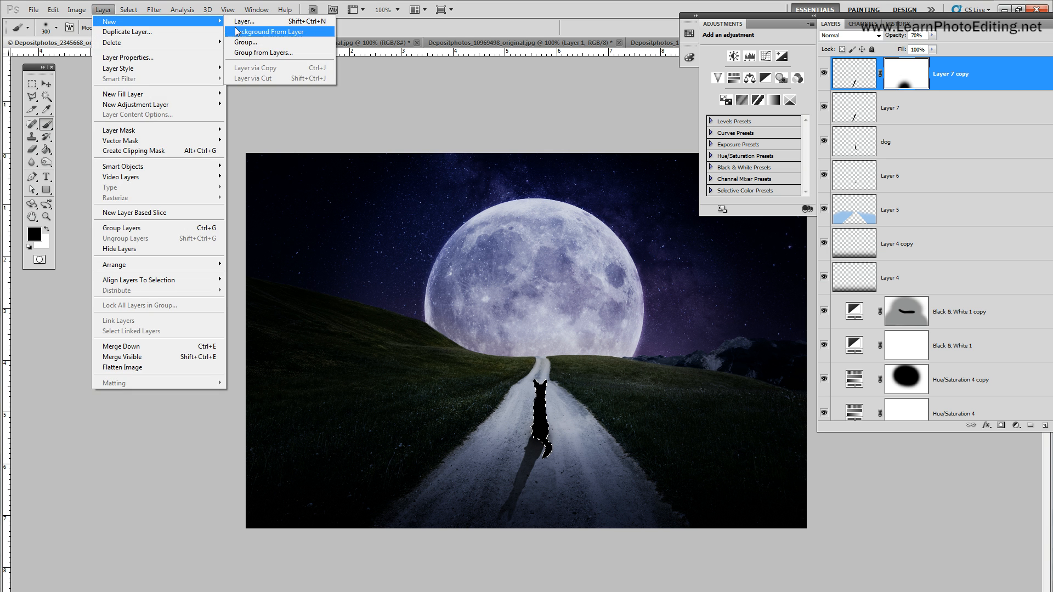
left_click(258, 21)
left_click(555, 99)
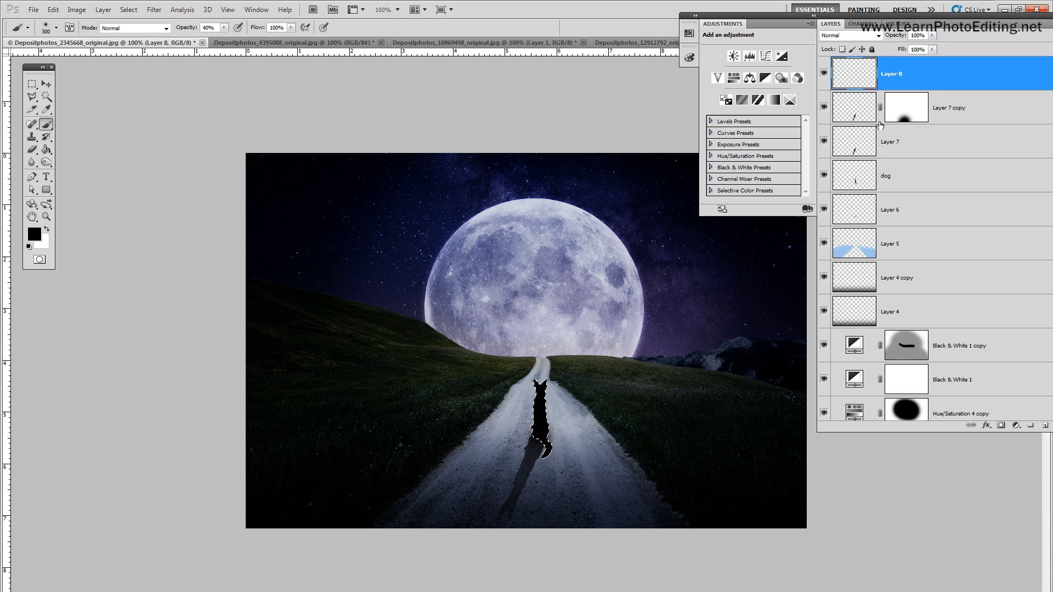
left_click(916, 75)
left_click_drag(917, 75, 917, 193)
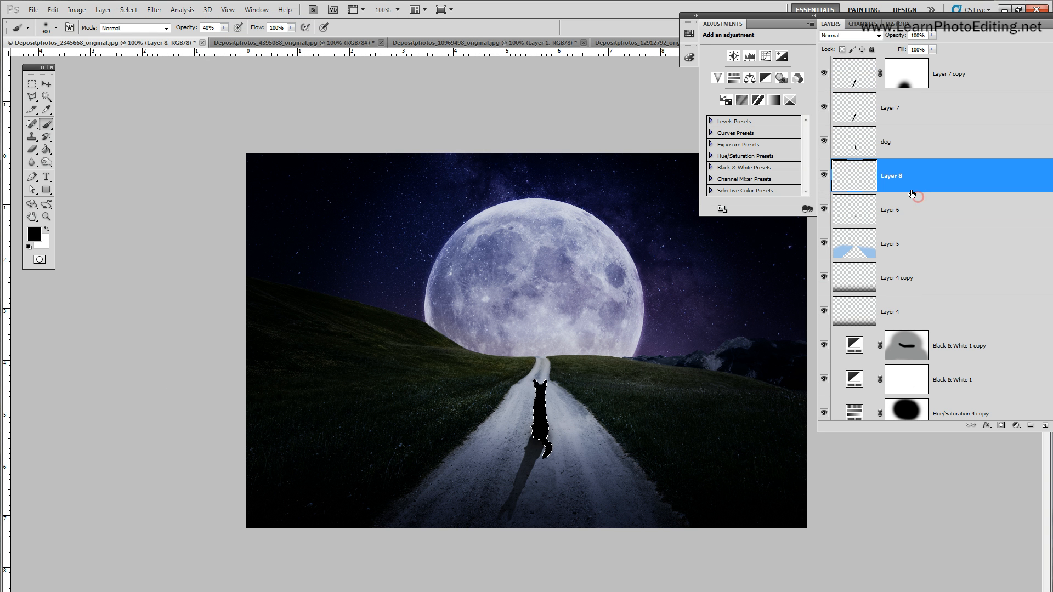
Fill the dog-shaped selection with white on the new layer and clear the selection
left_click(46, 149)
left_click(47, 229)
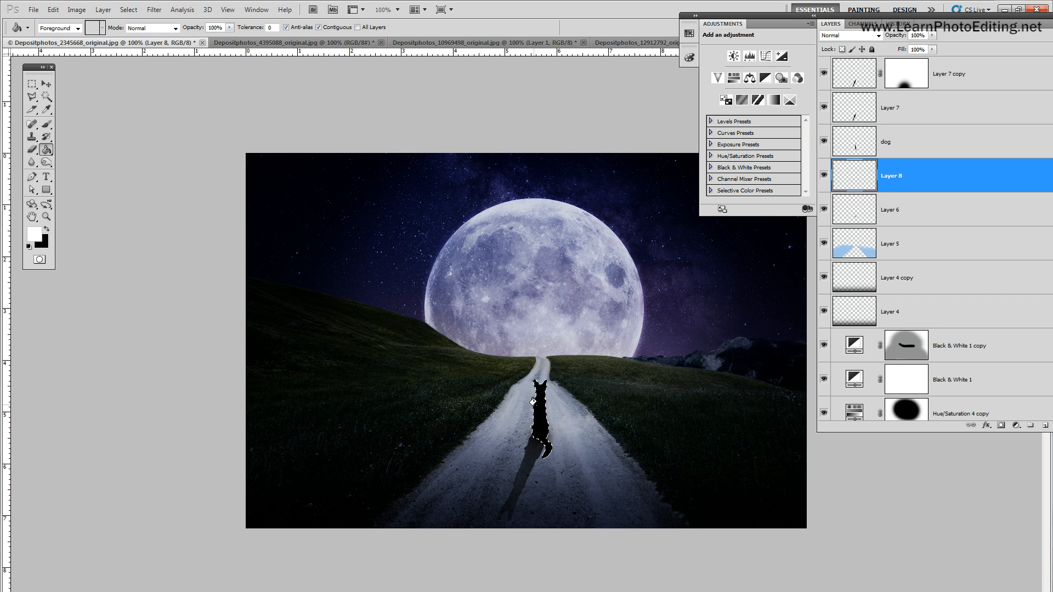
left_click(128, 10)
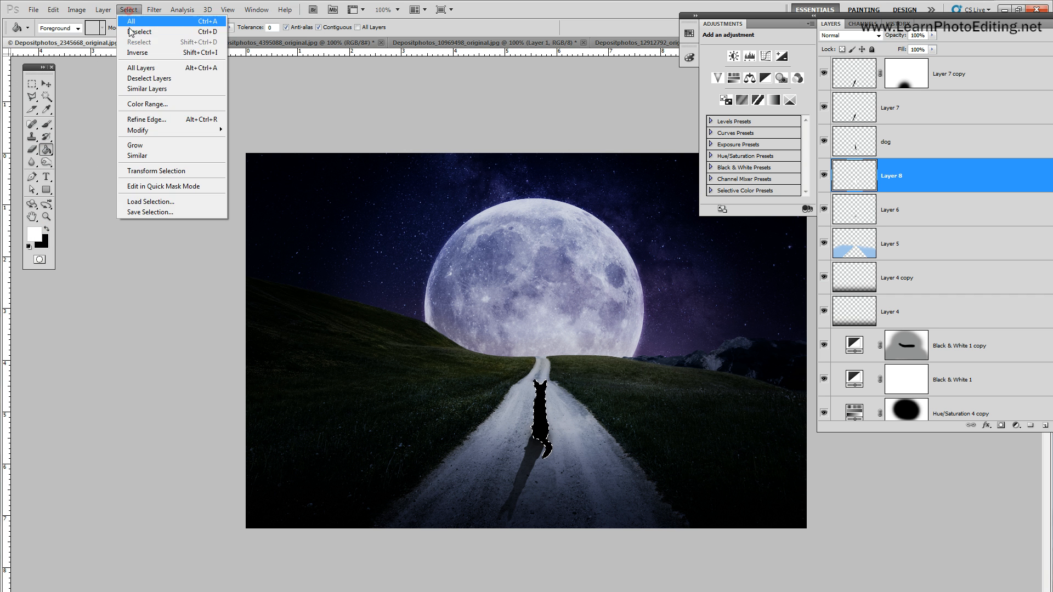
left_click(140, 31)
Apply a 1 pixel Gaussian Blur to the white dog shape and compare the image with and without that layer
left_click(148, 10)
mouse_move(198, 110)
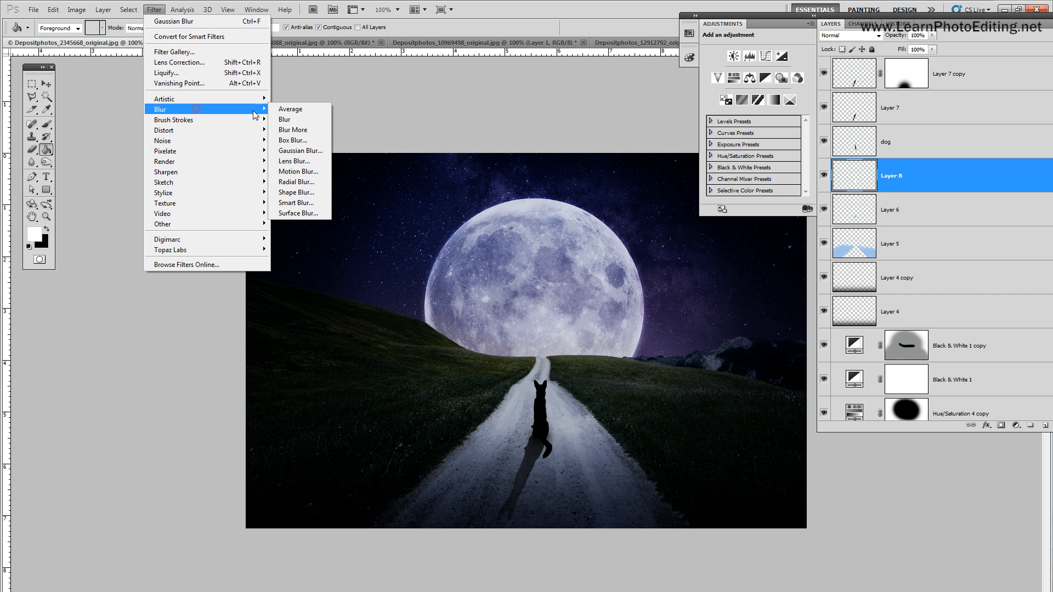
left_click(297, 149)
type("1")
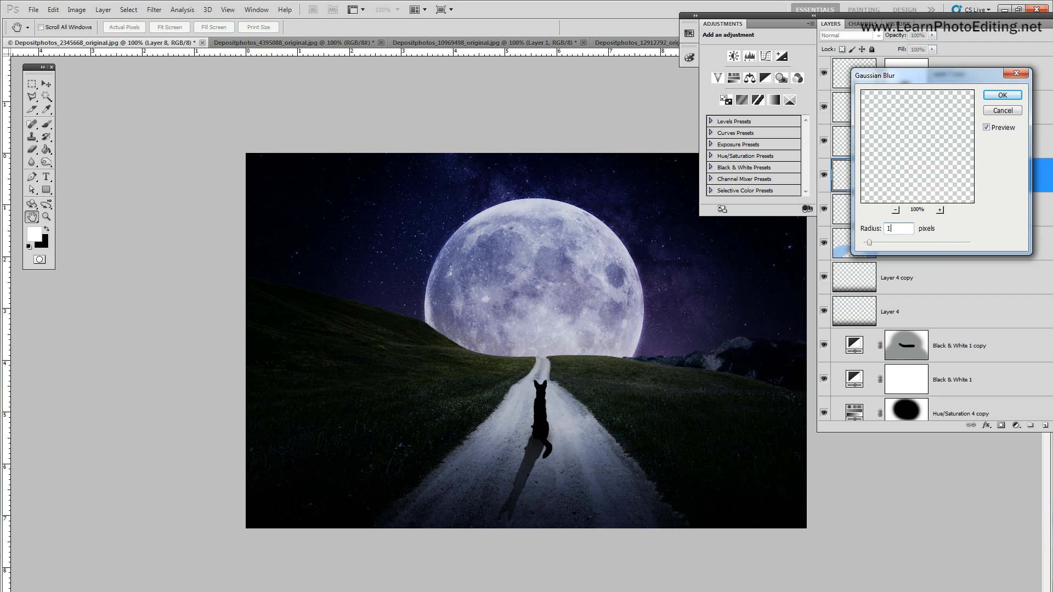
left_click(997, 95)
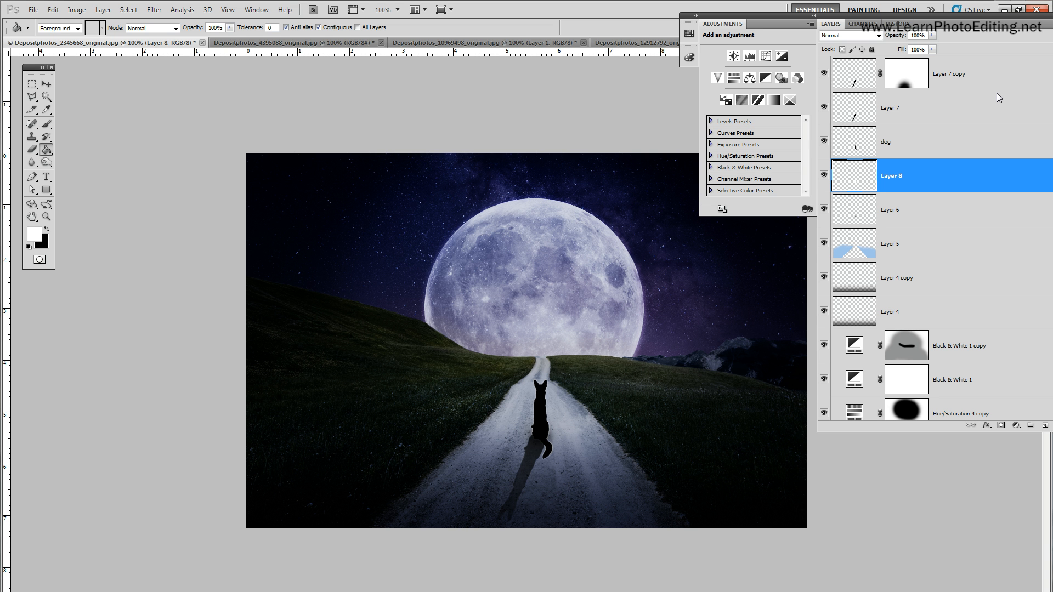
left_click(825, 175)
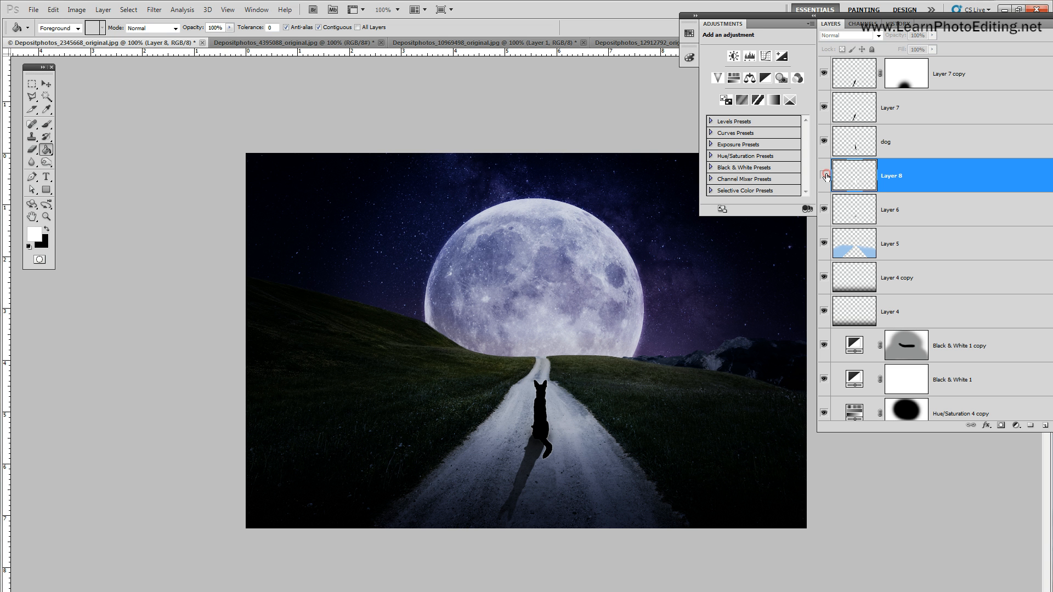
left_click(825, 175)
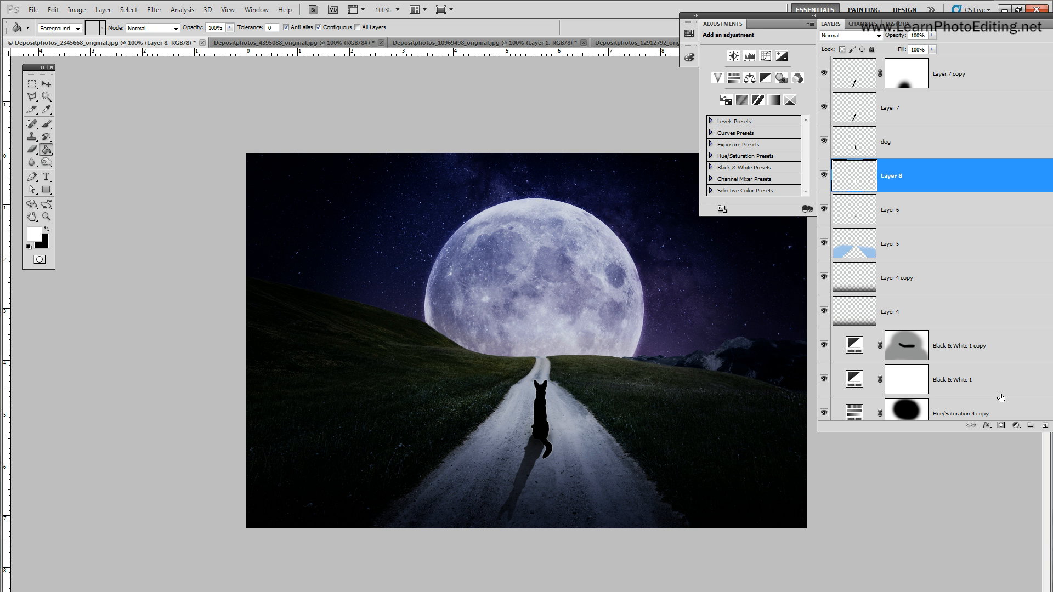
Add a layer mask to the white dog shape and mask out the rim around the tail with a 20 px black brush at 100% opacity
left_click(1000, 425)
left_click(46, 125)
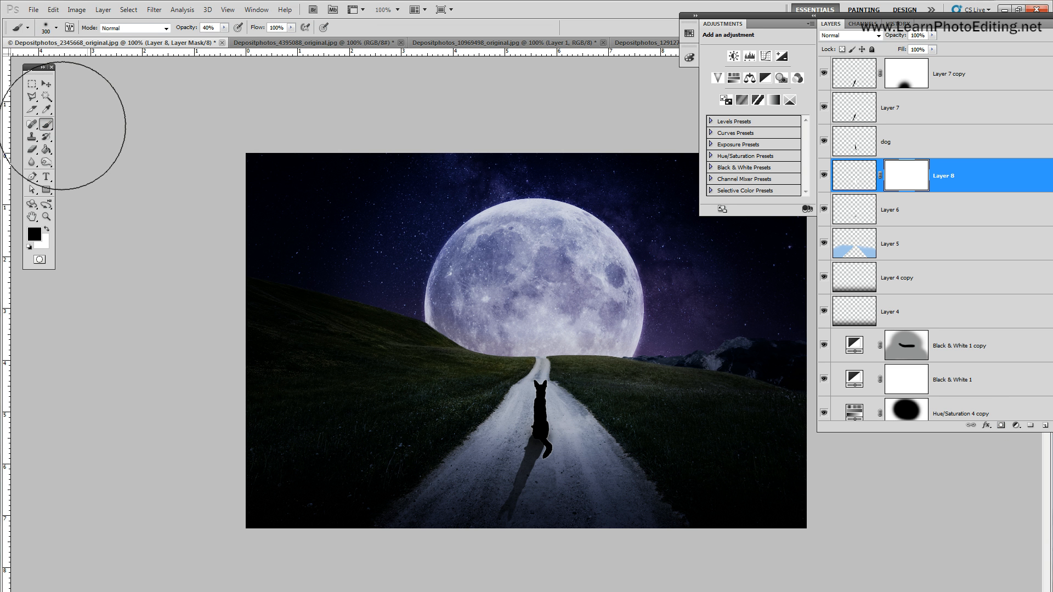
left_click_drag(206, 27, 179, 26)
type("100")
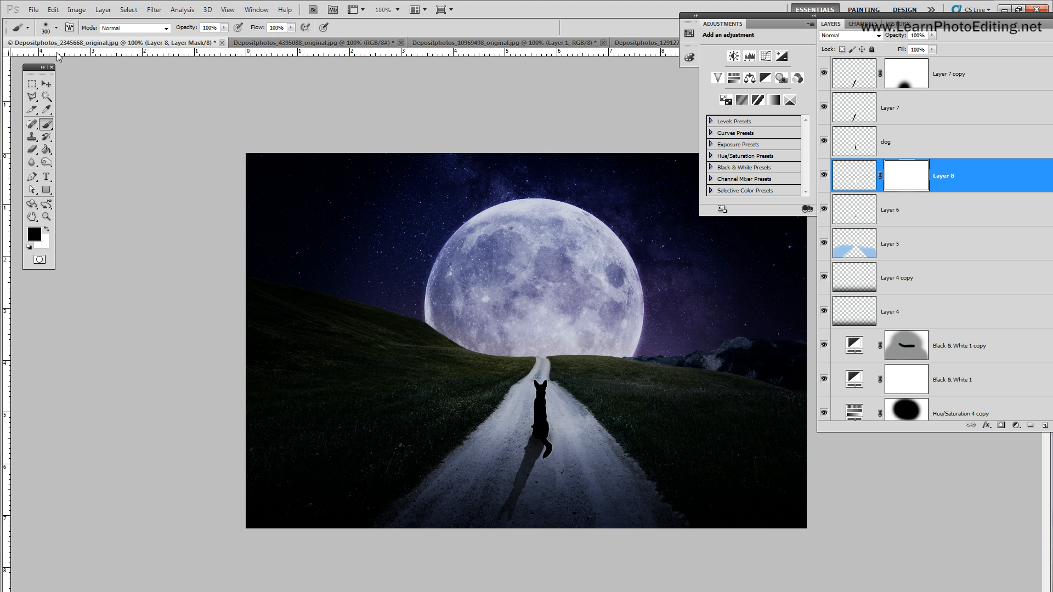
left_click(55, 28)
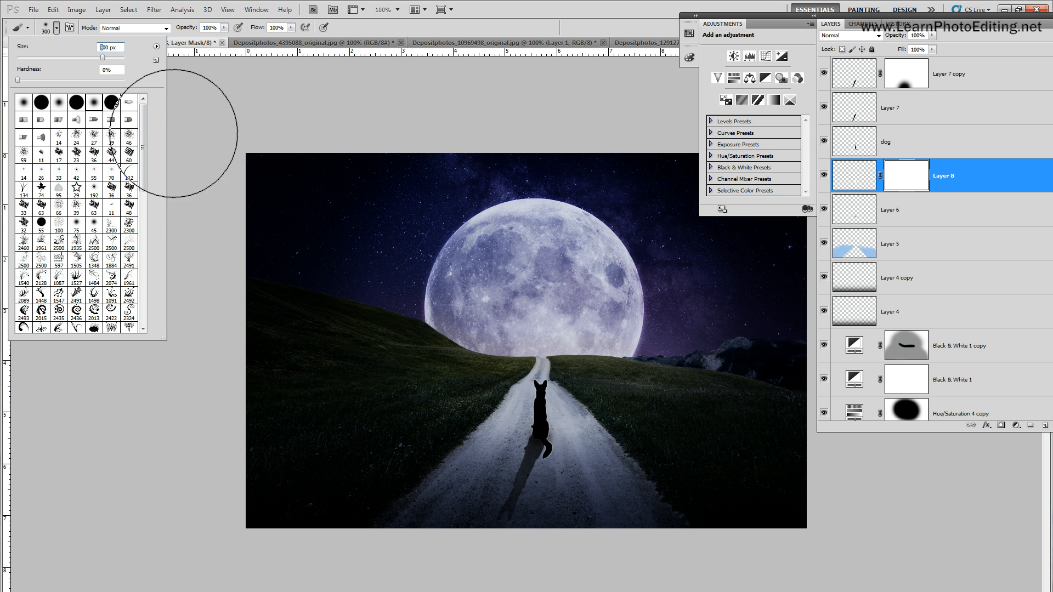
type("2")
key("Delete")
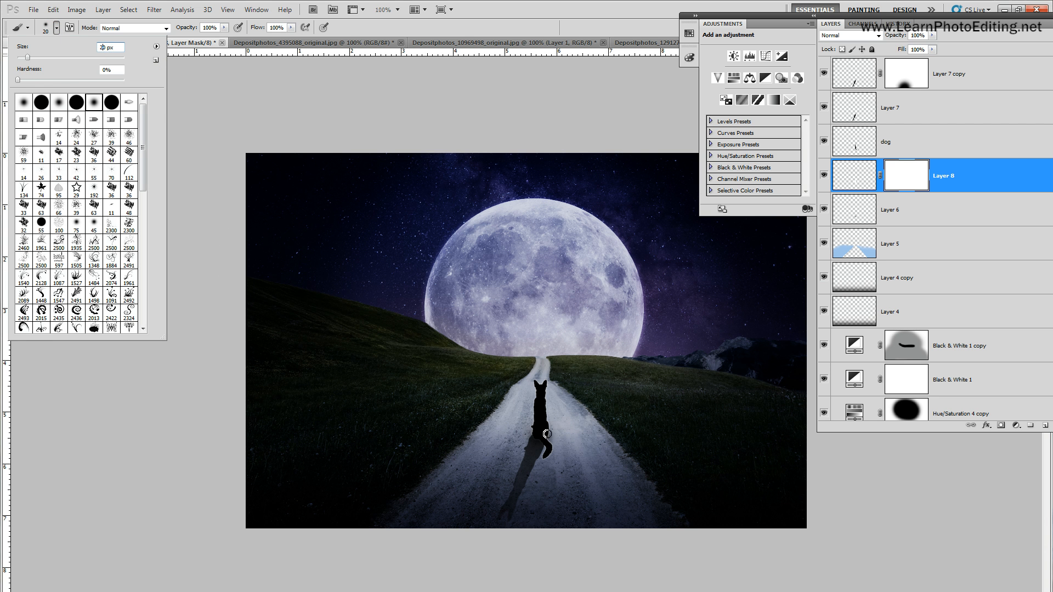
key("Return")
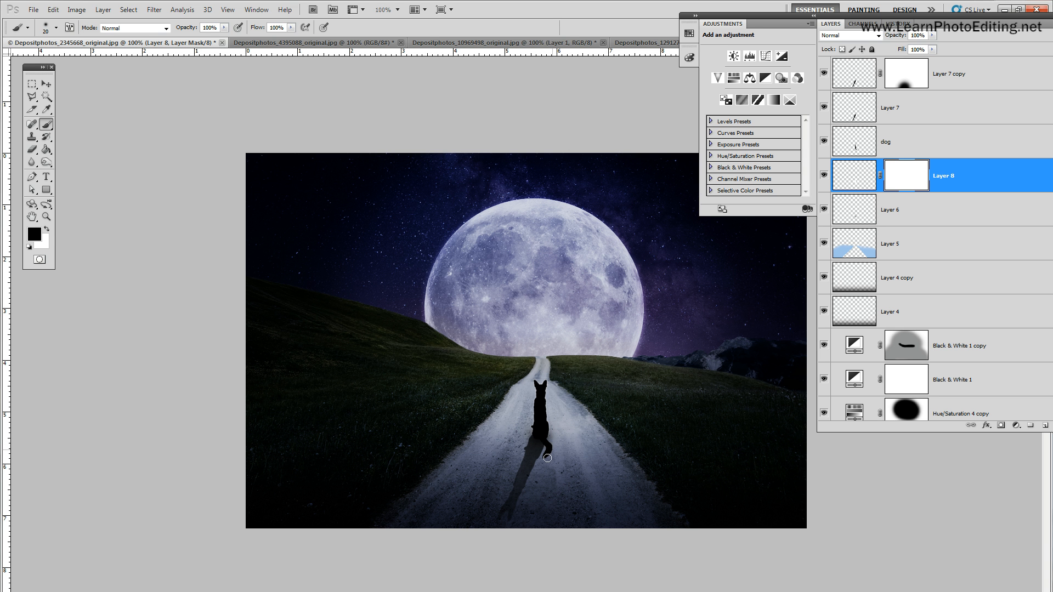
left_click_drag(548, 458, 544, 440)
Lower the opacity of the masked white rim layer and compare the image with that layer hidden and shown
left_click(854, 175)
left_click_drag(915, 35, 755, 38)
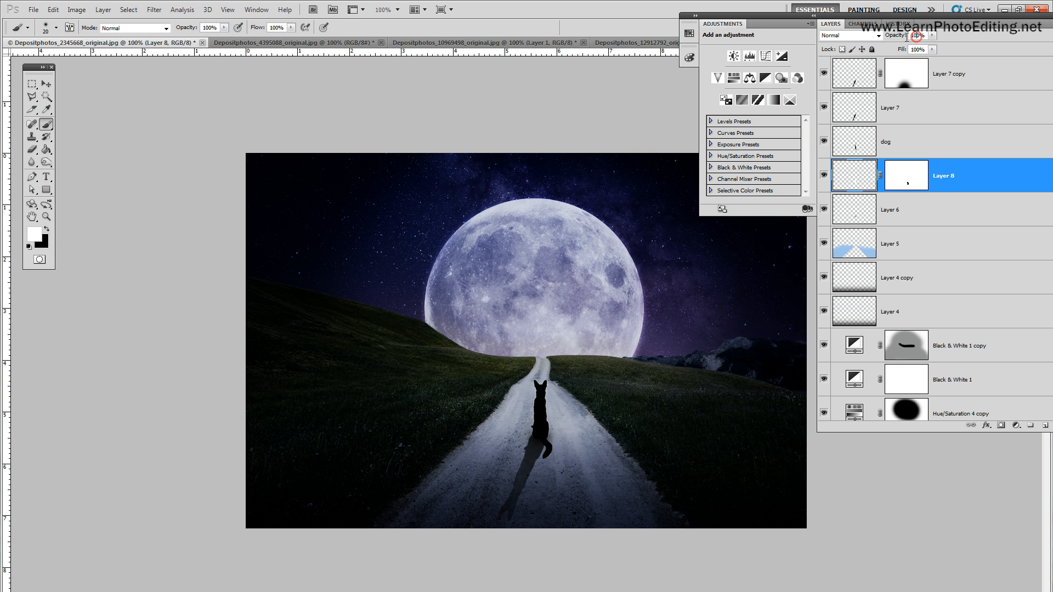
type("5")
left_click_drag(915, 36, 906, 38)
type("7")
left_click(824, 175)
Load the dog silhouette as a selection and create a new layer directly above the dog layer
left_click(886, 148)
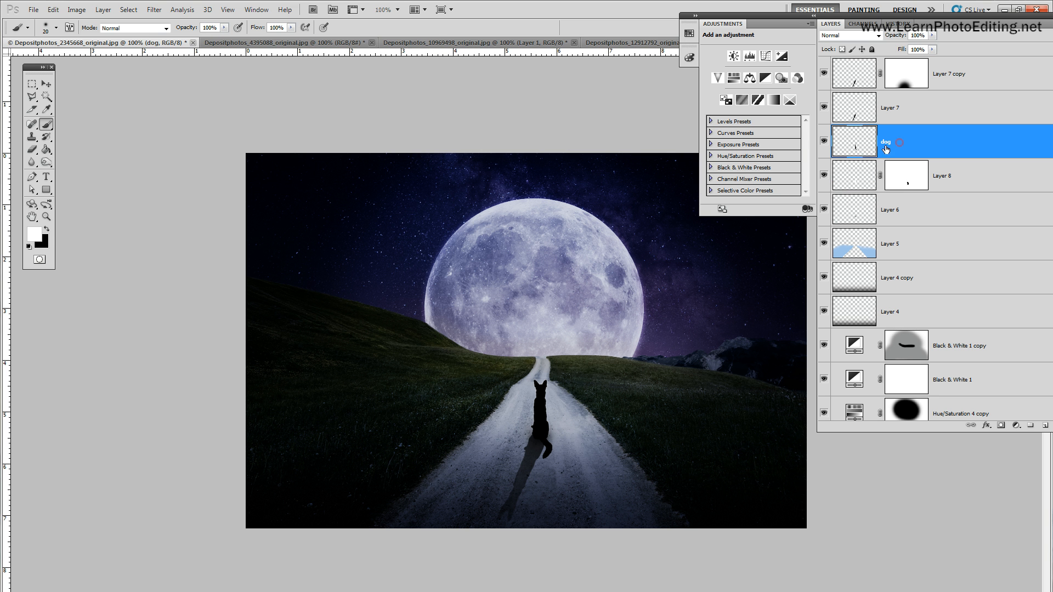
left_click(856, 149, "ctrl")
left_click(103, 9)
mouse_move(113, 18)
left_click(247, 19)
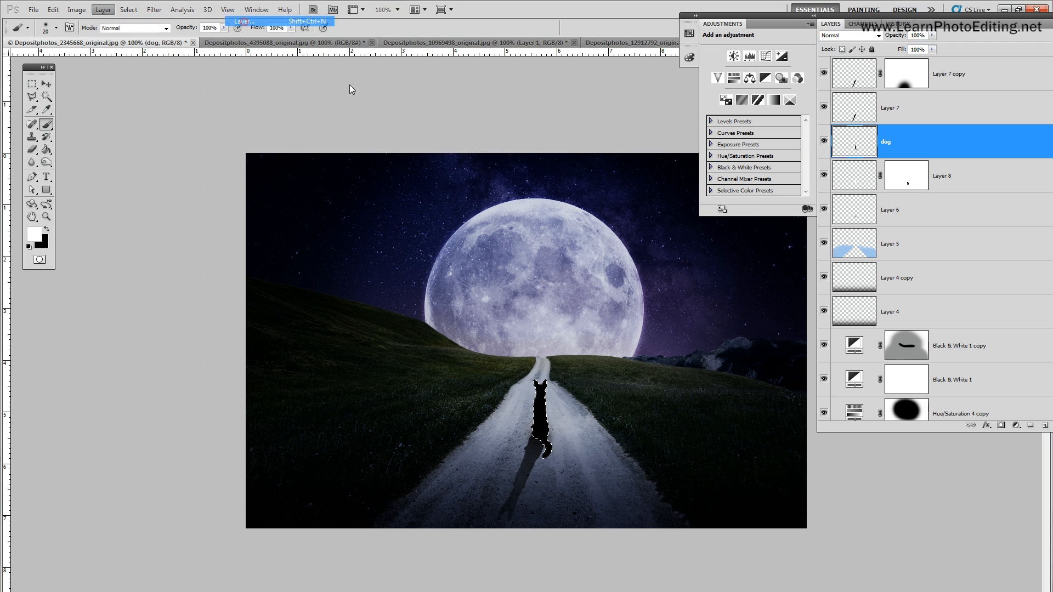
left_click(559, 95)
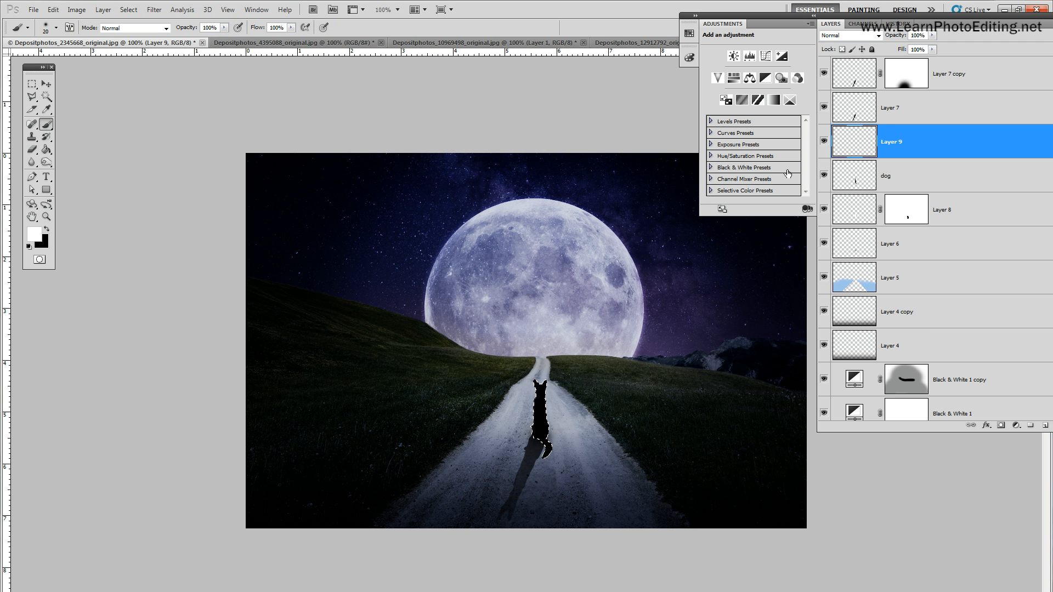
Rename the new layer above the dog as "dog color"
double_click(881, 142)
type("s")
type("og color")
key("Return")
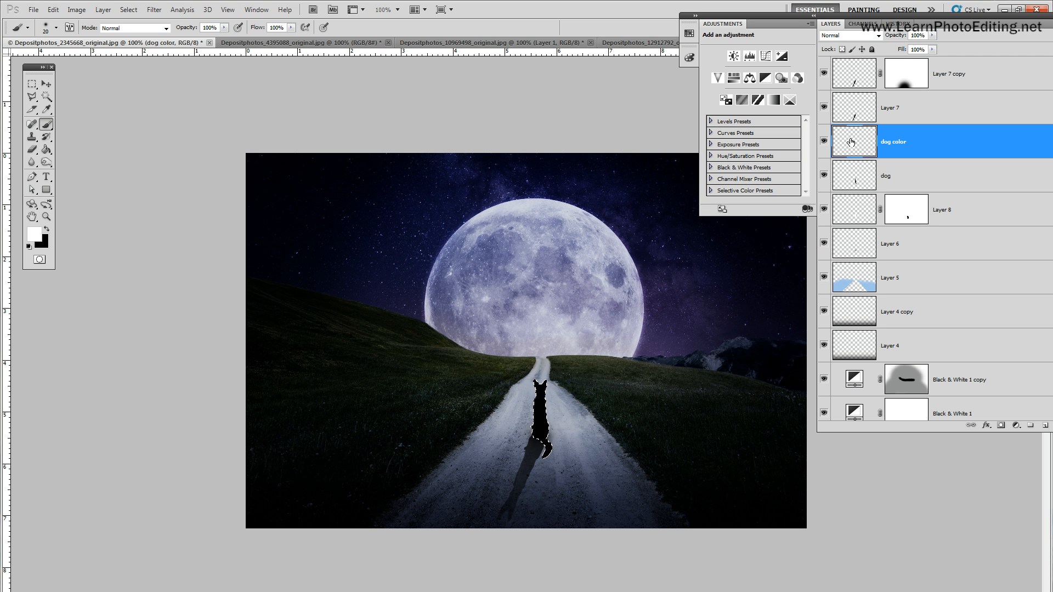
Set the foreground color to bfa26c and fill the dog-shaped selection with it on the dog color layer
left_click(47, 152)
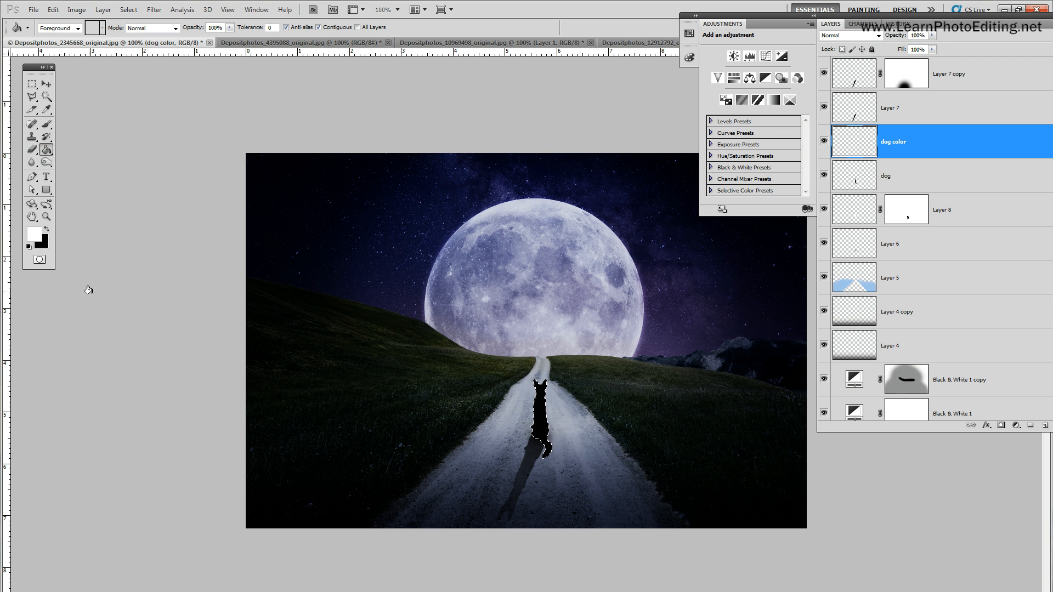
left_click(36, 235)
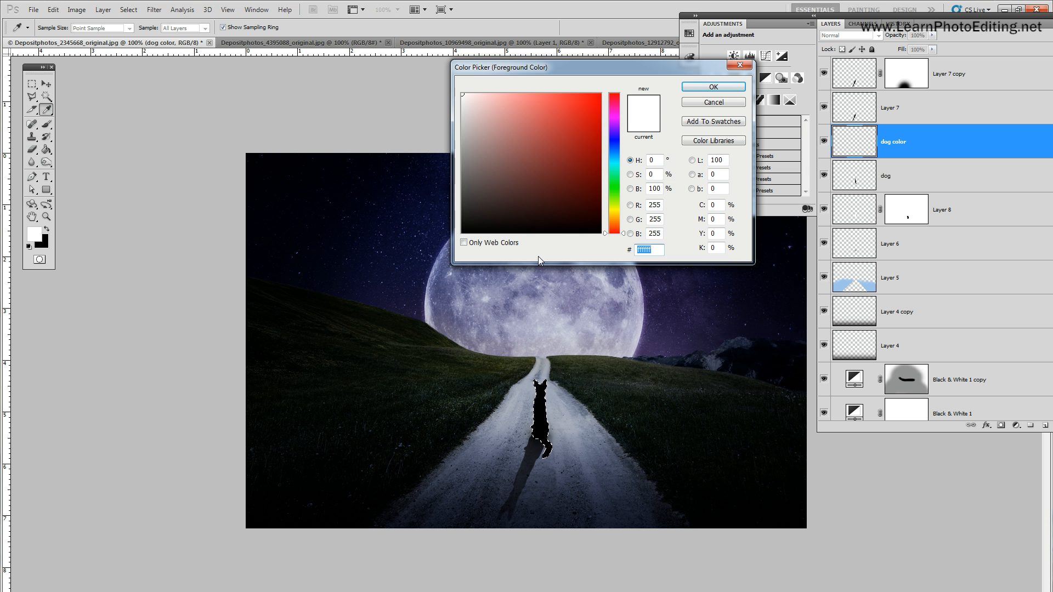
type("b")
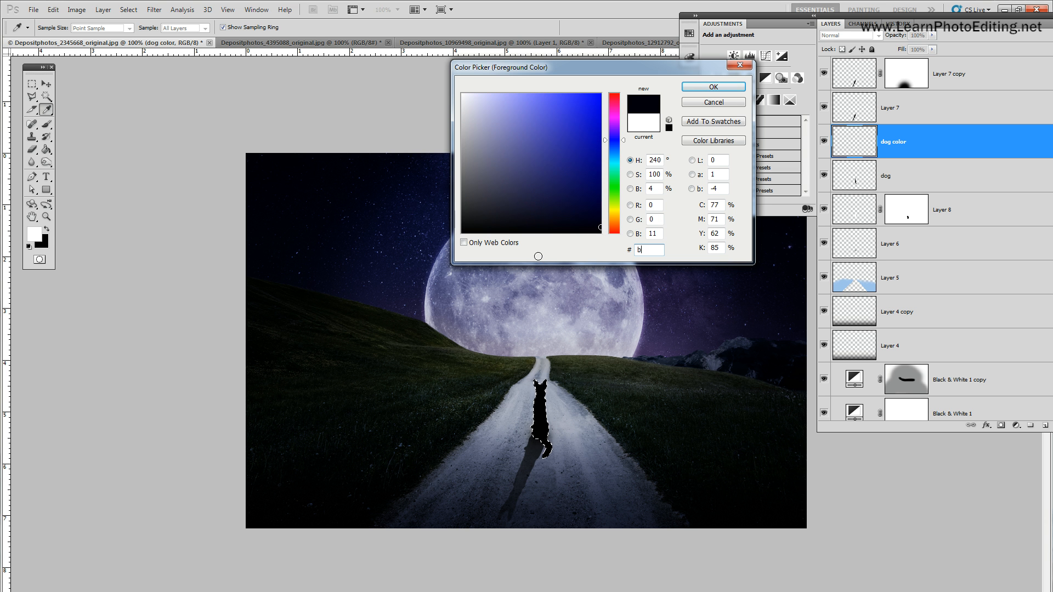
type("f")
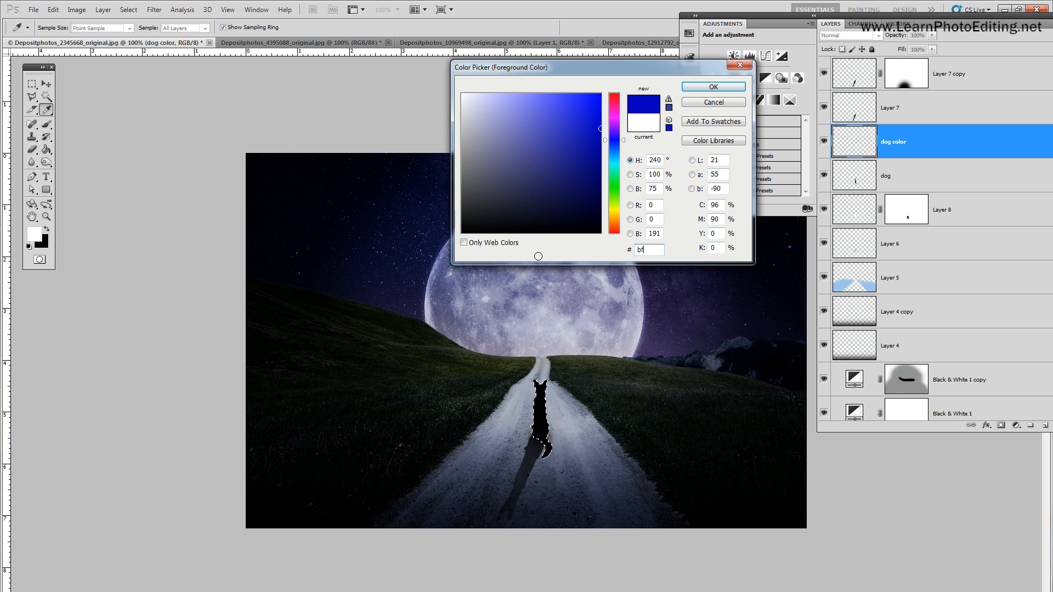
type("a")
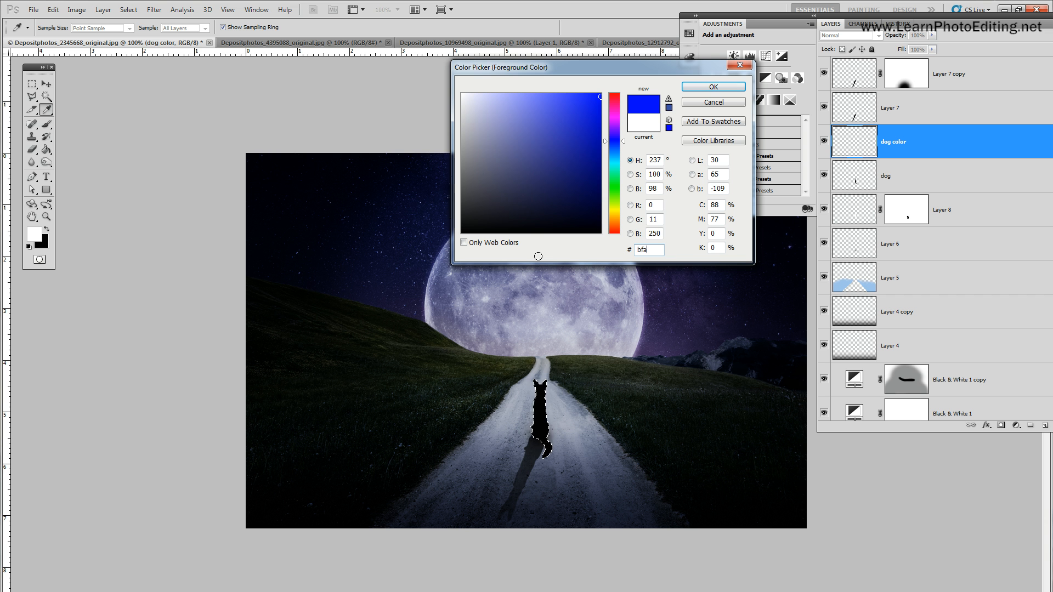
type("2")
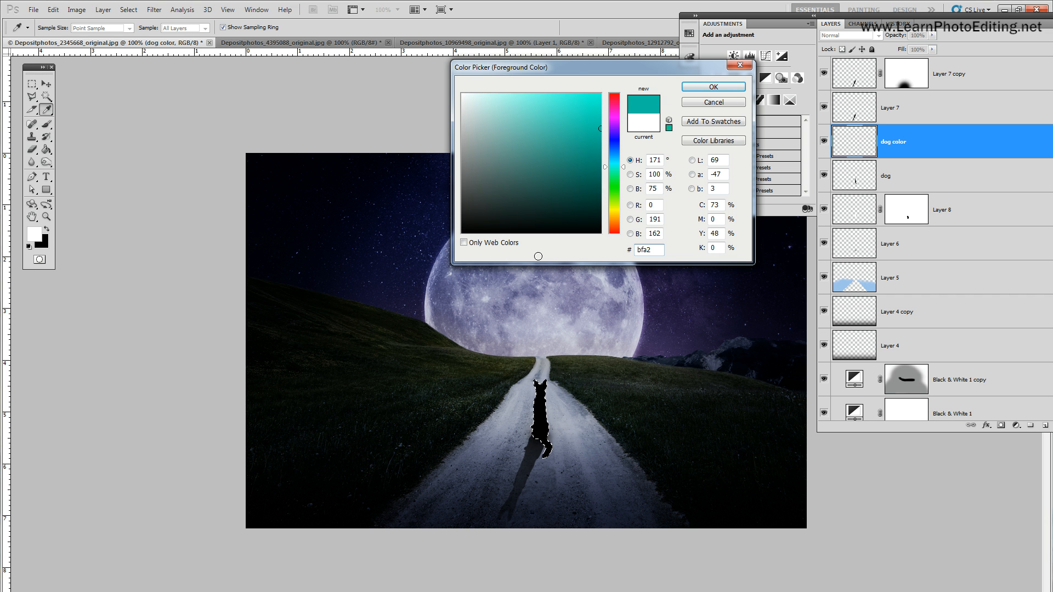
type("6c")
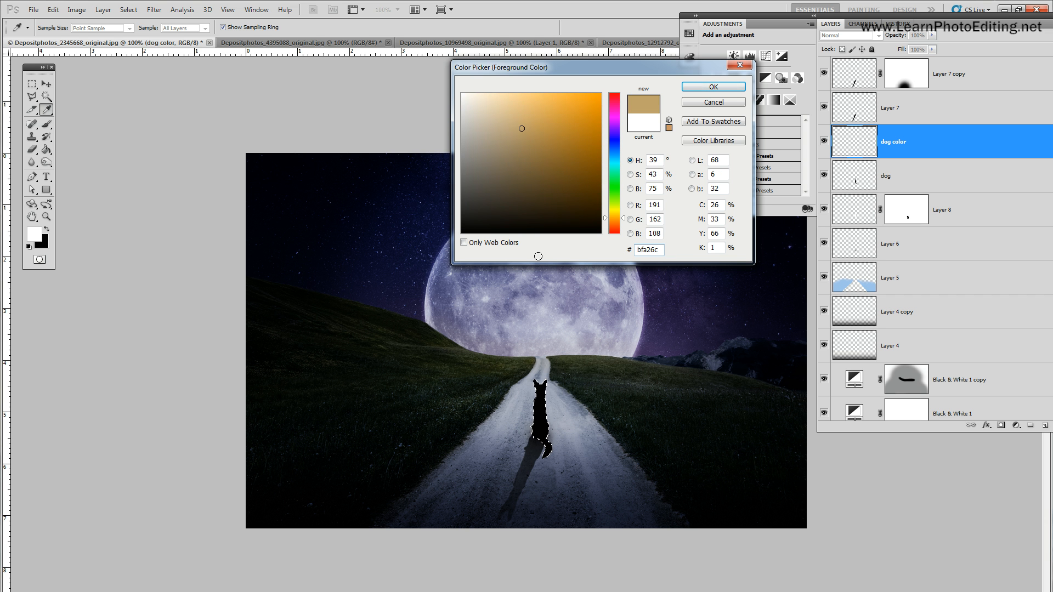
left_click(725, 86)
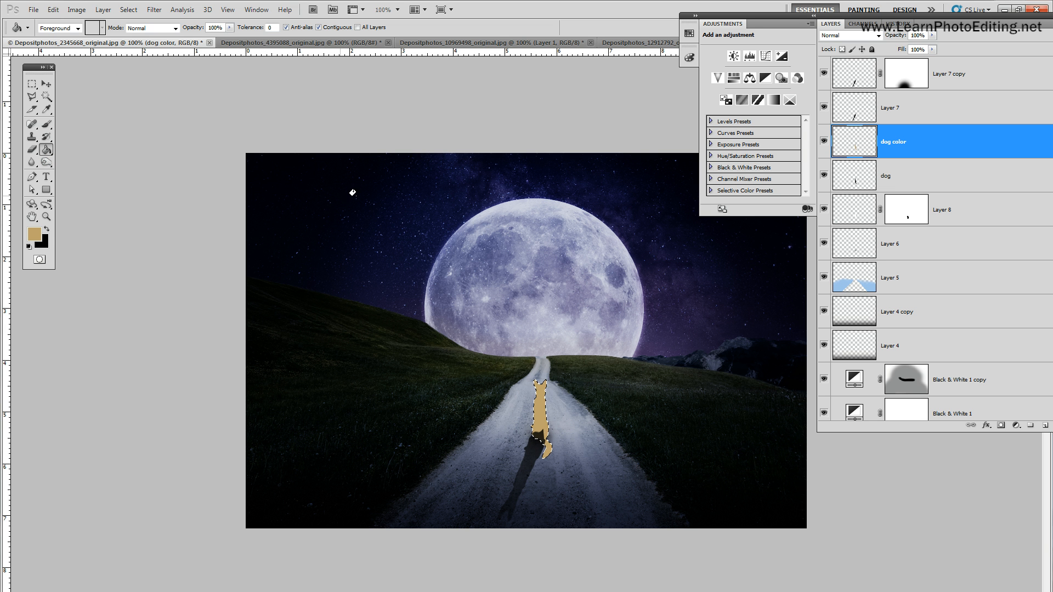
Clear the selection and move the dog color layer to the top of the layer stack
left_click(128, 9)
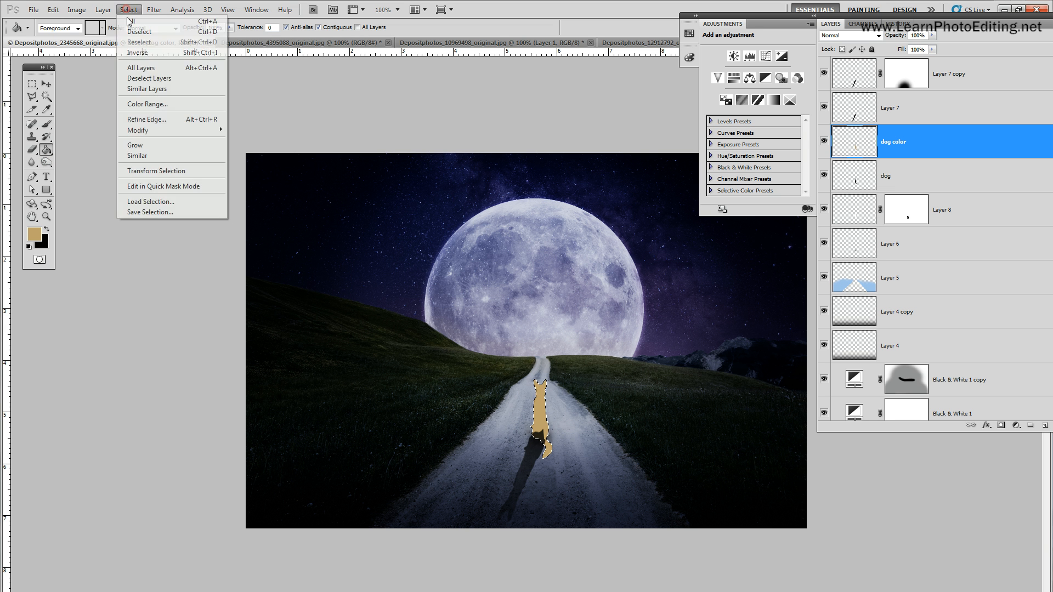
left_click(130, 32)
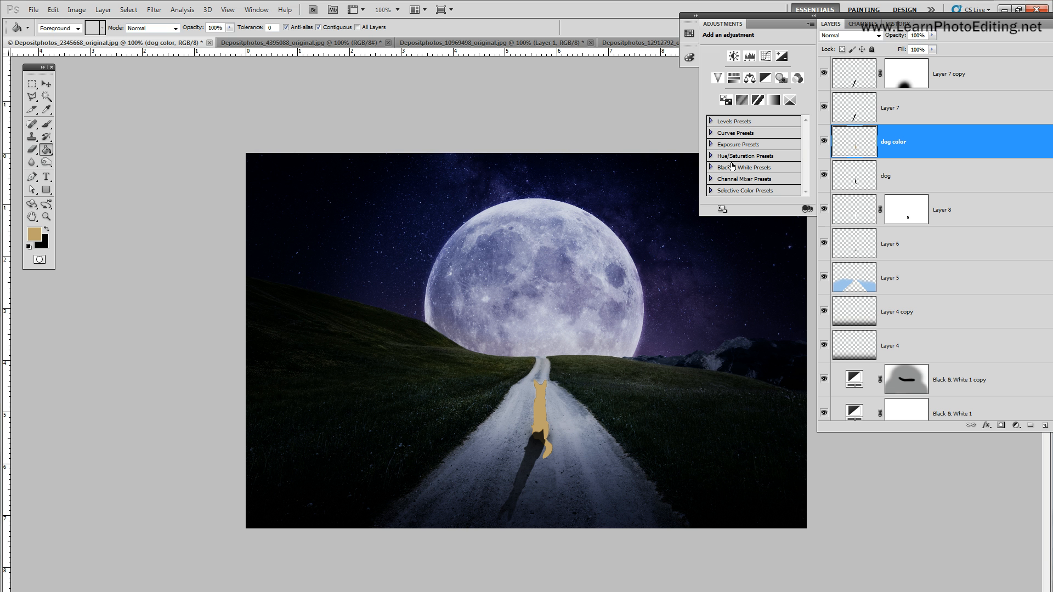
double_click(898, 143)
left_click_drag(900, 114, 909, 74)
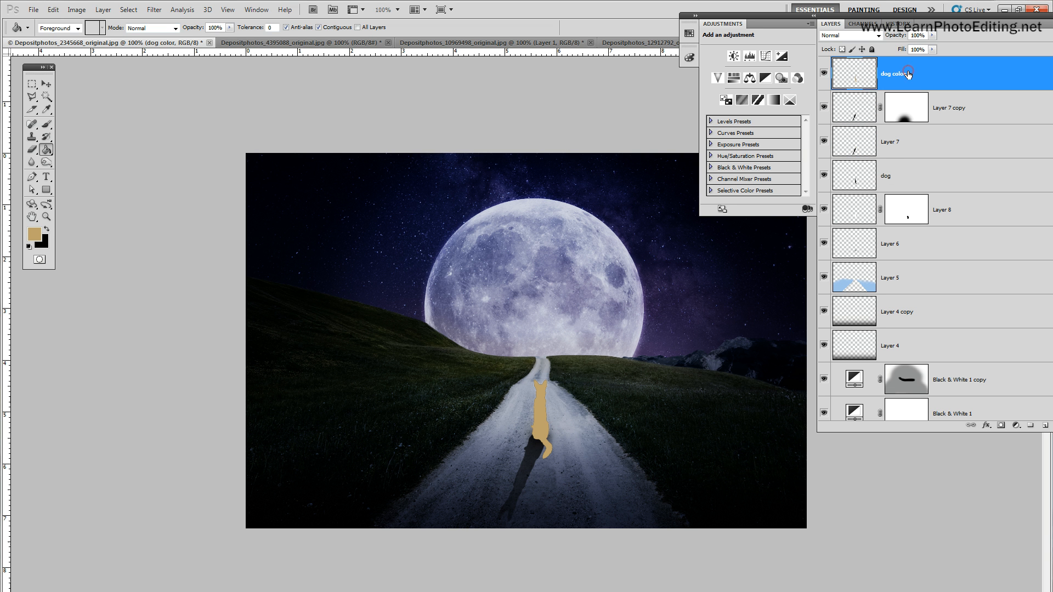
Reduce the tan dog fill to a thin outline by contracting its loaded selection and deleting the interior, then deselect
left_click(854, 77)
left_click(129, 10)
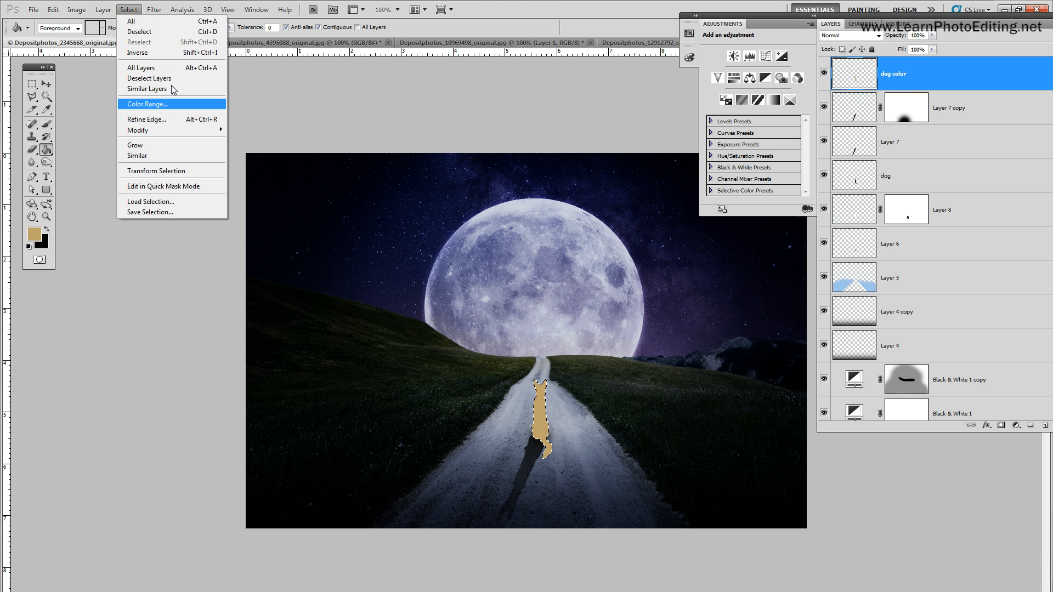
left_click(170, 130)
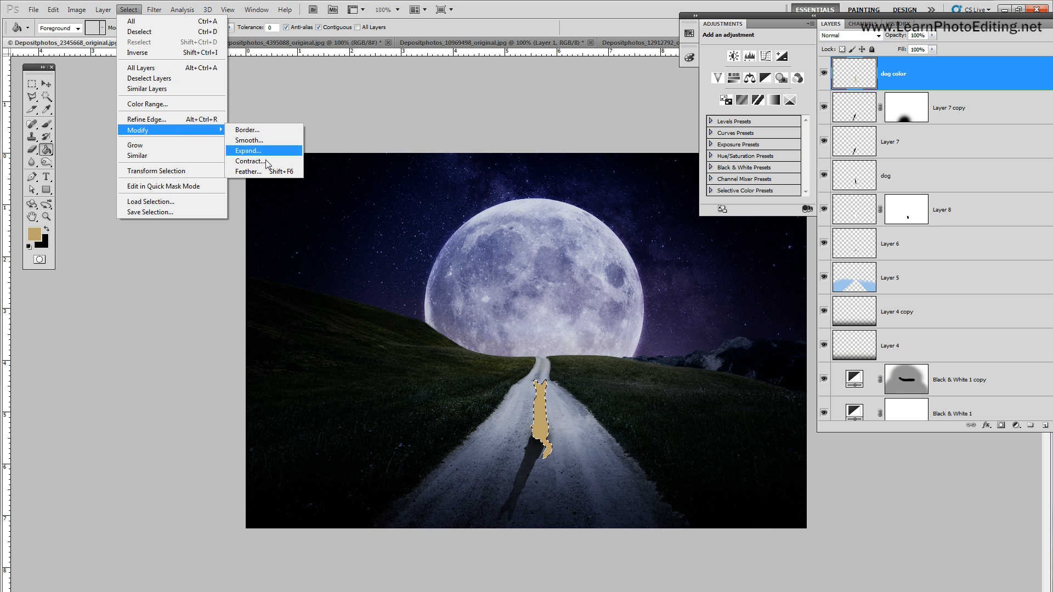
left_click(274, 161)
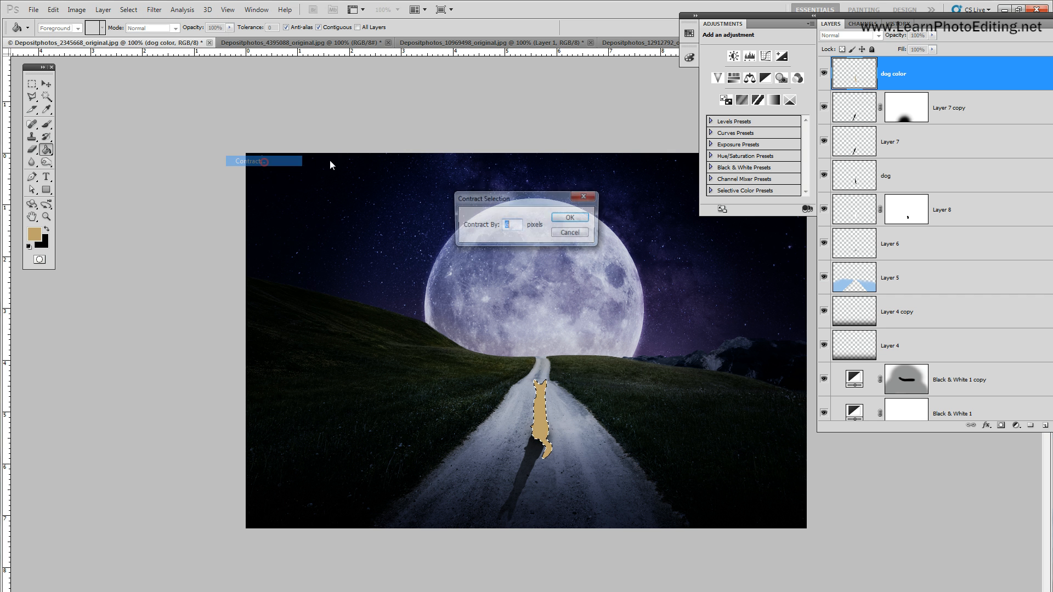
left_click(571, 218)
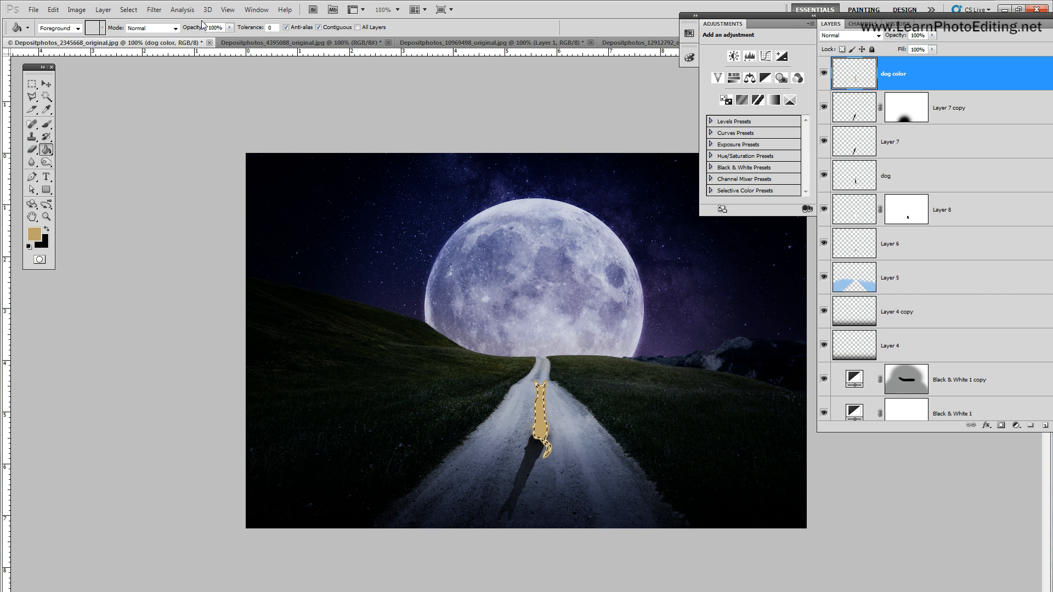
key("Delete")
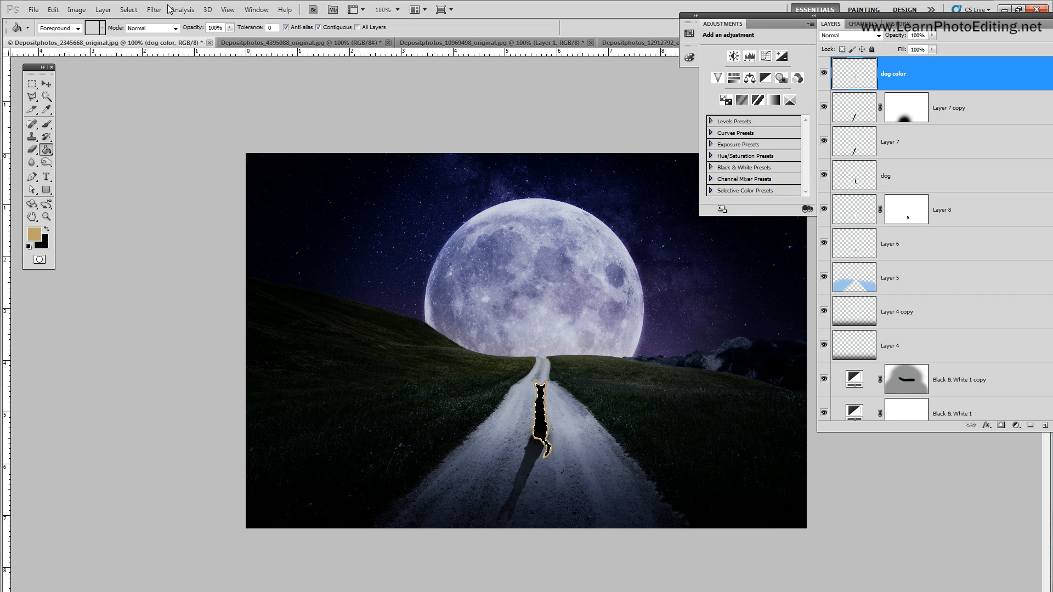
left_click(129, 10)
left_click(133, 27)
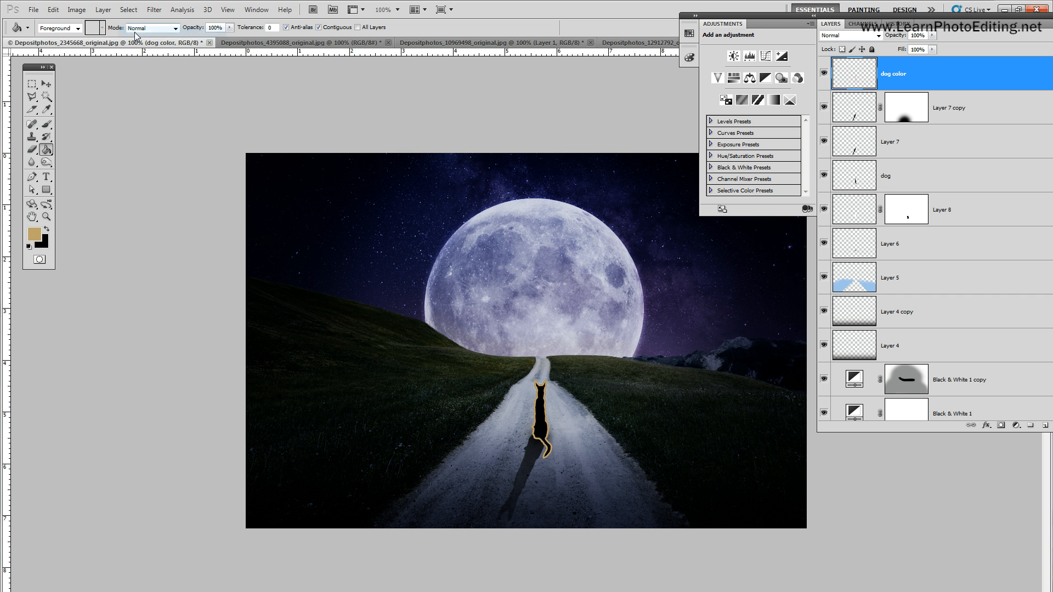
Soften the tan dog outline with a Gaussian Blur
left_click(154, 9)
mouse_move(189, 109)
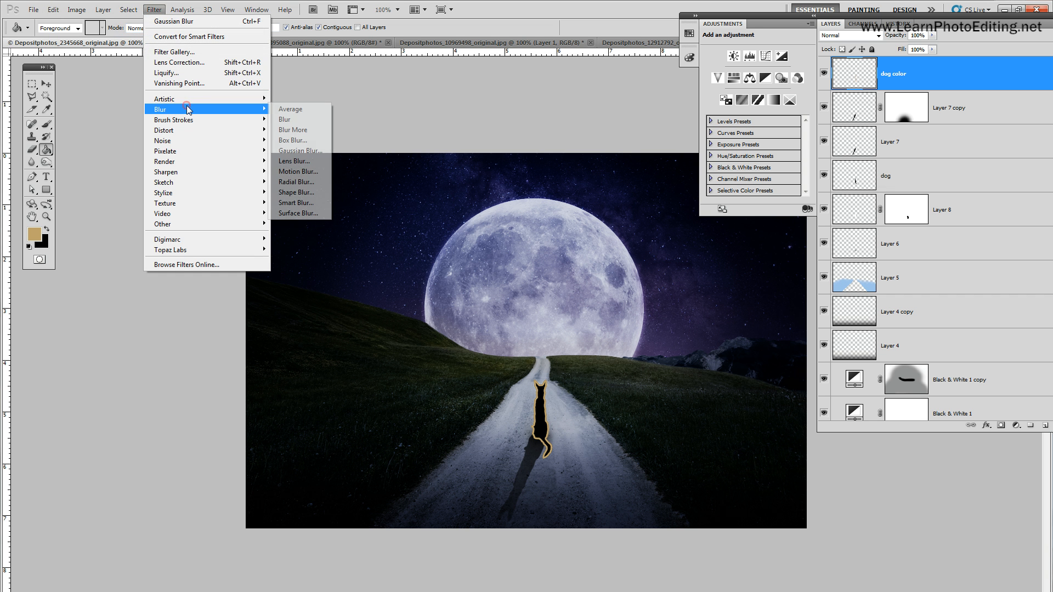
left_click(301, 151)
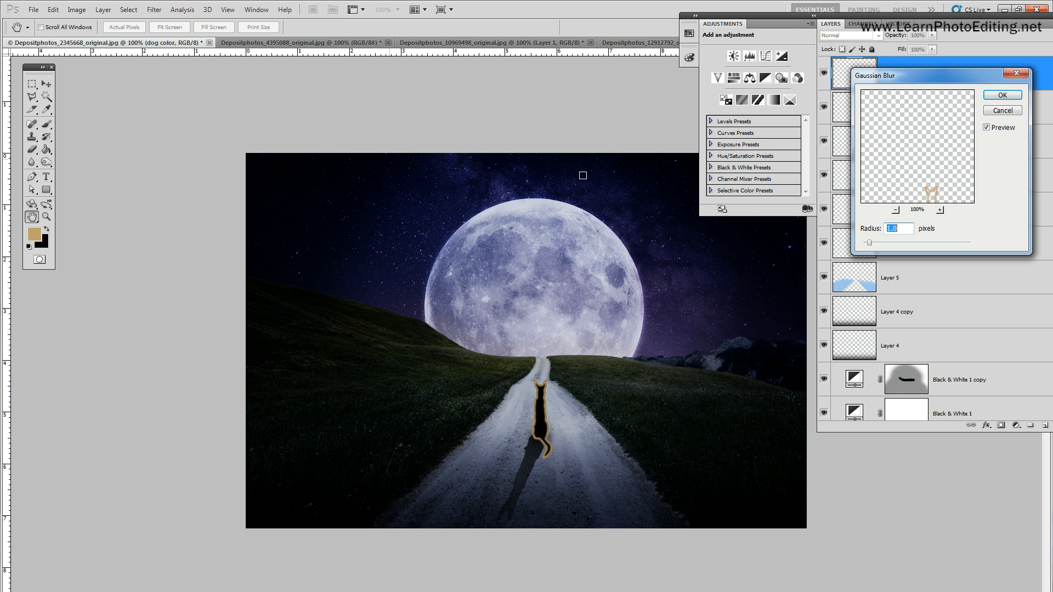
left_click(1002, 96)
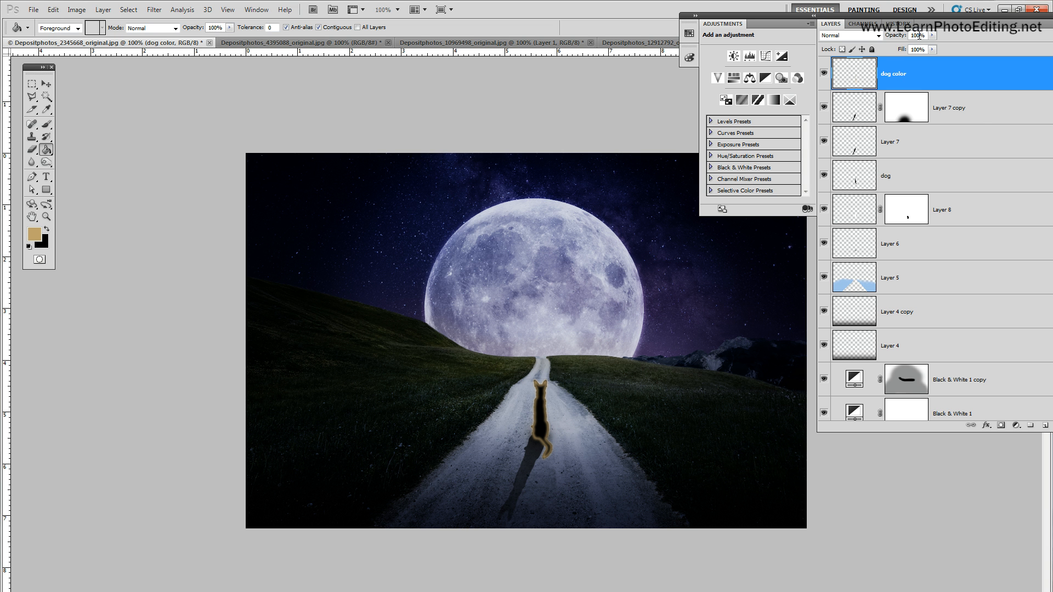
Reduce the opacity of the dog color layer to 30%
left_click_drag(917, 36, 681, 30)
type("2")
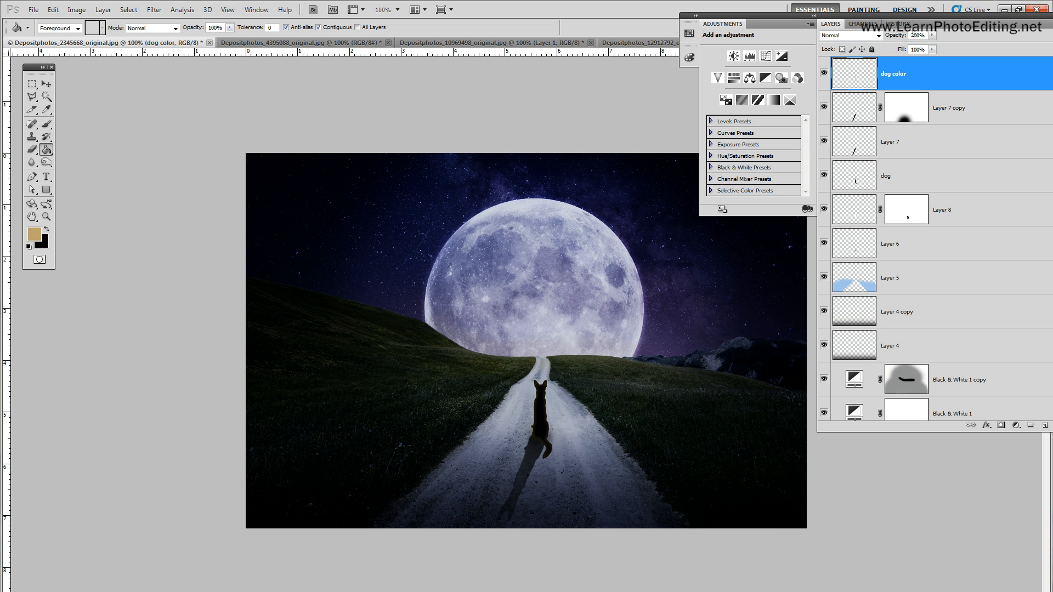
left_click_drag(917, 35, 885, 35)
type("3")
Erase the tan color from the dog's tail on the dog color layer using a soft 100 px Eraser at 100% opacity
left_click(46, 125)
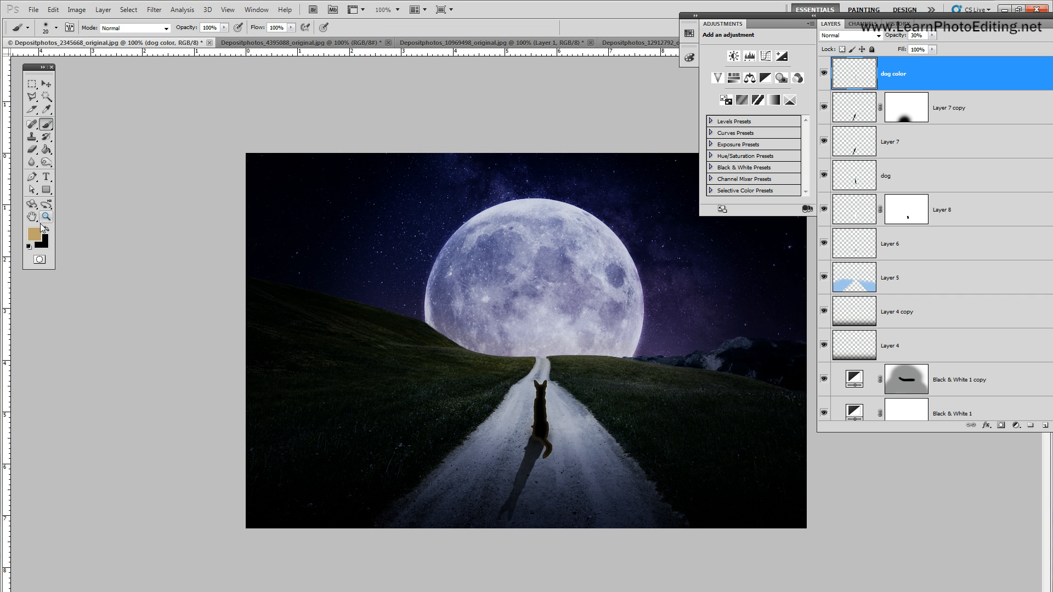
left_click(37, 150)
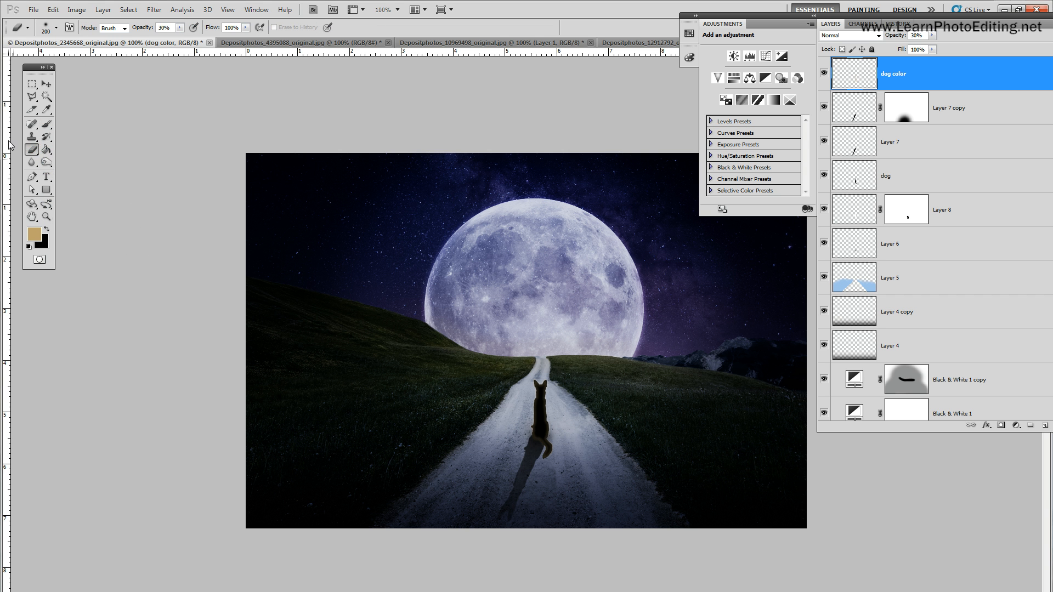
left_click(56, 27)
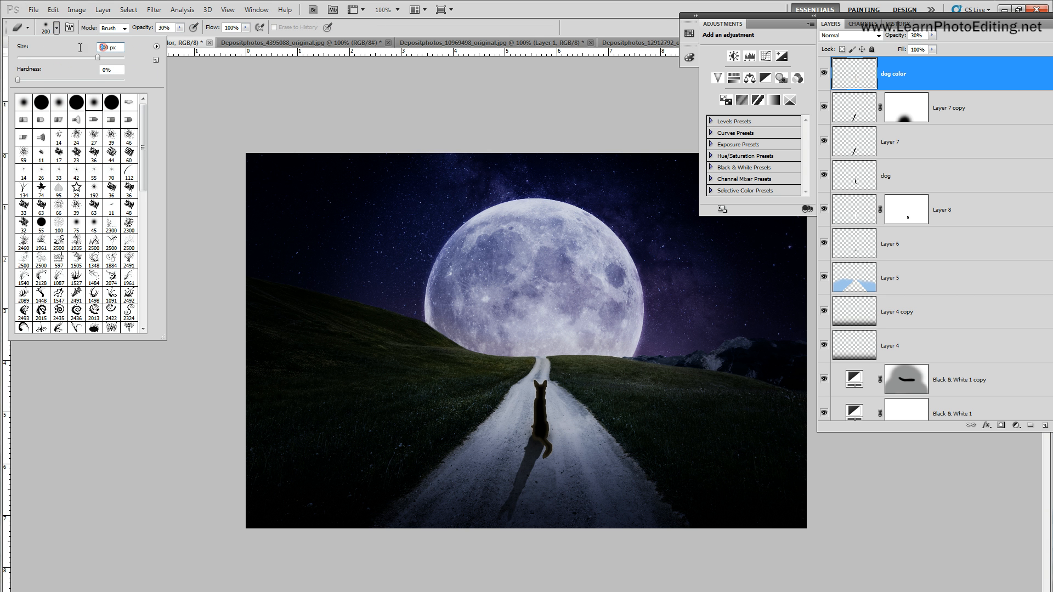
type("1")
left_click_drag(159, 28, 166, 28)
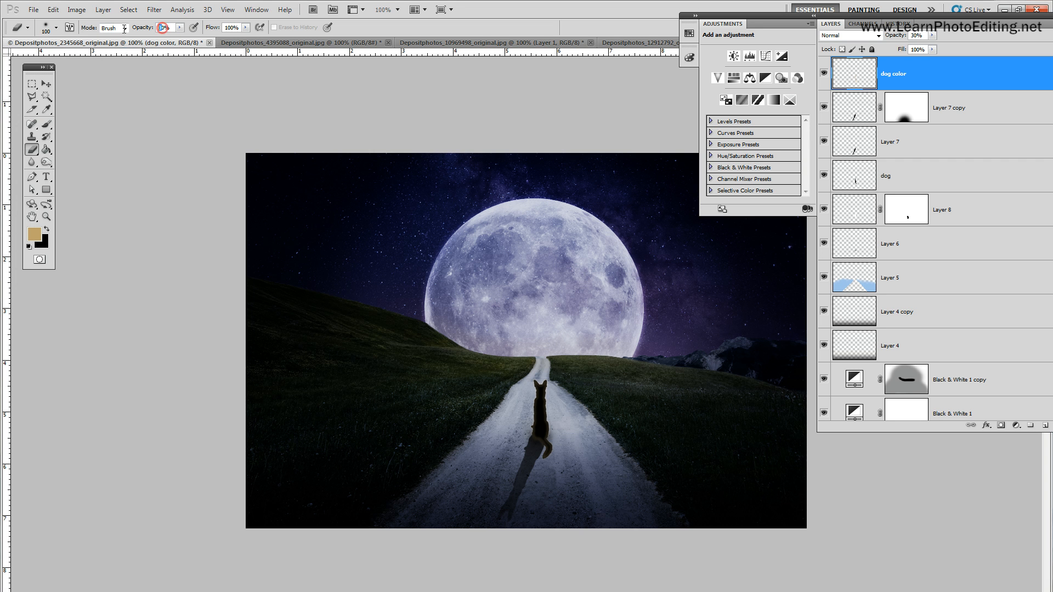
type("100")
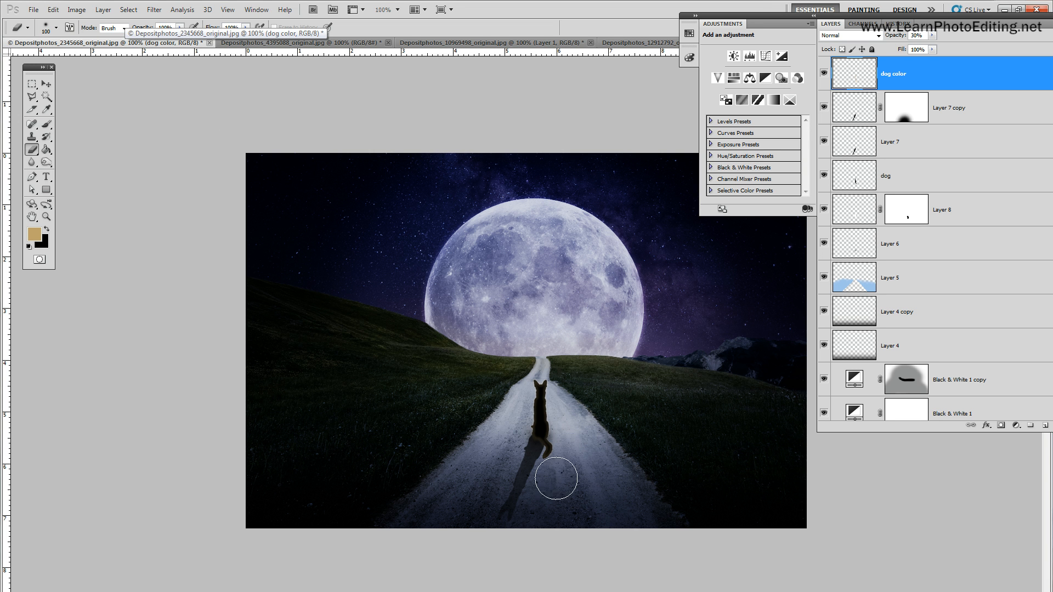
mouse_move(544, 466)
left_mouse_down()
mouse_move(547, 445)
mouse_move(552, 481)
left_mouse_up()
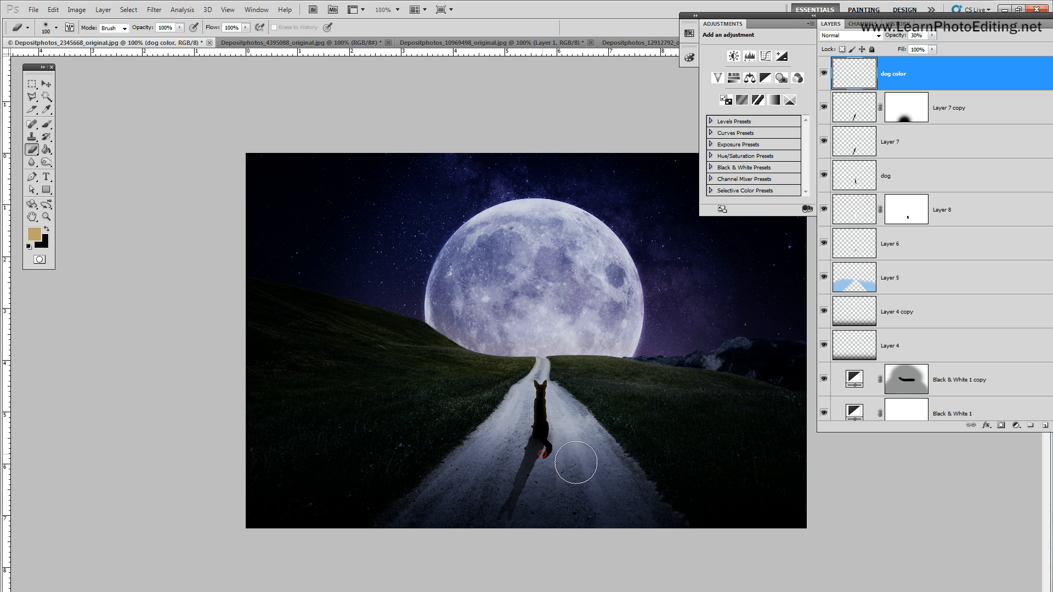
left_click(824, 74)
left_click(824, 74)
Rename Layer 8 below the dog layer to "rim light"
double_click(947, 210)
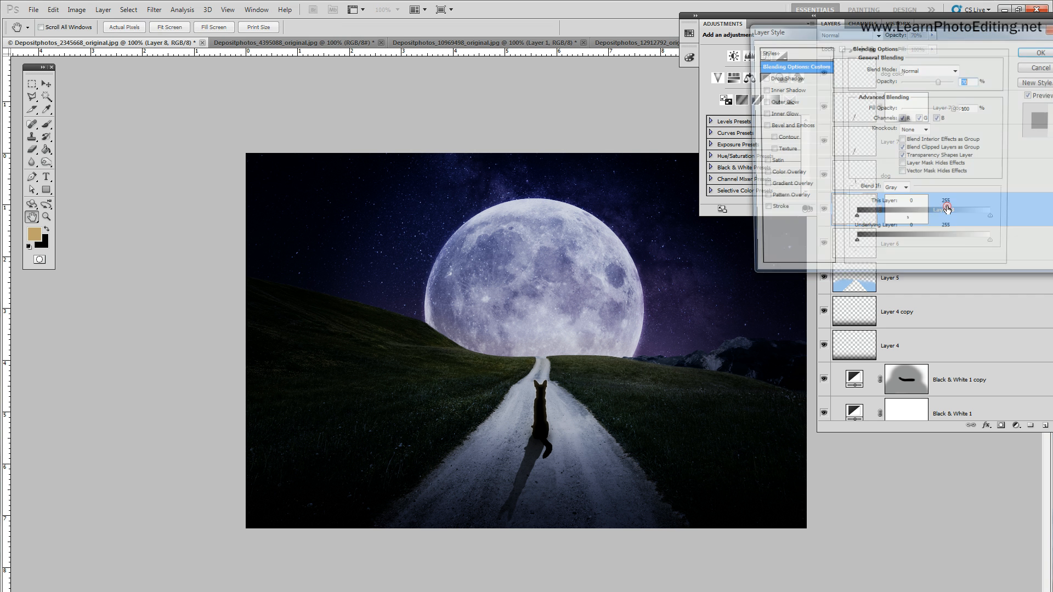
left_click(1042, 62)
double_click(944, 209)
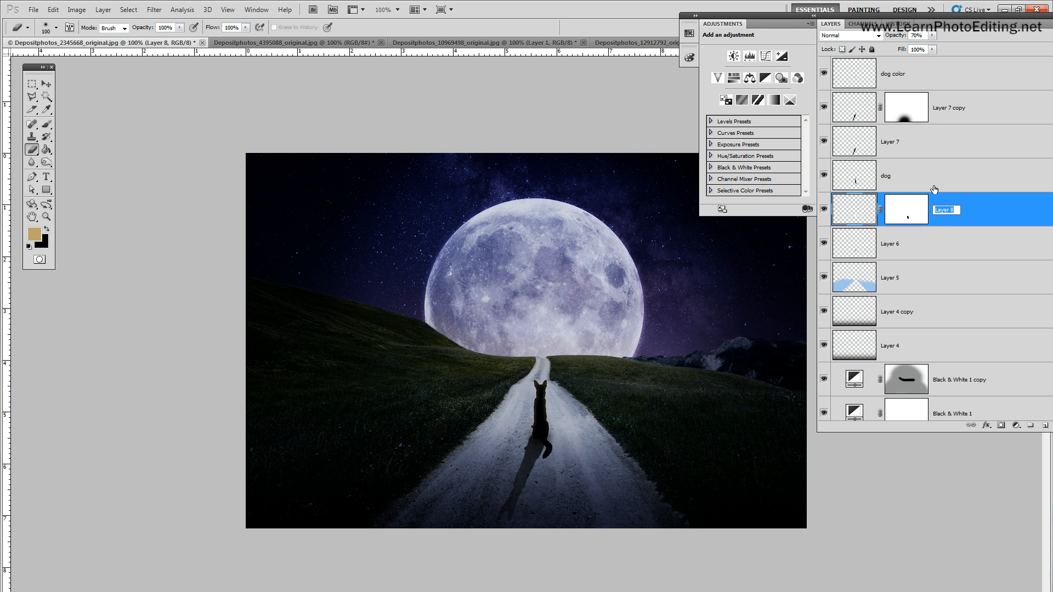
type("rim light")
key("Return")
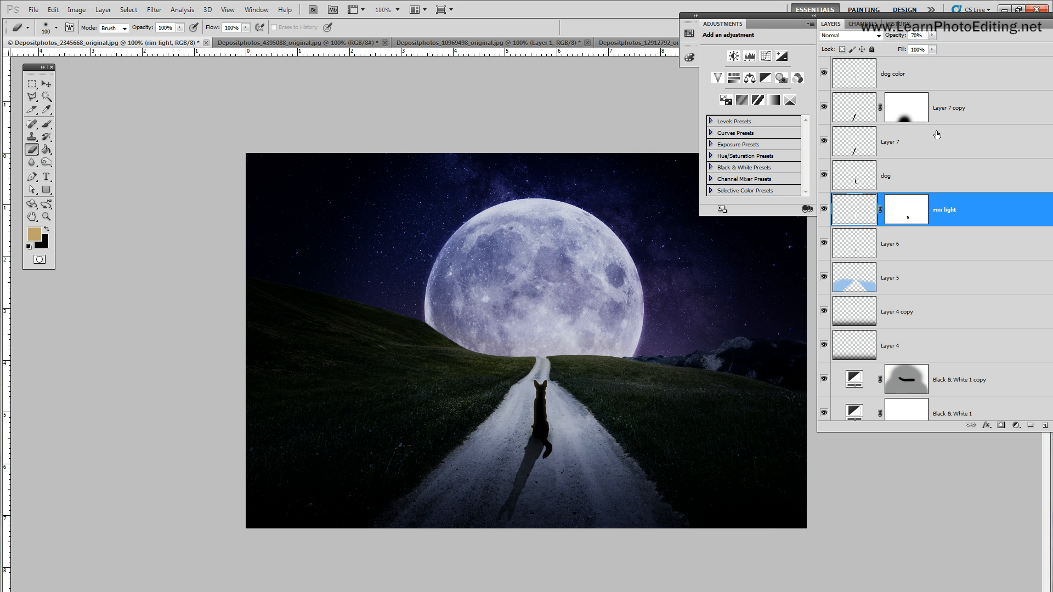
Compare the image with and without the rim light, and increase the rim light layer's opacity
left_click(824, 212)
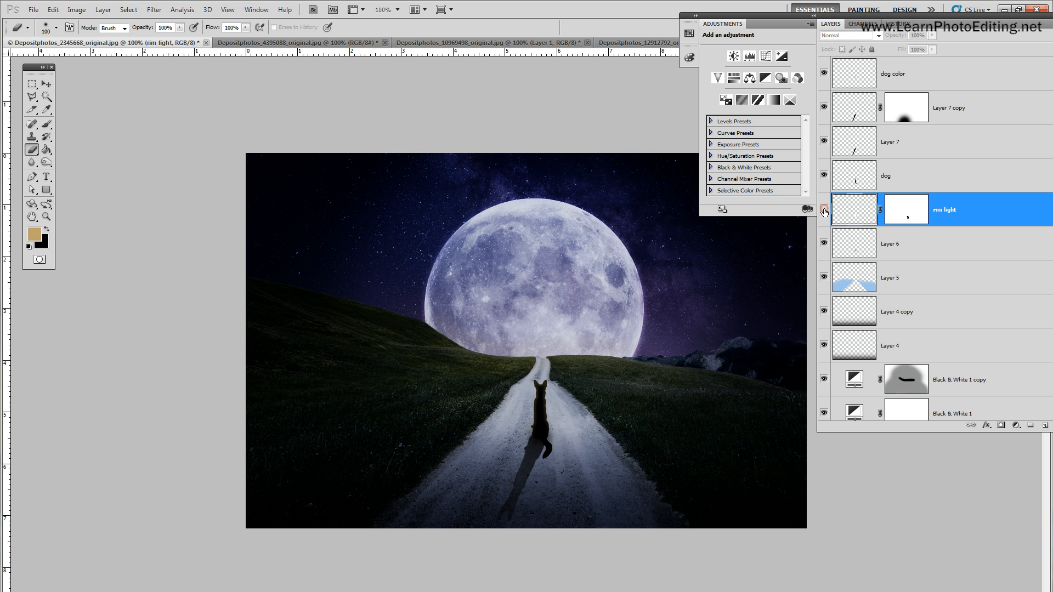
left_click(824, 213)
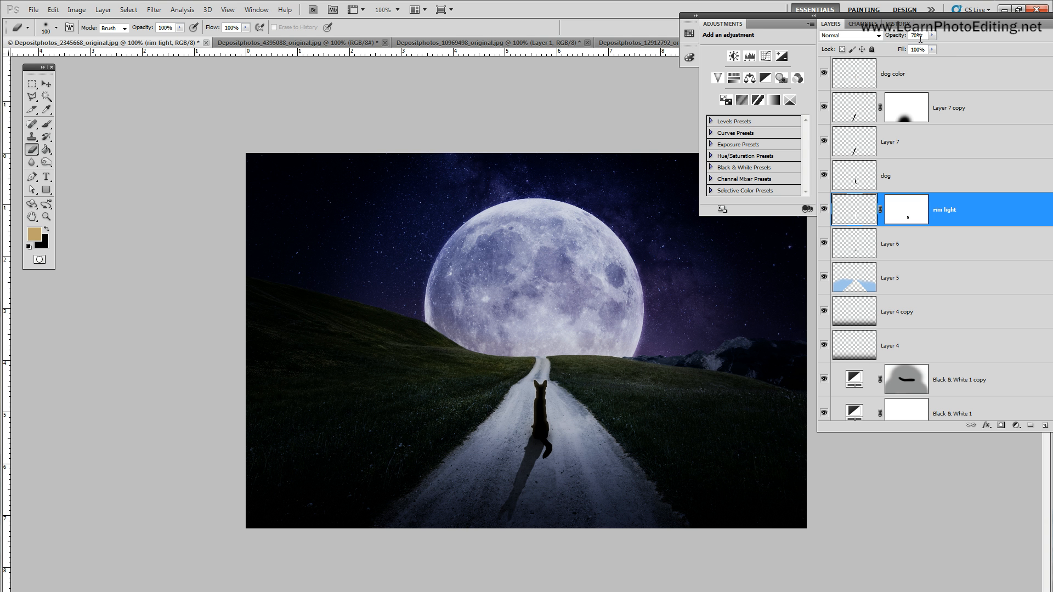
type("8")
Add a Curves adjustment layer above the dog color layer
left_click(916, 68)
left_click_drag(927, 15, 914, 14)
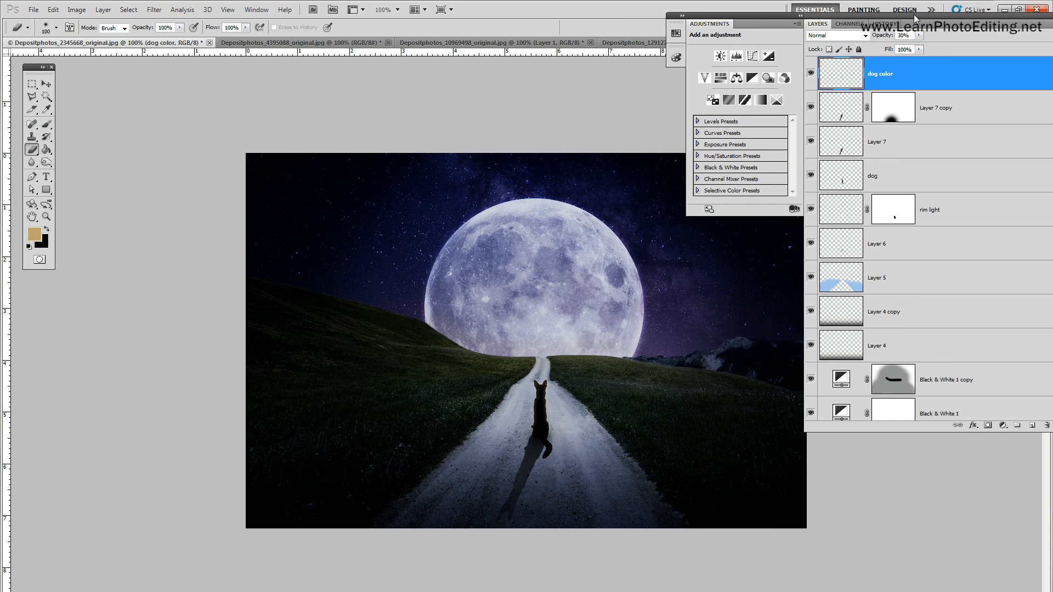
left_click(103, 9)
mouse_move(159, 104)
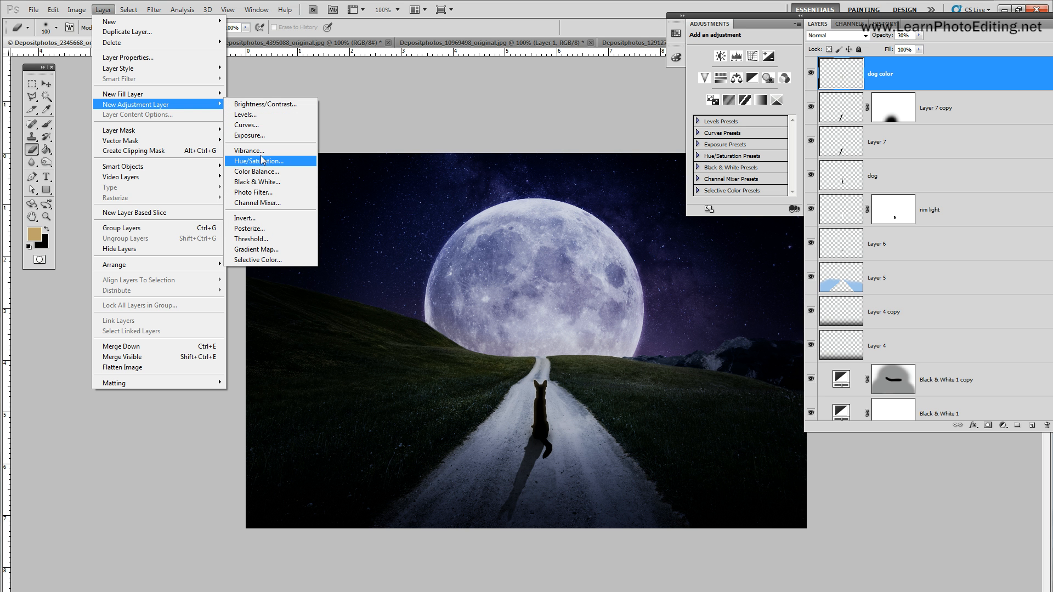
left_click(260, 126)
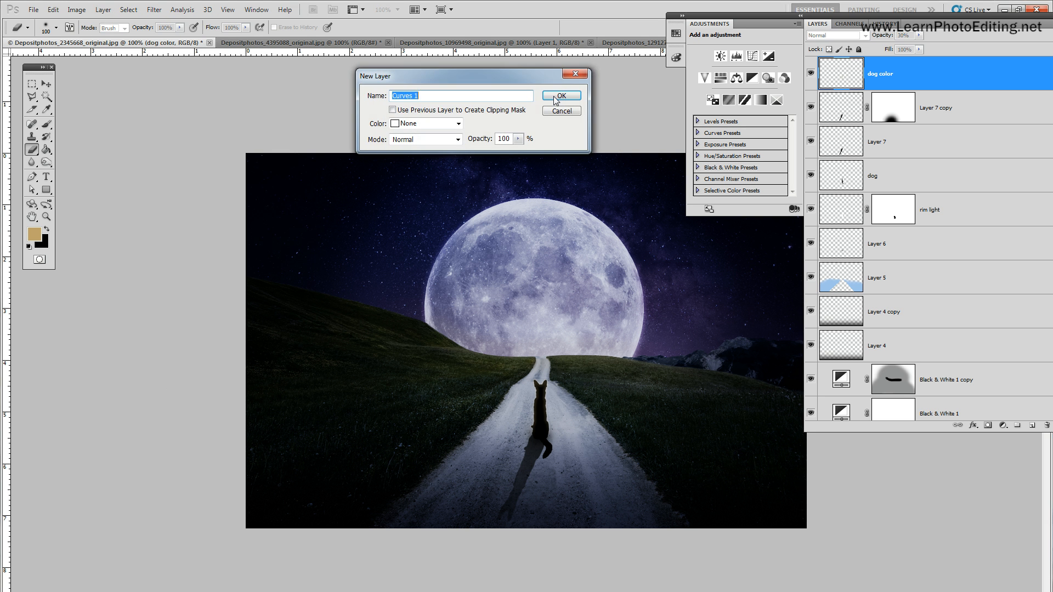
left_click(559, 95)
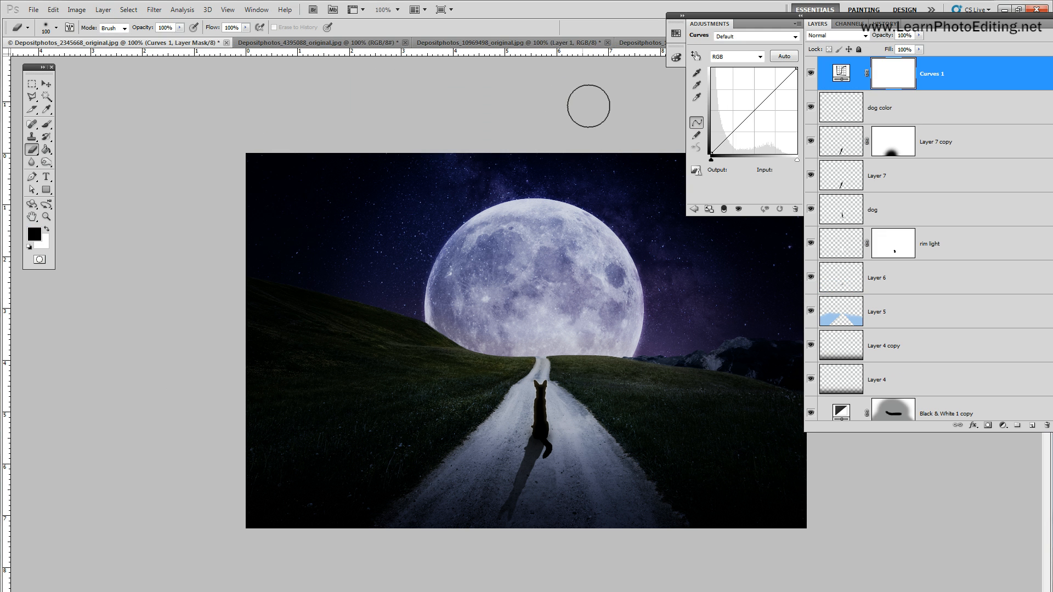
Place three control points along the Blue channel curve in the shadows, midtones and highlights
left_click(758, 57)
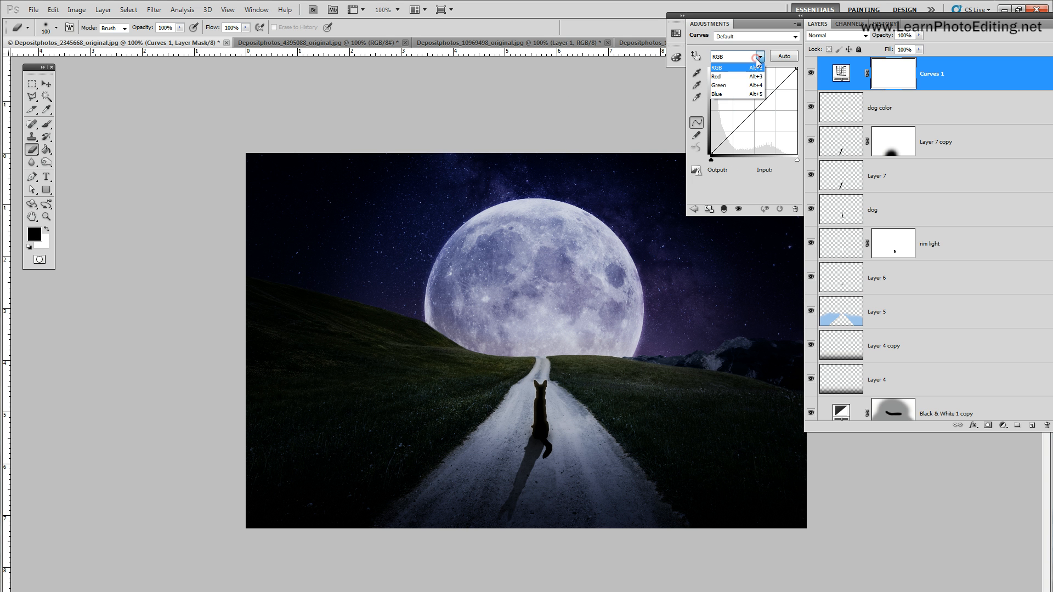
left_click(723, 95)
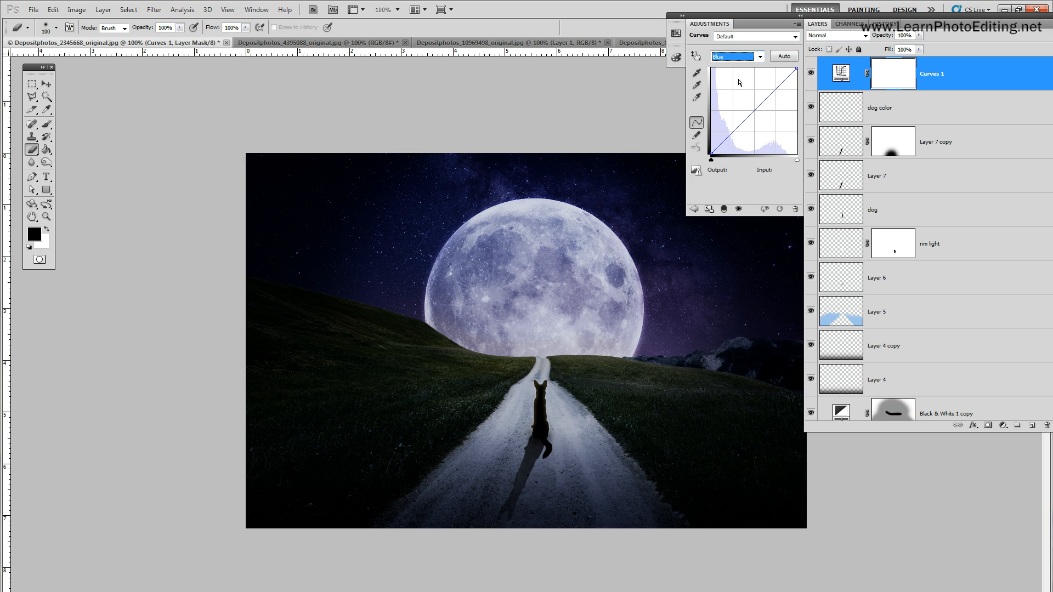
left_click(733, 133)
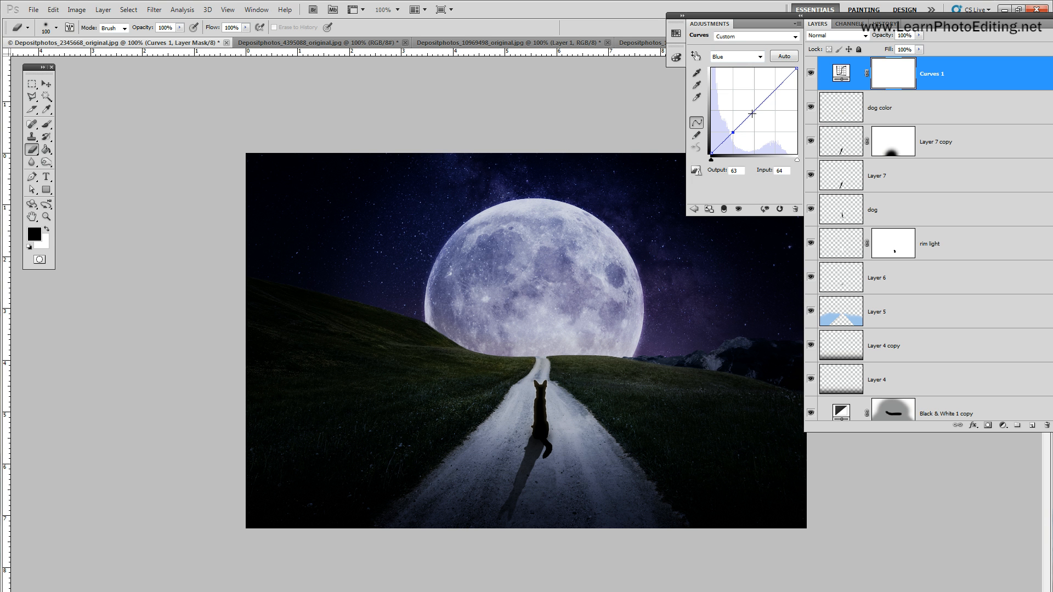
left_click(755, 111)
left_click(776, 90)
Set the Blue curve's shadow point to output 59 and input 66
left_click(733, 132)
left_click_drag(732, 132, 732, 130)
type("59")
double_click(780, 172)
type("66")
double_click(735, 171)
Set the Blue curve's midtone point to output 125 and input 120
left_click_drag(754, 111, 756, 110)
left_click(740, 174)
type("125")
left_click(786, 171)
left_click_drag(639, 170, 633, 169)
type("120")
Set the Blue curve's highlight point to output 201 and input 189
left_click(774, 90)
left_click(742, 170)
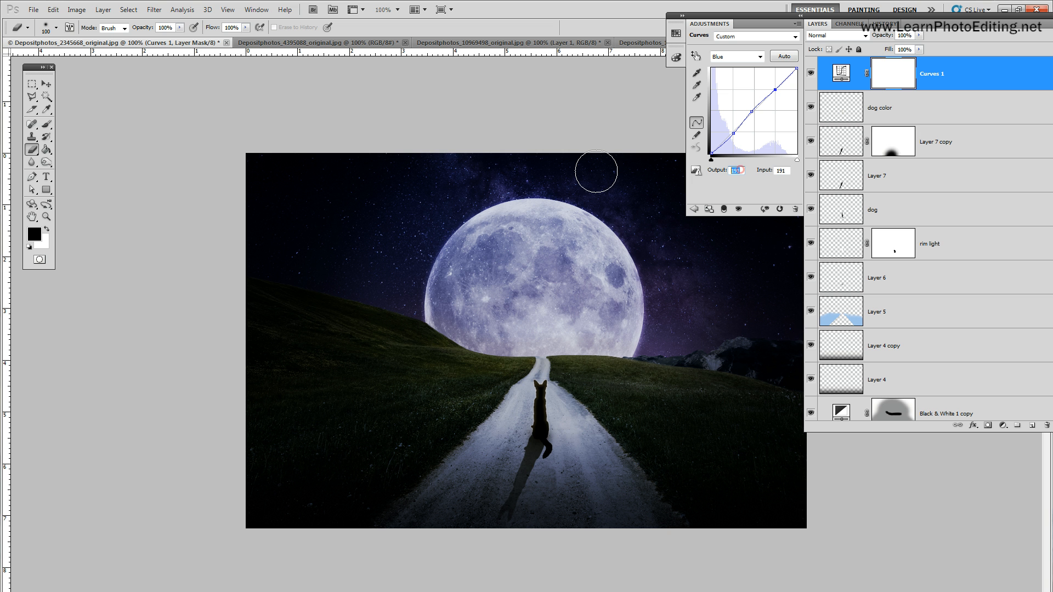
type("201")
key("Tab")
type("1")
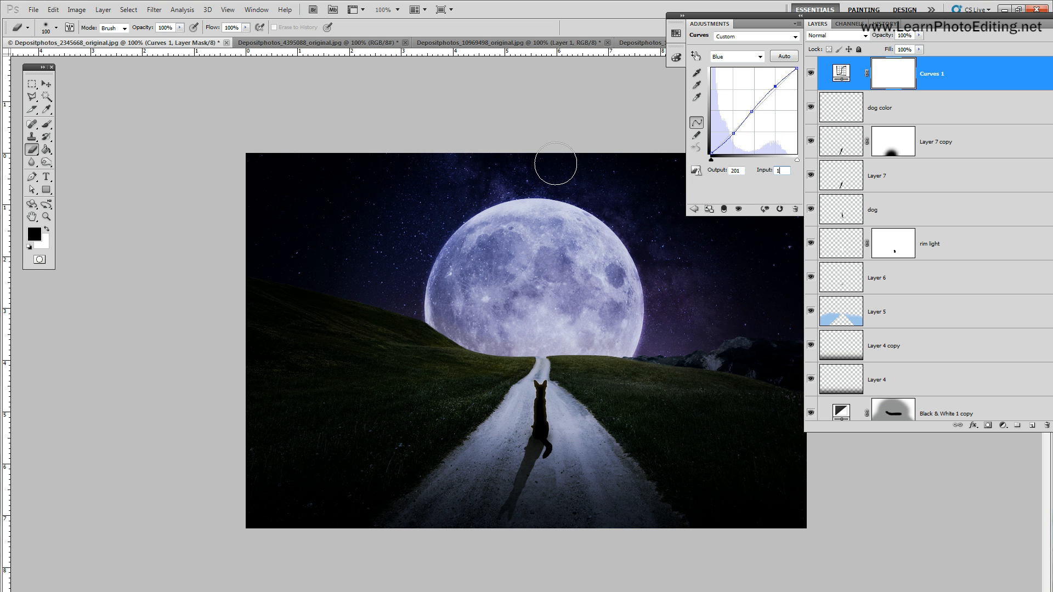
type("89")
Compare the image with and without the Curves adjustment, leaving the layer visible
left_click(809, 78)
left_click(809, 77)
left_click(810, 77)
left_click(809, 77)
left_click(809, 77)
left_click(810, 78)
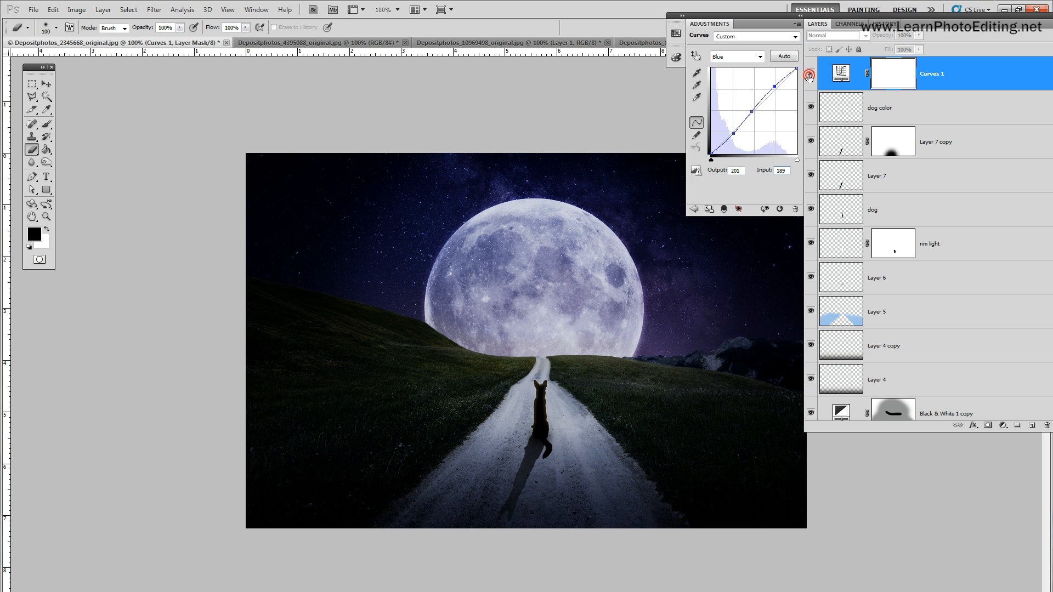
left_click(809, 79)
left_click(810, 78)
left_click(810, 78)
left_click(809, 78)
left_click(810, 77)
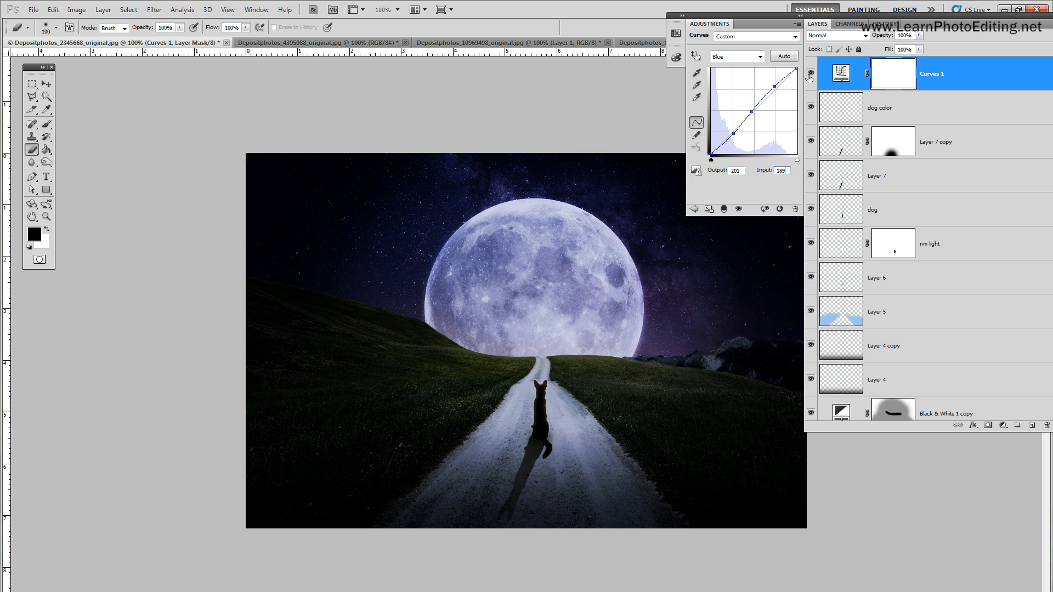
Add a Photo Filter adjustment layer using Deep Blue at 50% density, and compare the image with and without it
left_click(103, 9)
mouse_move(160, 106)
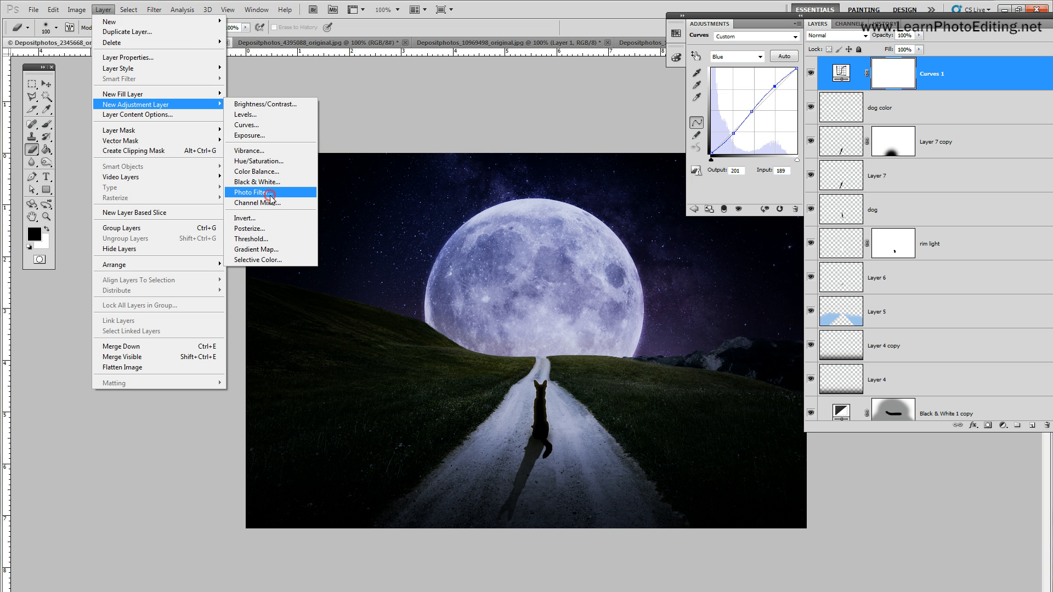
left_click(253, 192)
left_click(557, 96)
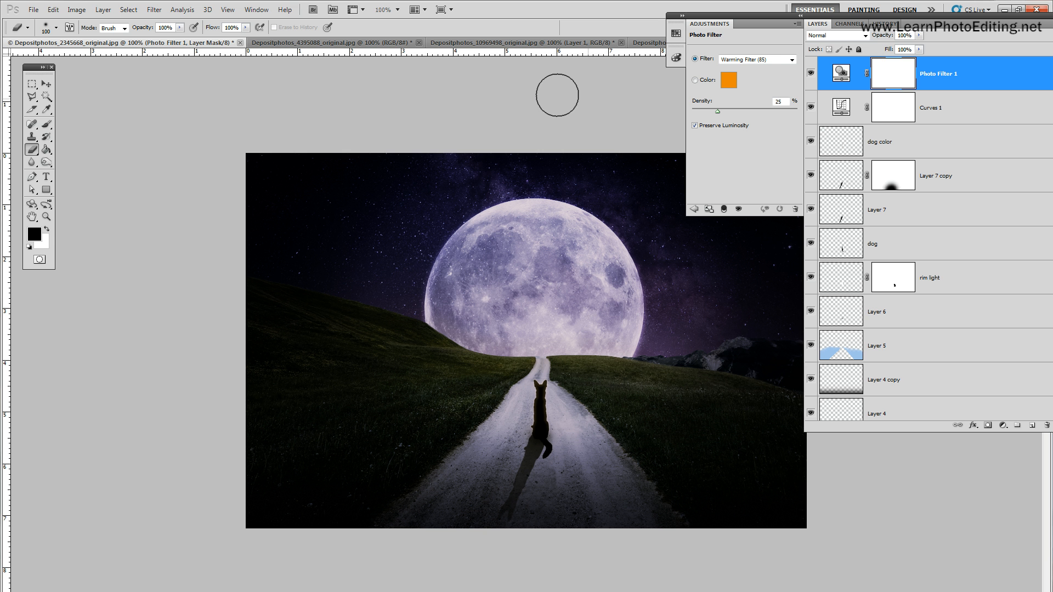
left_click(777, 60)
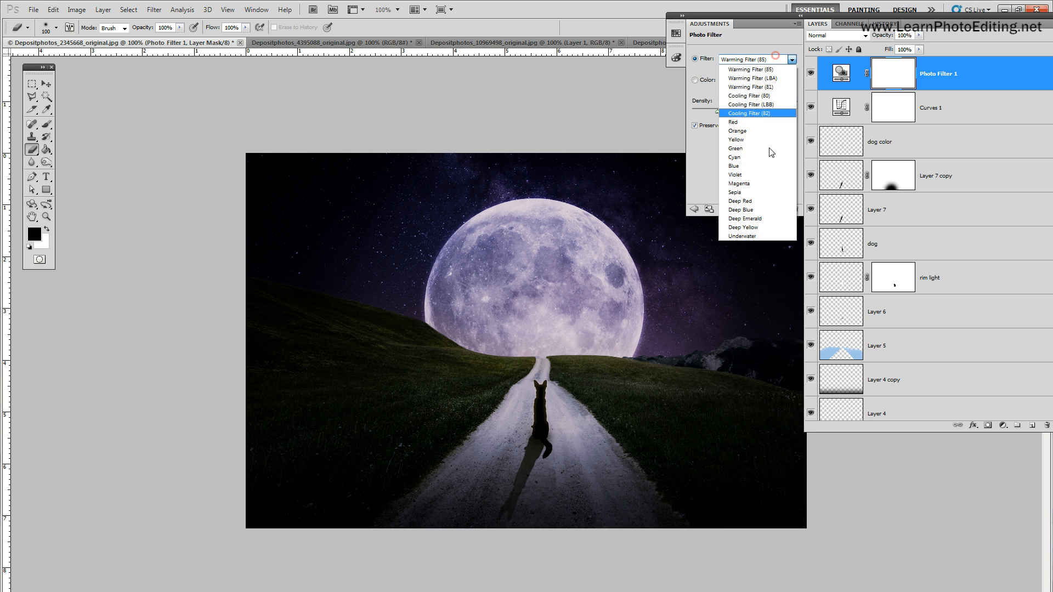
left_click(758, 208)
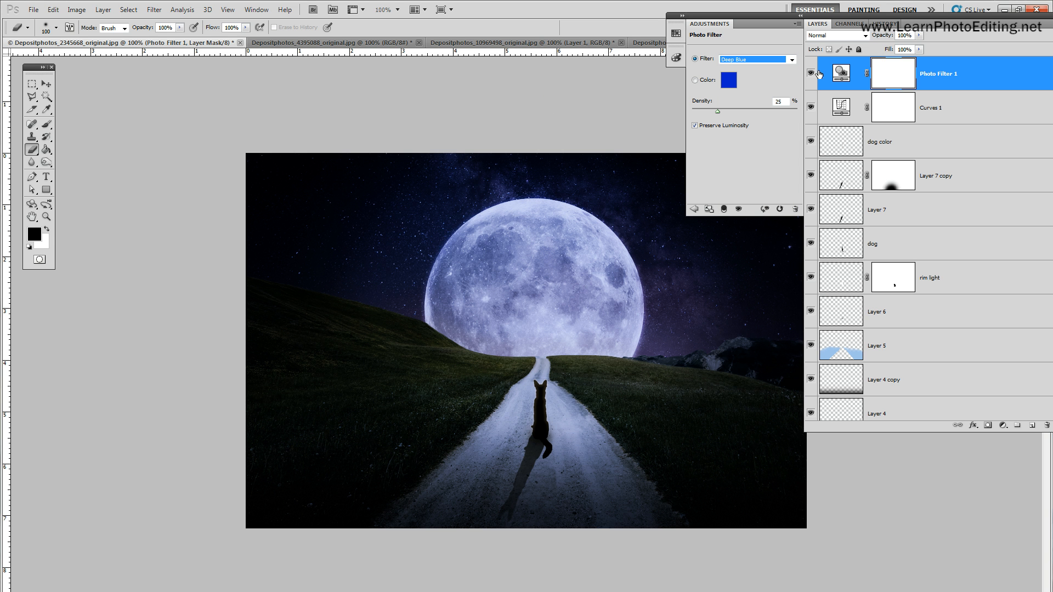
left_click(781, 102)
type("50")
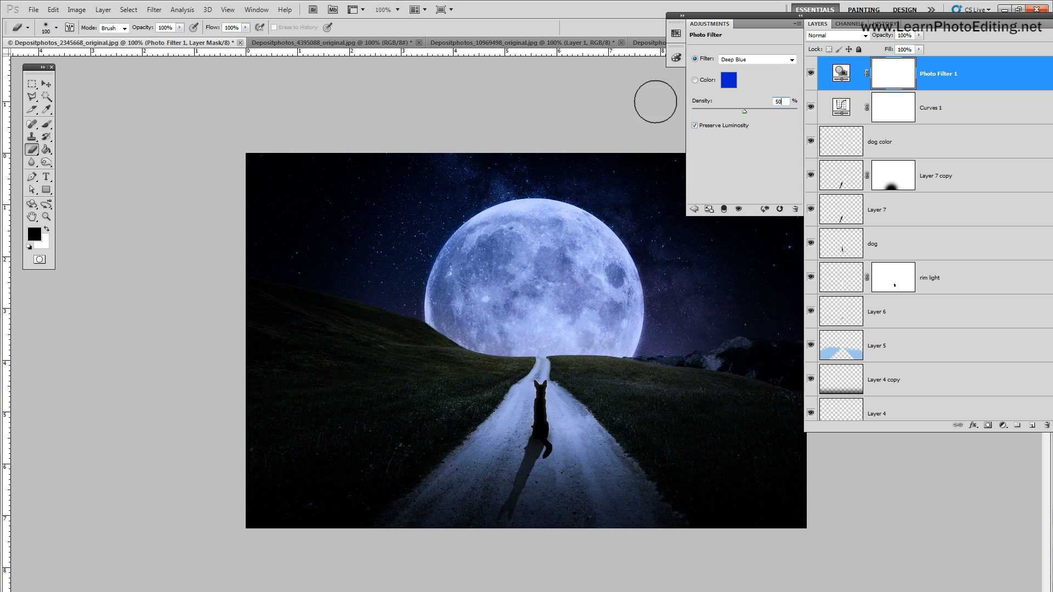
left_click(811, 73)
left_click(811, 74)
Copy the entire cloud texture from tut4.psd and paste it into the moonlit road composite as the top layer
left_click_drag(789, 22, 843, 29)
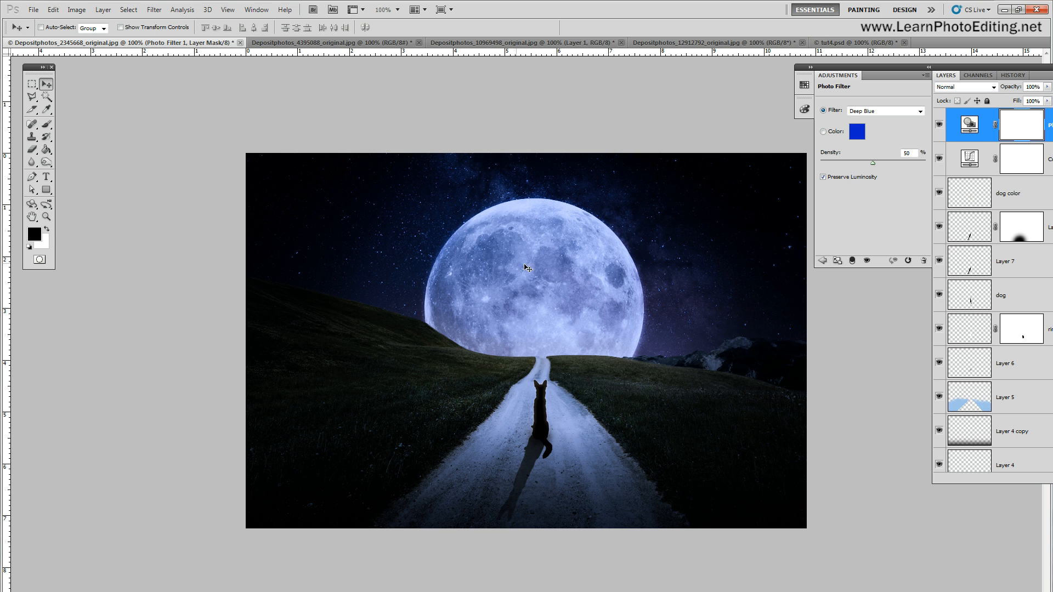
left_click(844, 43)
left_click(128, 10)
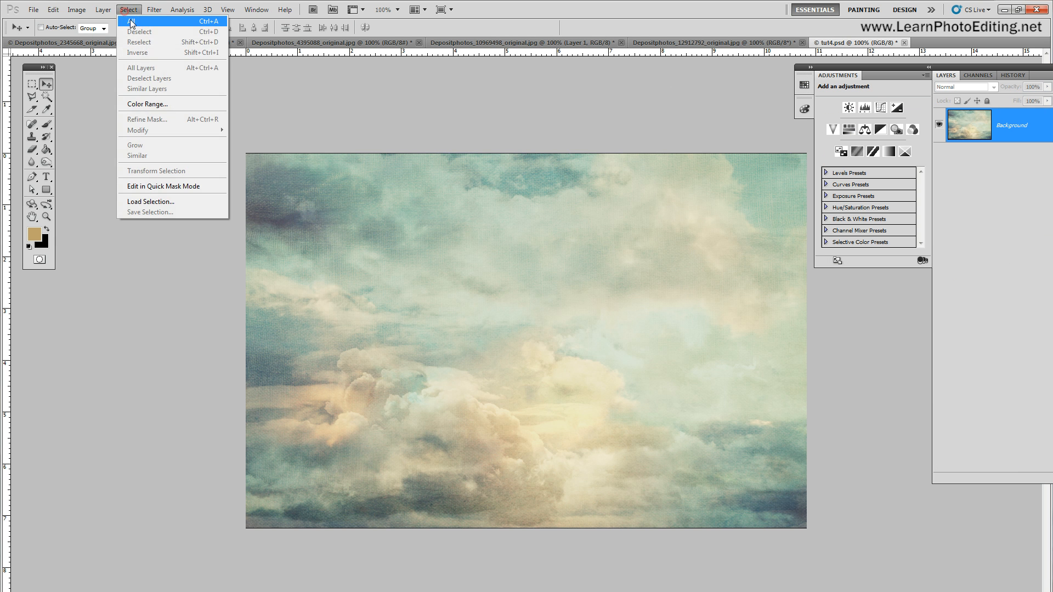
left_click(128, 21)
left_click(53, 10)
left_click(62, 83)
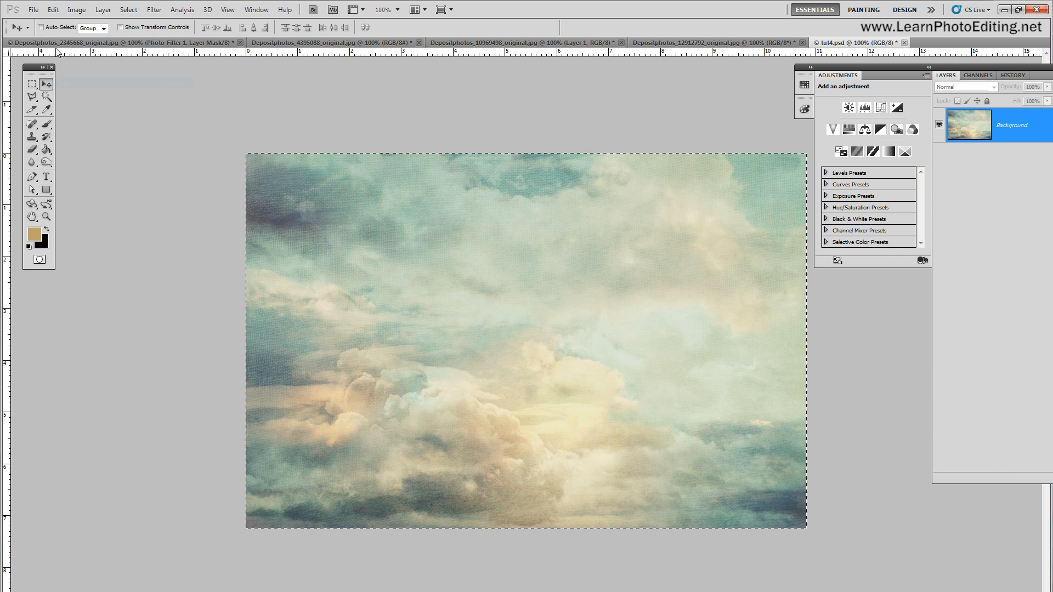
key("ctrl+Tab")
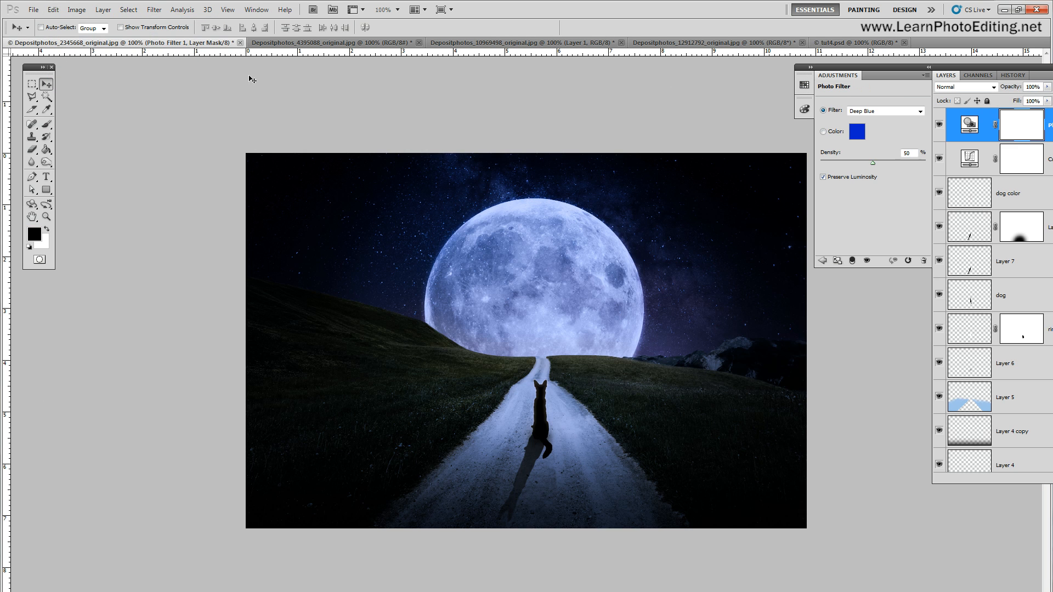
left_click(53, 9)
left_click(94, 104)
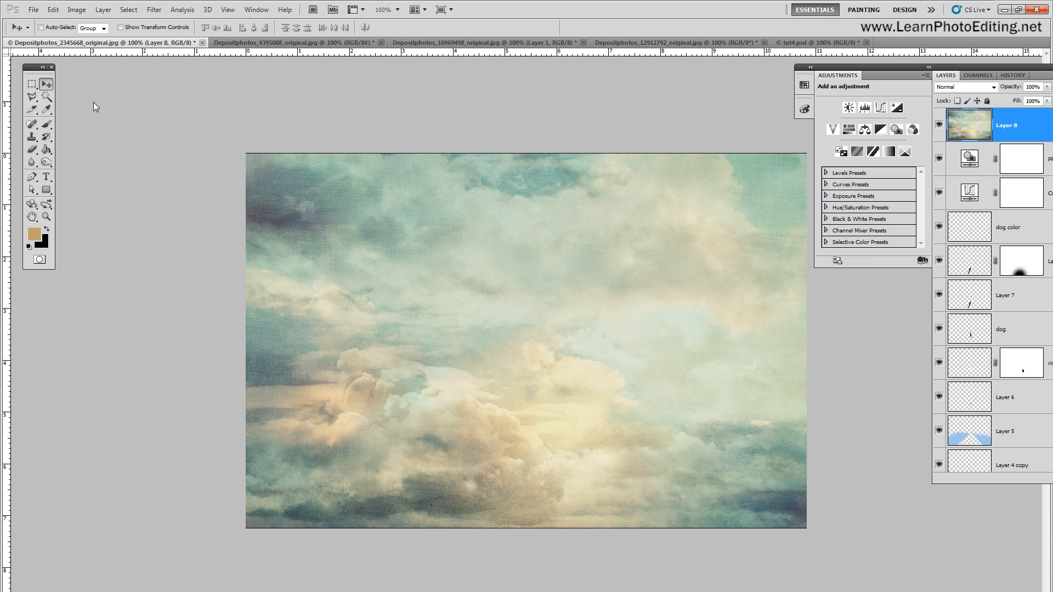
Set the cloud texture layer's blend mode to Soft Light and compare the image with and without it
left_click(964, 87)
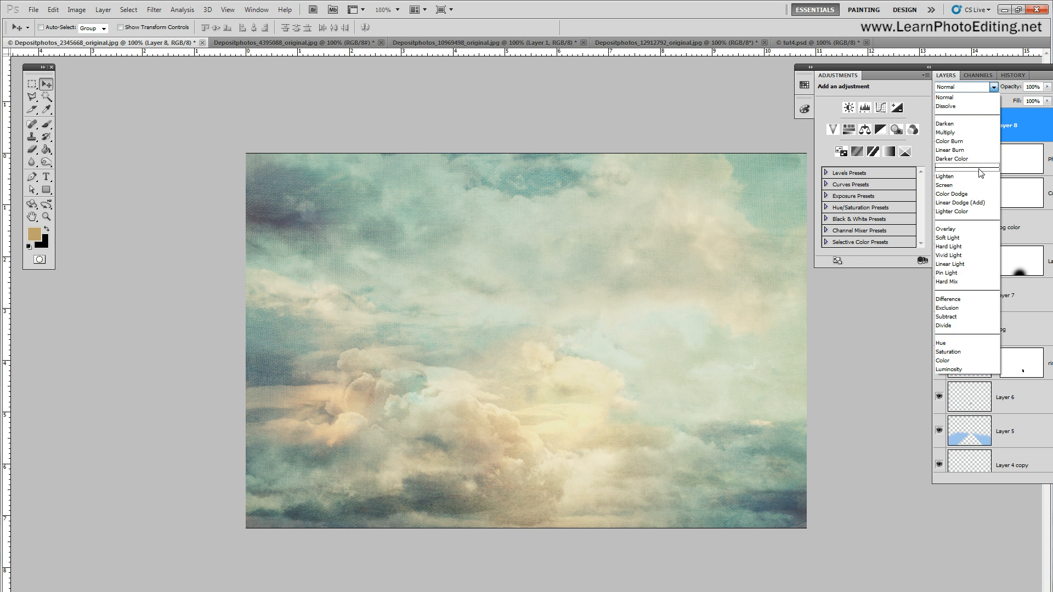
left_click(959, 237)
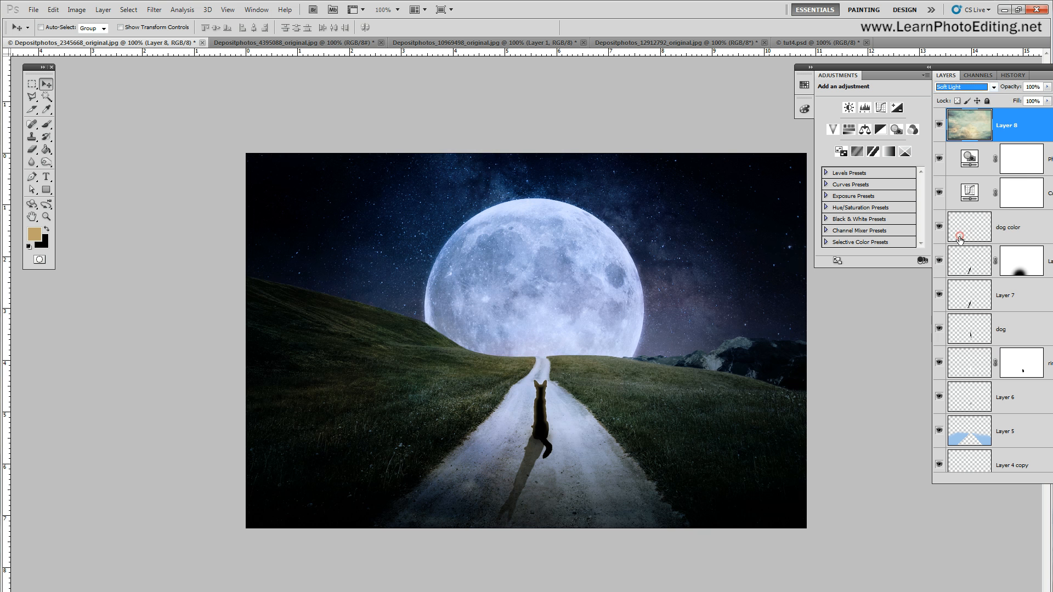
left_click(938, 126)
left_click(938, 126)
left_click(938, 127)
left_click(939, 127)
left_click_drag(955, 67, 863, 43)
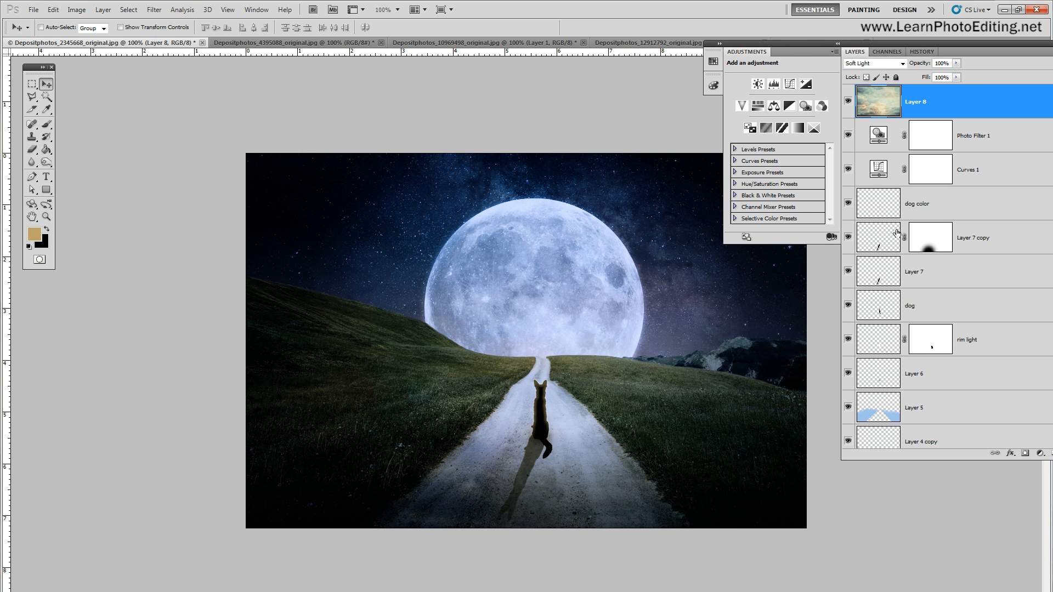
Set the dog color layer's opacity to 15% and compare the image with and without it
left_click(894, 204)
left_click(847, 204)
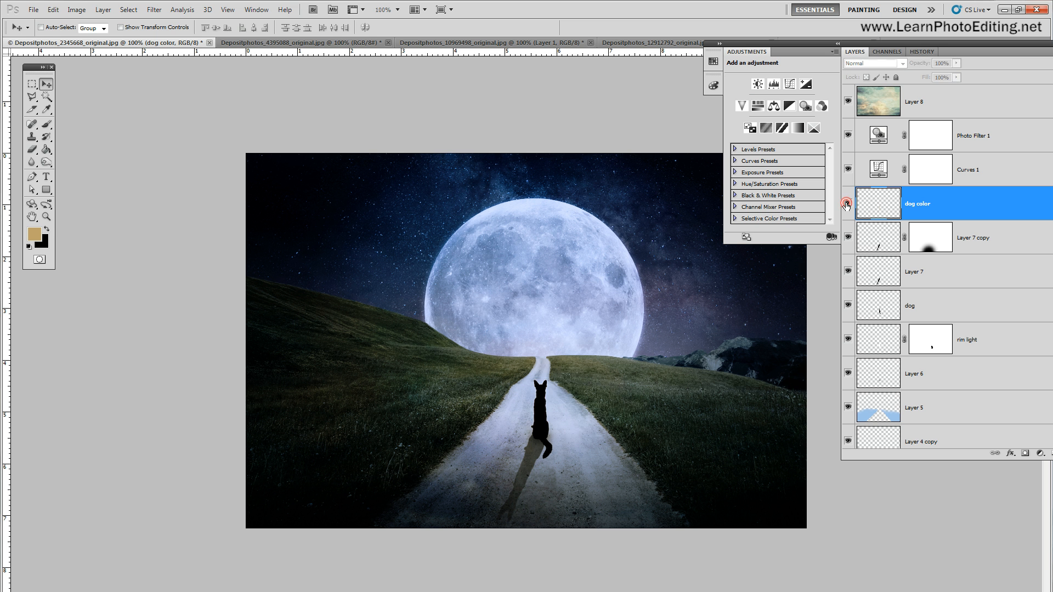
left_click(848, 204)
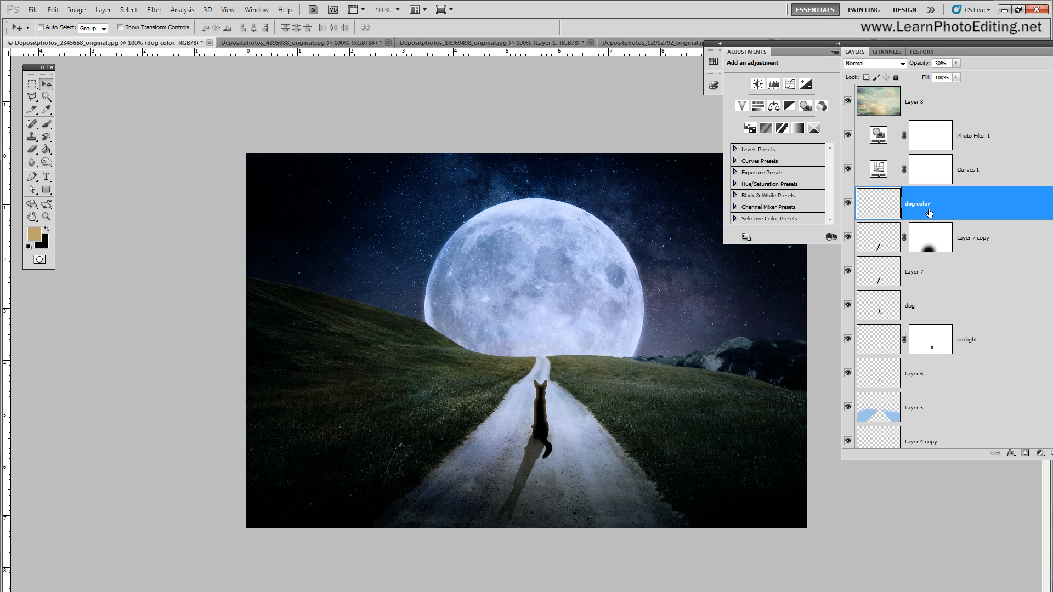
left_click(848, 204)
left_click(847, 204)
double_click(939, 64)
type("15")
left_click(849, 205)
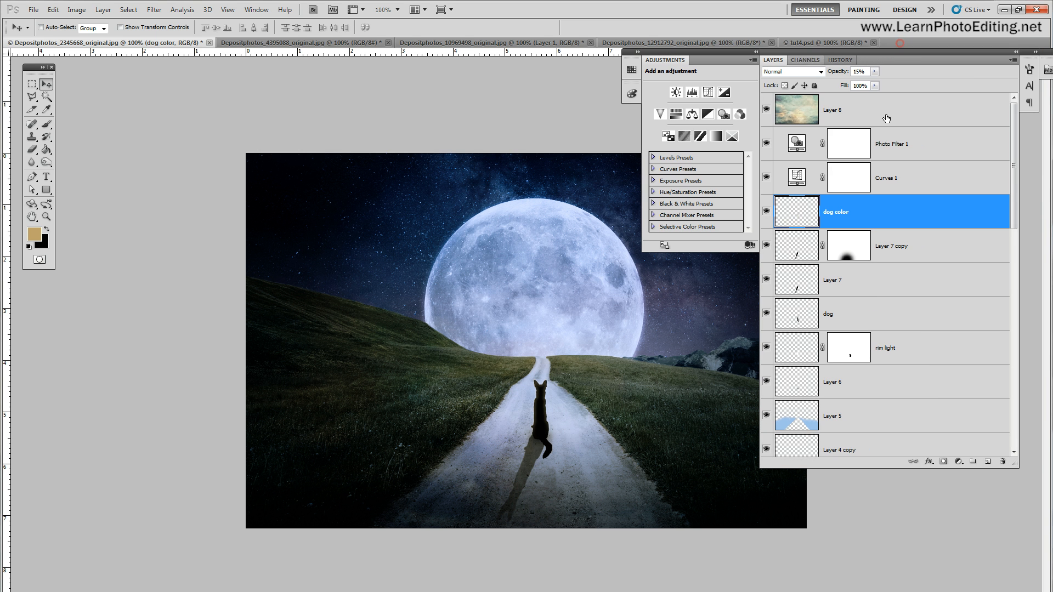
Create a new empty layer above the cloud texture layer
left_click(930, 109)
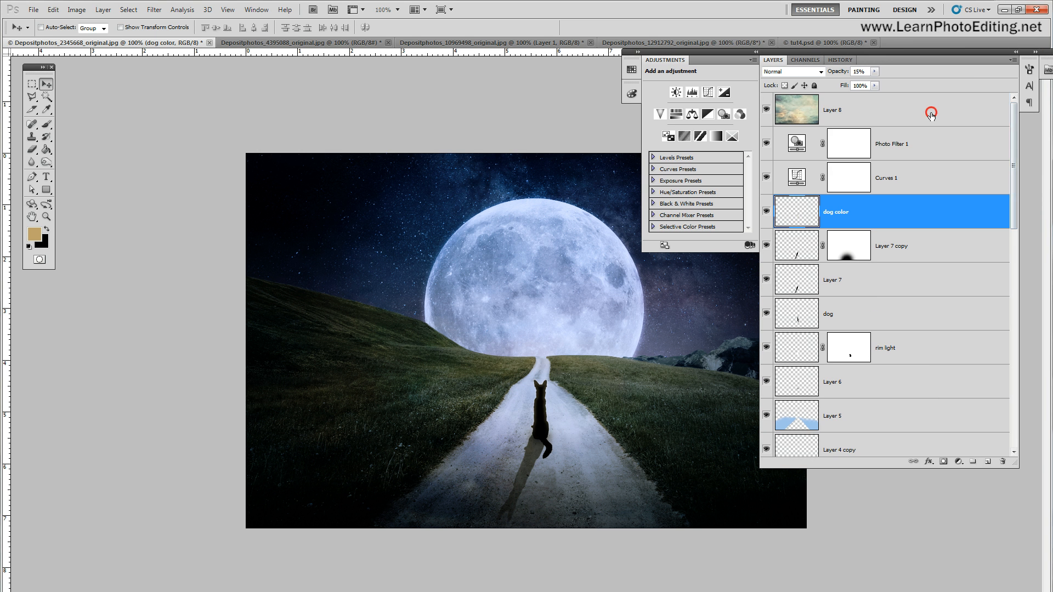
left_click_drag(787, 55, 896, 61)
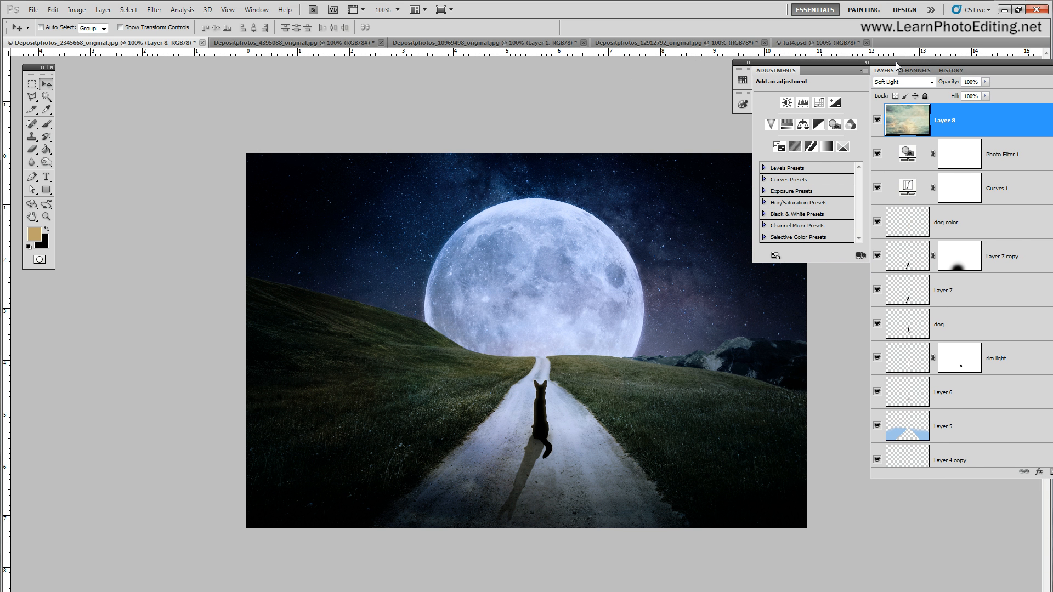
left_click(101, 13)
mouse_move(155, 21)
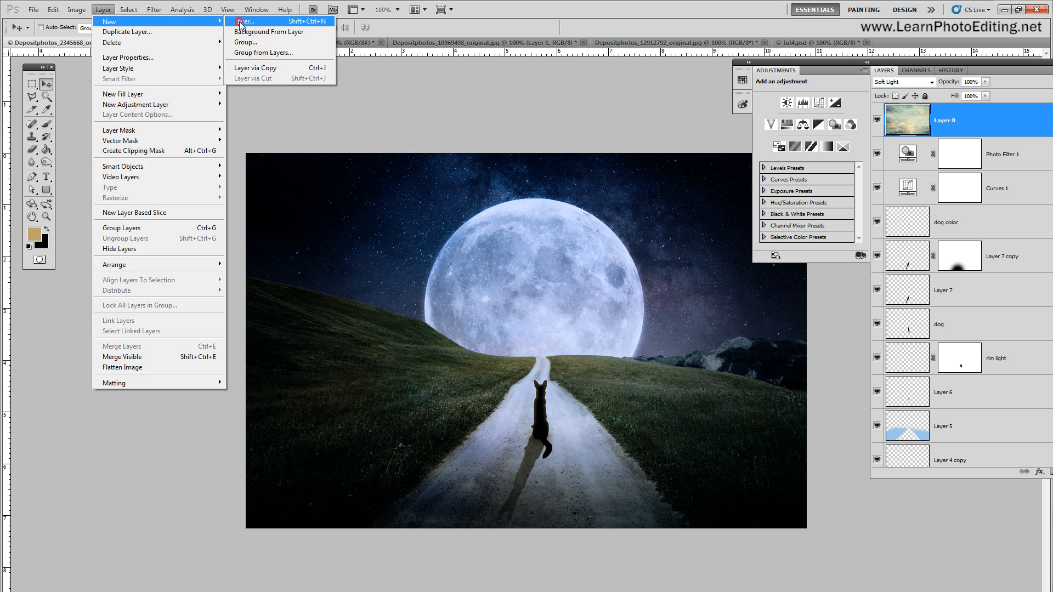
left_click(239, 22)
left_click(560, 94)
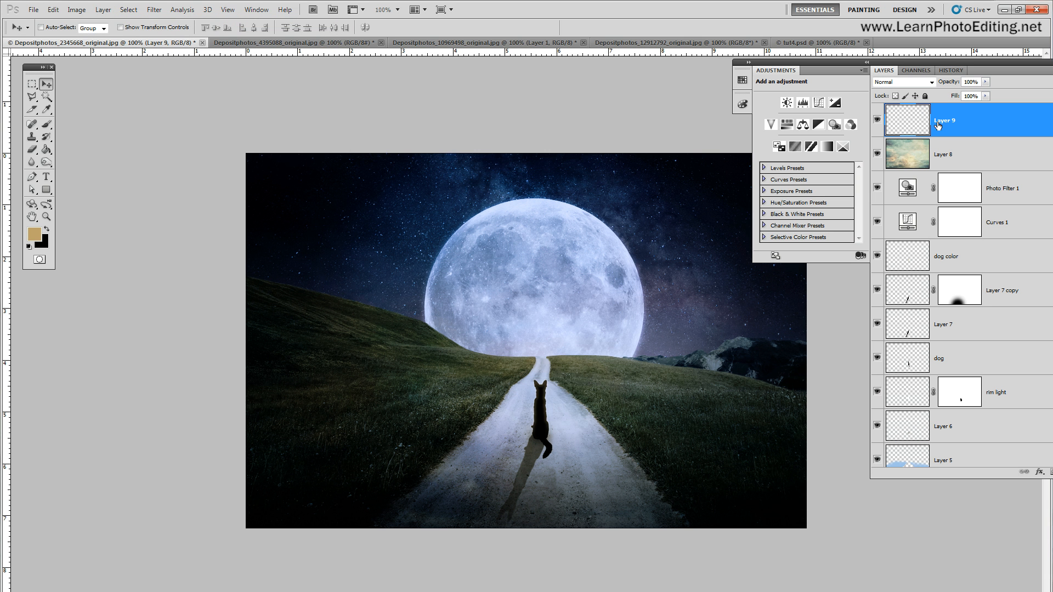
Draw an elliptical selection spanning the full canvas and invert it to select the corners
left_click(32, 84)
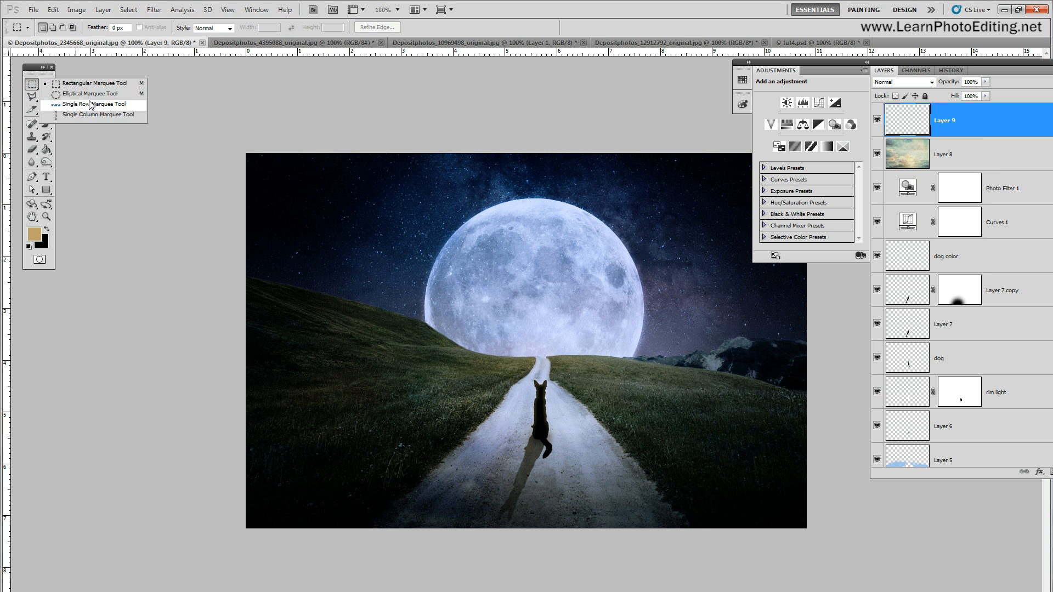
left_click(89, 95)
left_click_drag(245, 153, 425, 266)
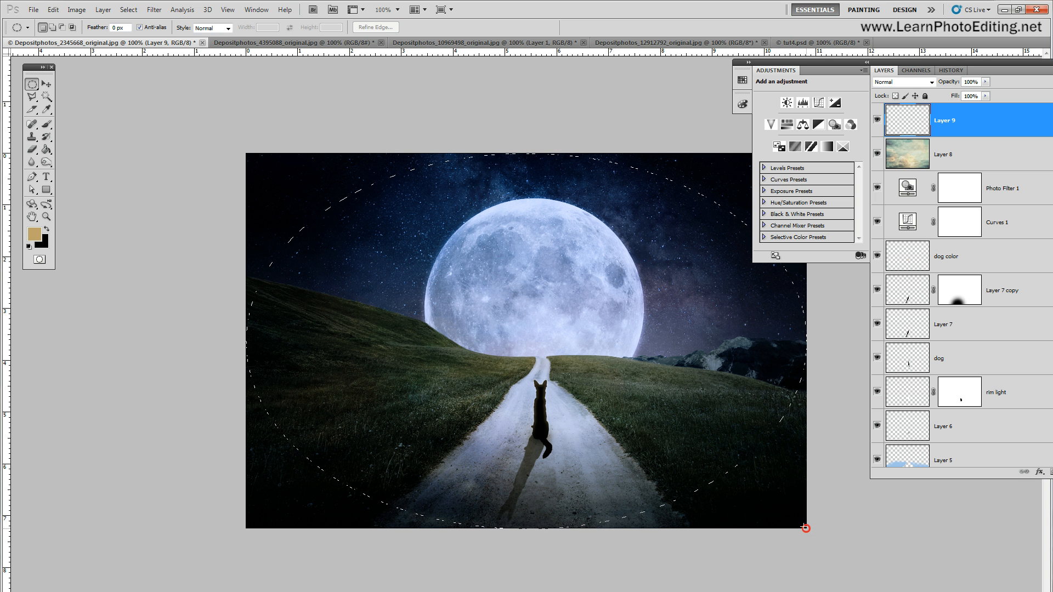
left_click_drag(805, 528, 806, 529)
left_click(128, 9)
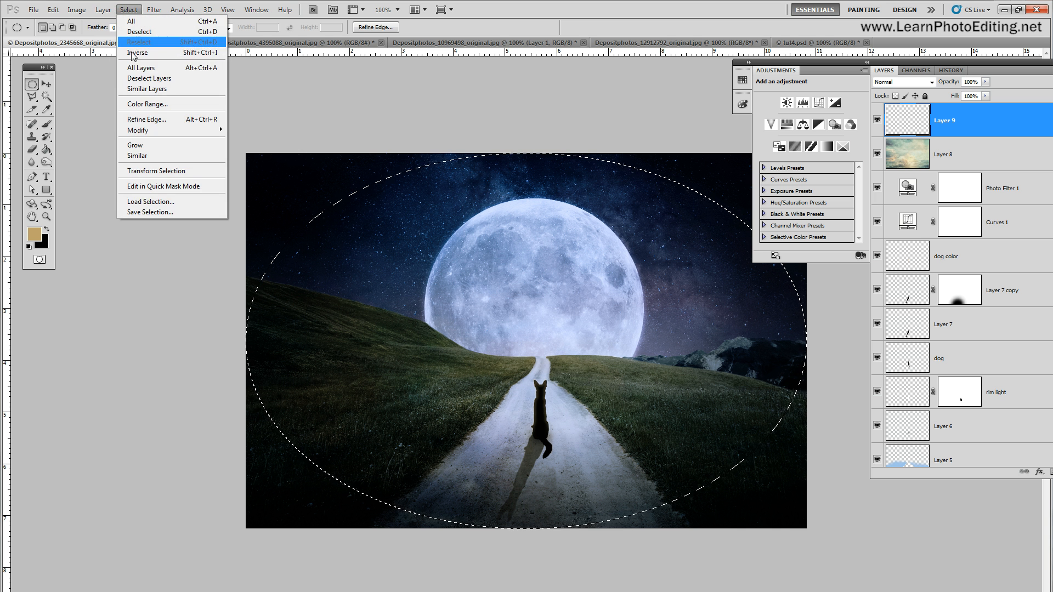
left_click(135, 52)
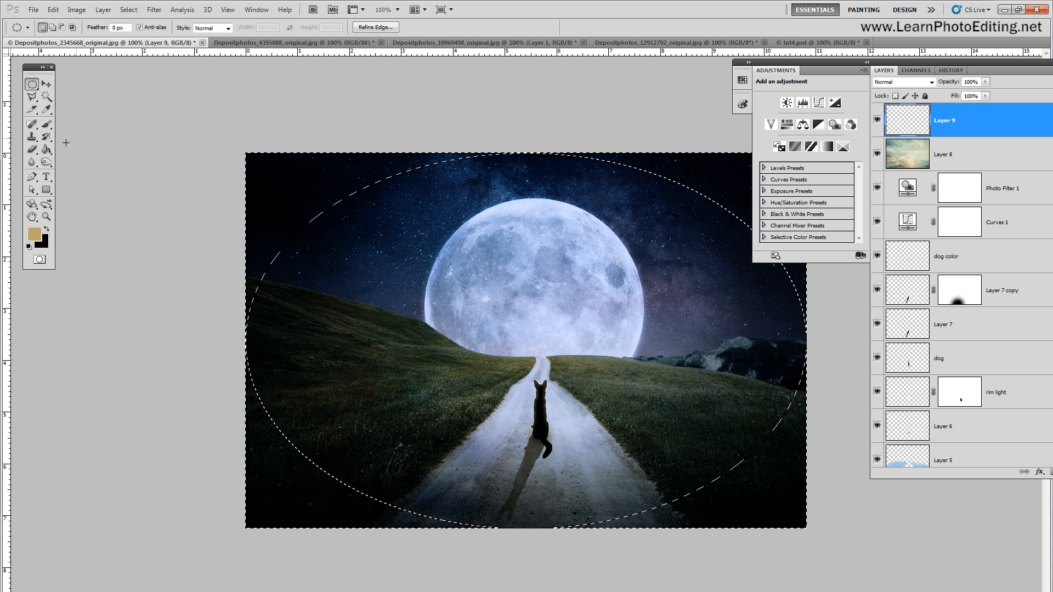
Fill the selected corners with black on the new layer and deselect
left_click(46, 149)
left_click(47, 228)
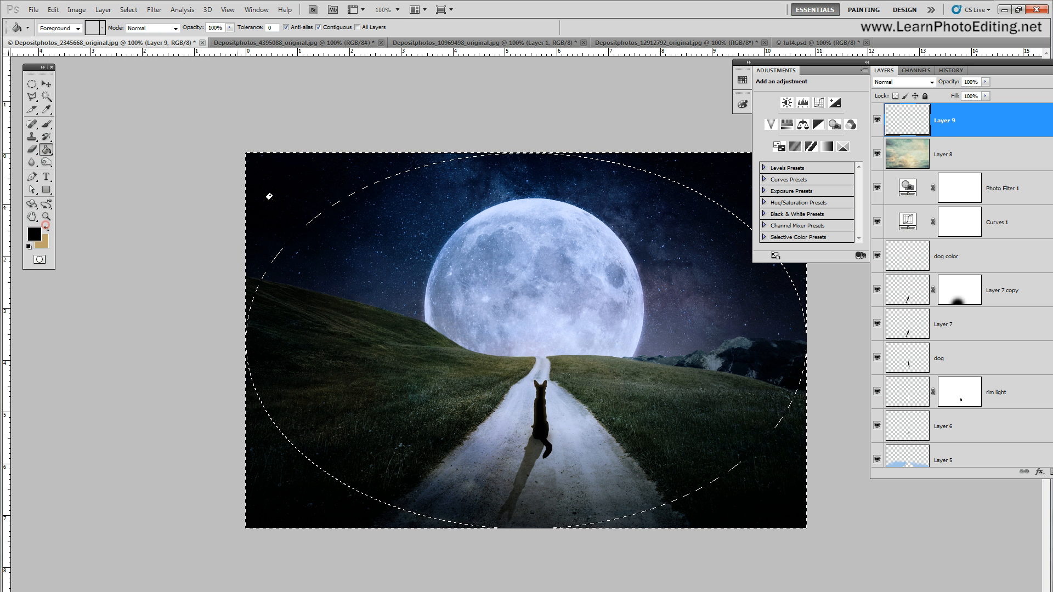
left_click(269, 196)
left_click(128, 9)
left_click(134, 32)
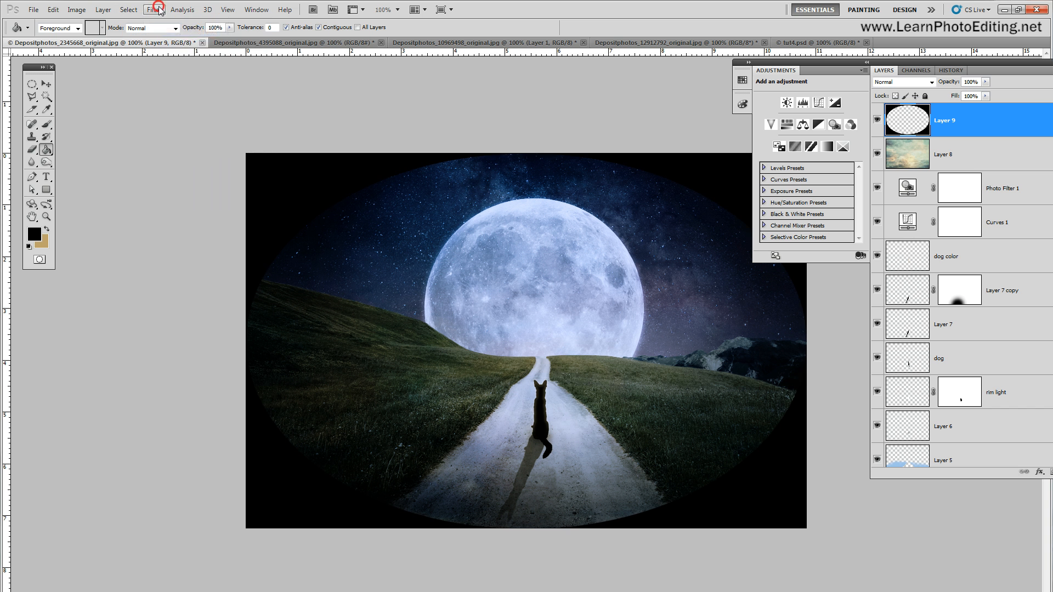
Apply a Gaussian Blur with an 80-pixel radius to the black corner vignette
left_click(156, 9)
mouse_move(175, 107)
left_click(326, 148)
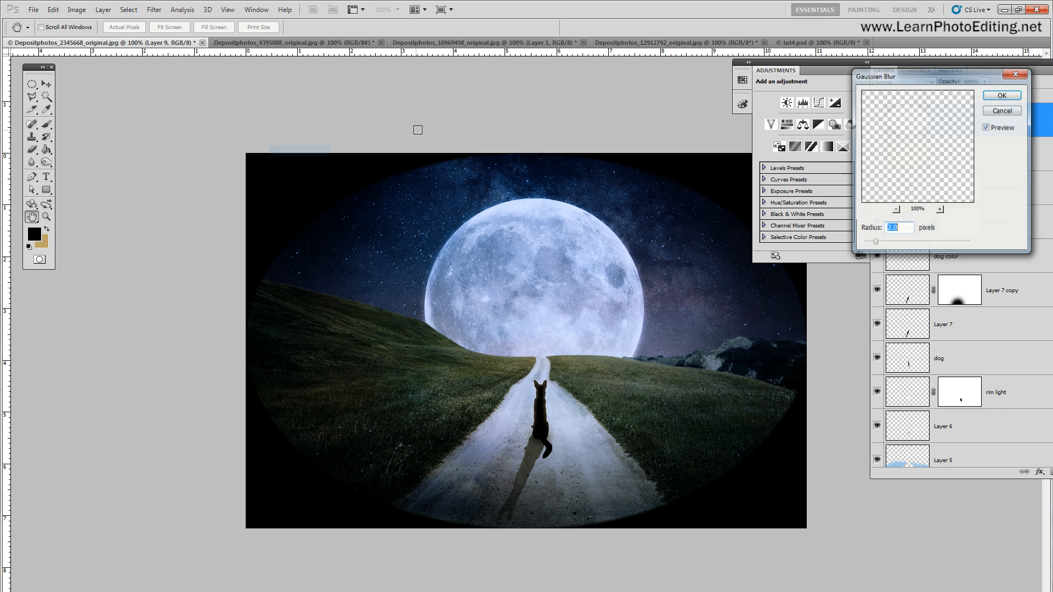
type("80")
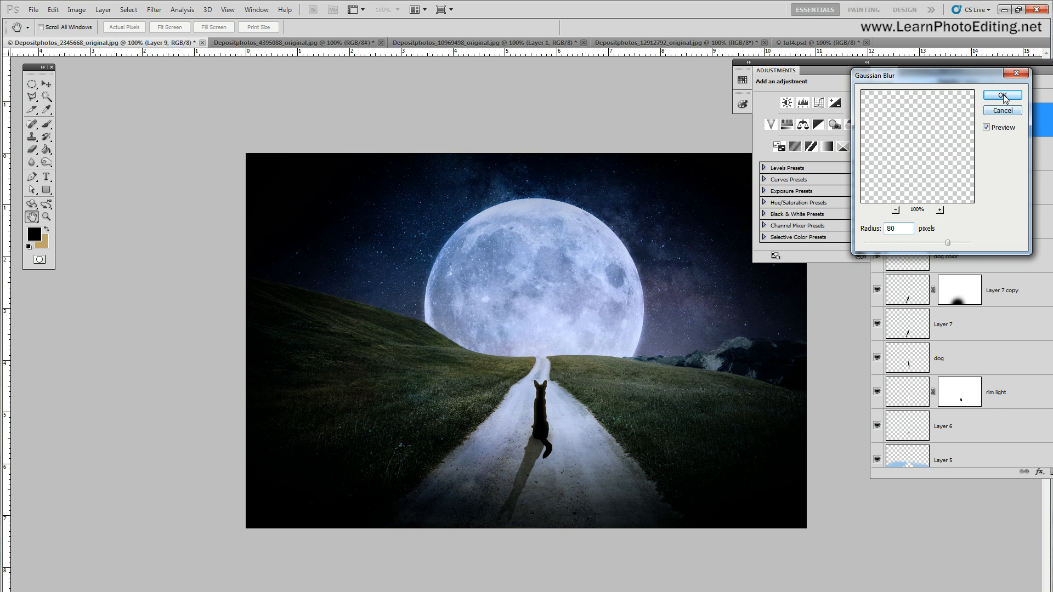
left_click(1003, 95)
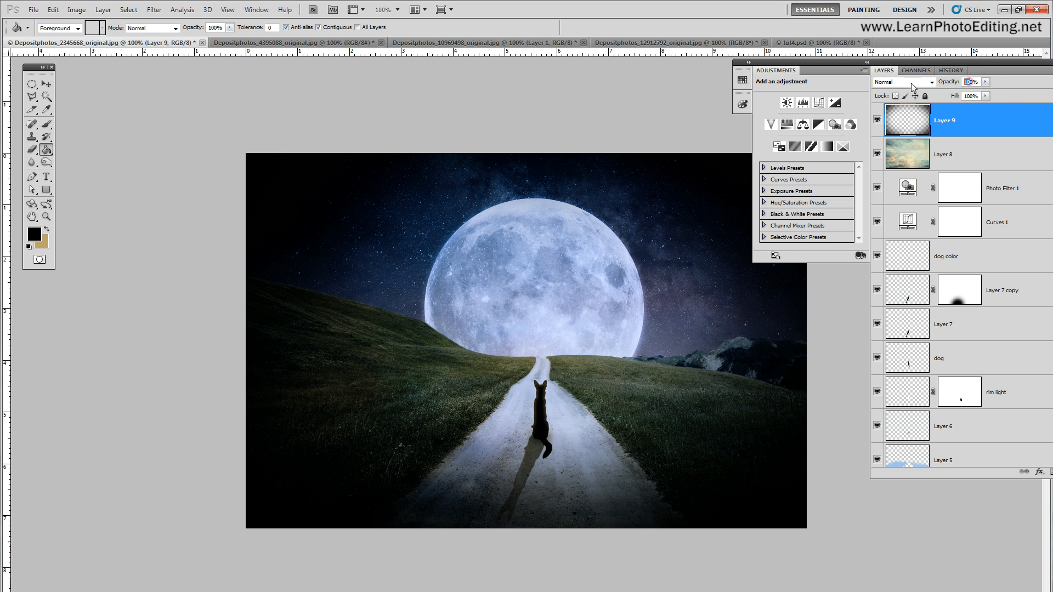
Set the vignette layer's opacity to 40% and compare the image with and without it
left_click(876, 120)
left_click(876, 120)
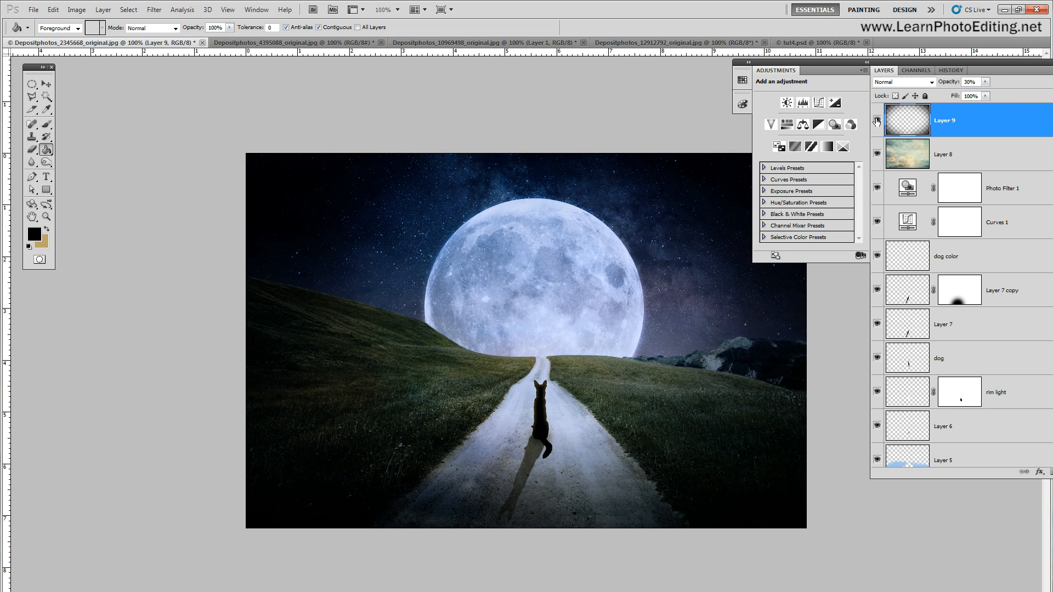
left_click(968, 81)
type("40")
left_click(877, 121)
left_click(877, 121)
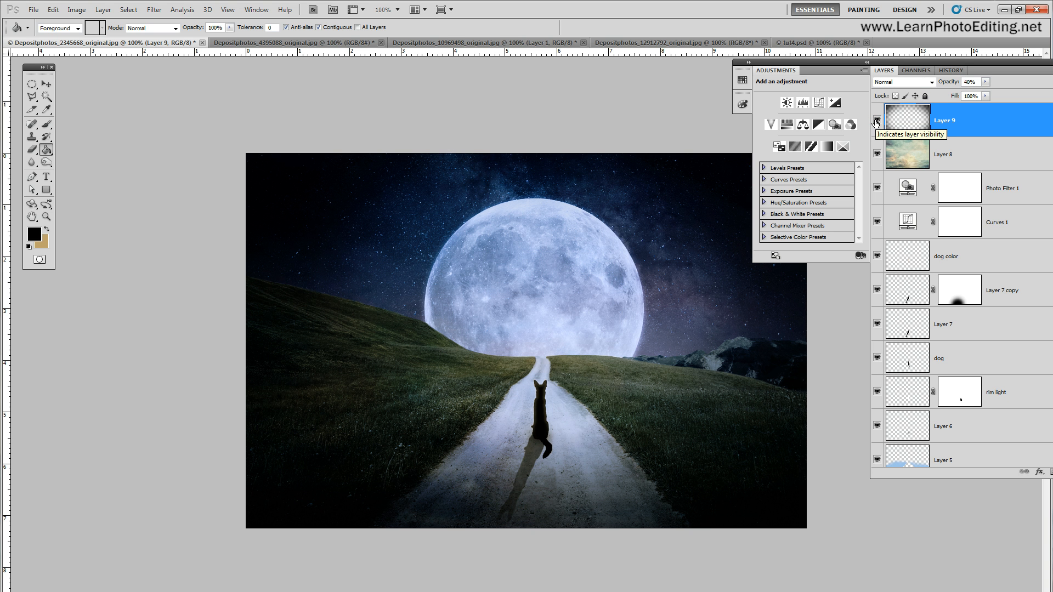
Compare the dog's shadow with and without Layer 7, leaving the layer visible
left_click_drag(901, 61, 923, 77)
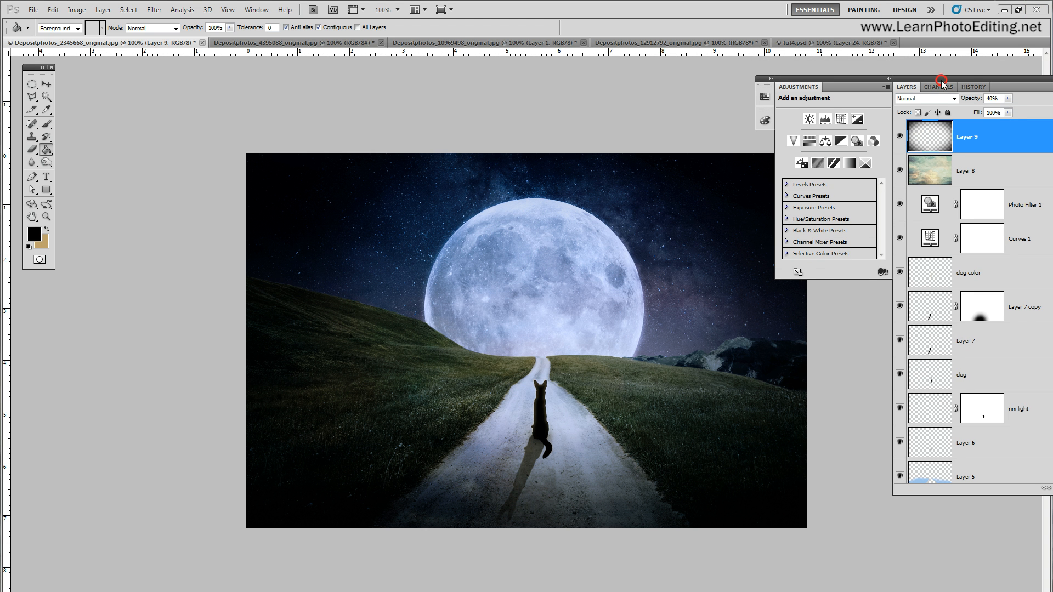
left_click_drag(942, 81, 850, 55)
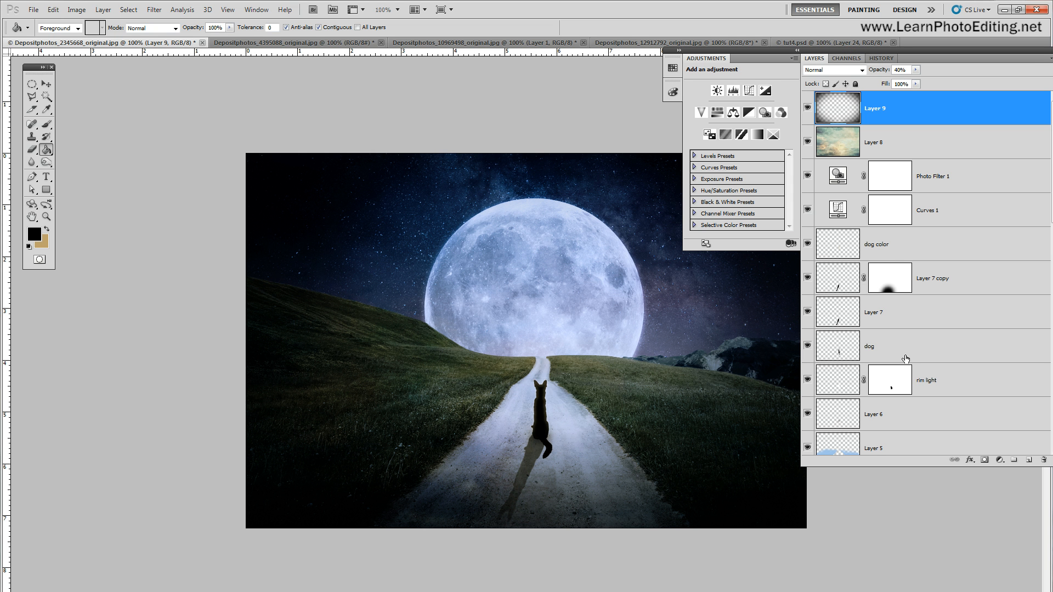
left_click(926, 384)
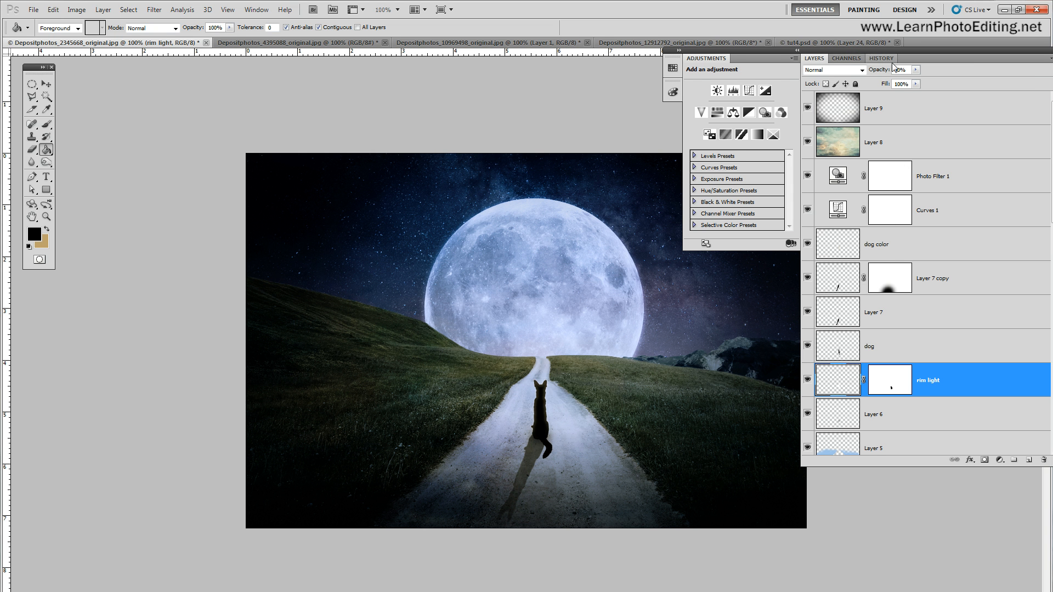
left_click_drag(889, 48, 852, 44)
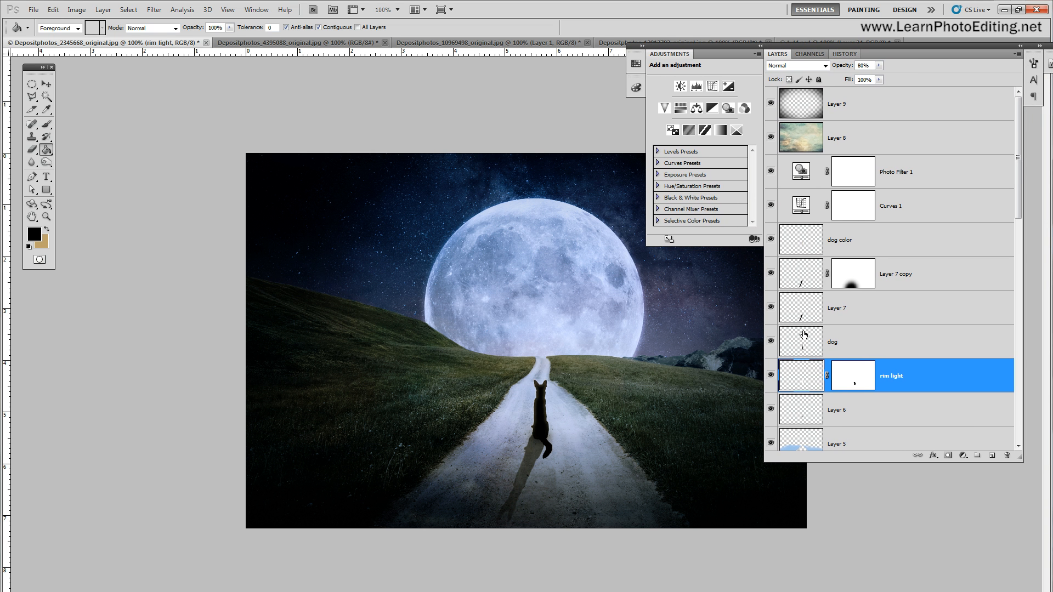
left_click(771, 308)
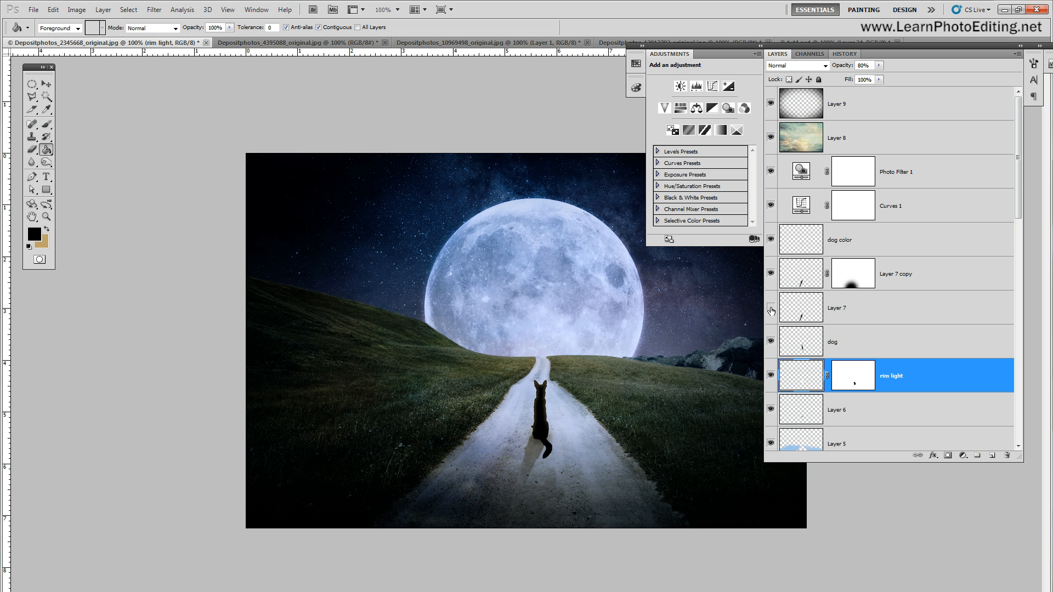
left_click(770, 309)
Compare the shadow with and without Layer 7 copy, and set that layer's opacity to 100%
left_click(858, 310)
left_click(890, 281)
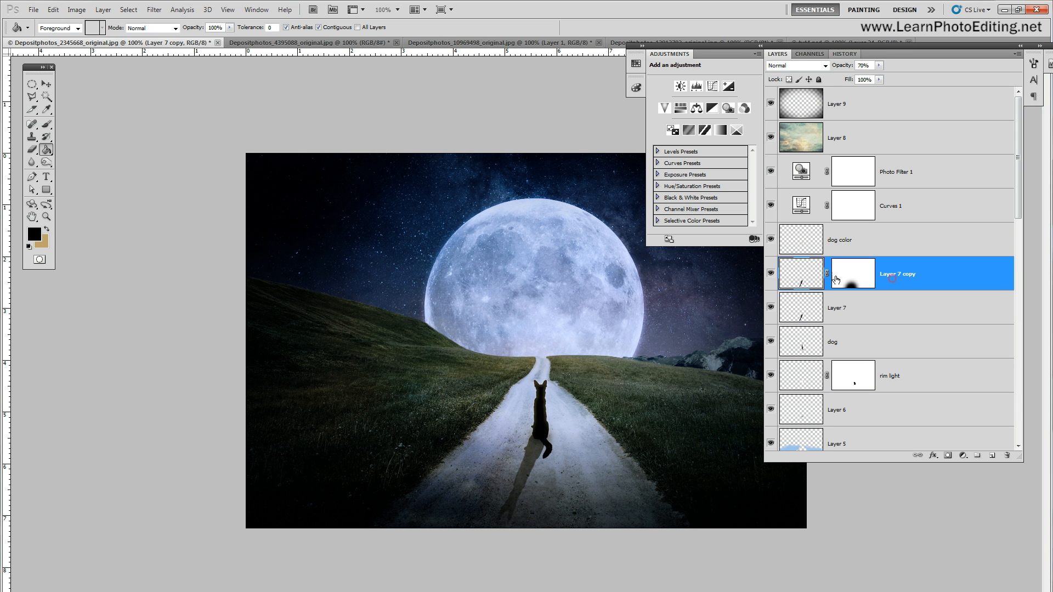
left_click(771, 274)
left_click(771, 274)
left_click(862, 65)
type("100")
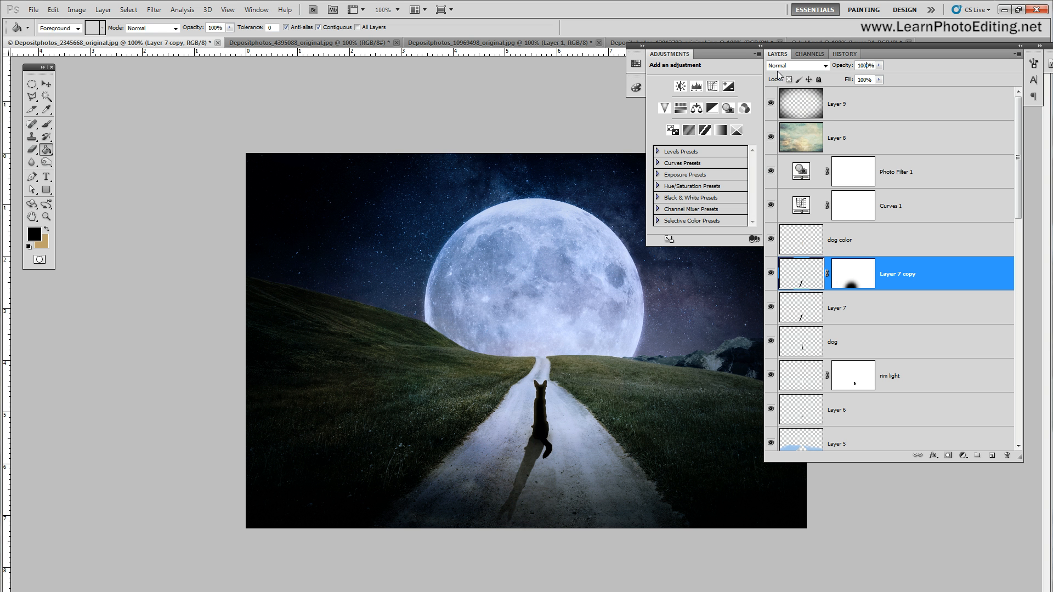
Set the opacity of the Layer 7 shadow to 60% and compare the image with and without it
left_click(771, 307)
left_click(771, 307)
left_click(872, 311)
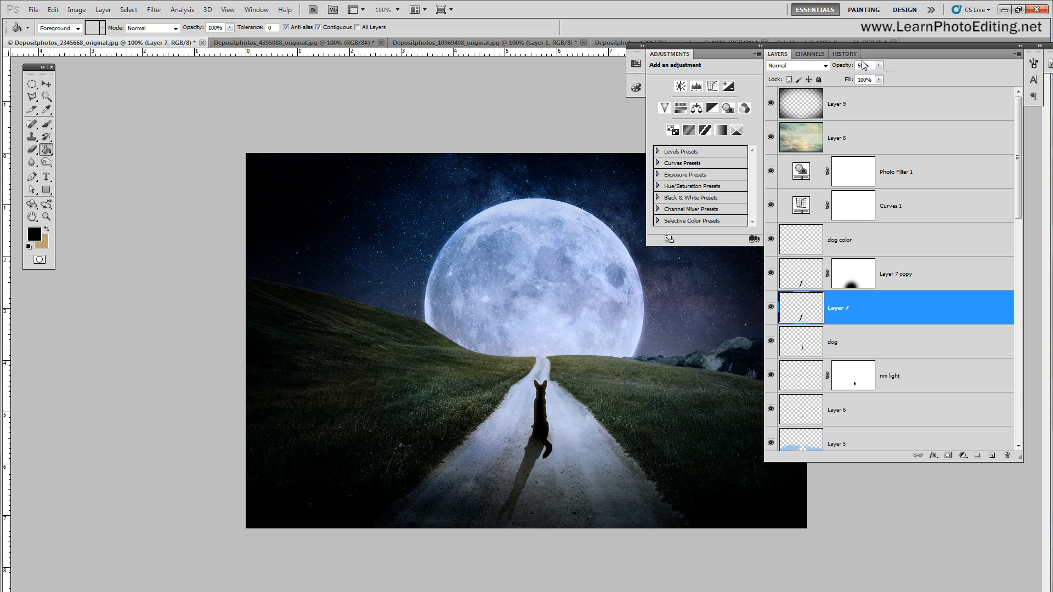
type("8")
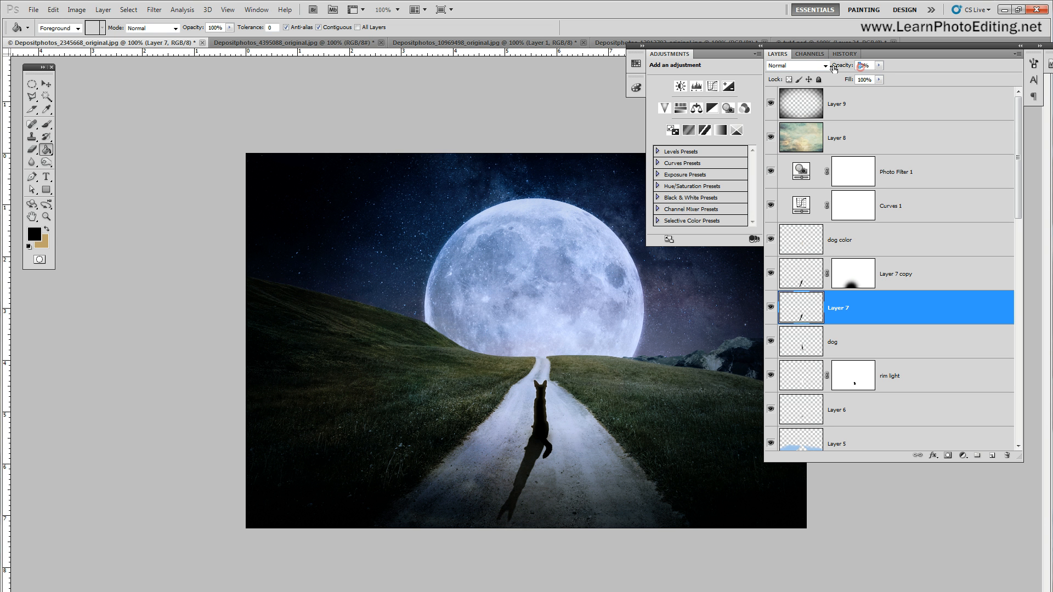
left_click_drag(839, 67, 834, 68)
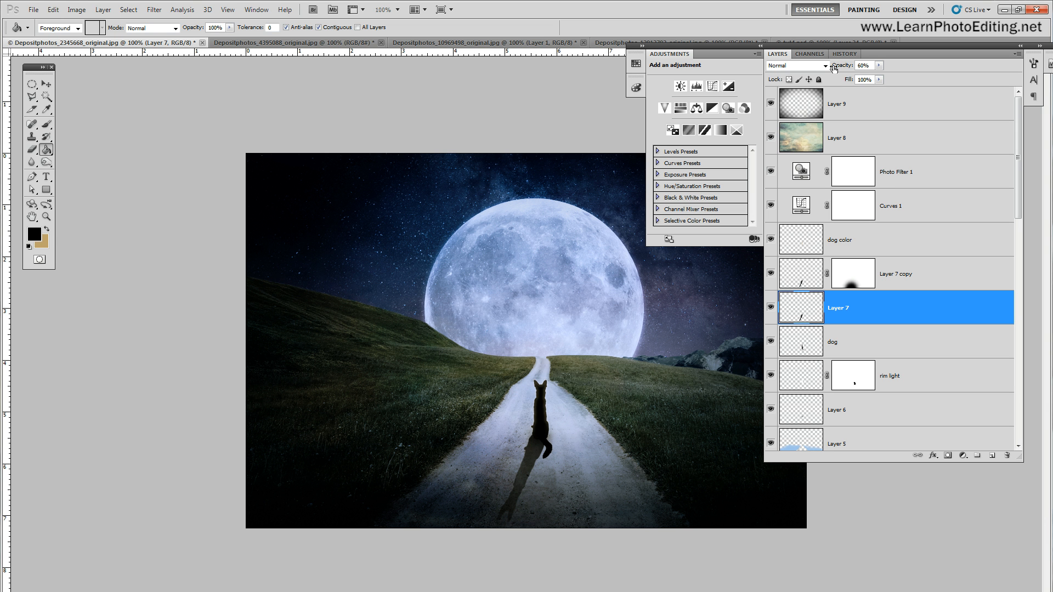
left_click(772, 308)
left_click(772, 308)
Apply a Gaussian Blur with a 0.5-pixel radius to the Layer 7 shadow
left_click(155, 9)
mouse_move(197, 113)
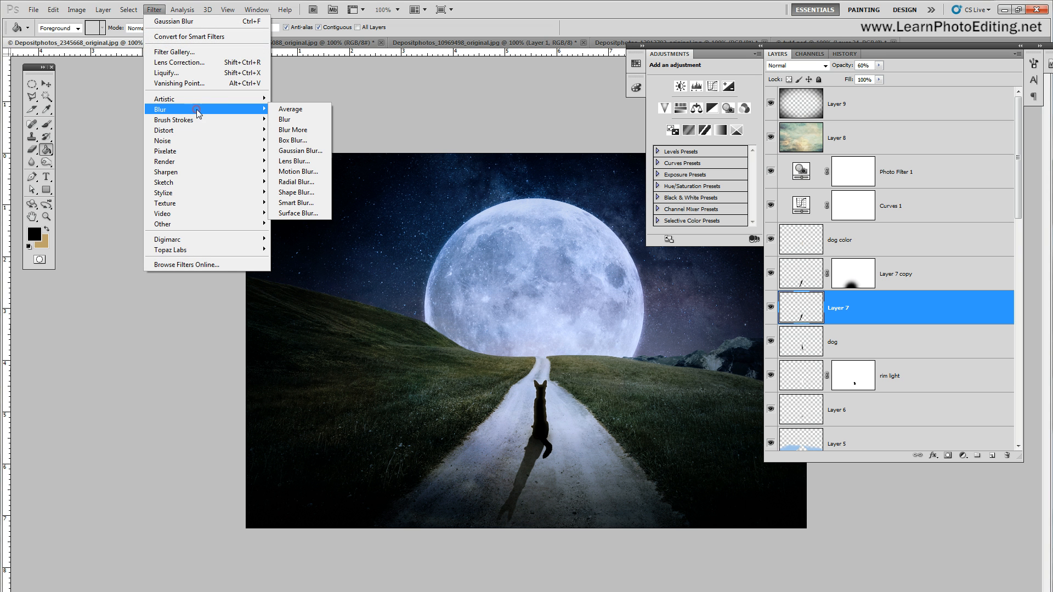
left_click(301, 150)
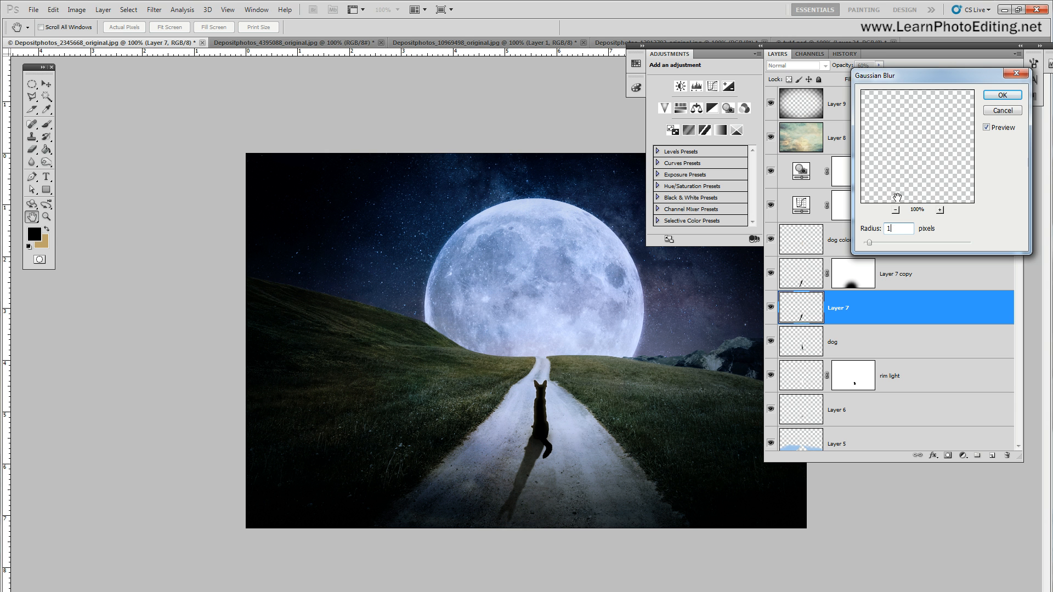
double_click(894, 229)
type(".5")
left_click(887, 229)
type("0")
left_click(909, 229)
left_click(1002, 95)
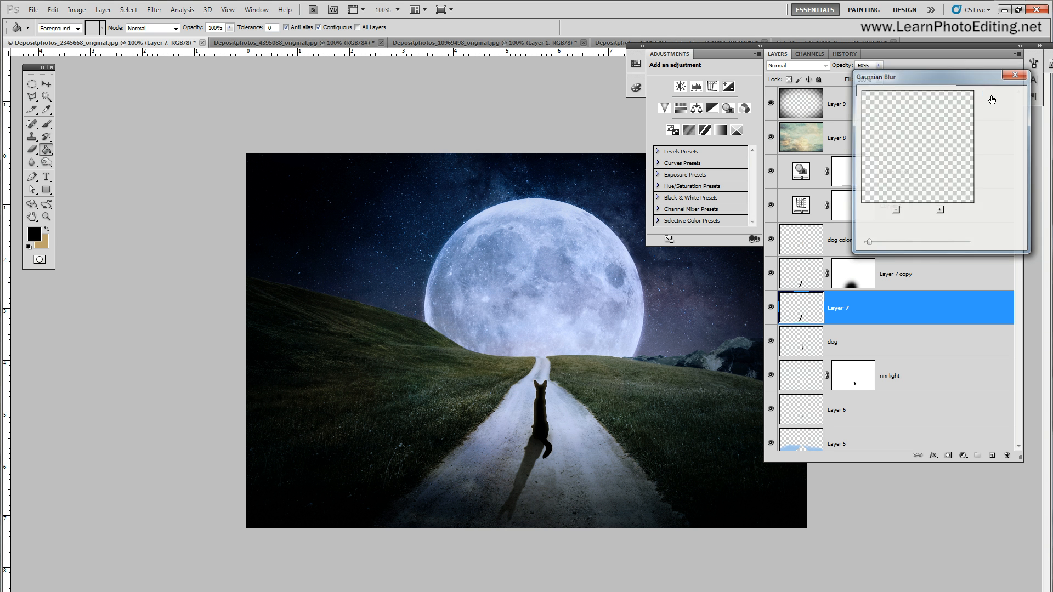
Compare the shadow with and without Layer 7 copy, and apply a Gaussian Blur to that layer
left_click(770, 273)
left_click(770, 273)
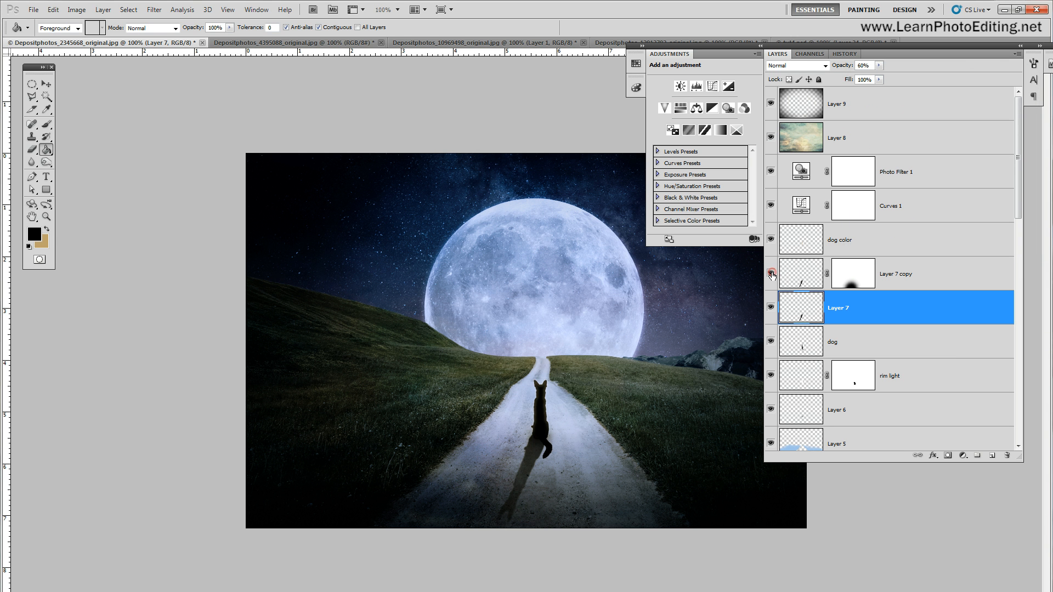
left_click(903, 282)
left_click(154, 10)
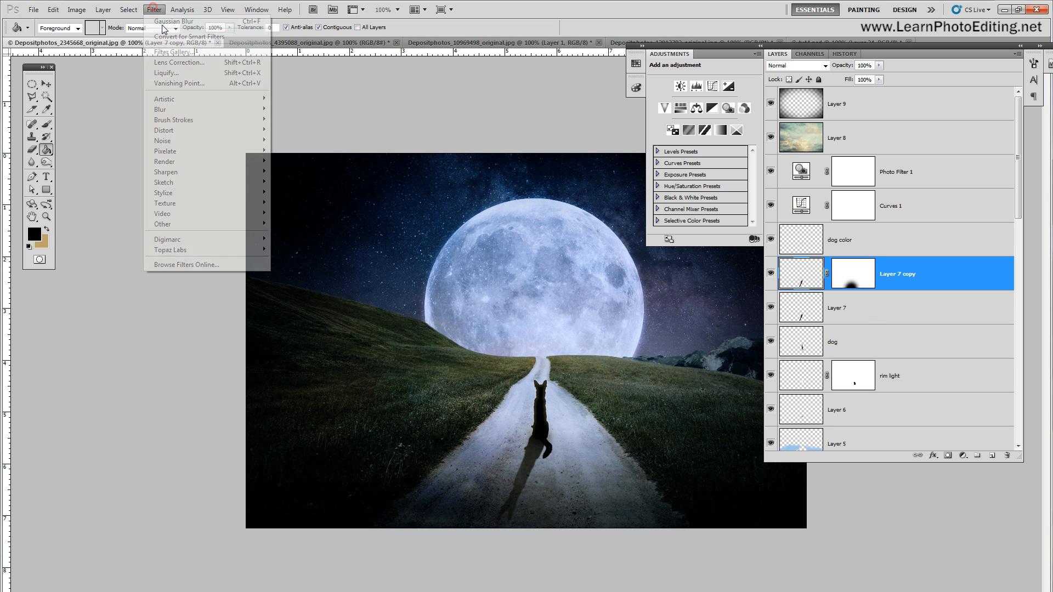
left_click(198, 113)
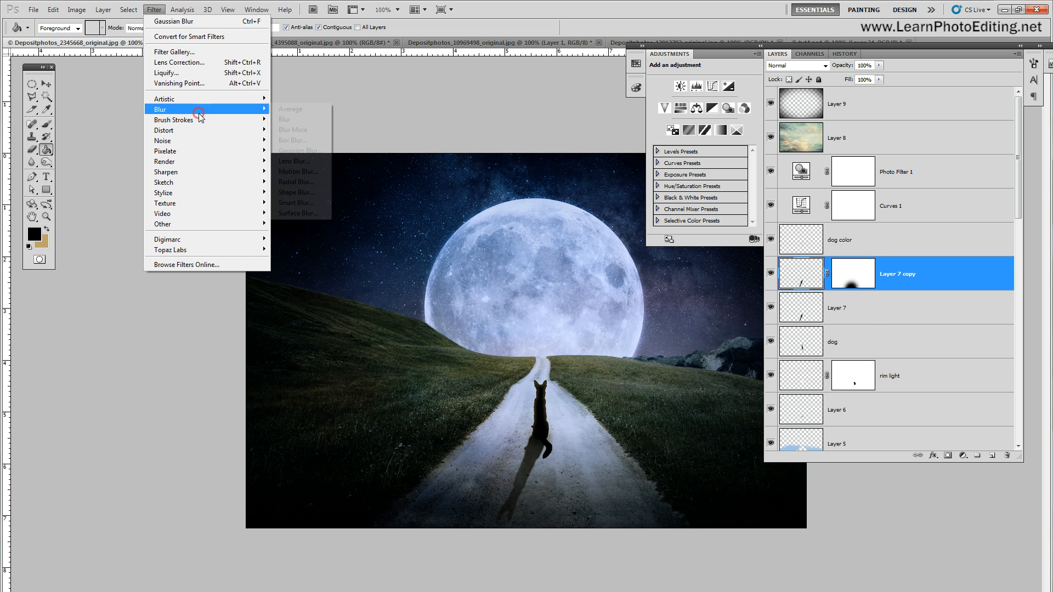
left_click(300, 151)
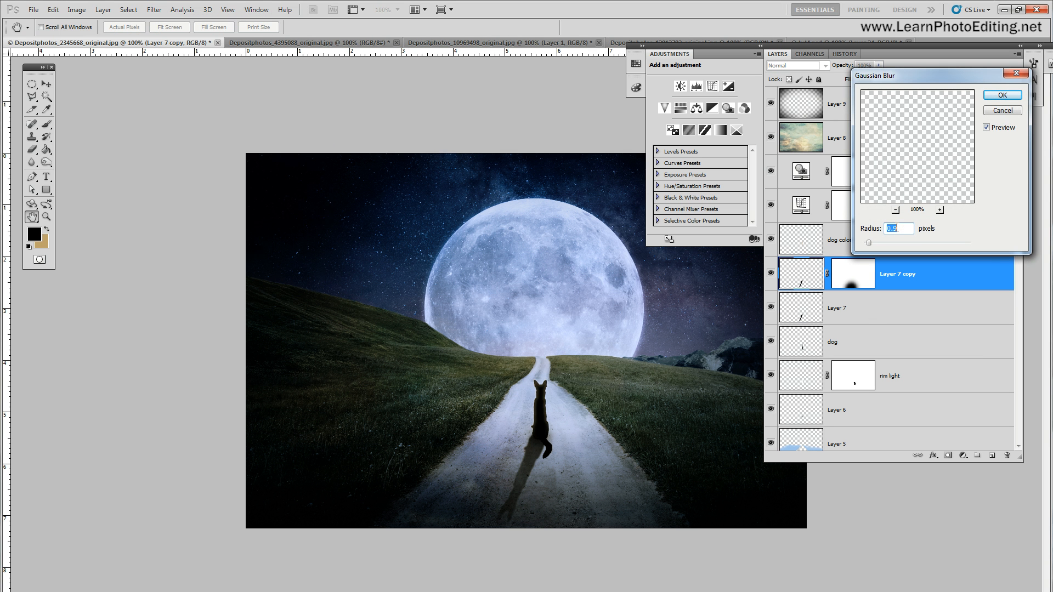
left_click(892, 228)
type("5")
type("1")
type("2")
left_click(1001, 95)
Compare the image with and without the blurred Layer 7 copy shadow, and set that layer's opacity to 90%
left_click(770, 274)
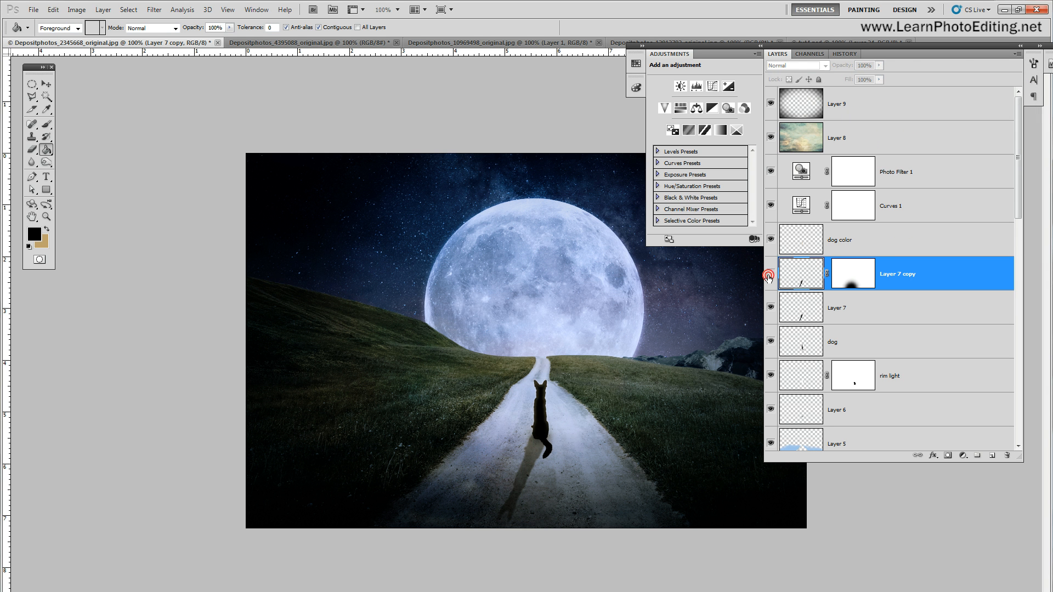
left_click(770, 274)
left_click(865, 66)
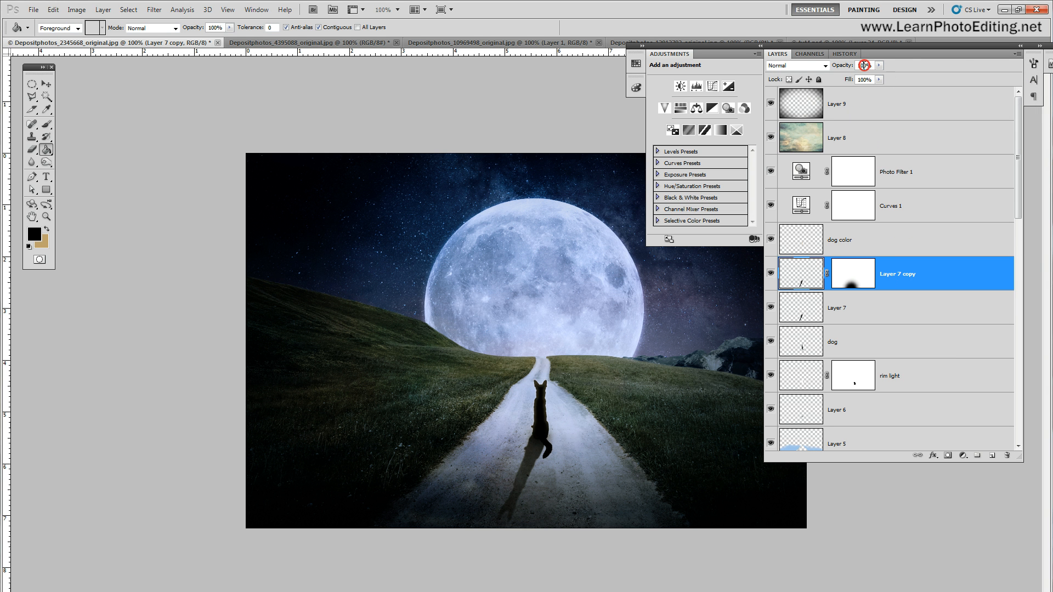
type("90")
Compare the shadow with and without Layer 7, and set the layer's opacity to 70%
left_click(771, 308)
left_click(771, 308)
left_click(870, 307)
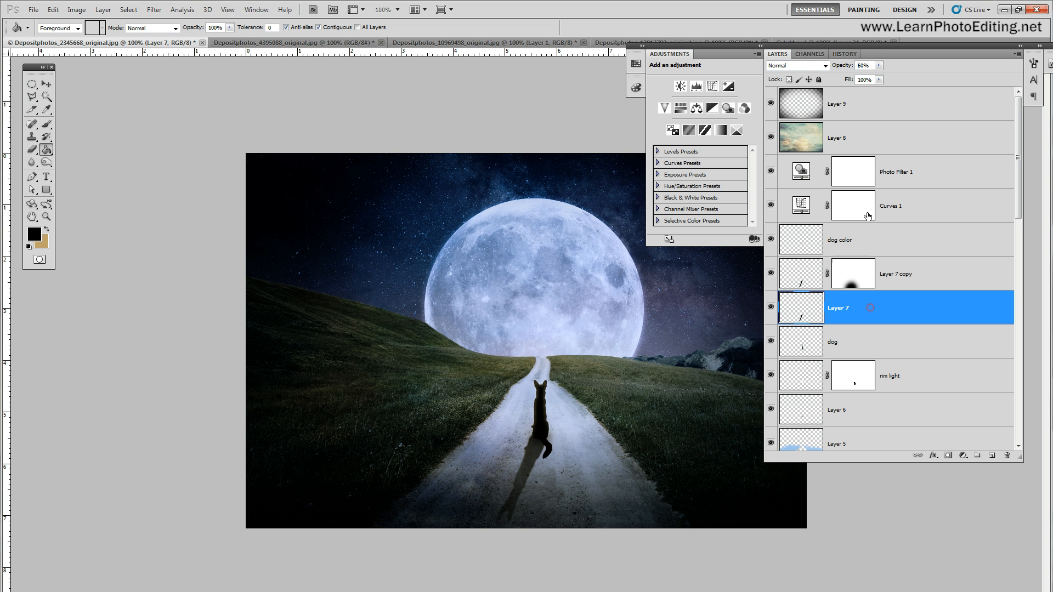
left_click(861, 66)
left_click_drag(834, 66, 838, 67)
Set the opacity of the Black & White 1 copy adjustment layer to 80%
left_click_drag(1019, 166, 1047, 253)
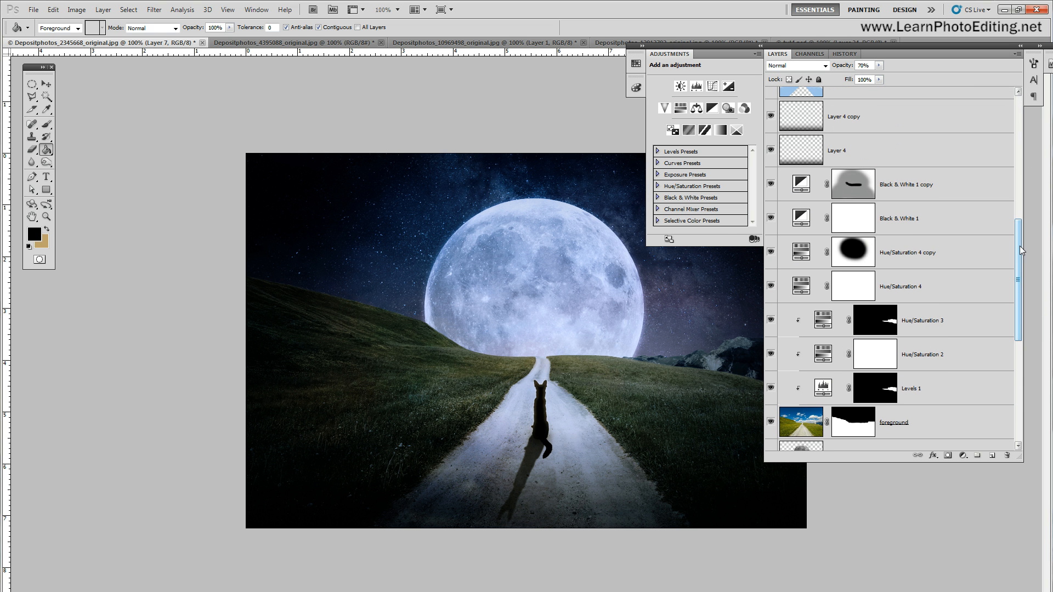
left_click(913, 188)
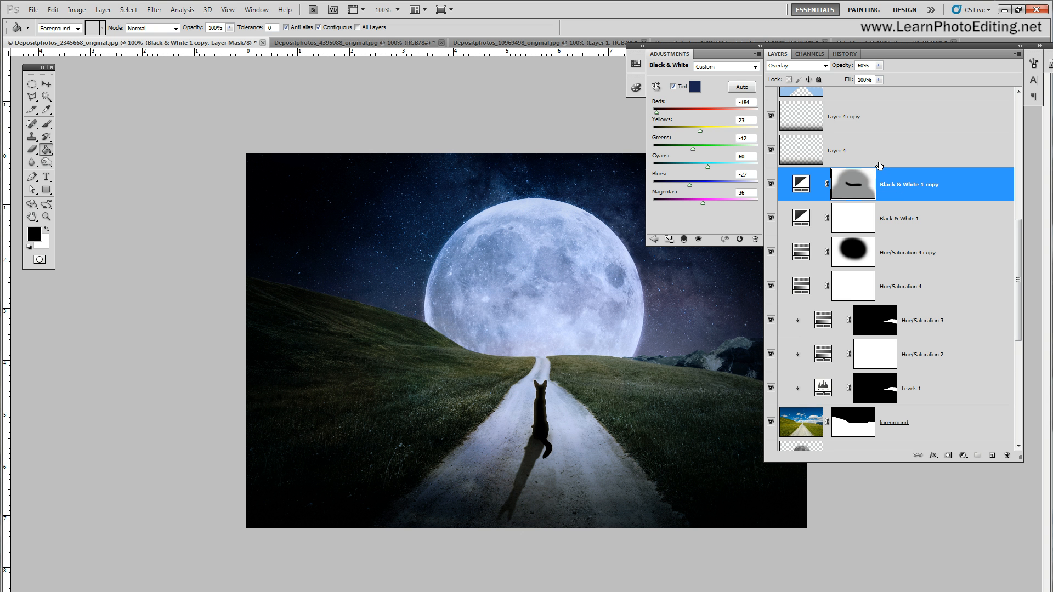
left_click(859, 66)
left_click_drag(862, 67, 786, 74)
type("8")
Compare the image with and without the sky layer, and adjust that layer's opacity
left_click_drag(1016, 273, 1011, 390)
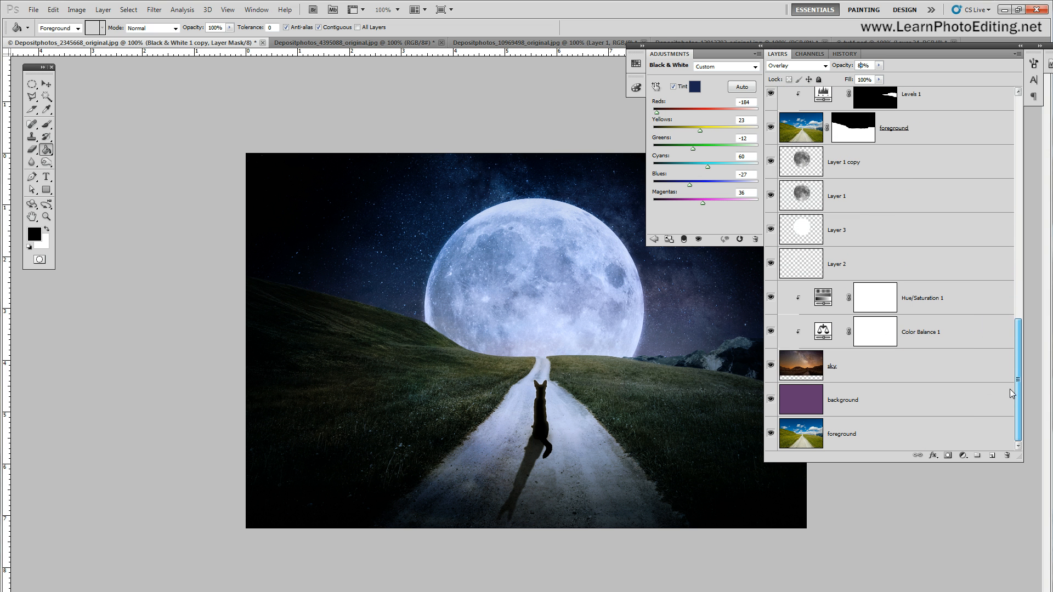
left_click(771, 366)
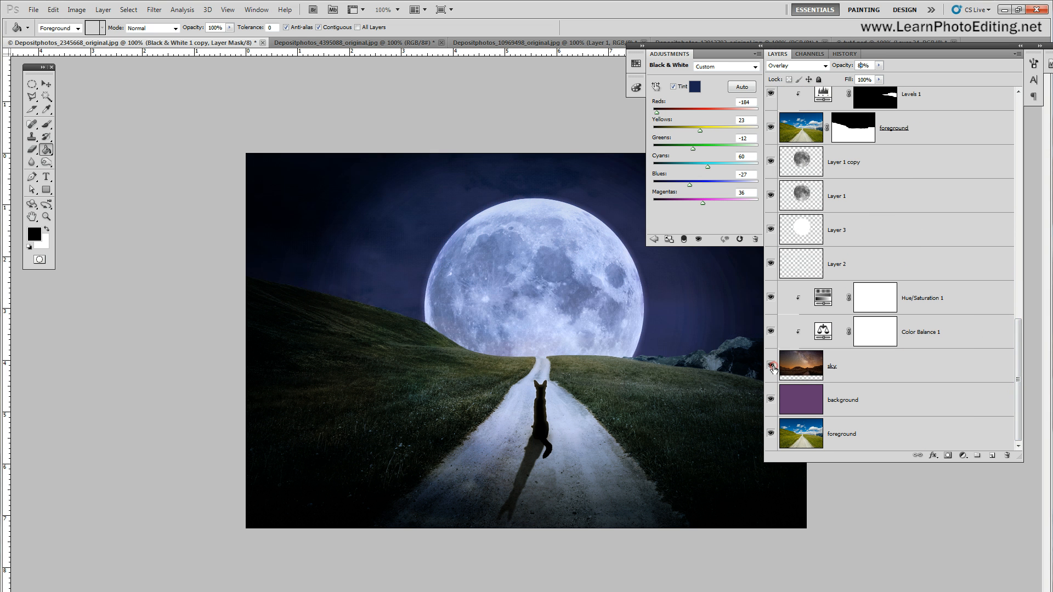
left_click(772, 366)
left_click(860, 370)
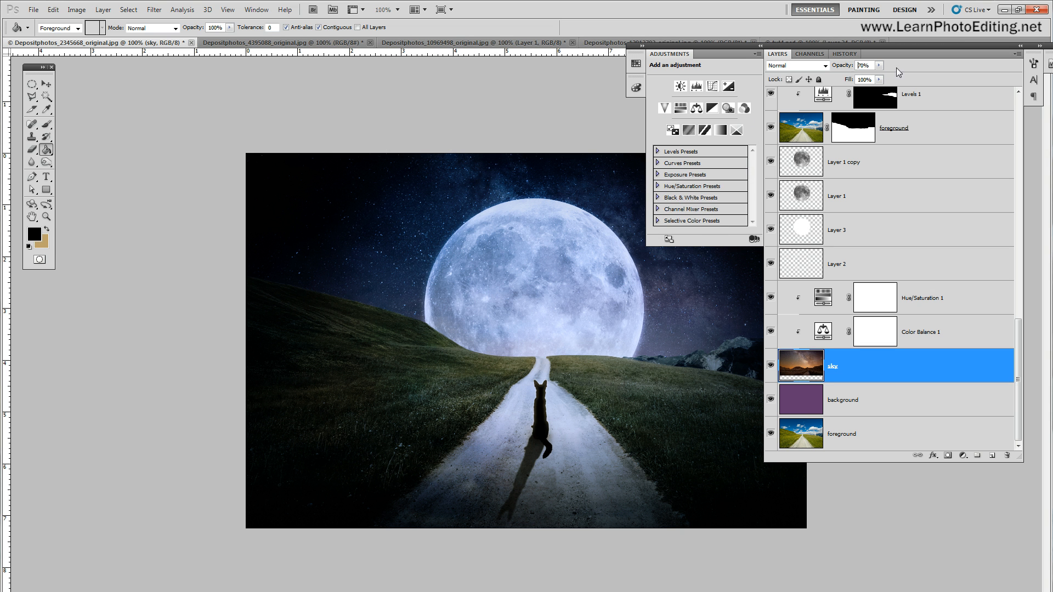
double_click(860, 67)
left_click_drag(843, 66, 836, 69)
Set the opacity of the Layer 8 cloud texture to 80%
left_click_drag(1019, 352, 1023, 104)
left_click(870, 131)
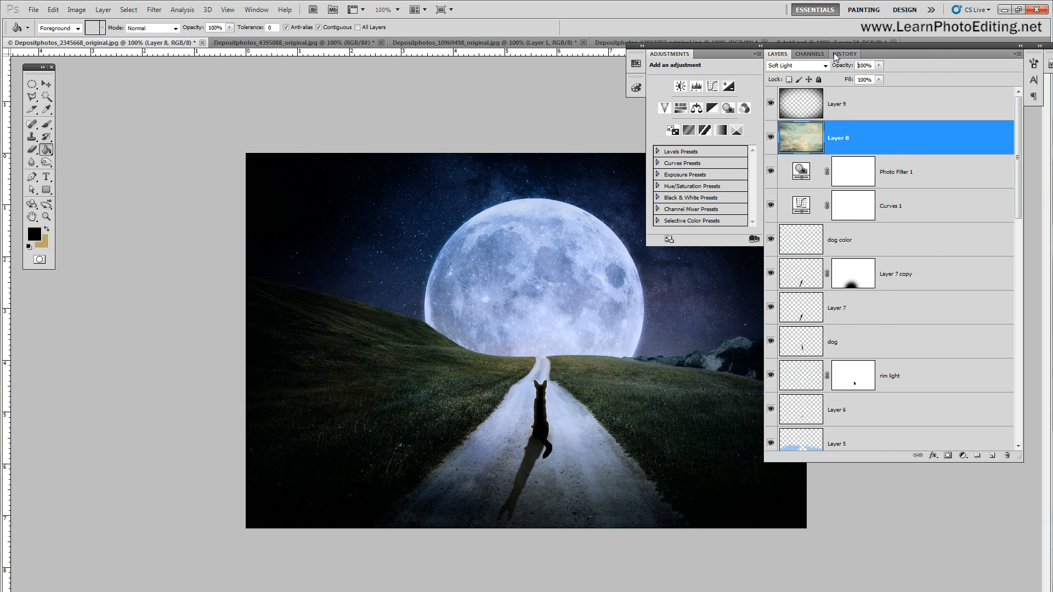
left_click_drag(873, 45, 898, 66)
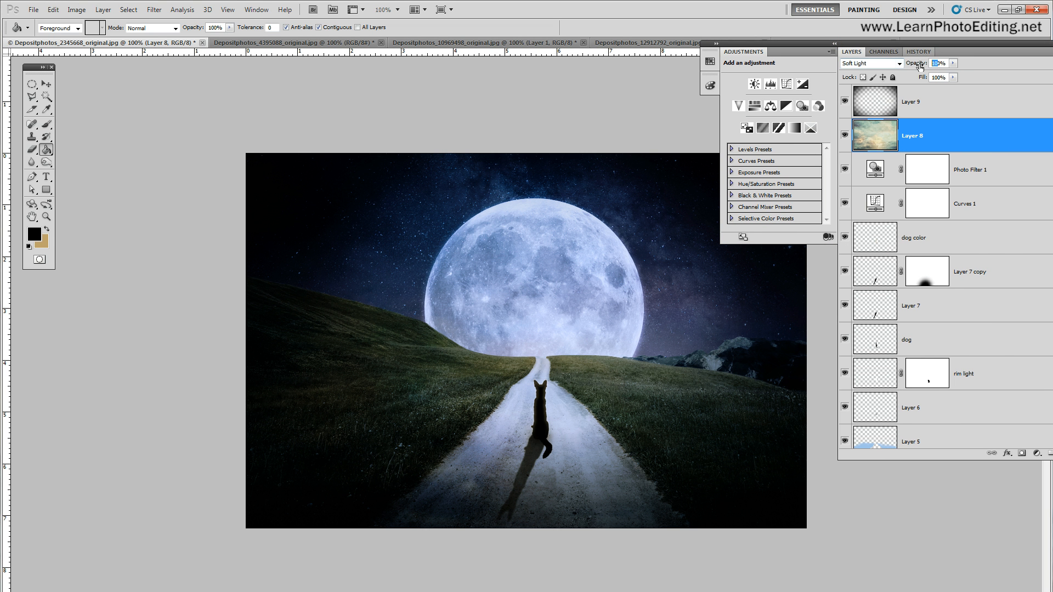
type("8")
key("Return")
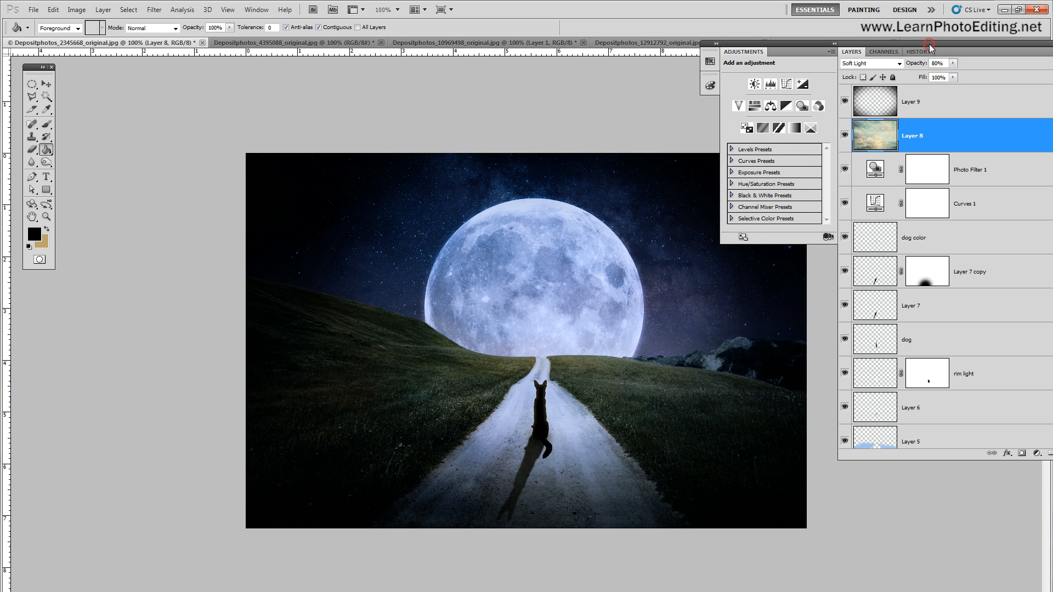
left_click_drag(929, 43, 857, 39)
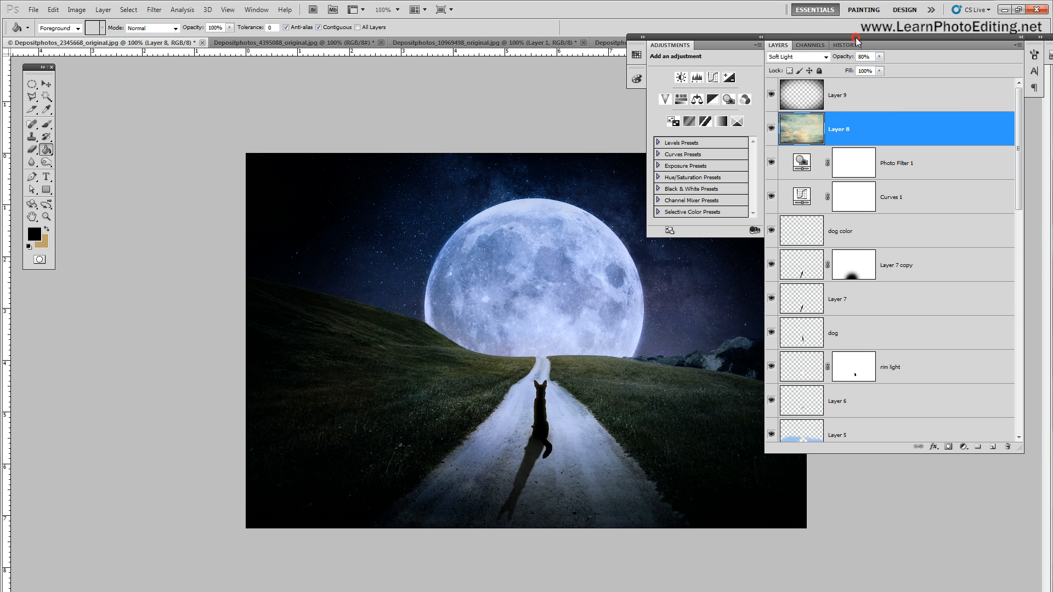
left_click(881, 92)
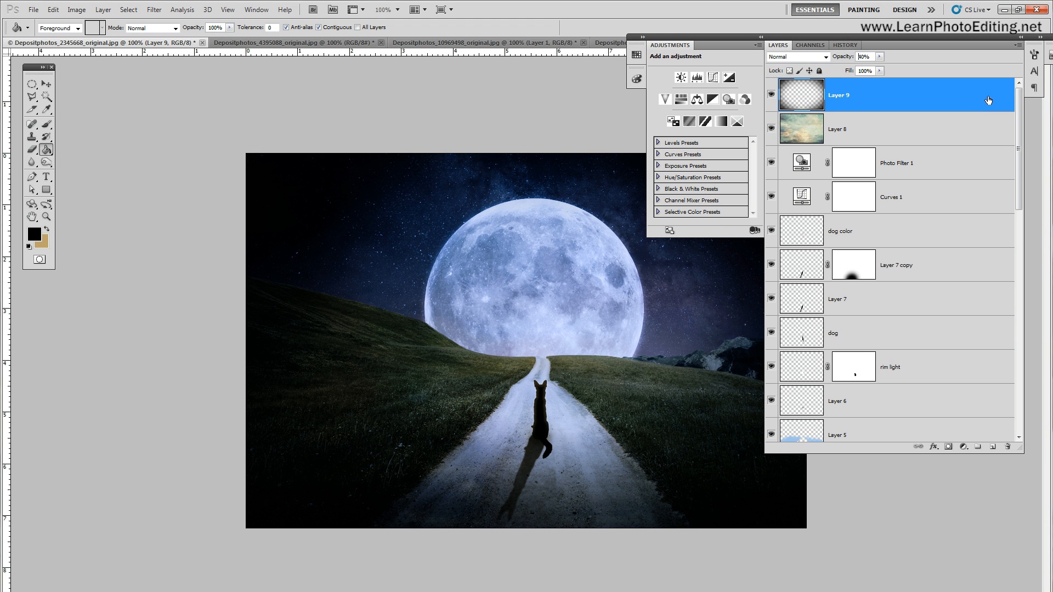
mouse_move(1019, 95)
left_mouse_down()
mouse_move(1048, 385)
mouse_move(1023, 89)
left_mouse_up()
left_click(934, 418, "shift")
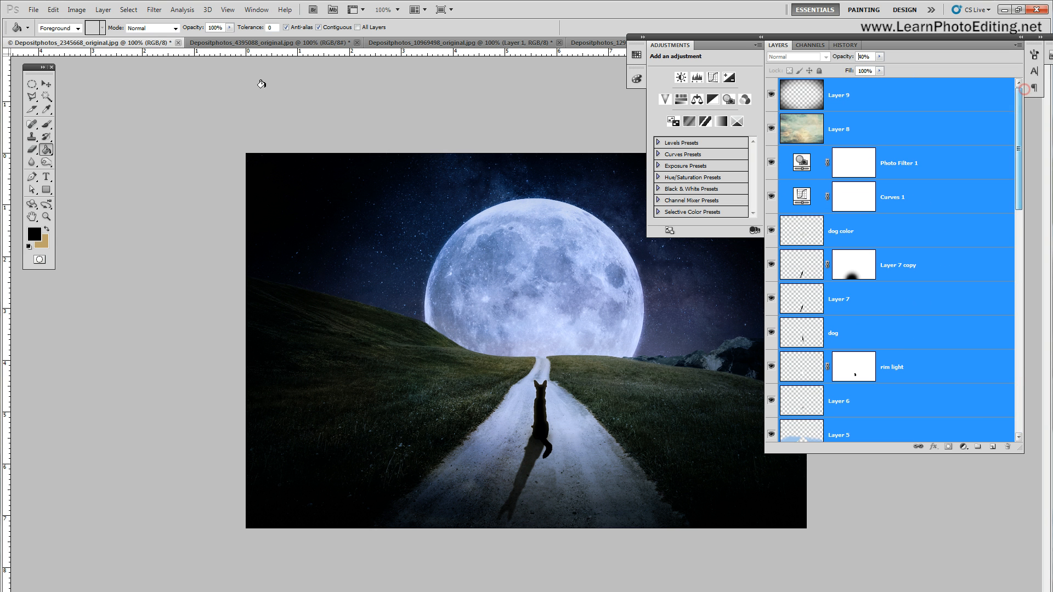
left_click(103, 9)
left_click(129, 31)
left_click(235, 139)
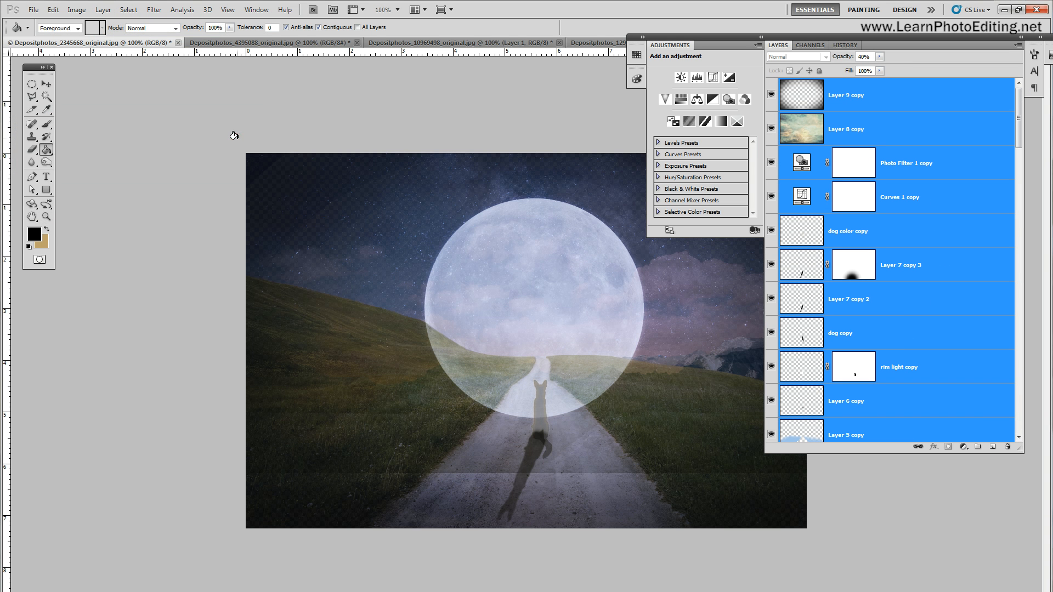
left_click(57, 9)
left_click(68, 19)
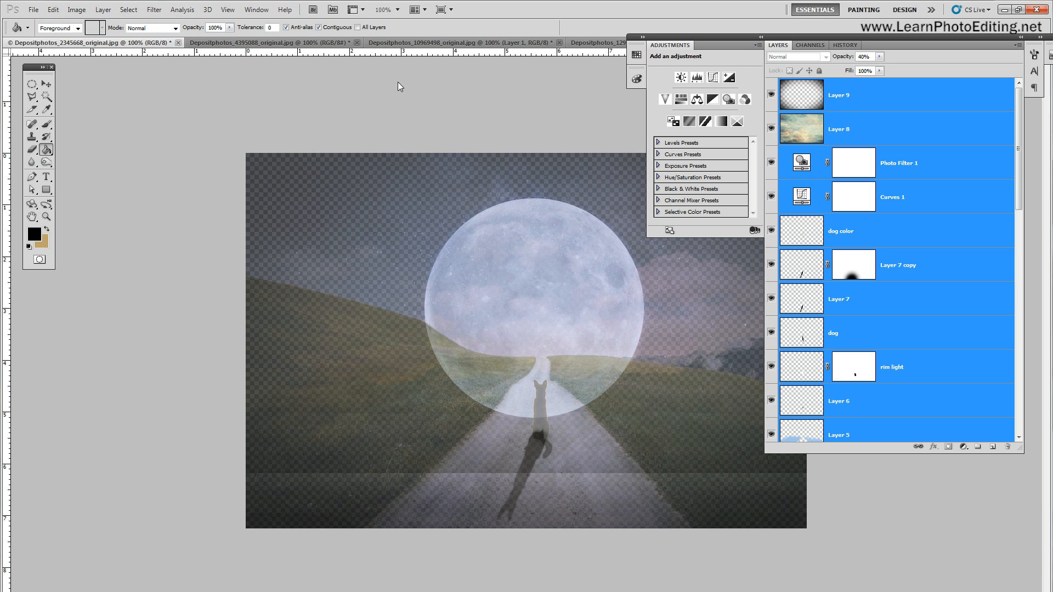
left_click(848, 46)
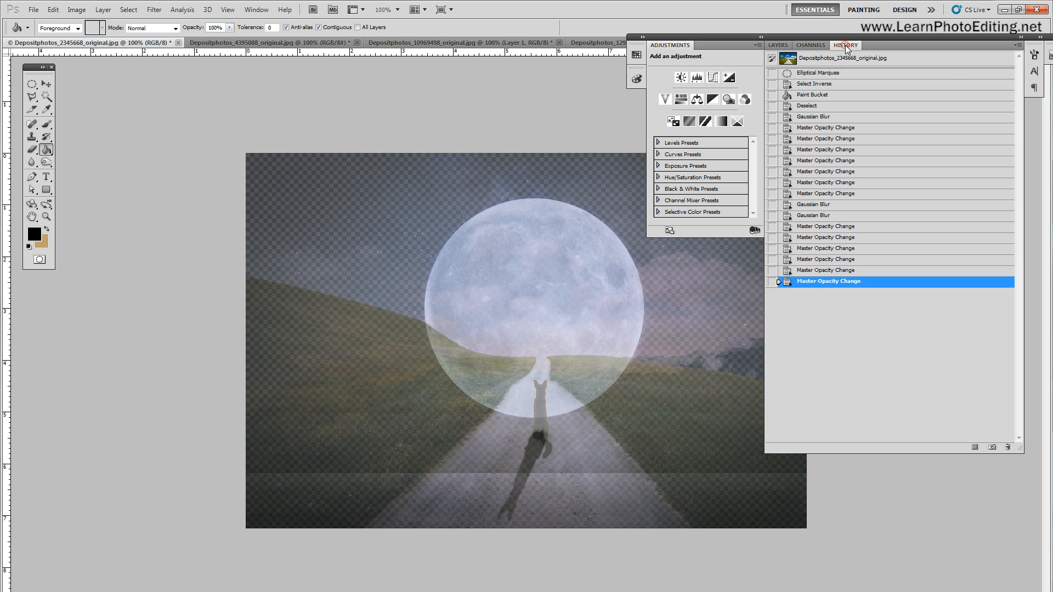
left_click(825, 272)
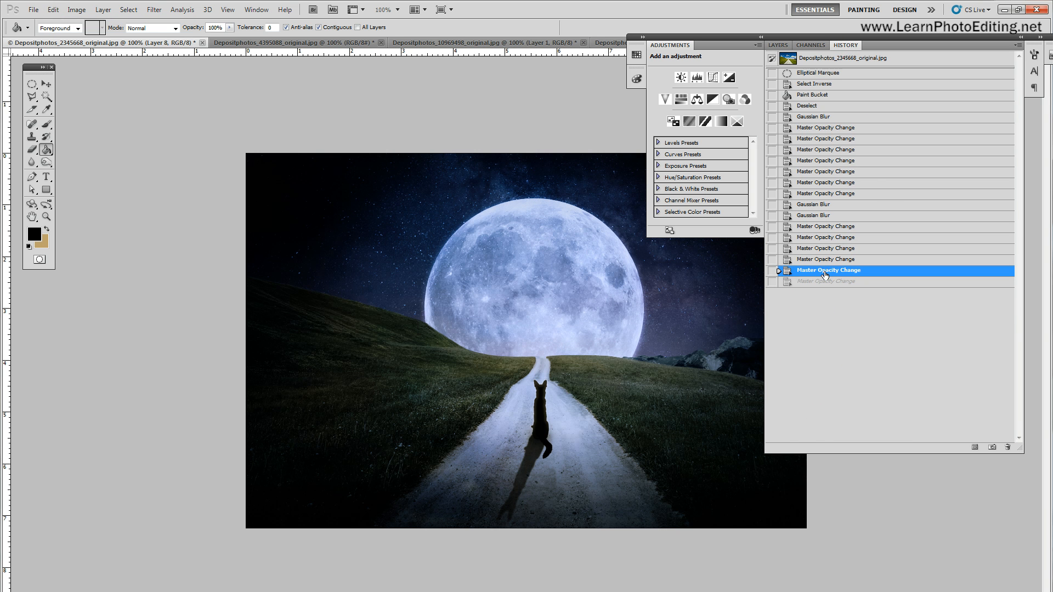
left_click(777, 45)
Duplicate all layers from Layer 9 down to the bottom foreground layer
left_click(884, 99)
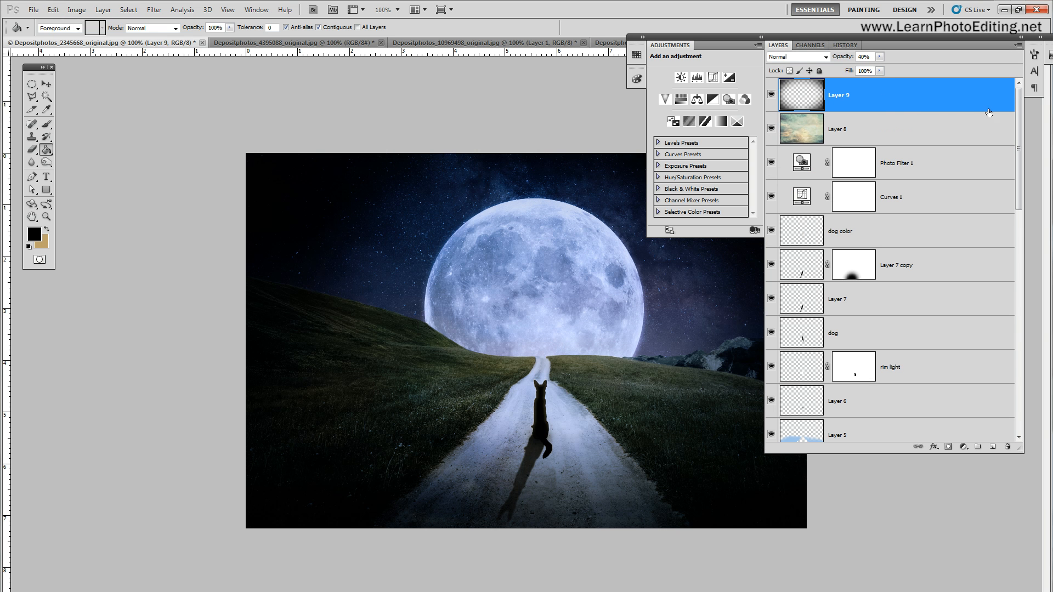
left_click_drag(1019, 93, 1020, 120)
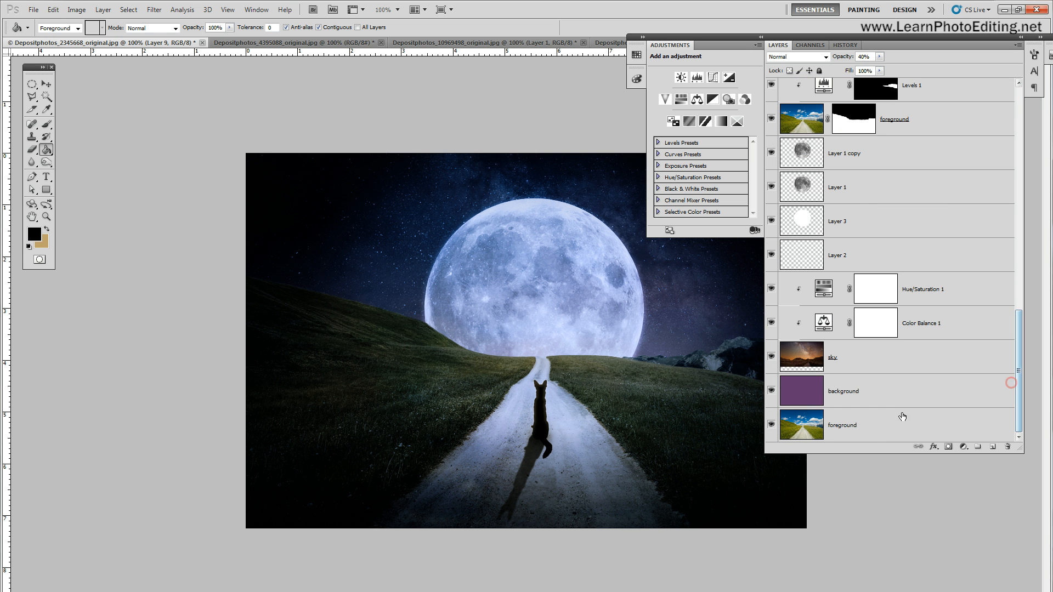
left_click(884, 428, "shift")
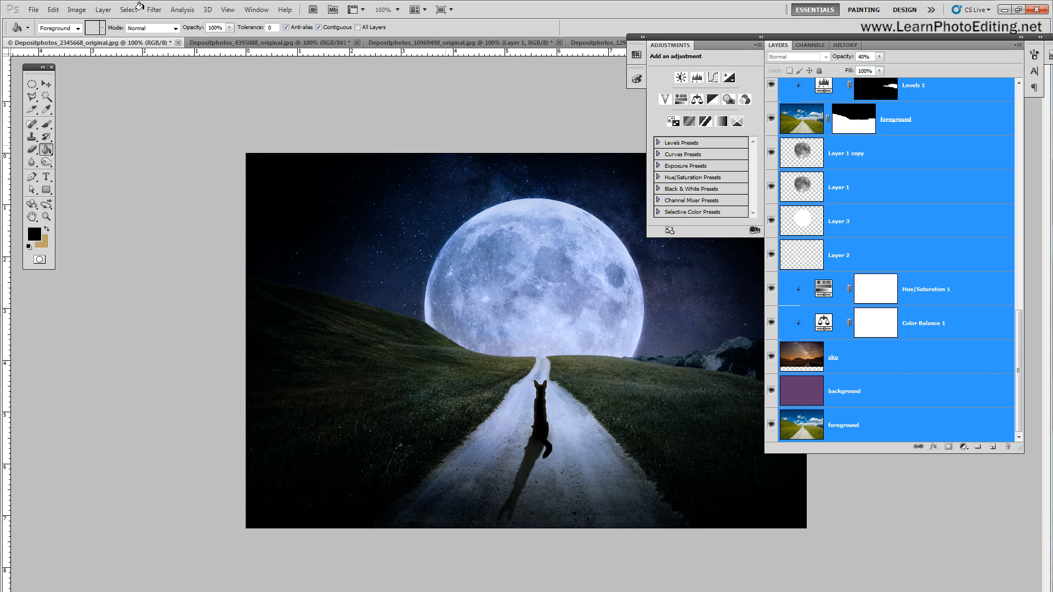
left_click(104, 9)
left_click(115, 30)
left_click(230, 140)
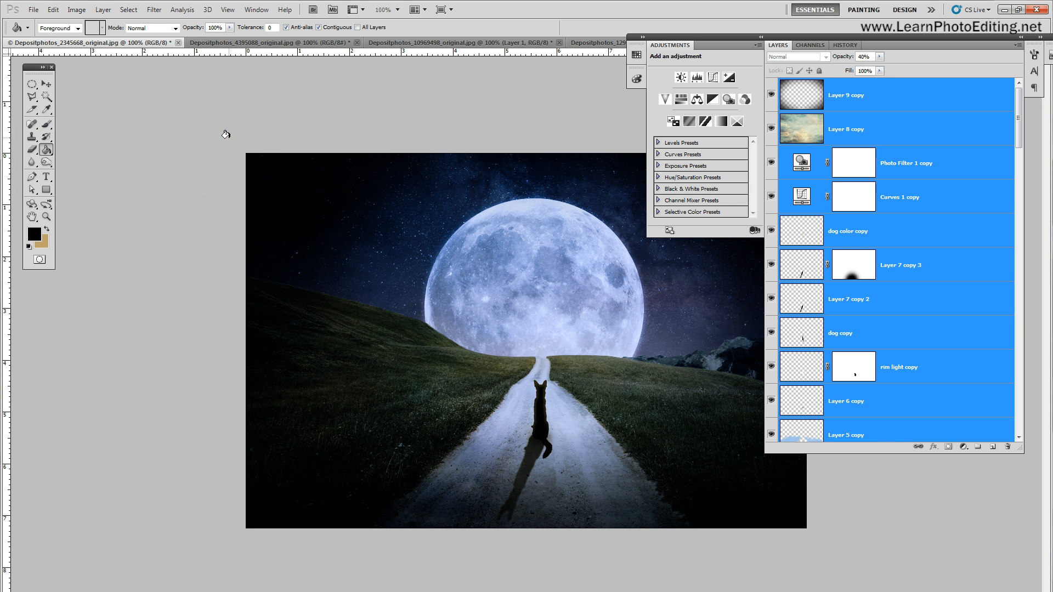
Merge the duplicated layers into a single layer, and compare the image with and without it
left_click(103, 9)
left_click(126, 103)
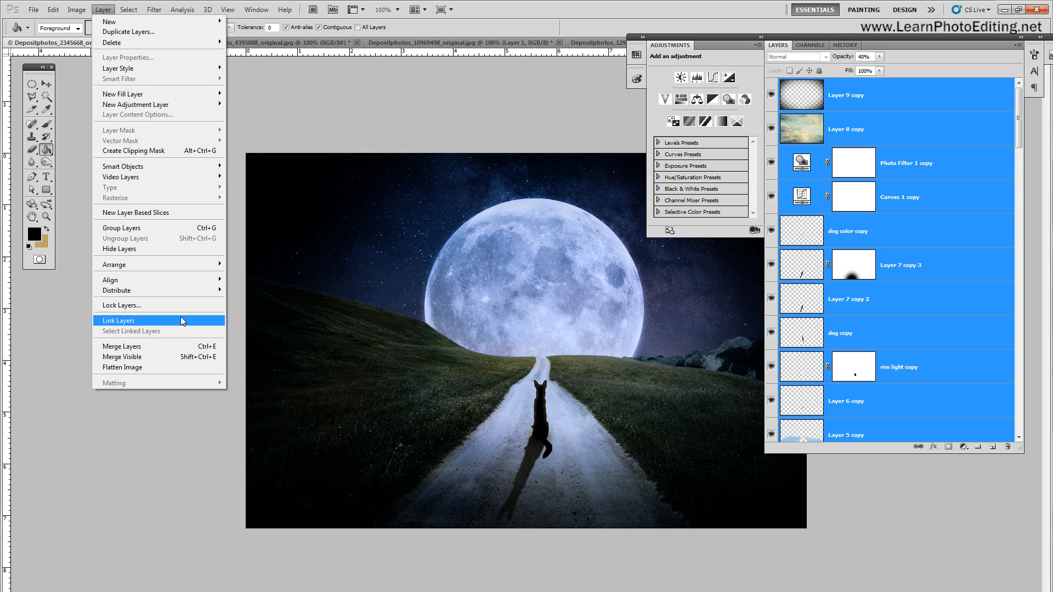
left_click(151, 346)
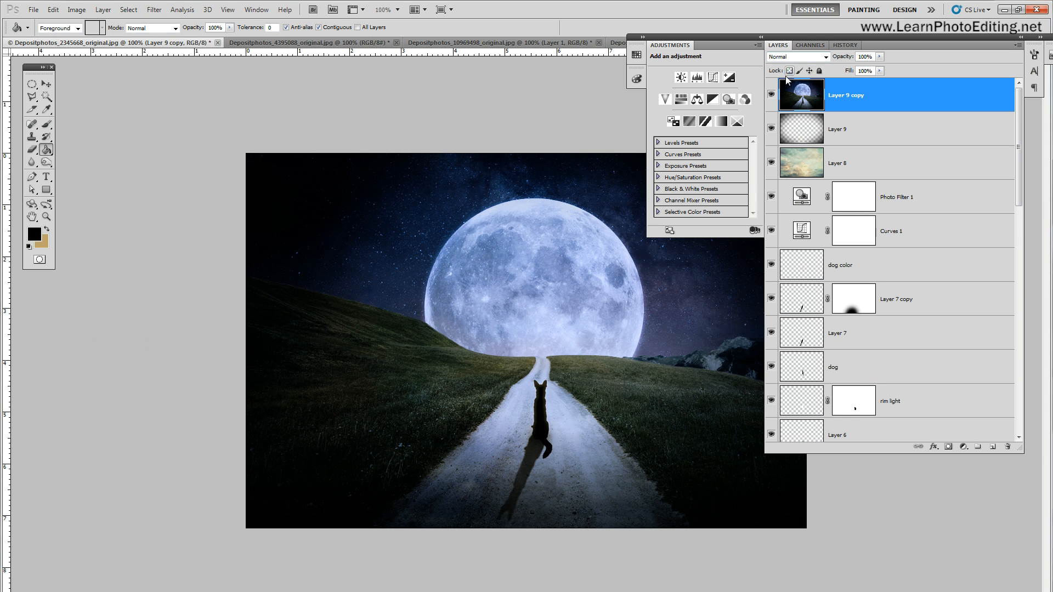
left_click(772, 96)
left_click(773, 96)
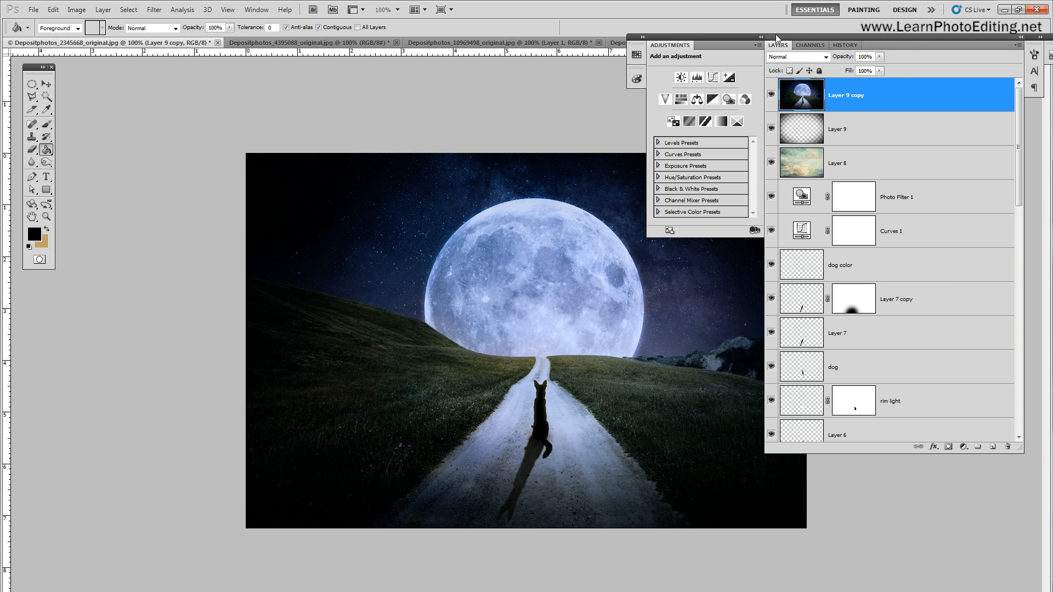
Apply a Lens Blur to the merged Layer 9 copy, and compare the image with and without the blurred layer
left_click_drag(776, 34, 847, 38)
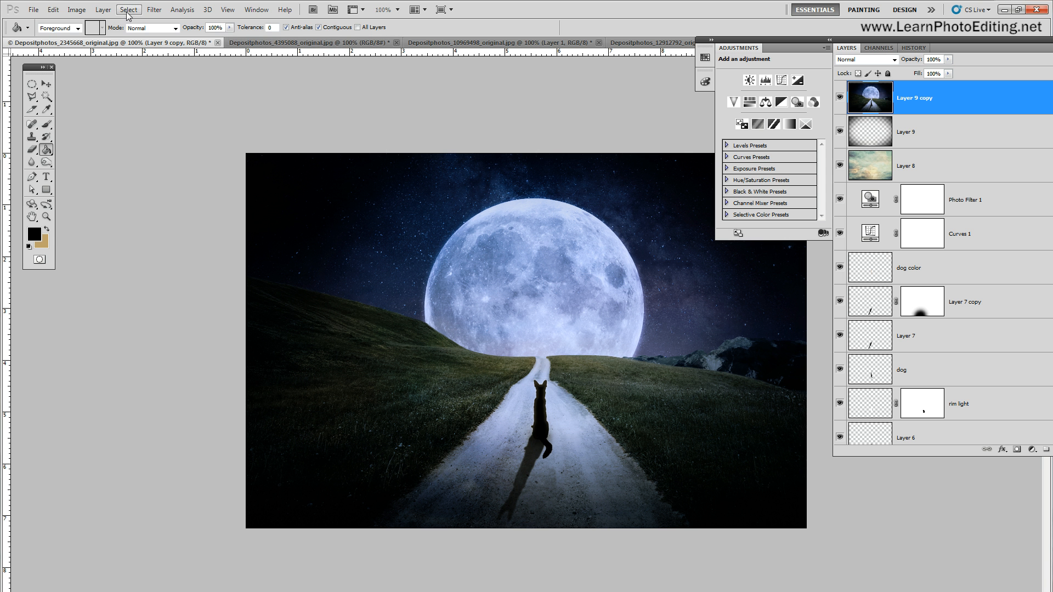
left_click(154, 10)
left_click(195, 110)
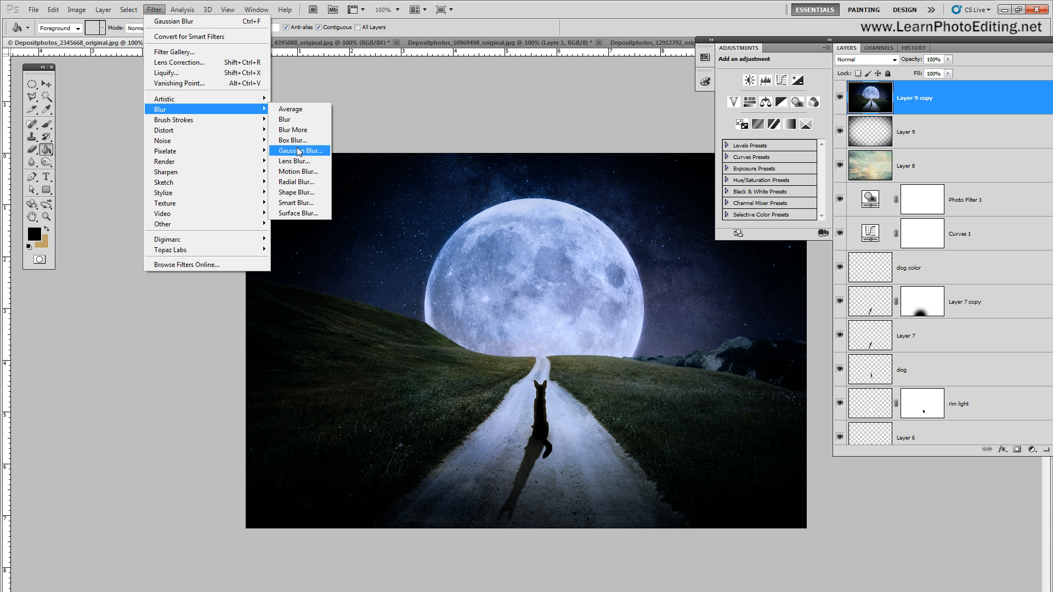
left_click(305, 163)
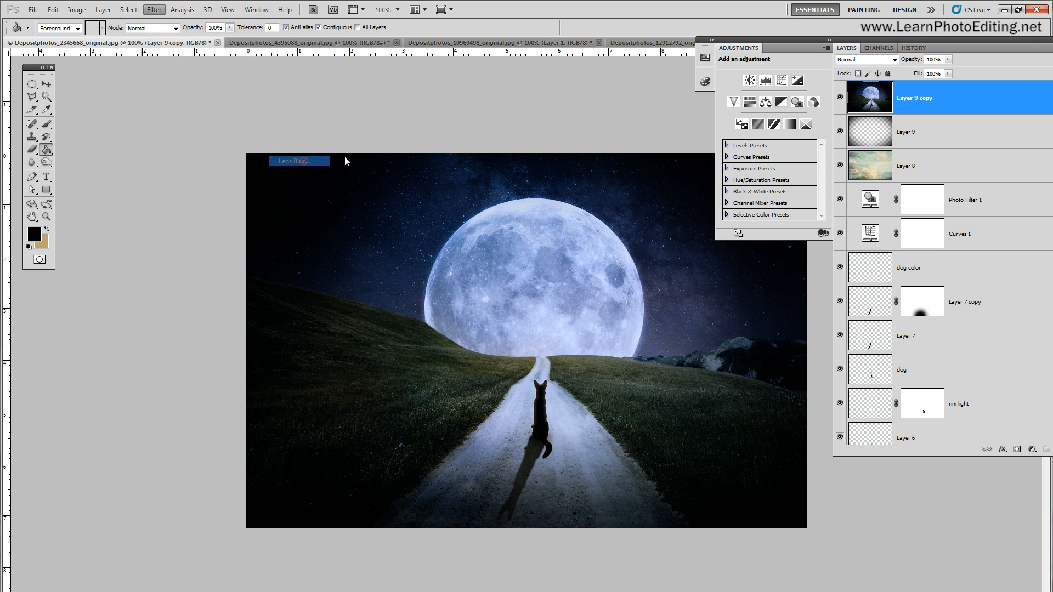
left_click(974, 31)
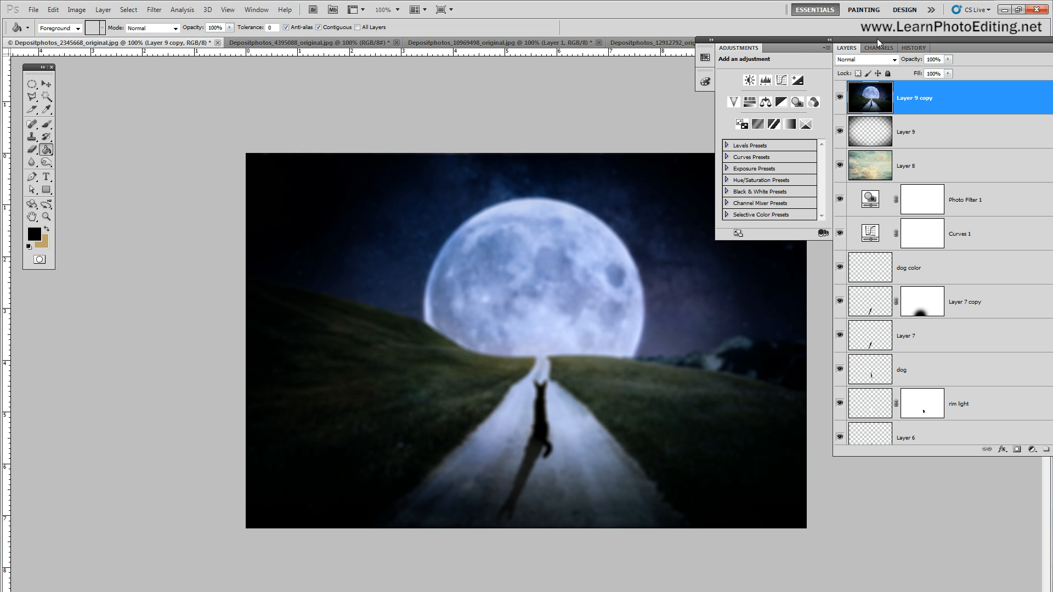
left_click(840, 97)
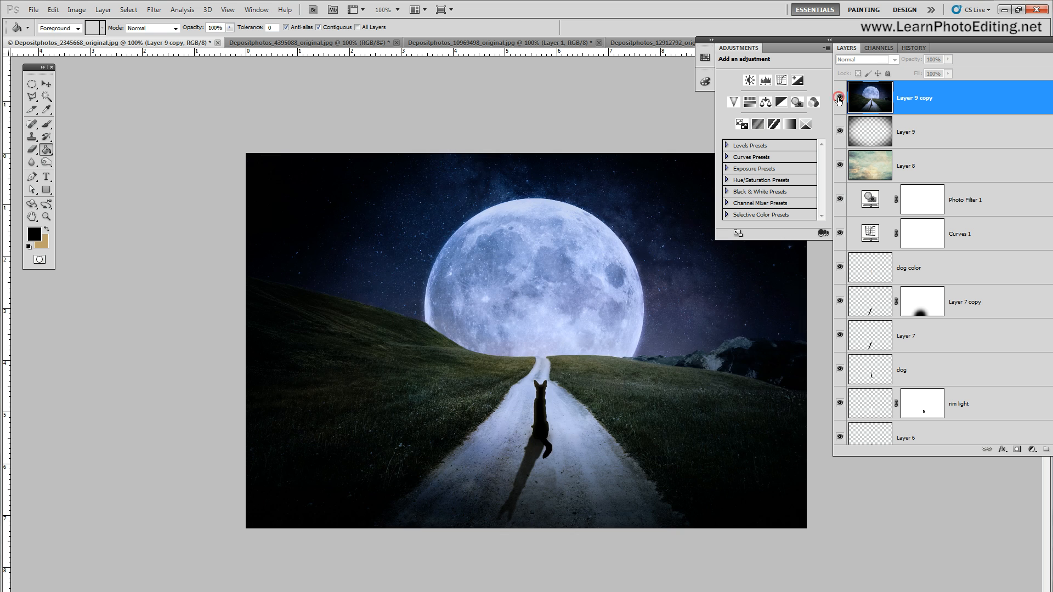
left_click(840, 97)
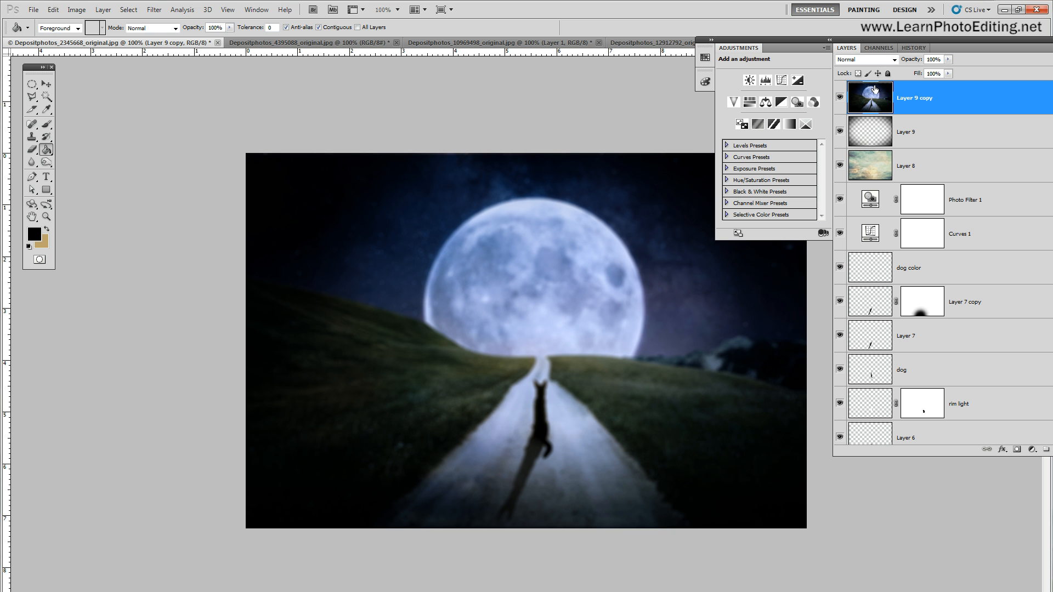
Set the opacity of the blurred Layer 9 copy to 50% and add a layer mask to it
left_click(934, 60)
type("50")
key("Return")
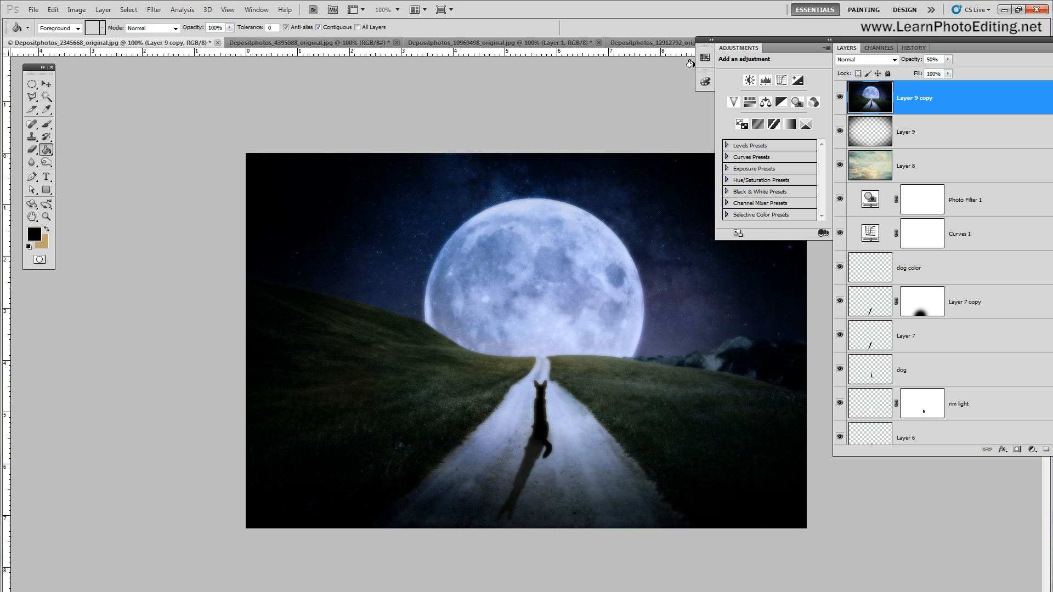
left_click(1018, 449)
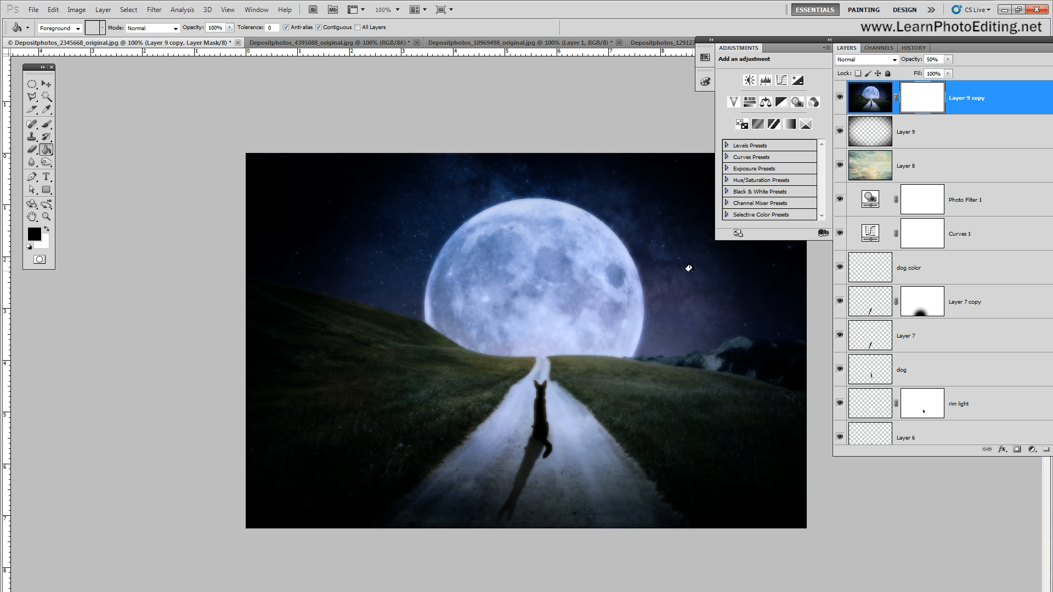
Paint black on the Layer 9 copy mask with a soft 300 px brush to remove the blur from the foreground, road and dog
left_click(46, 124)
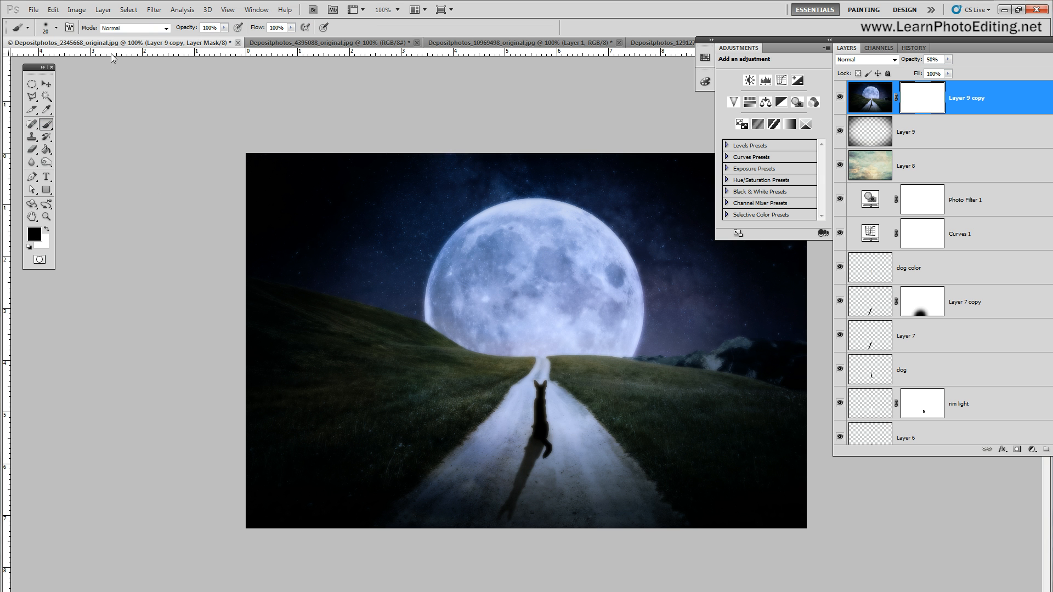
left_click(56, 29)
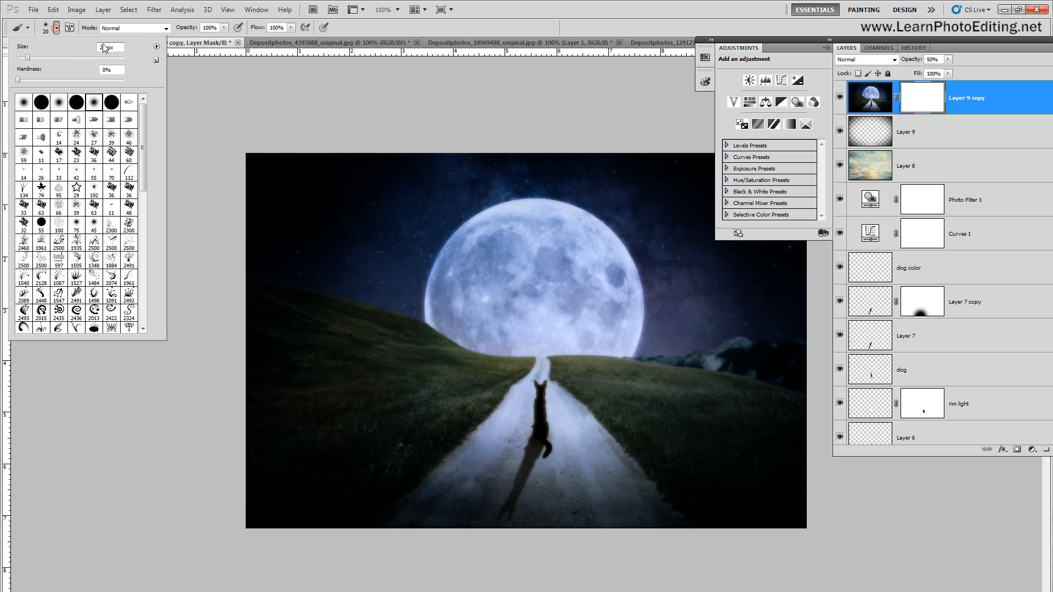
left_click_drag(110, 48, 54, 72)
type("100")
left_click(99, 57)
left_click(102, 58)
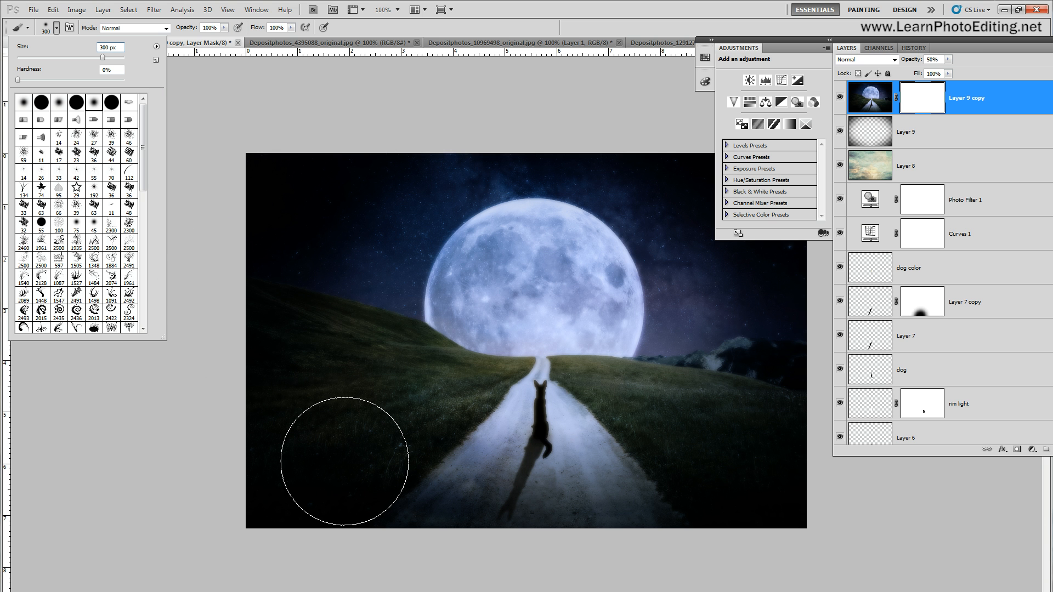
left_click(258, 457)
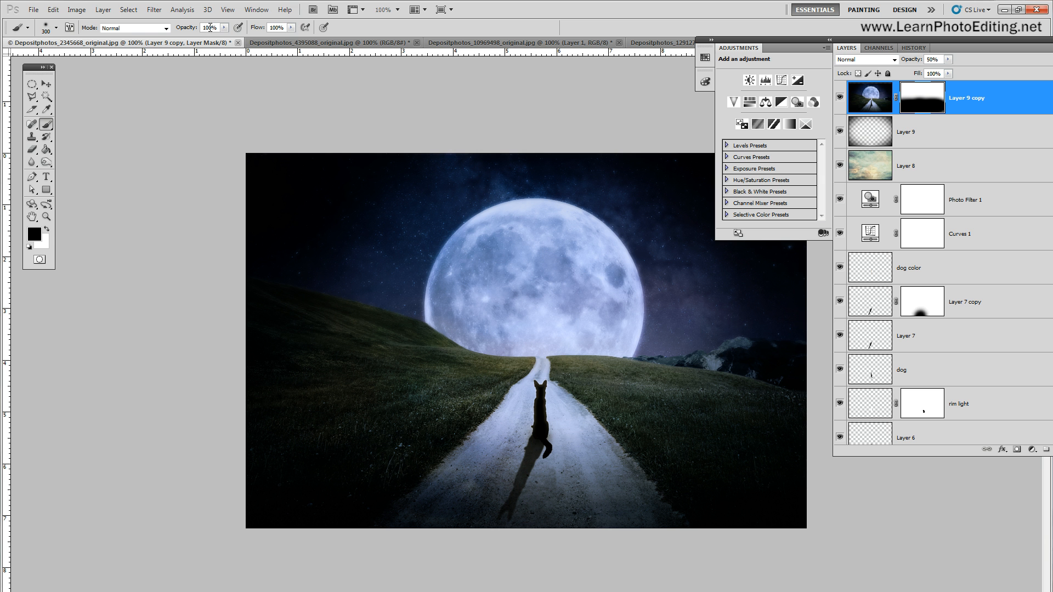
Reduce the brush opacity to 50% and paint over the moon and sky in the mask to partly hide the blur there
left_click_drag(210, 27, 204, 28)
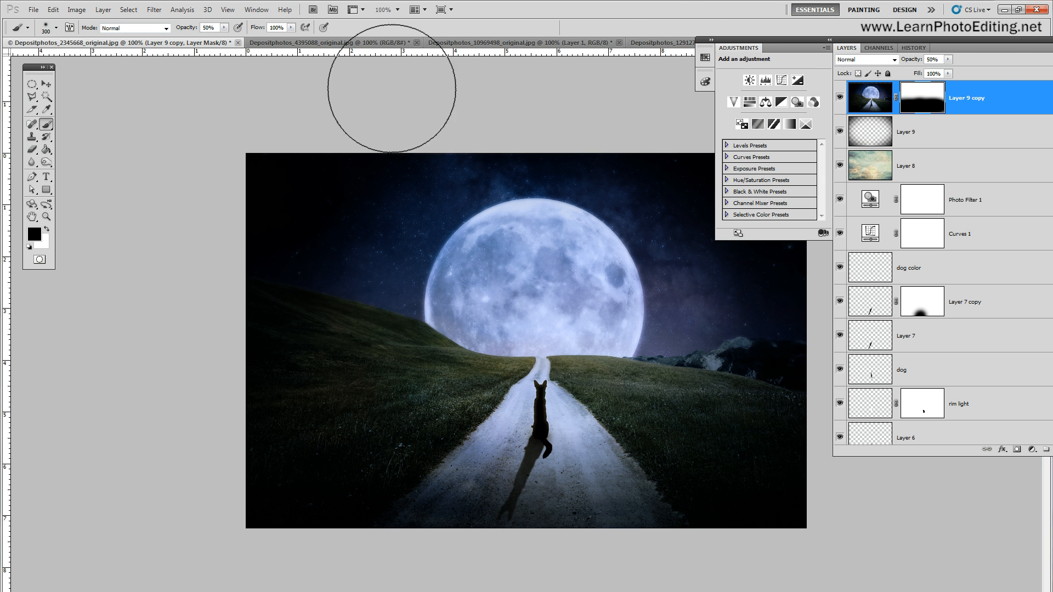
left_click_drag(810, 41, 874, 33)
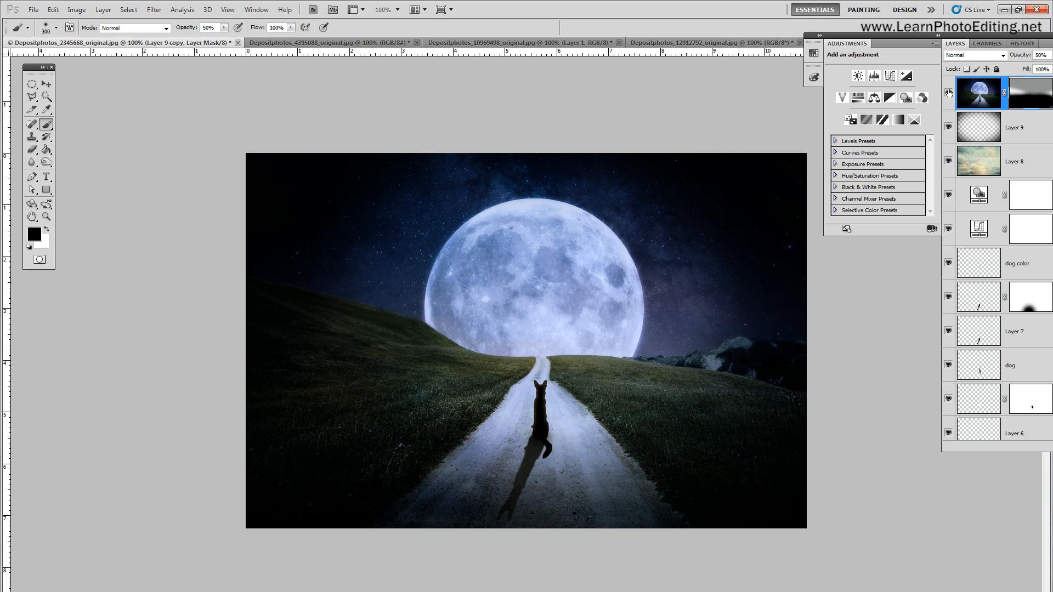
Compare the finished image with and without the masked Layer 9 copy
left_click_drag(949, 35, 872, 33)
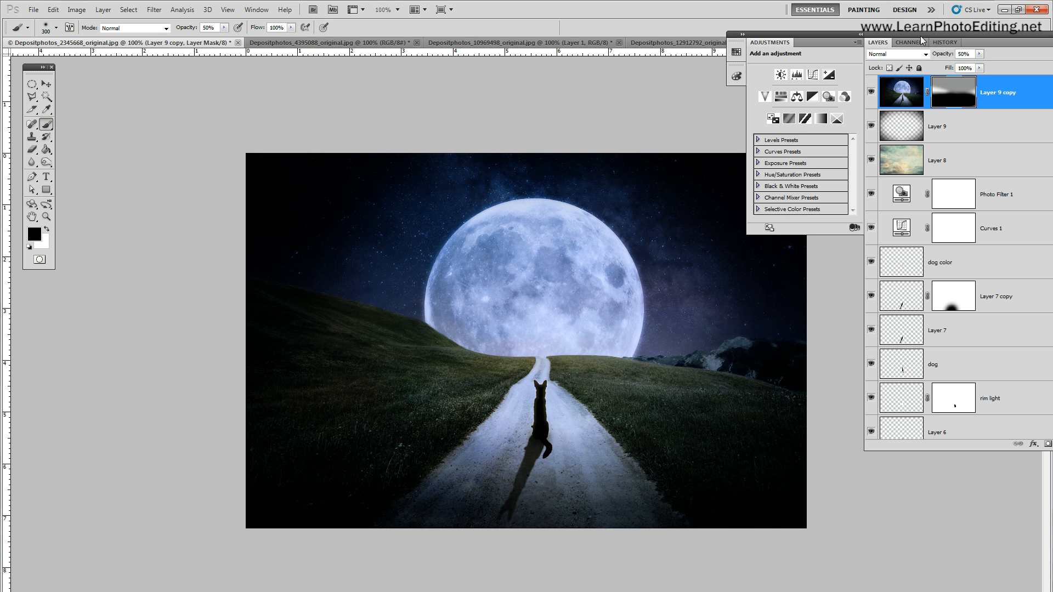
left_click(873, 96)
left_click(873, 95)
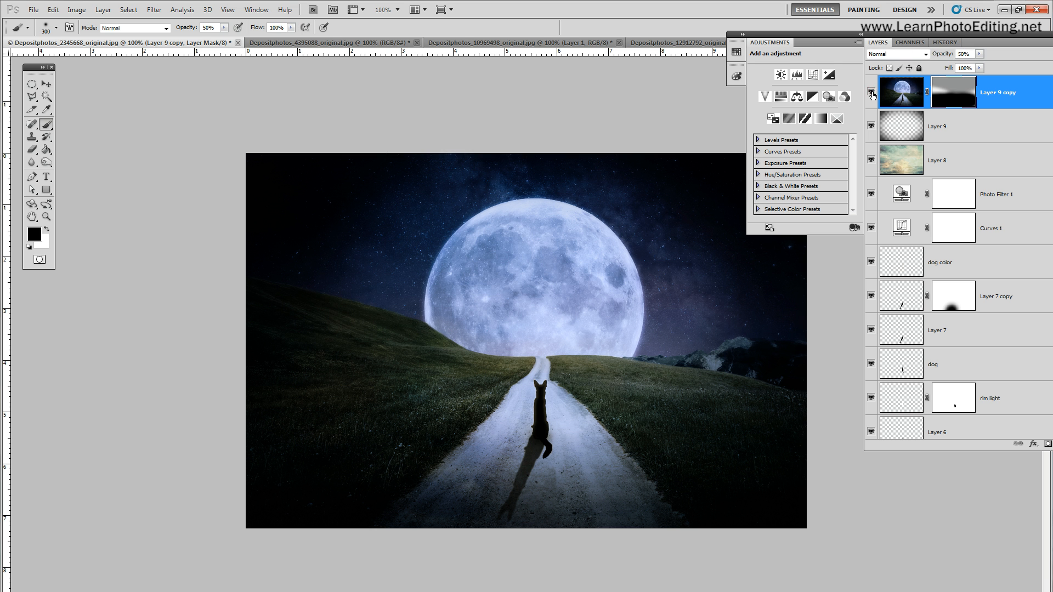
left_click(872, 95)
left_click(872, 95)
left_click_drag(817, 32, 883, 53)
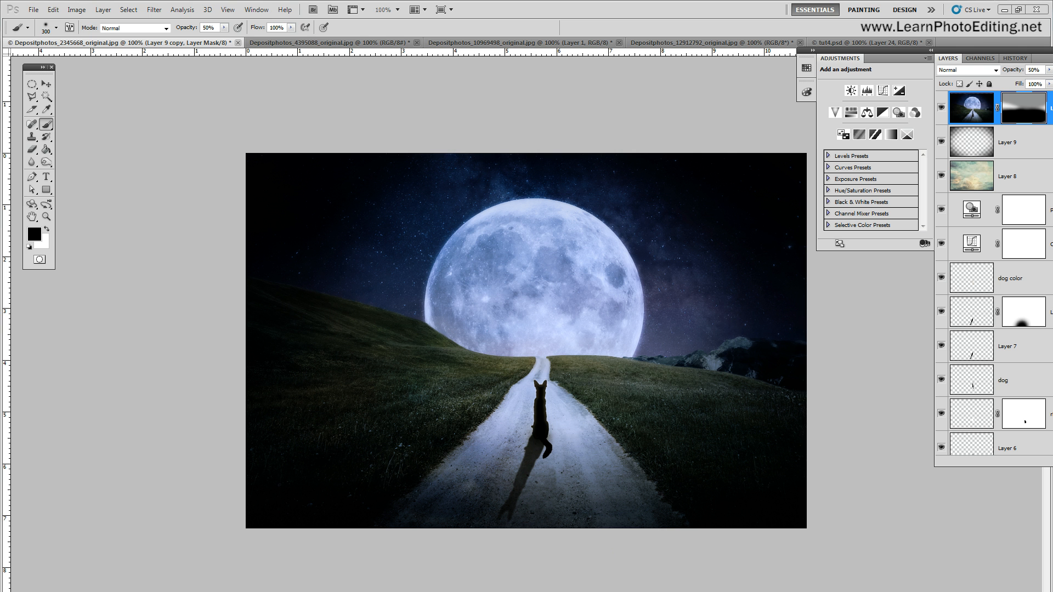
Switch to the web browser and look through the Photoshop tutorials offered on the learnphotoediting.net home page
key("alt+Tab")
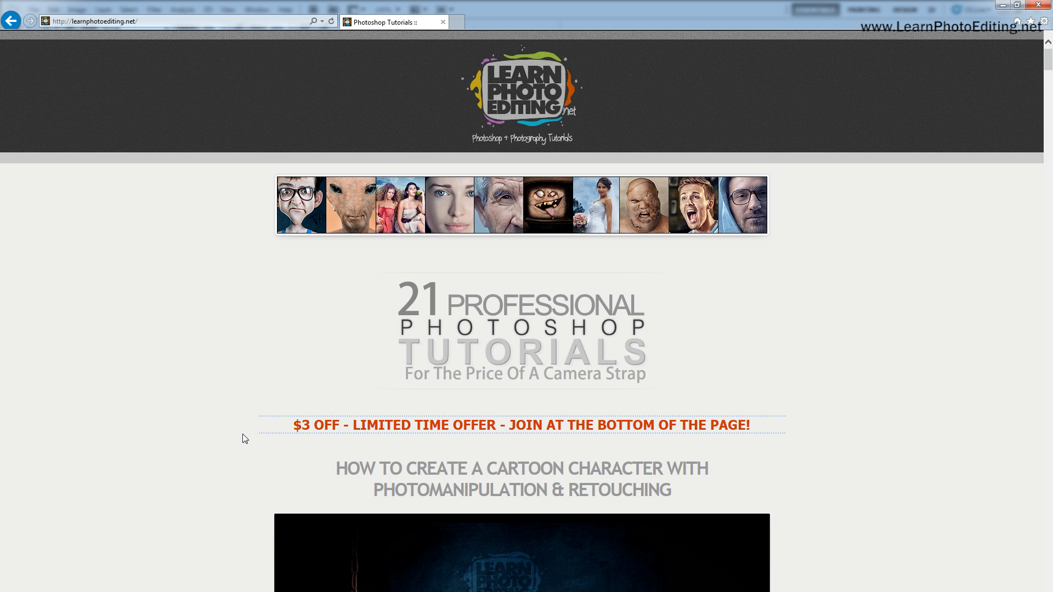
scroll(245, 437, "down", 8)
scroll(245, 437, "down", 14)
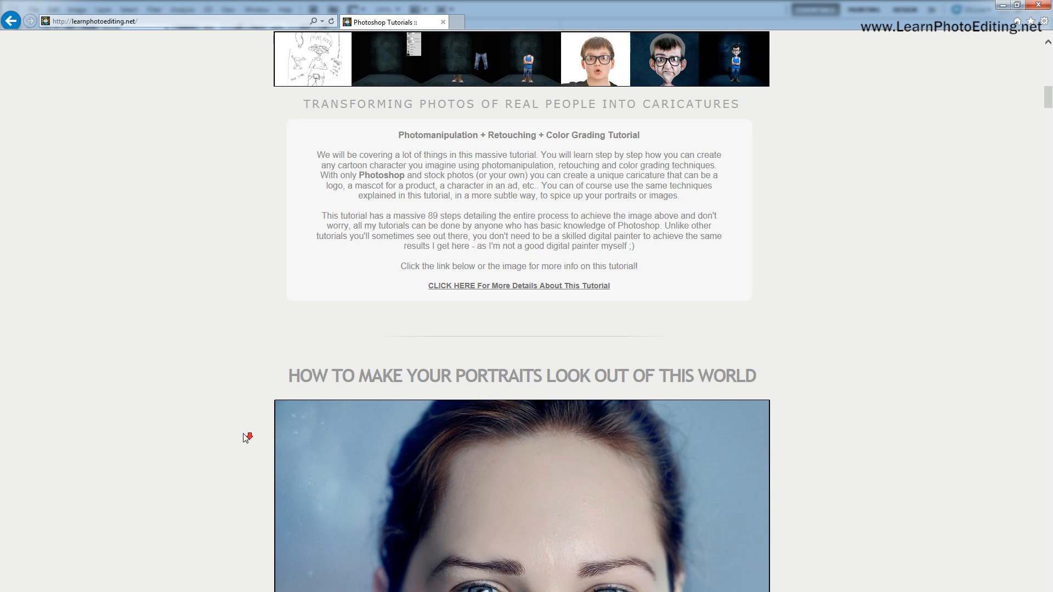
scroll(242, 433, "down", 16)
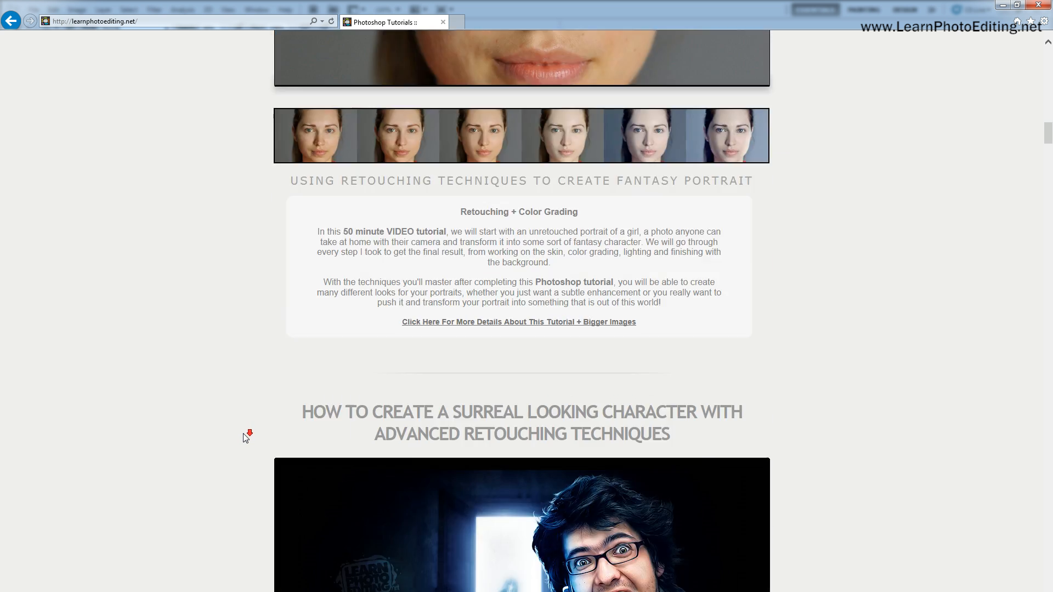
scroll(243, 434, "down", 20)
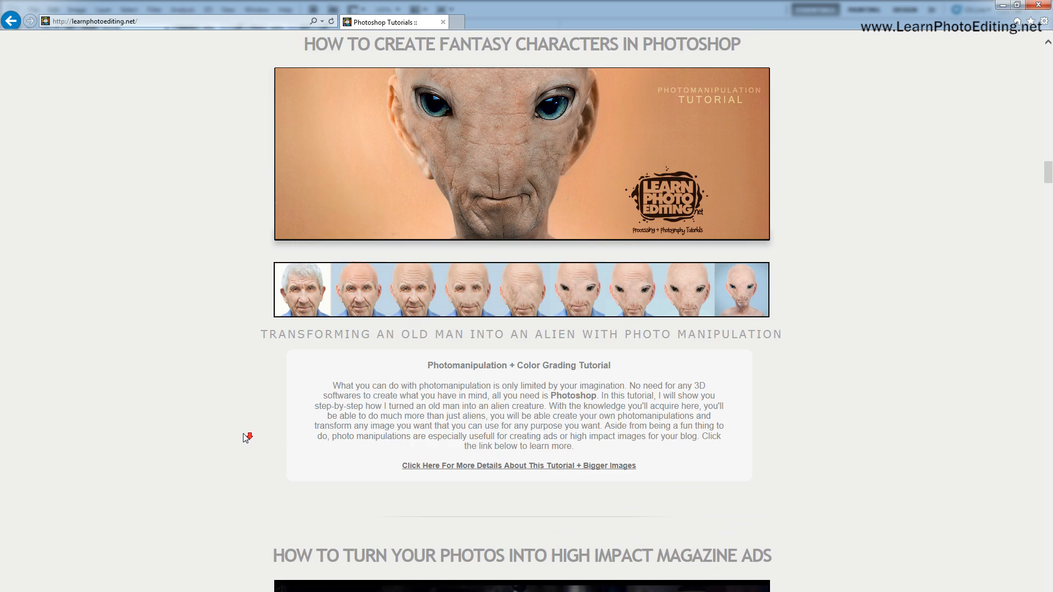
scroll(245, 438, "down", 20)
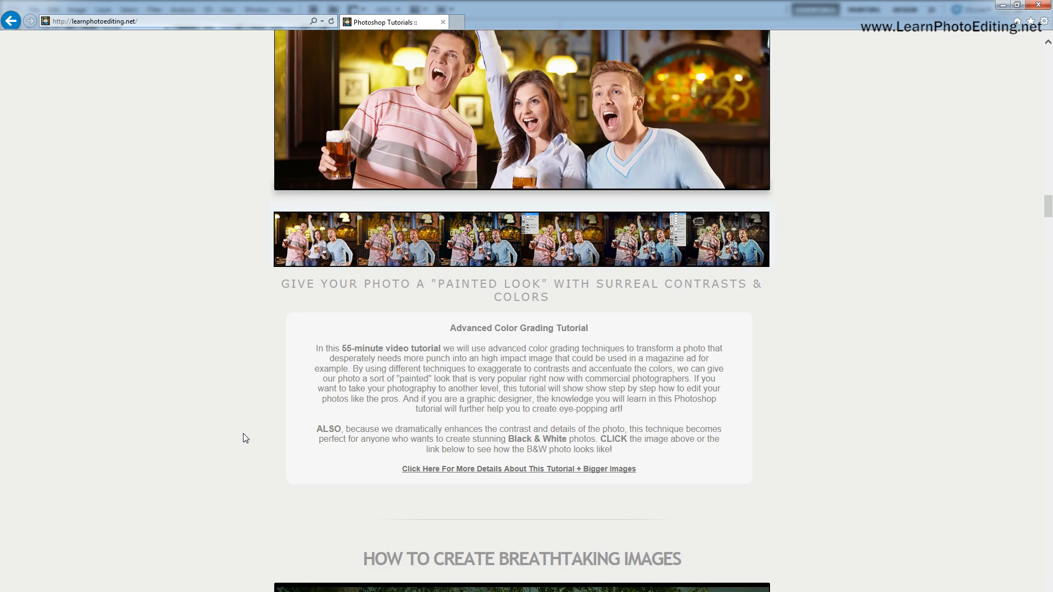
scroll(245, 438, "down", 13)
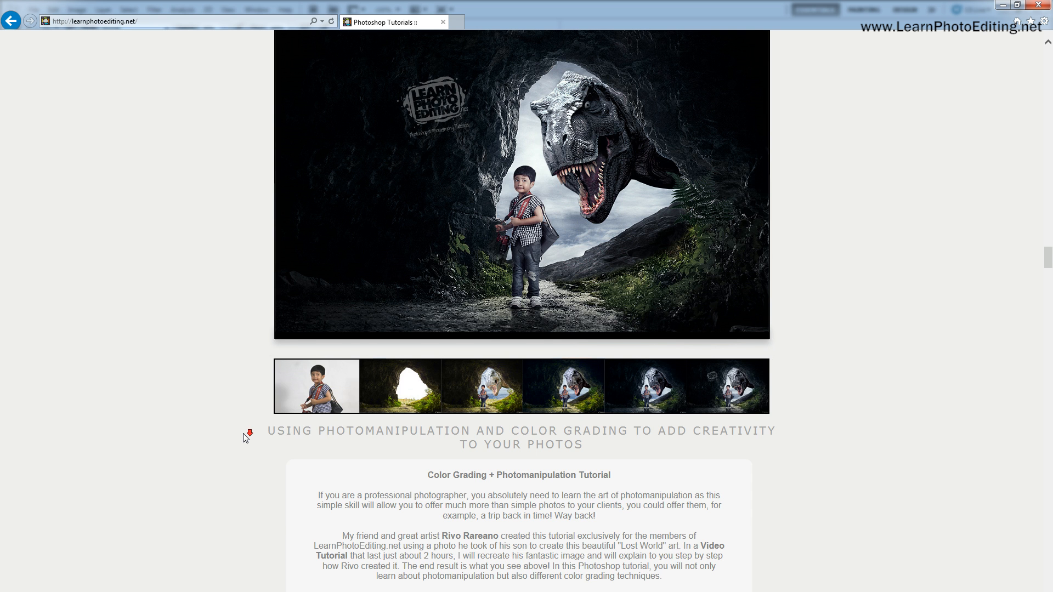
scroll(242, 438, "down", 10)
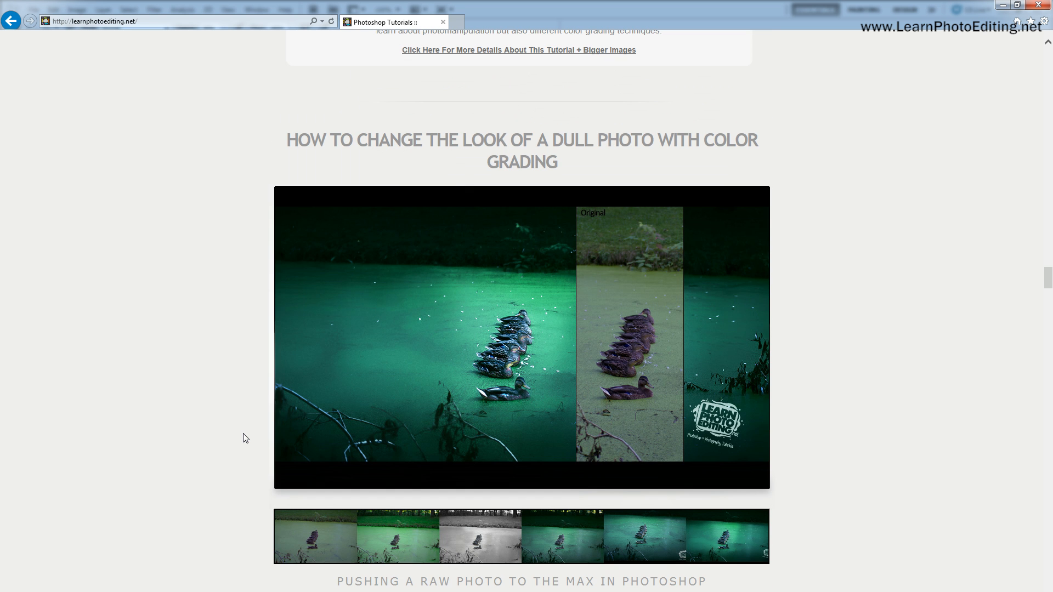